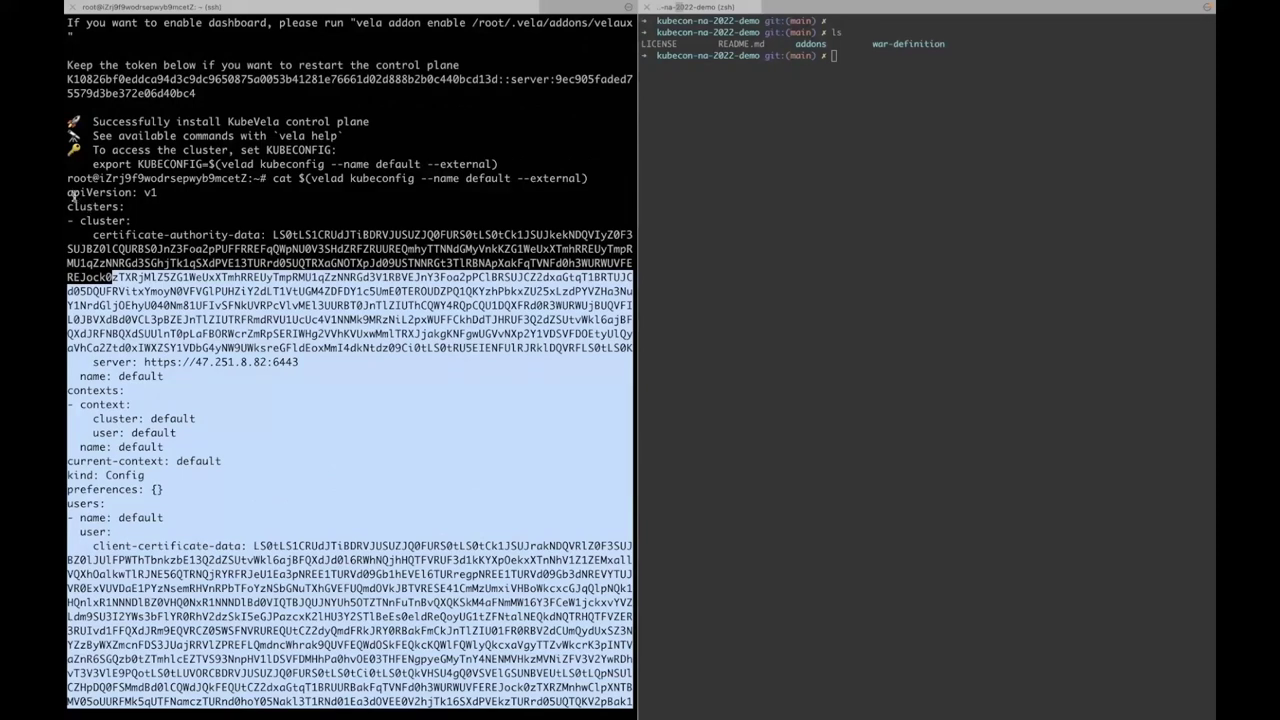
- Copy the printed kubeconfig and export KUBECONFIG=~/.kube/gg.conf in the local shell
drag(67, 192, 67, 192)
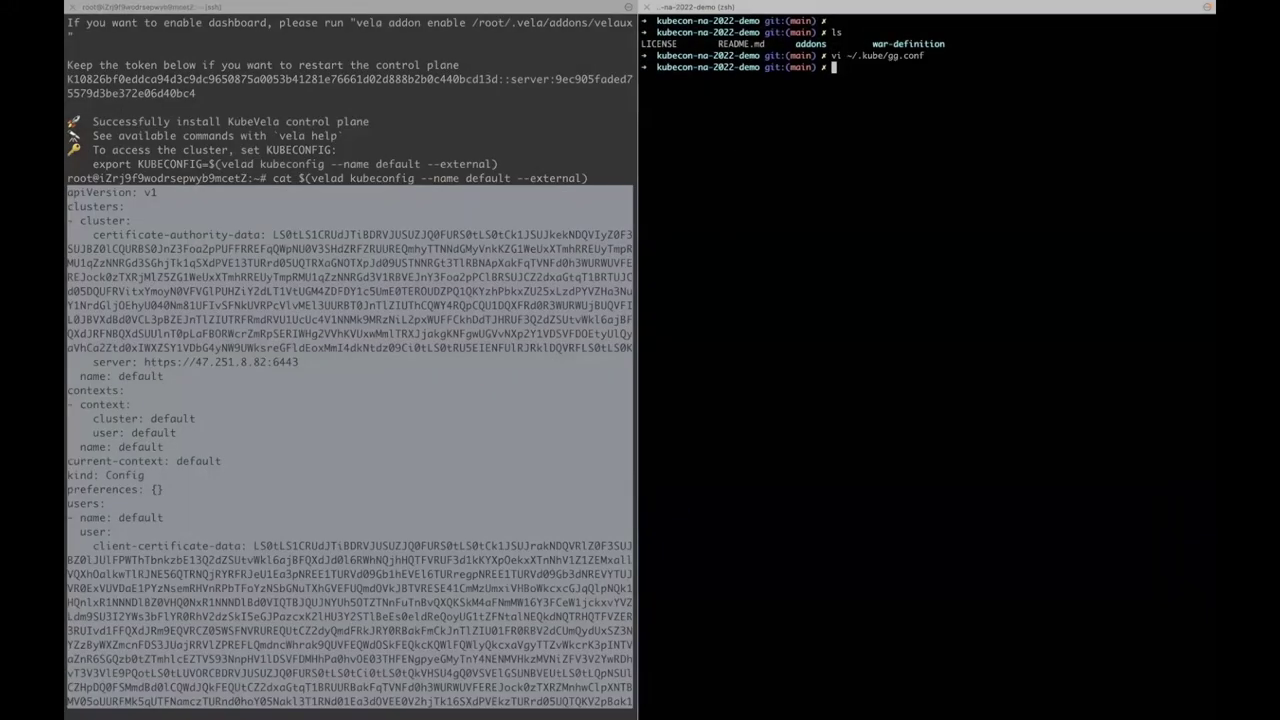
text(KUBECONFIG=~/.kube/gg.conf)
key(Return)
key(Return)
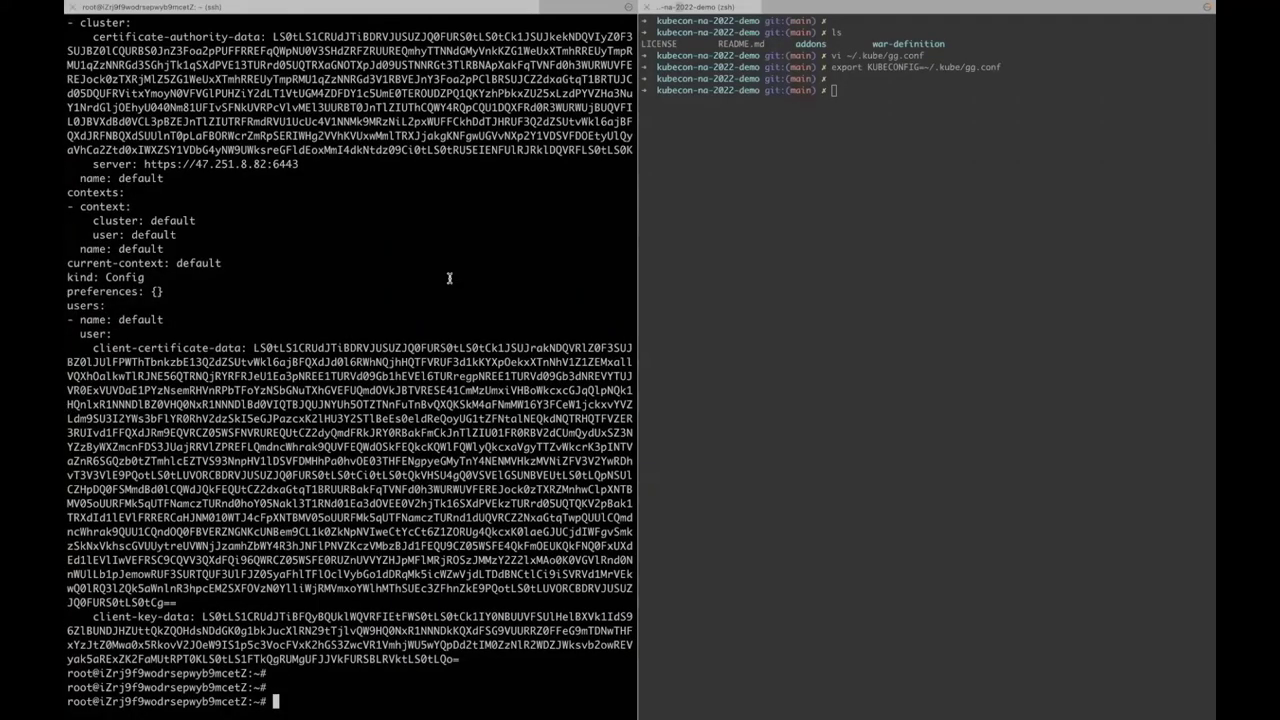
- Paste the suggested 'vela addon enable /root/.vela/addons/velaux serviceType=NodePort' command at the prompt
scroll(449, 278, up, 15)
scroll(450, 278, down, 5)
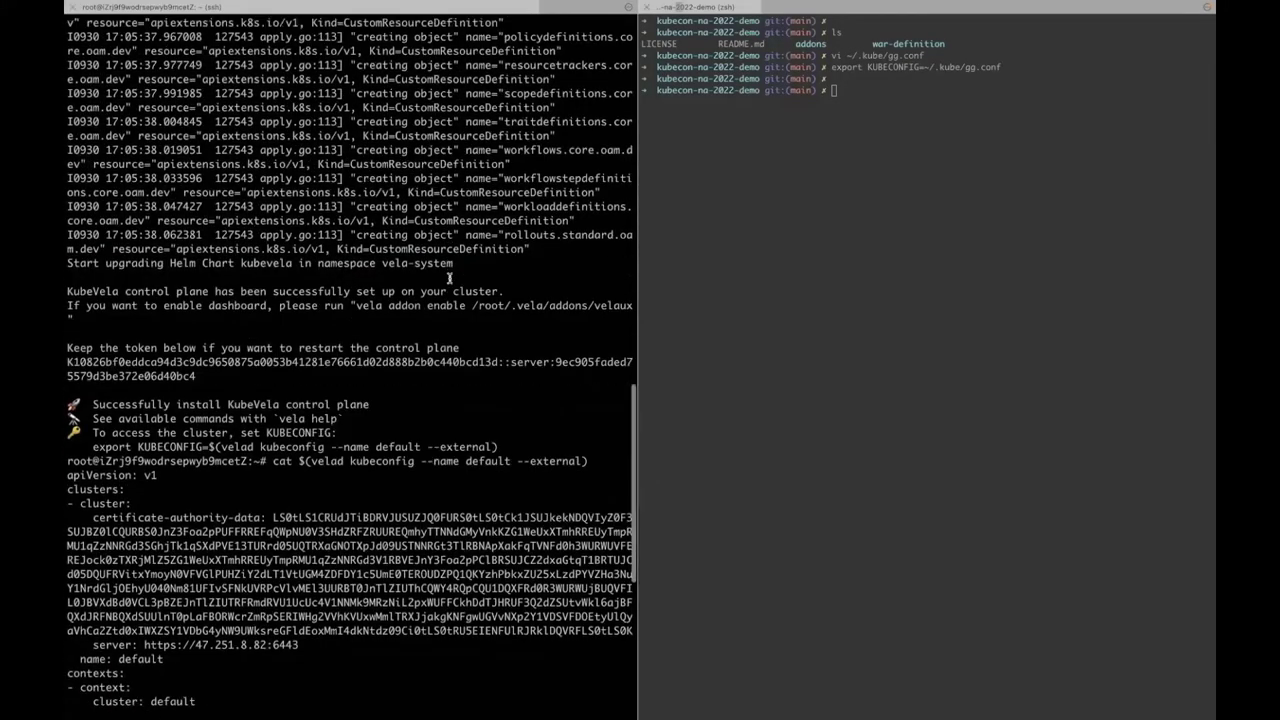
scroll(449, 278, down, 5)
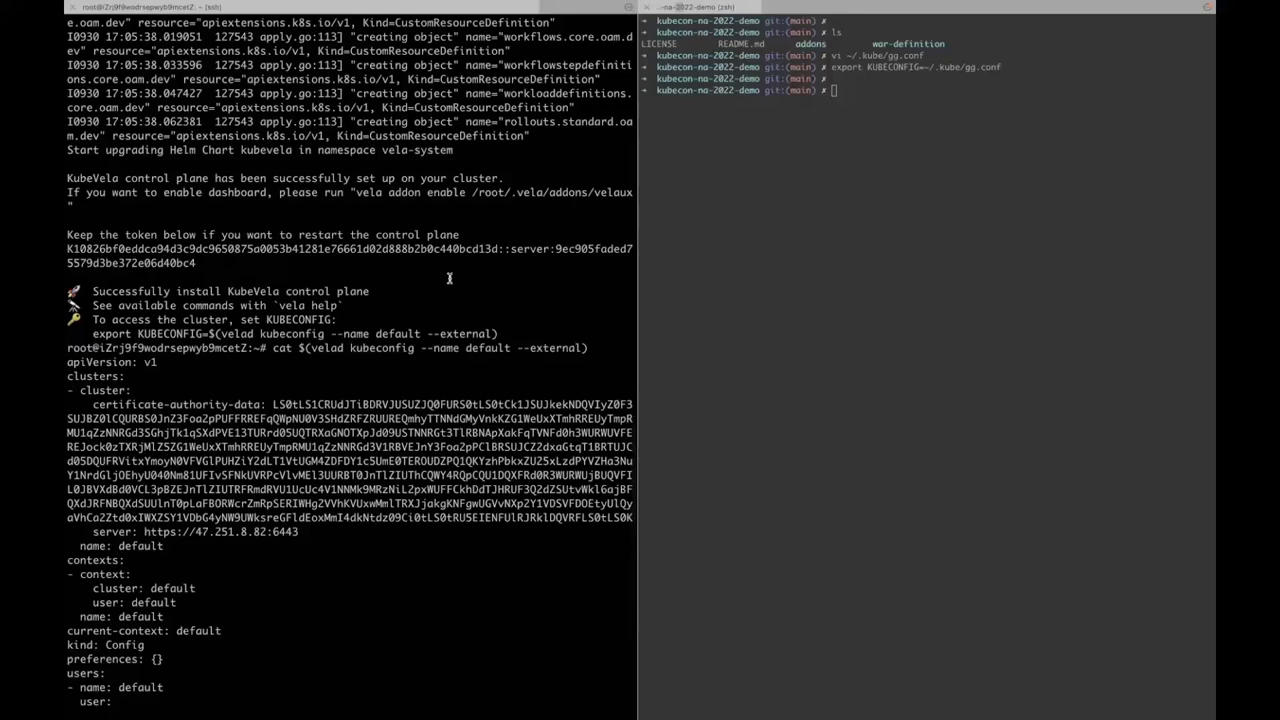
drag(356, 192, 629, 192)
text(vela addon enable /root/.vela/addons/velaux)
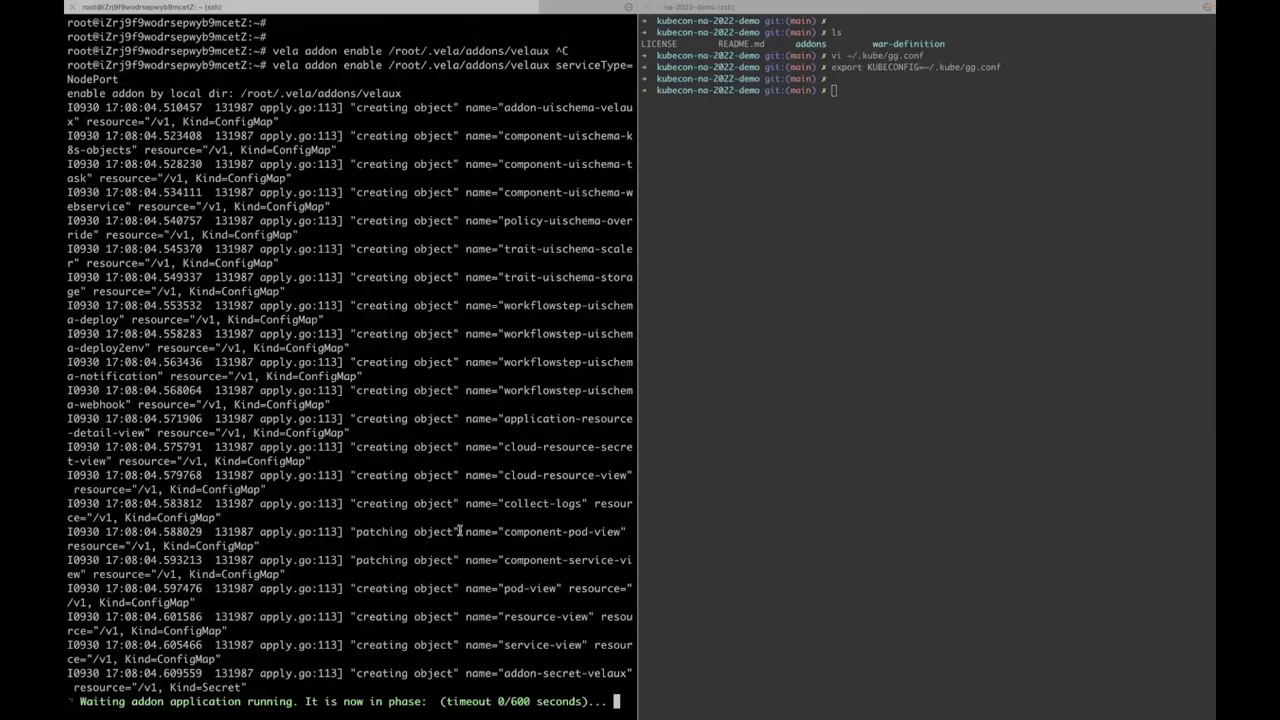
- Once the VelaUX addon is enabled, open its velaux endpoint URL in the browser
scroll(459, 531, up, 5)
scroll(316, 390, down, 10)
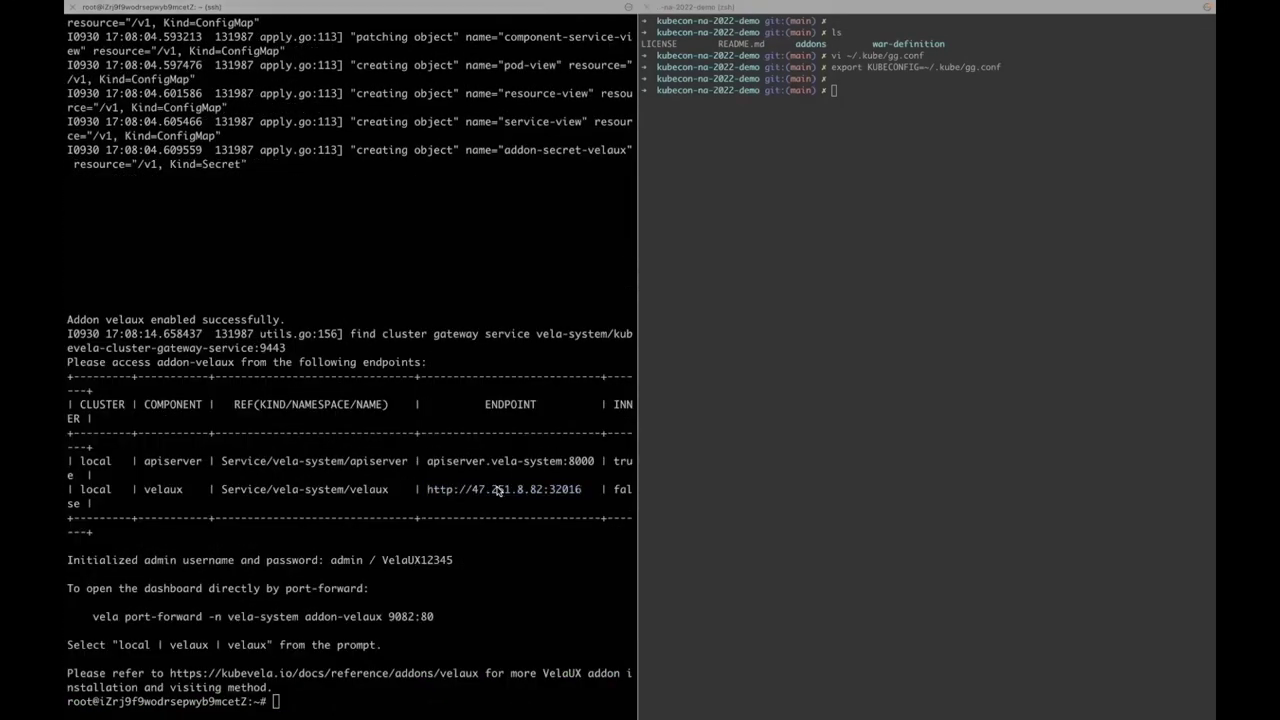
super+click(498, 489)
- Copy the initial admin password from Terminal and fill the login form with user admin
key(ctrl+Left)
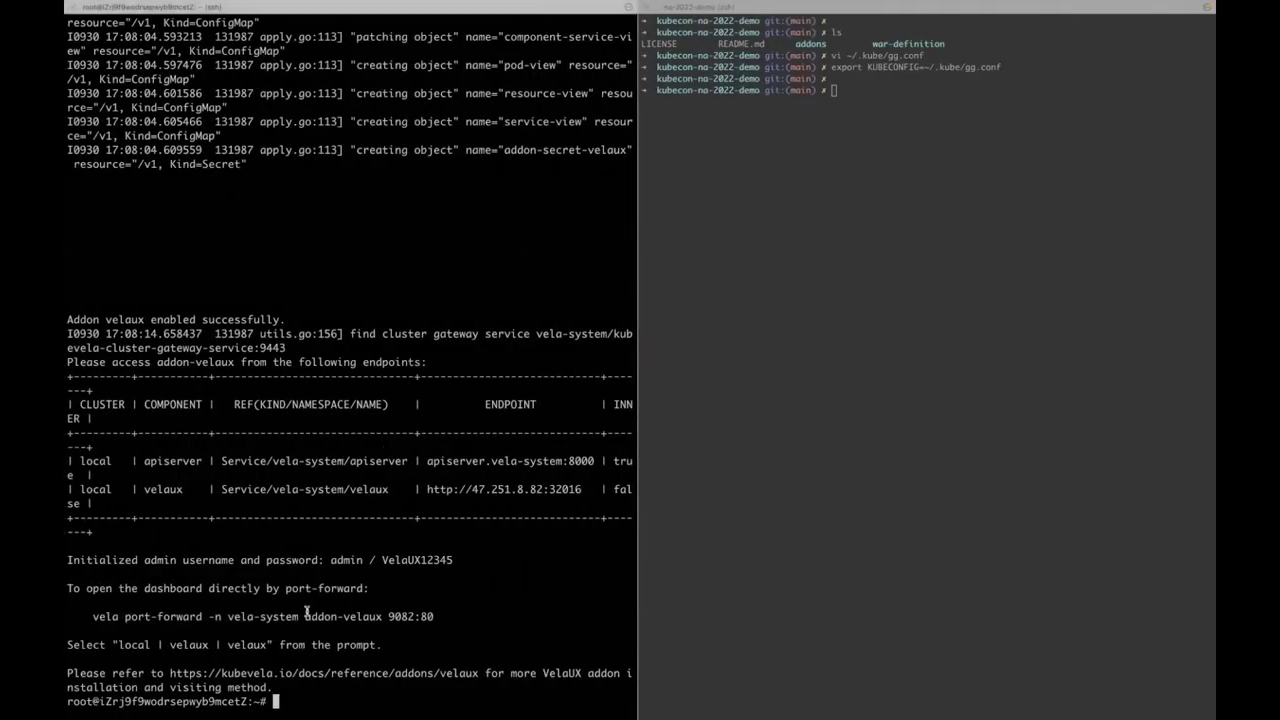
double_click(390, 560)
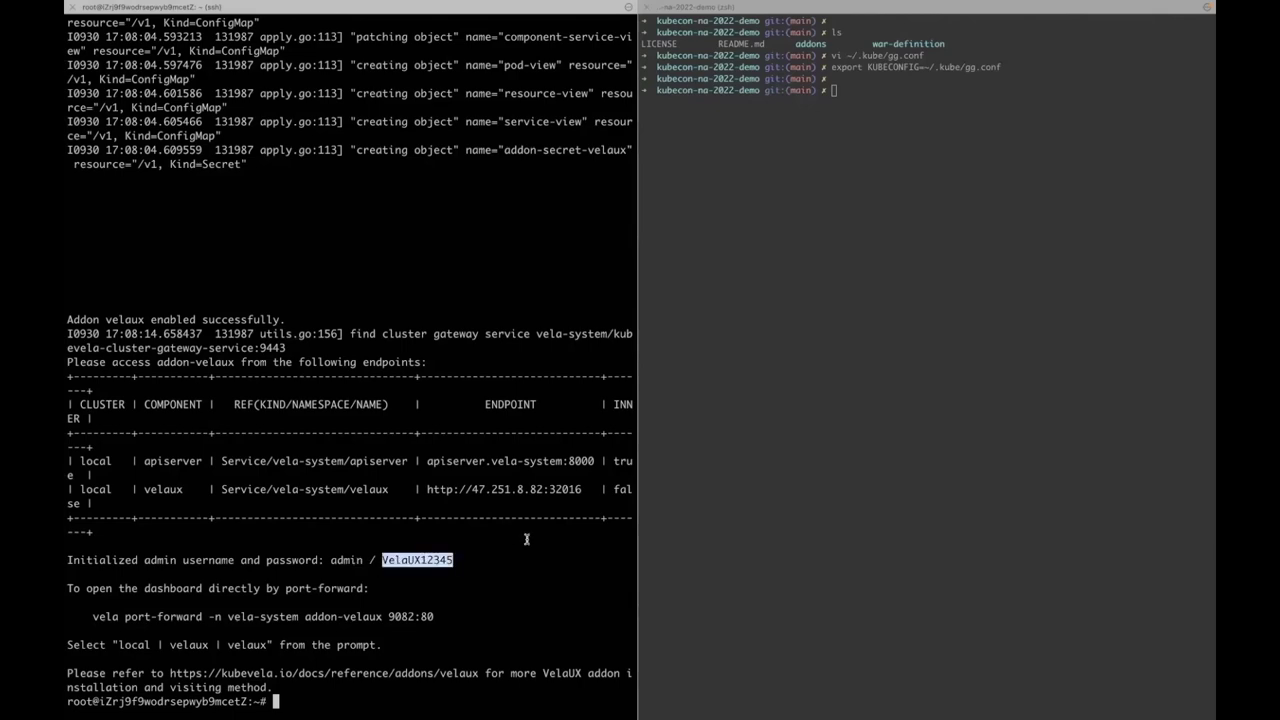
key(ctrl+Right)
text(admin)
key(Tab)
key(super+v)
- Sign in, confirm a new admin password and e-mail in the reset dialog, and switch to English
click(625, 500)
text(V)
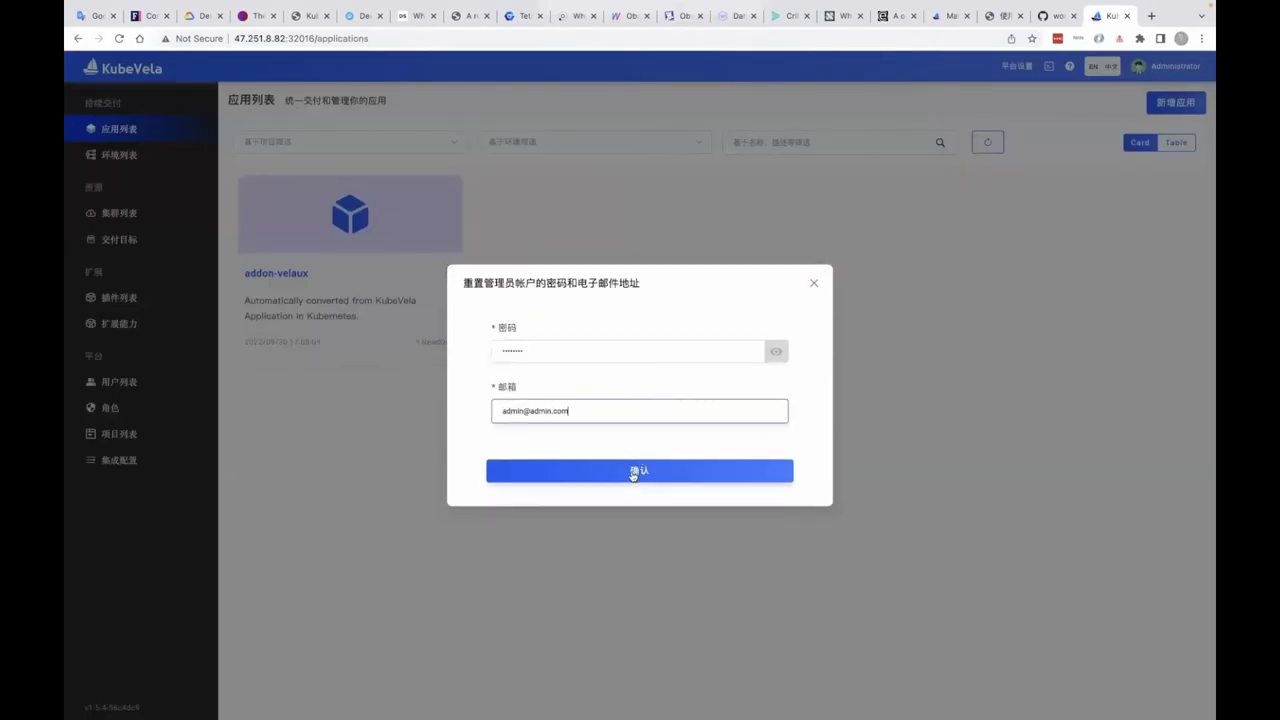
click(632, 476)
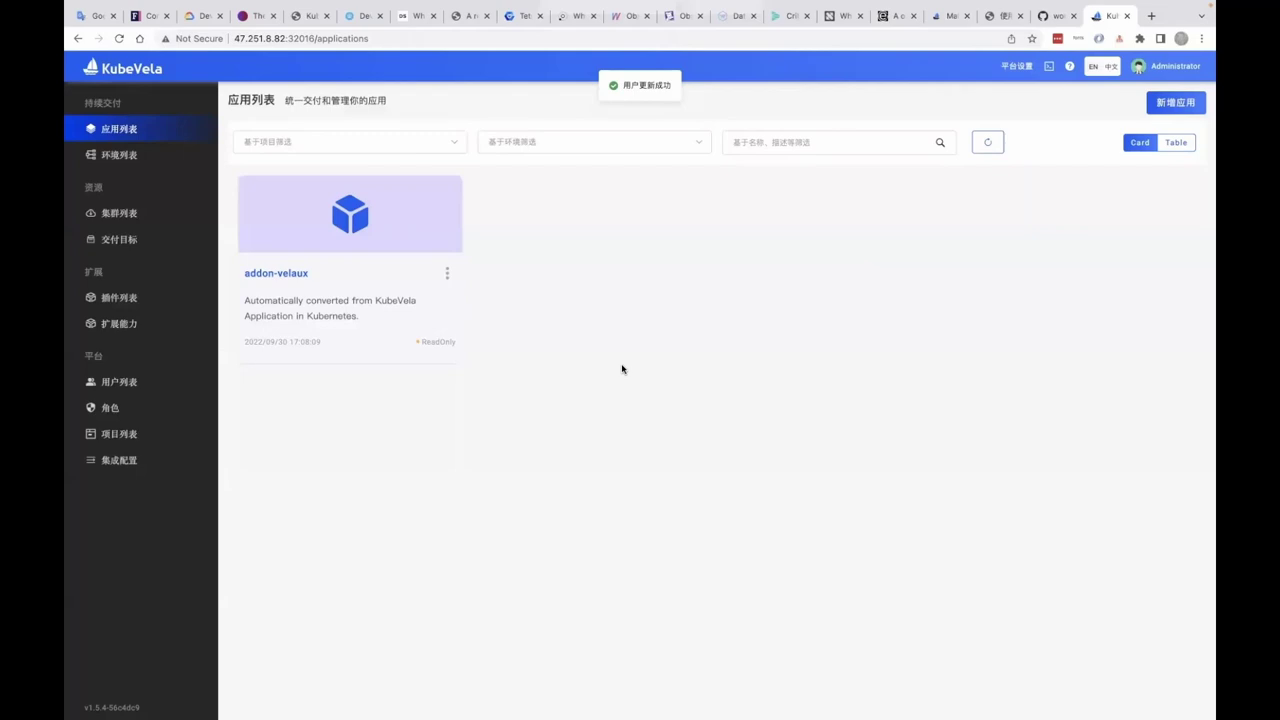
click(1094, 68)
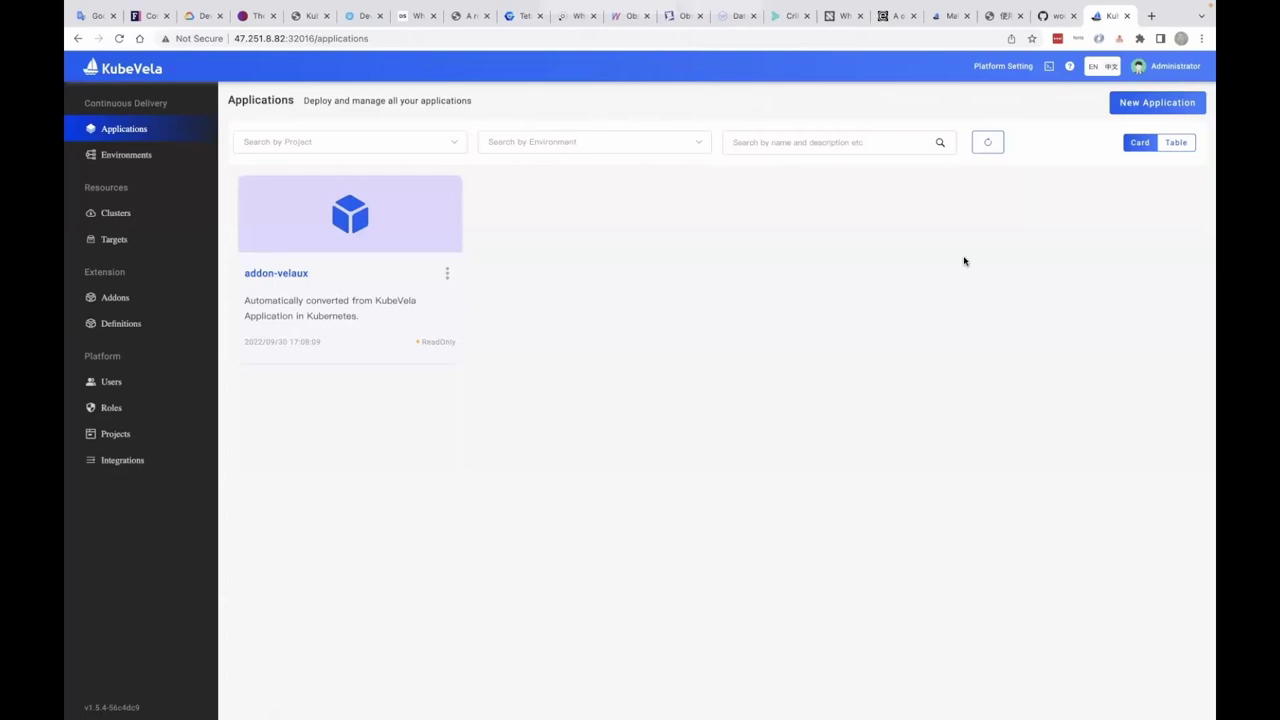
- Review addon-velaux's syc-vela-system status and resource graph, then go to the Addons catalogue
click(279, 276)
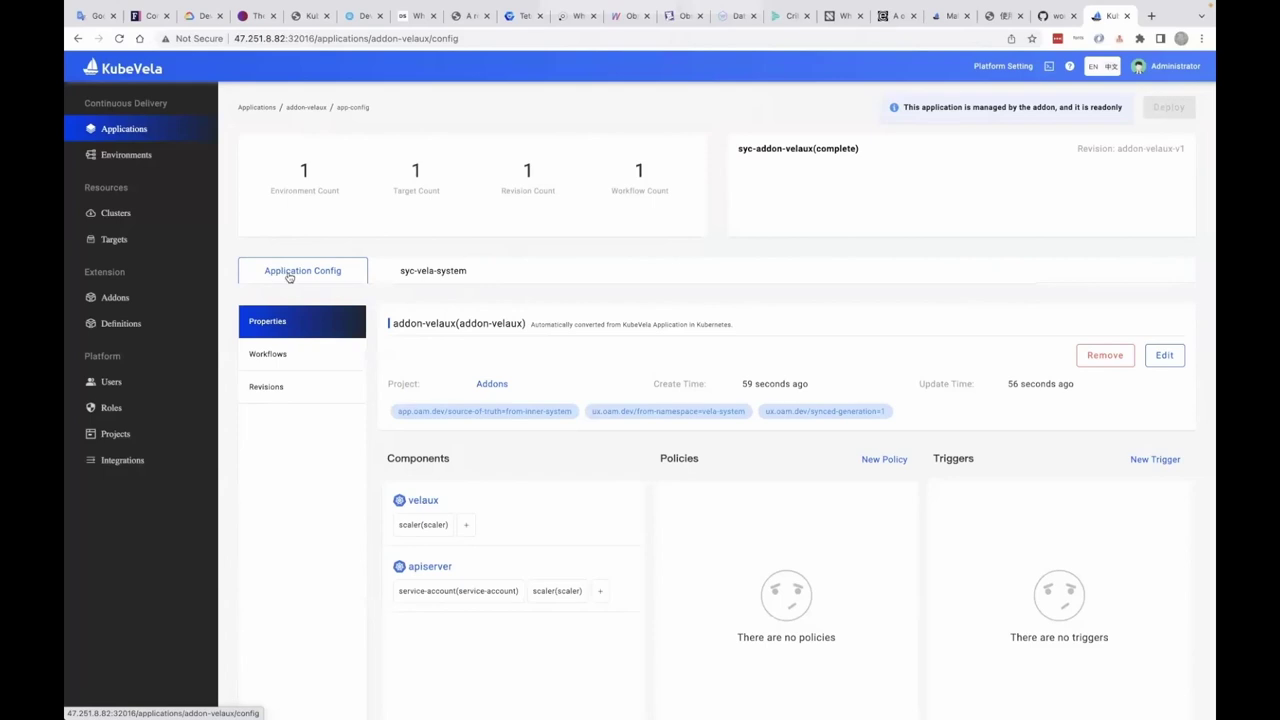
click(420, 274)
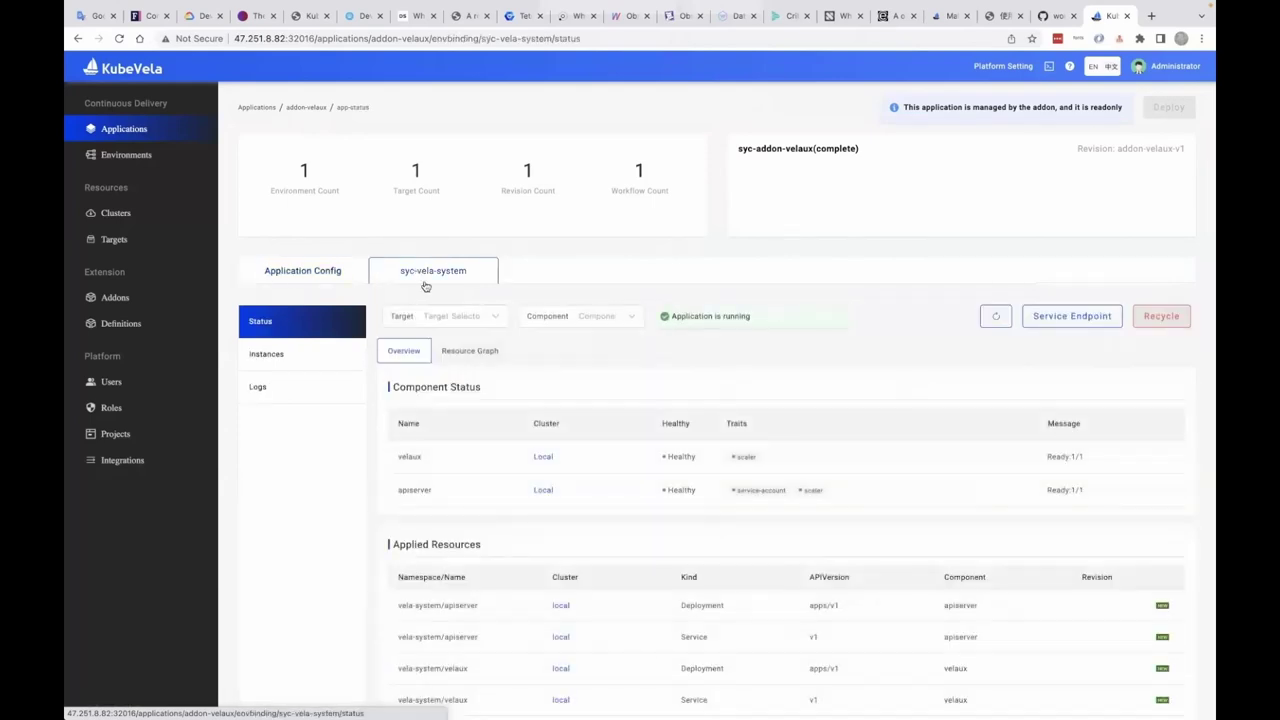
scroll(460, 310, down, 1)
click(493, 329)
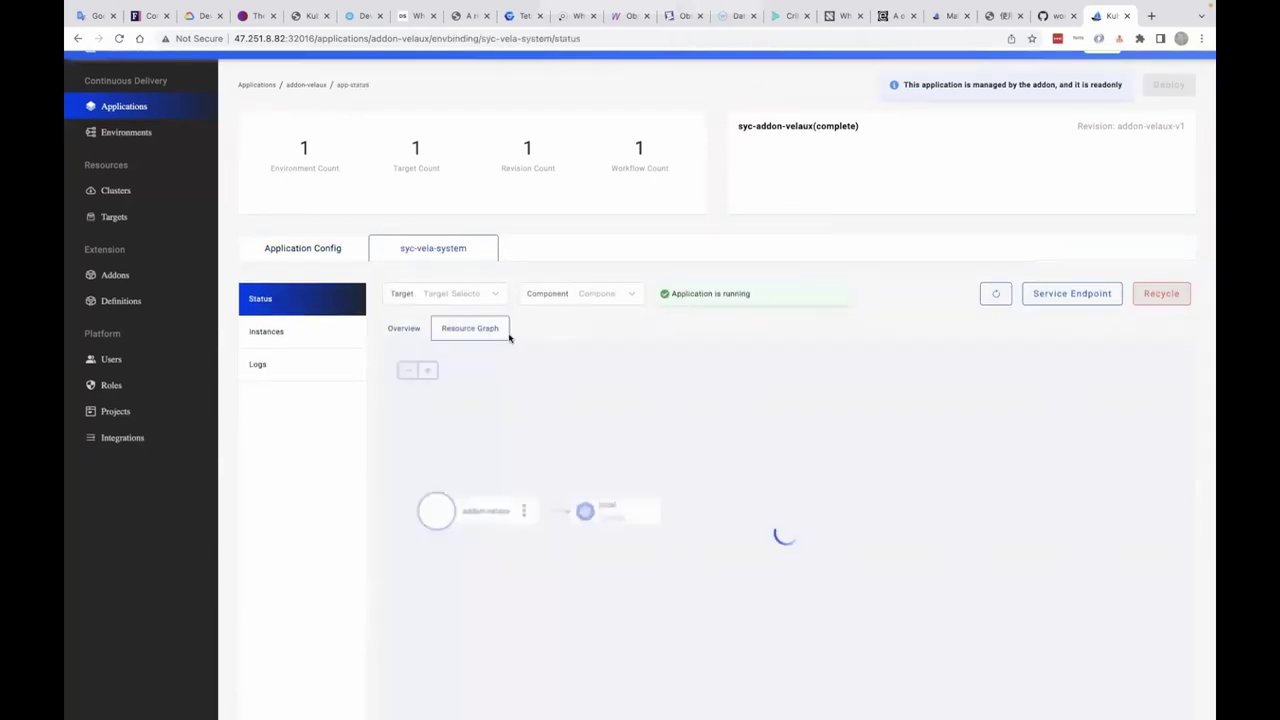
scroll(745, 396, down, 1)
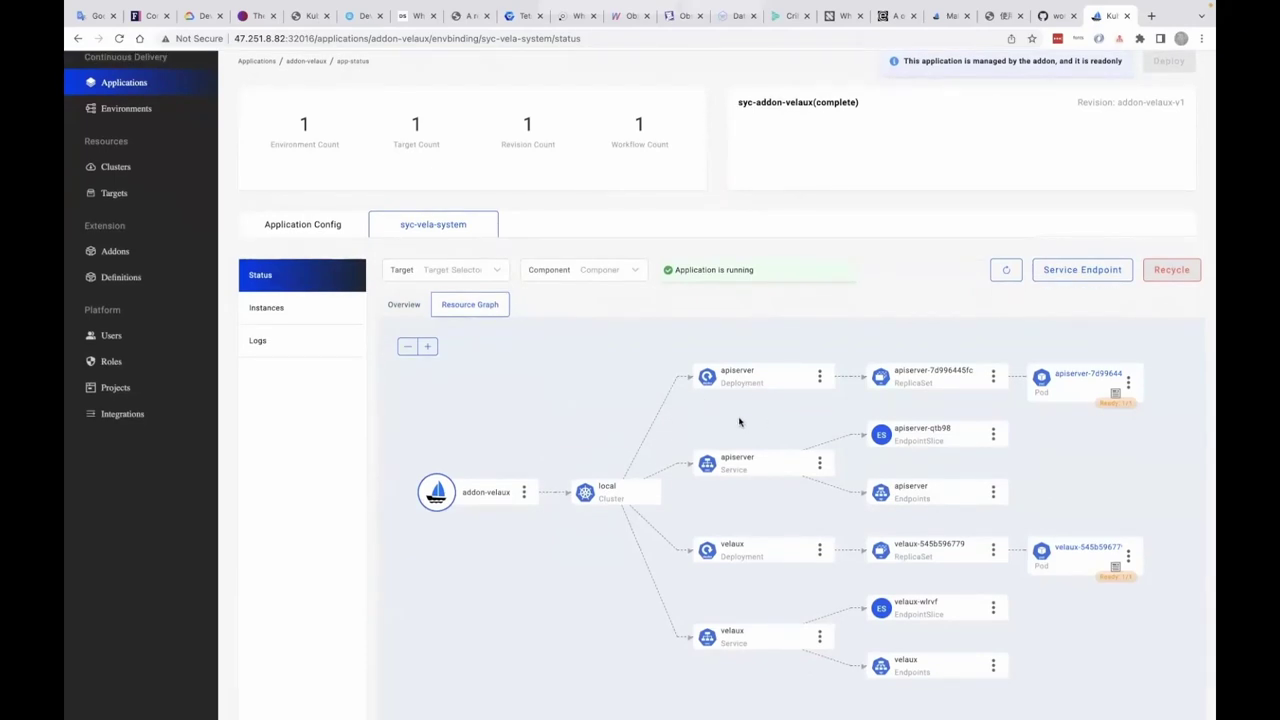
mouse_move(1070, 275)
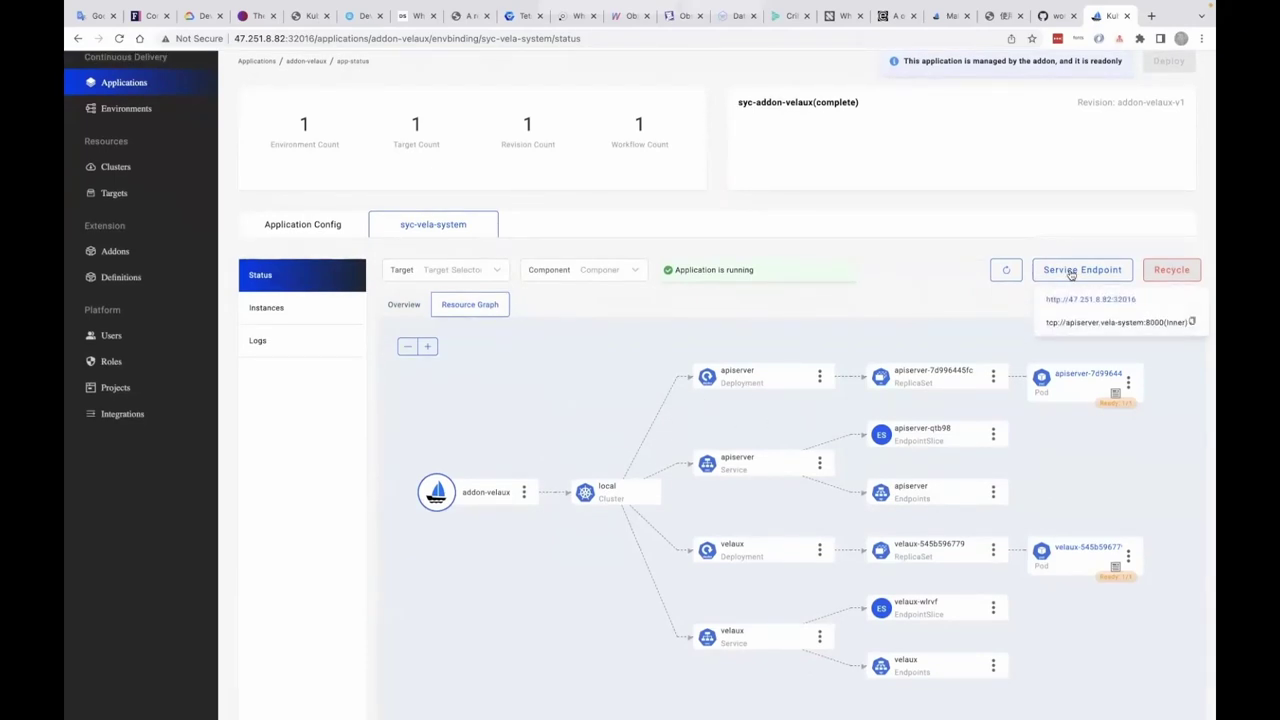
scroll(700, 300, up, 2)
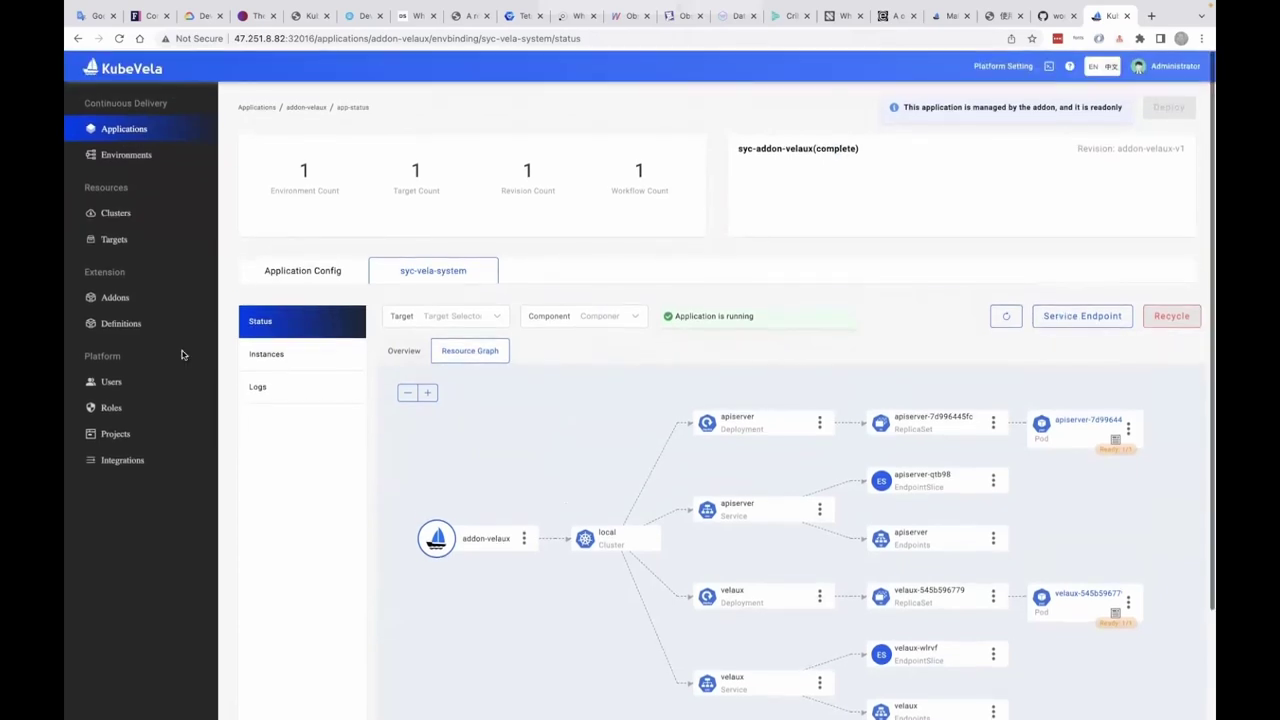
click(115, 298)
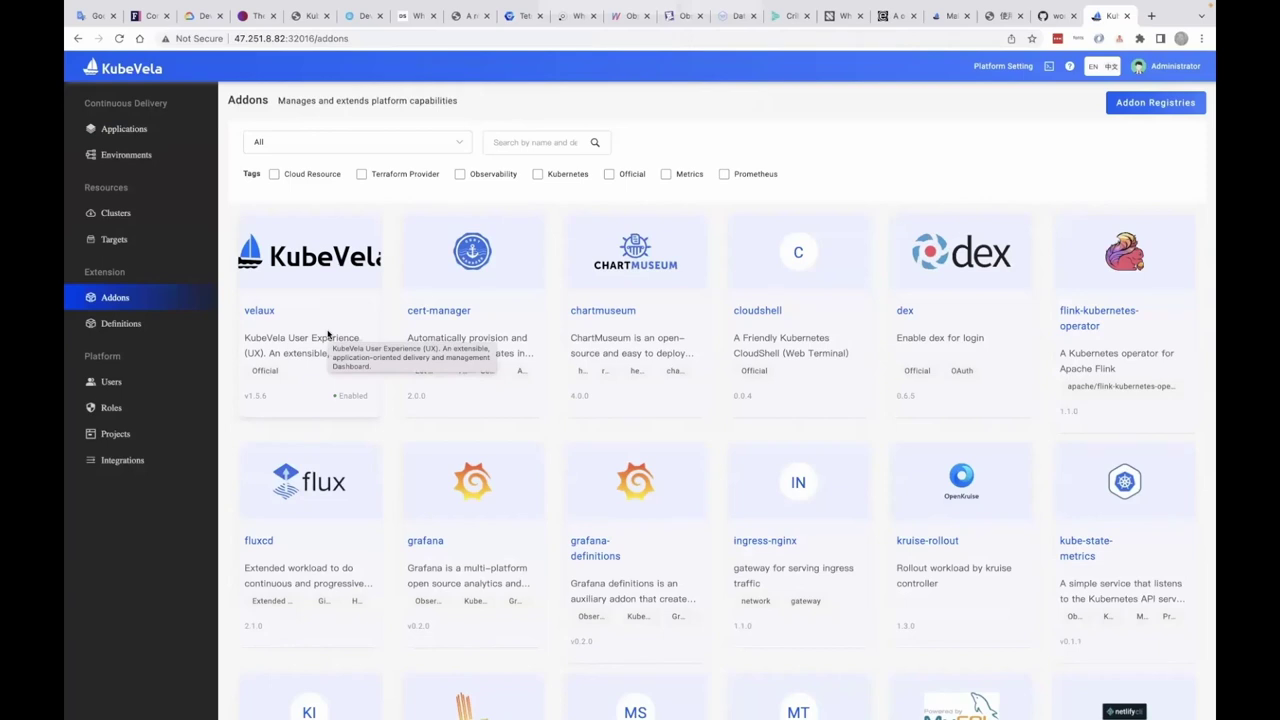
- Browse the Addons catalogue, then filter it by the Observability tag
scroll(328, 334, down, 1)
scroll(328, 334, down, 7)
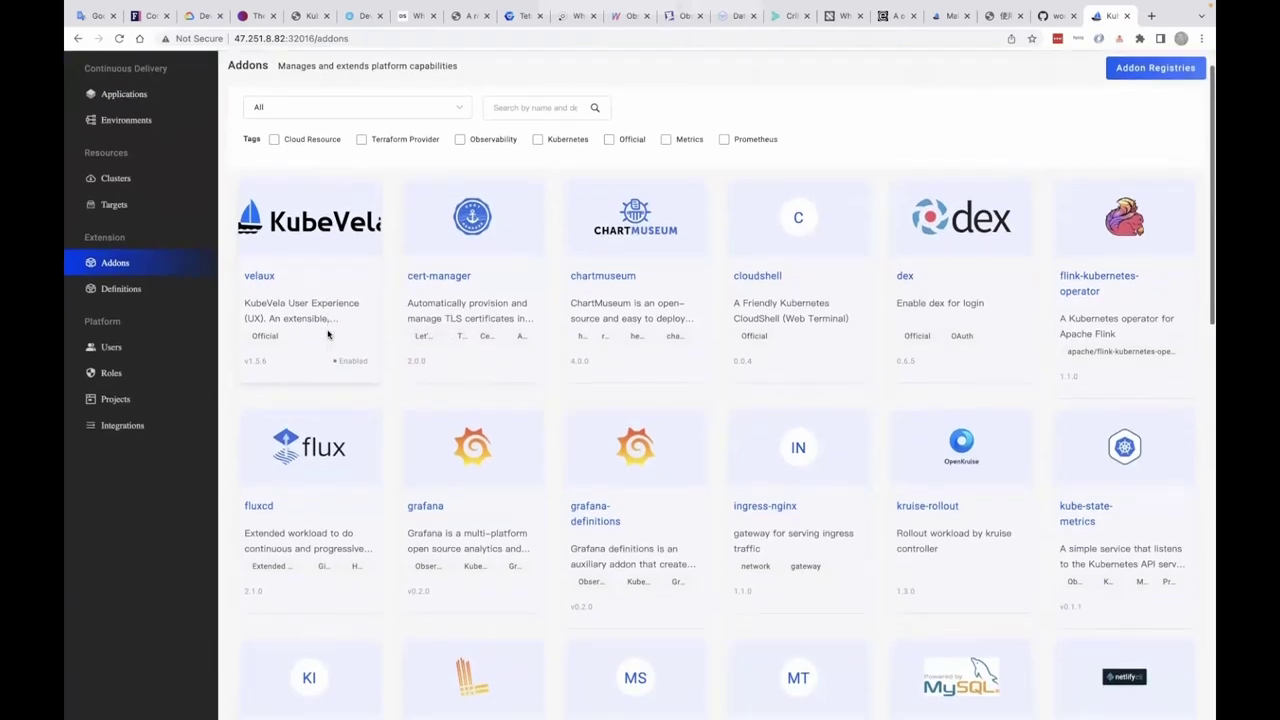
scroll(328, 334, down, 3)
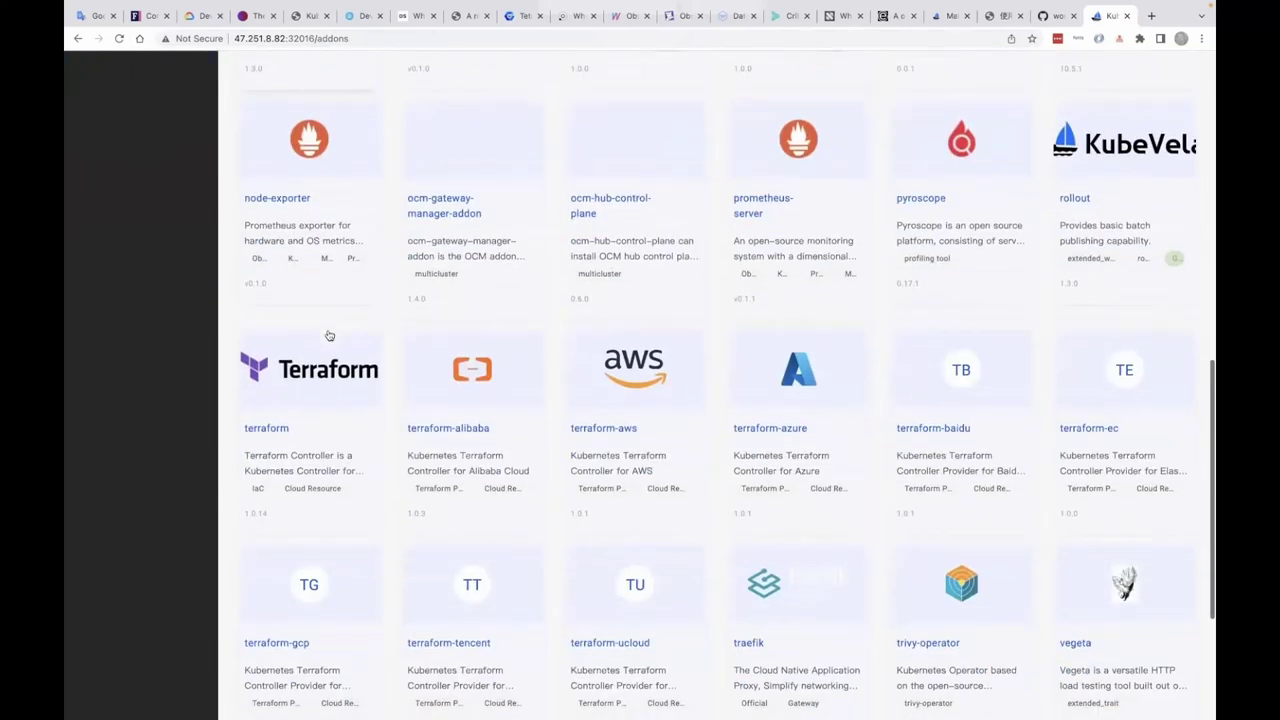
scroll(328, 334, up, 5)
scroll(328, 334, up, 5)
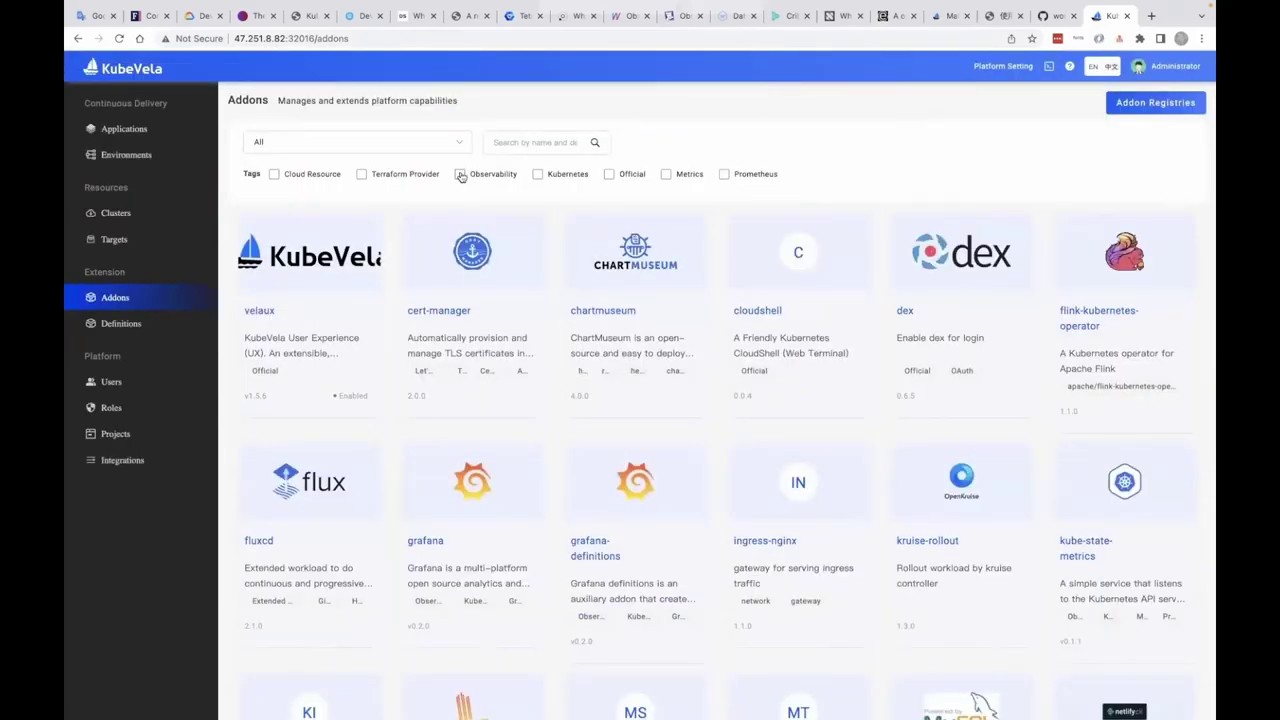
click(460, 174)
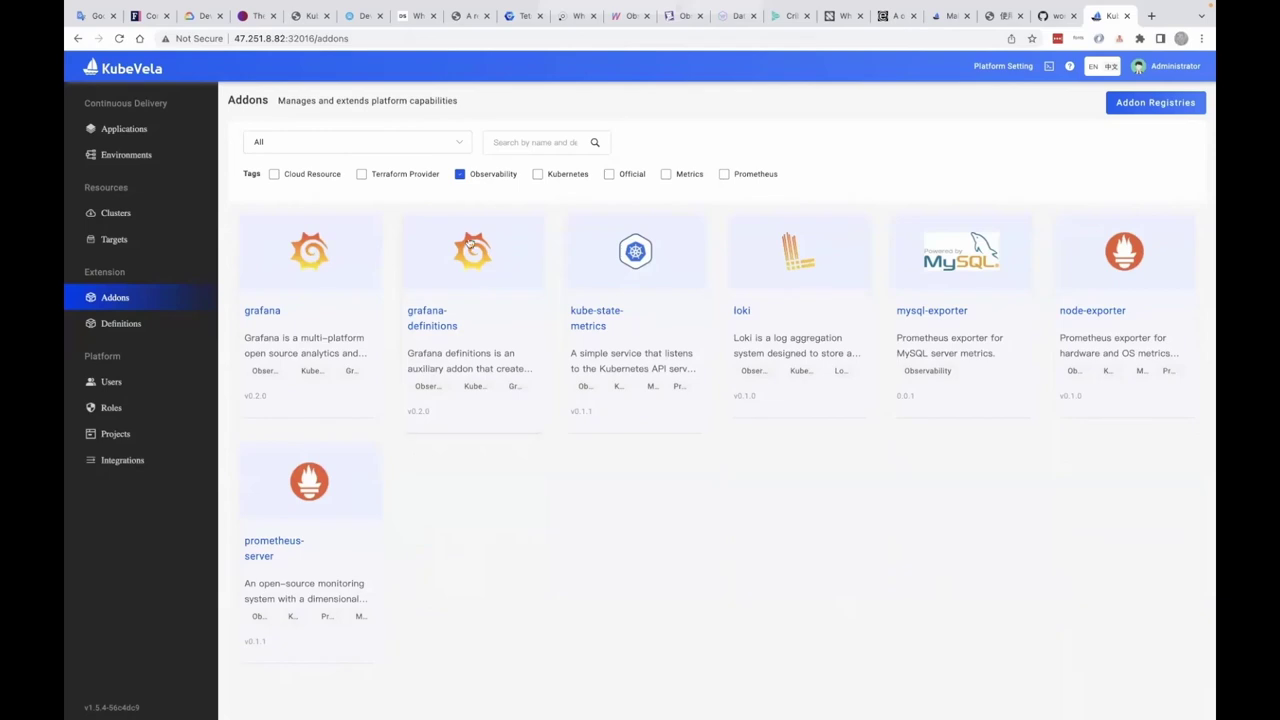
- Enable the prometheus-server addon with its default settings
click(288, 546)
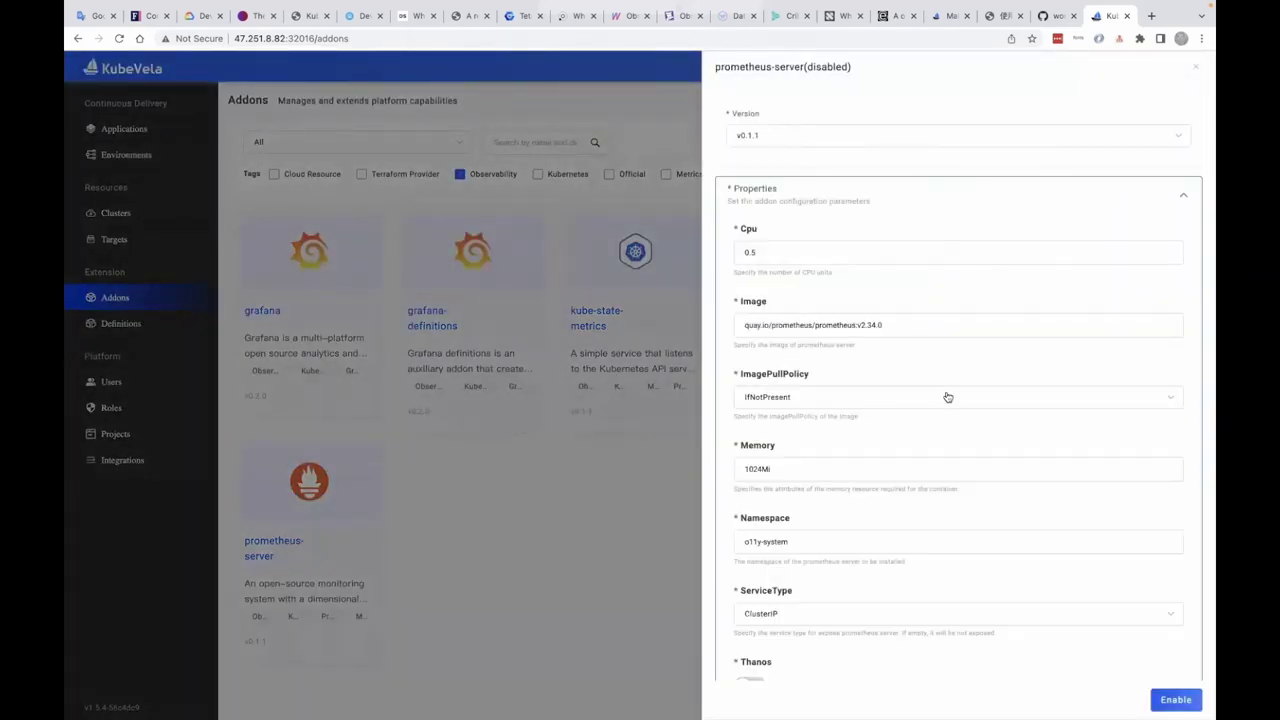
scroll(948, 397, down, 5)
scroll(948, 397, up, 5)
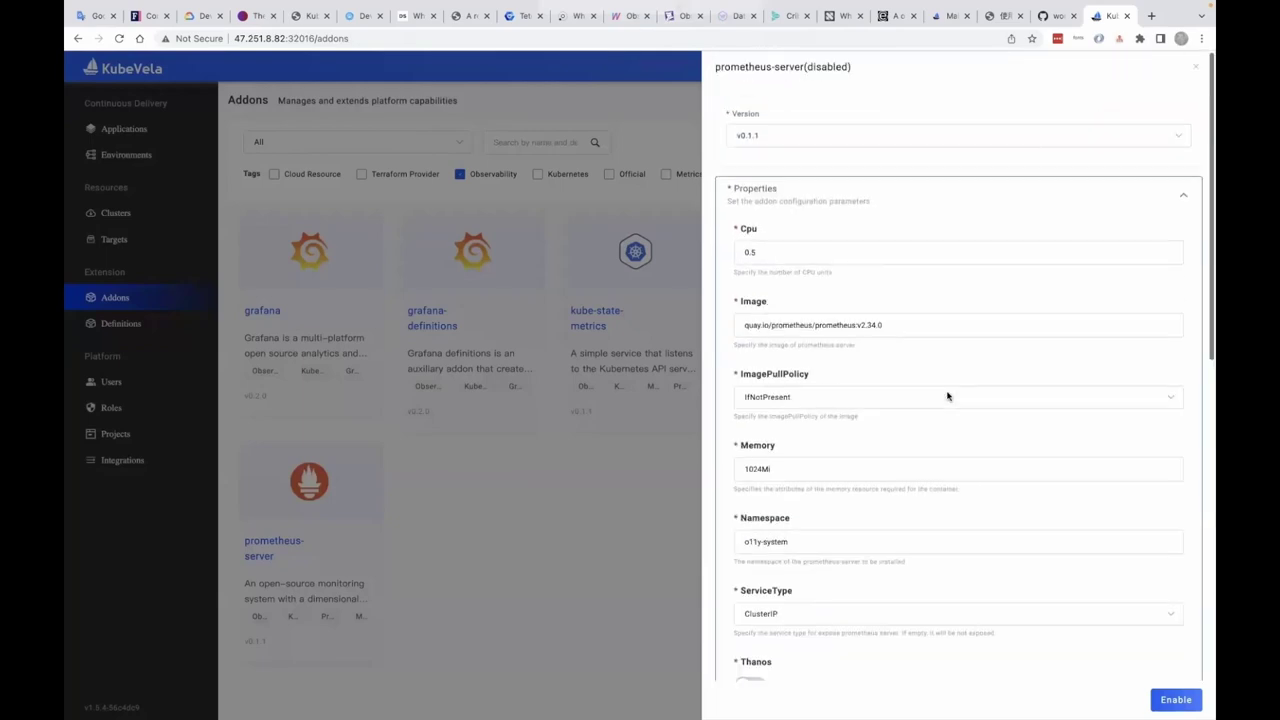
scroll(948, 397, down, 5)
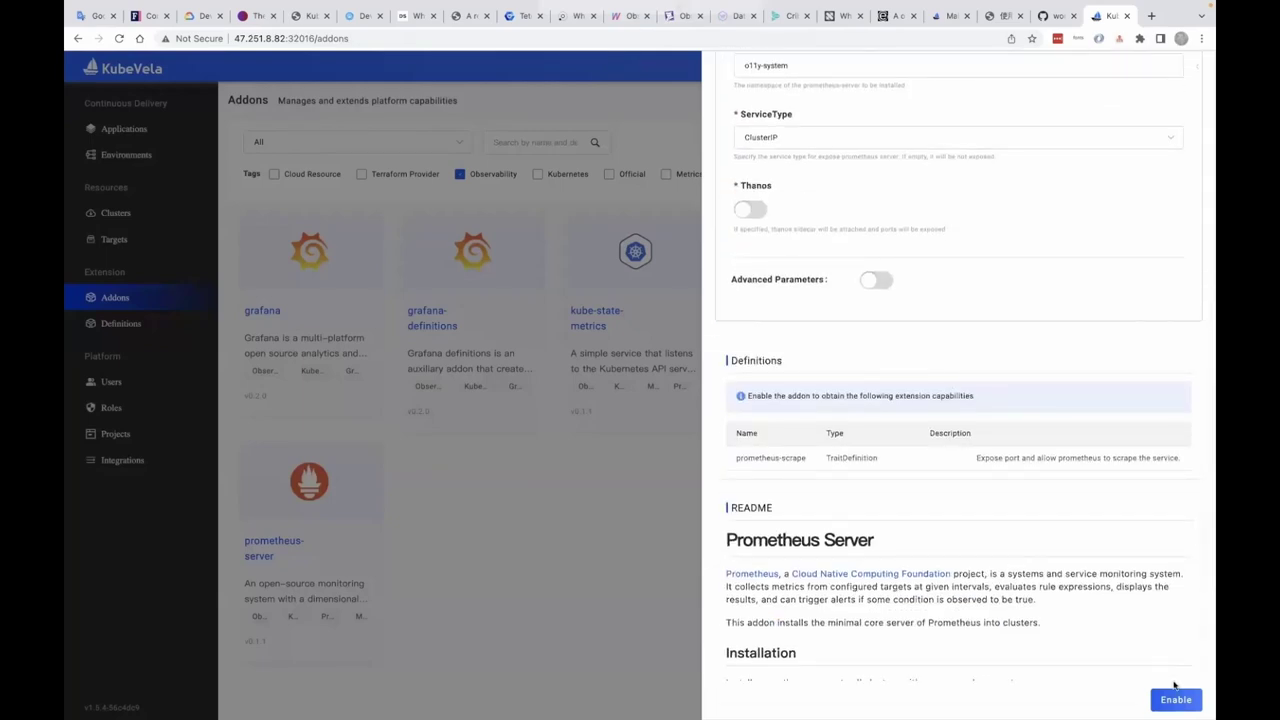
click(1176, 698)
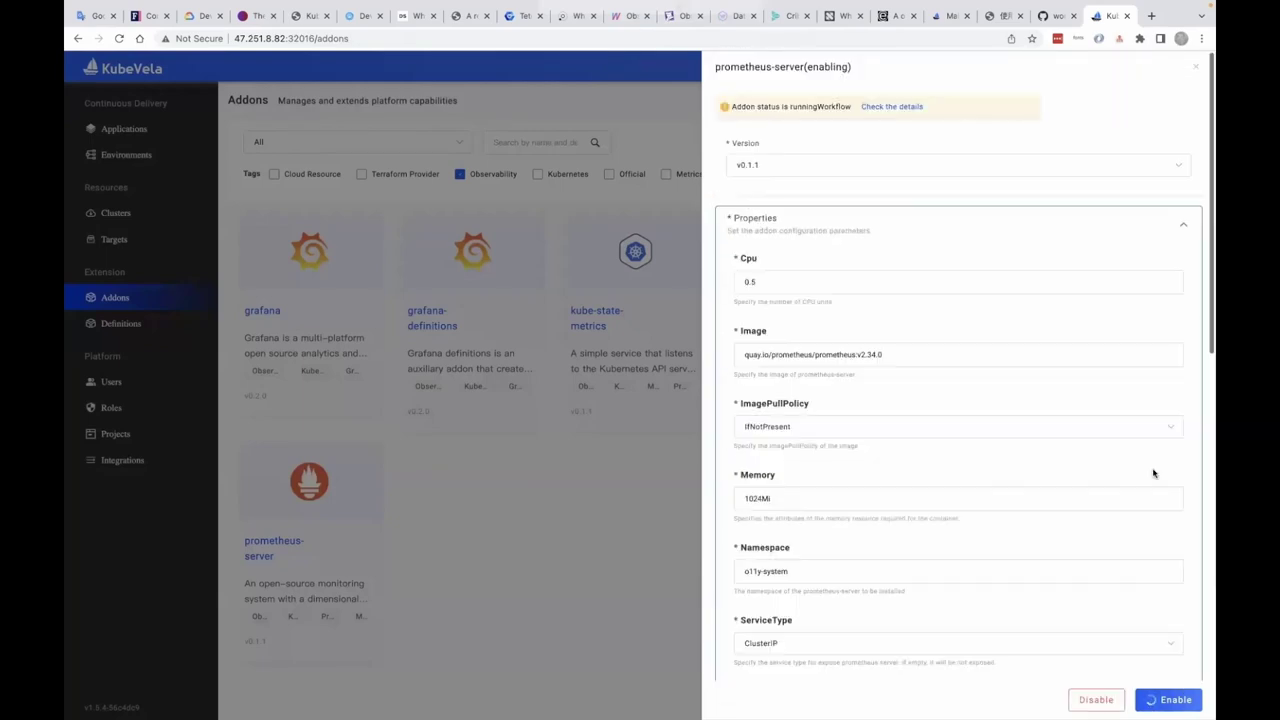
- View prometheus-server's syc-vela-system status and resource graph, then return to the Addons catalogue
click(903, 107)
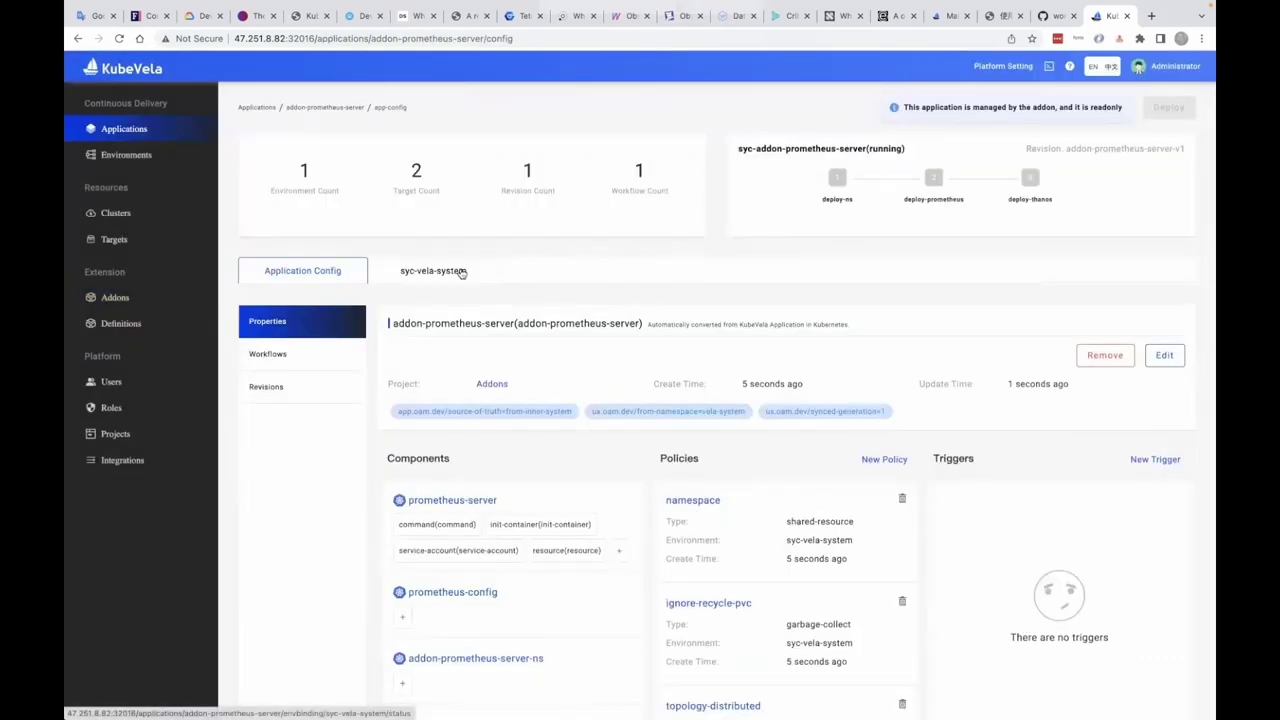
click(462, 273)
scroll(532, 378, down, 3)
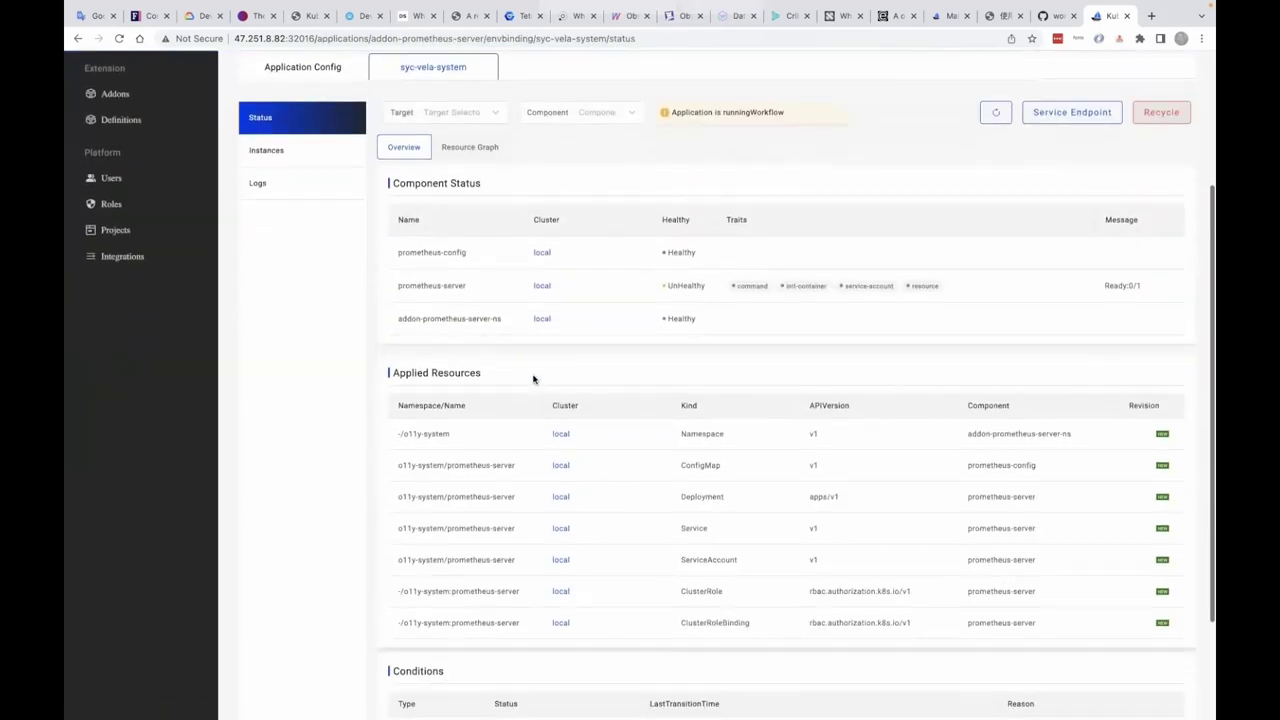
scroll(520, 370, up, 3)
click(469, 350)
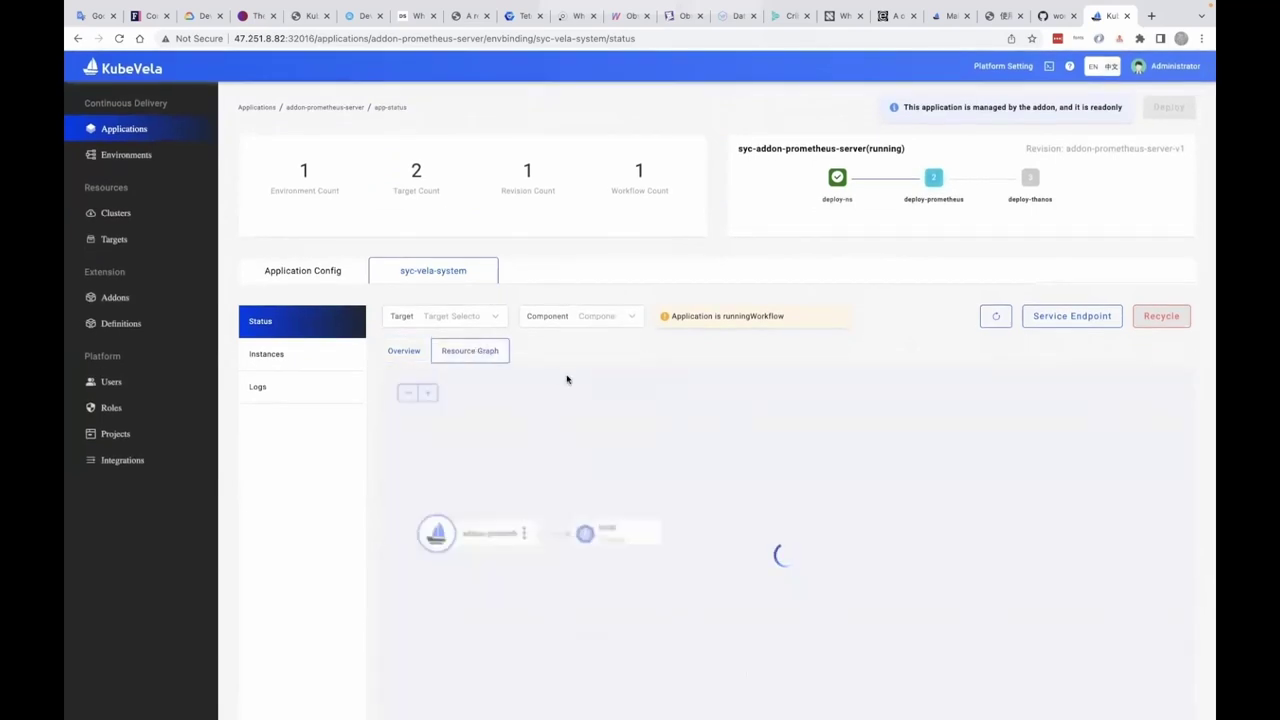
scroll(566, 379, down, 3)
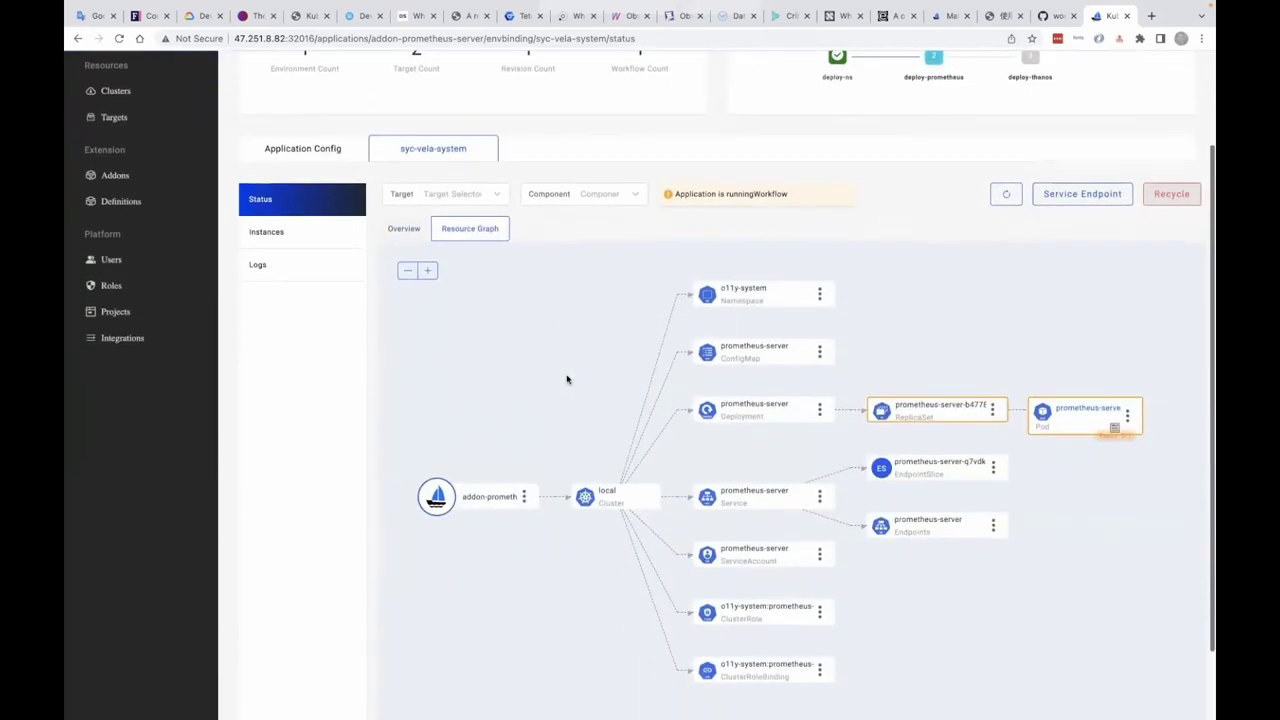
scroll(566, 378, up, 3)
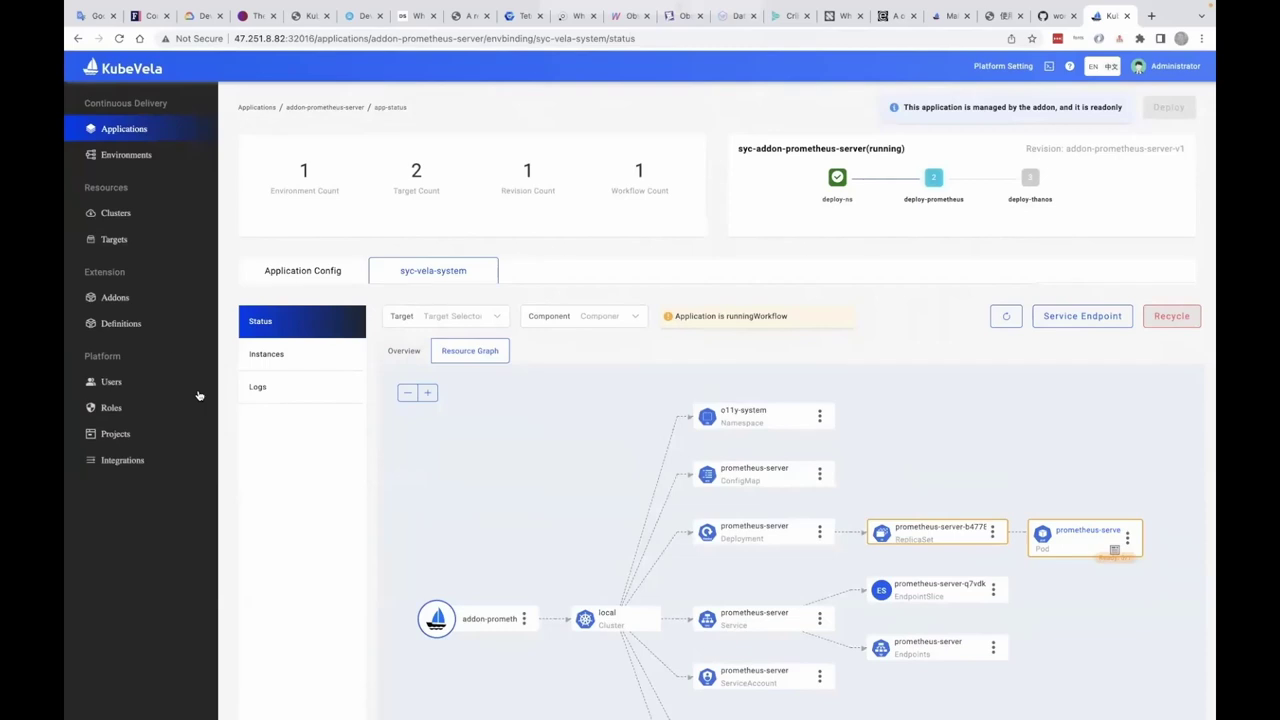
click(115, 297)
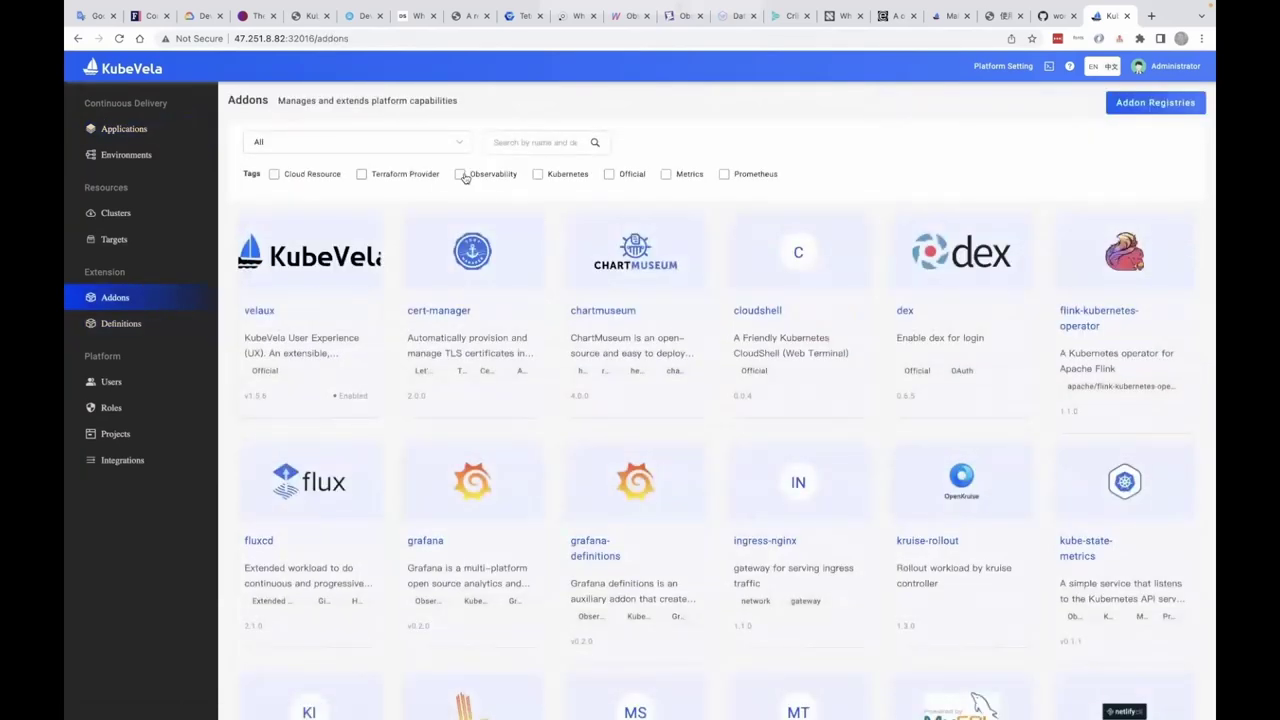
- Filter addons by Observability and look over the node-exporter and kube-state-metrics details
click(460, 175)
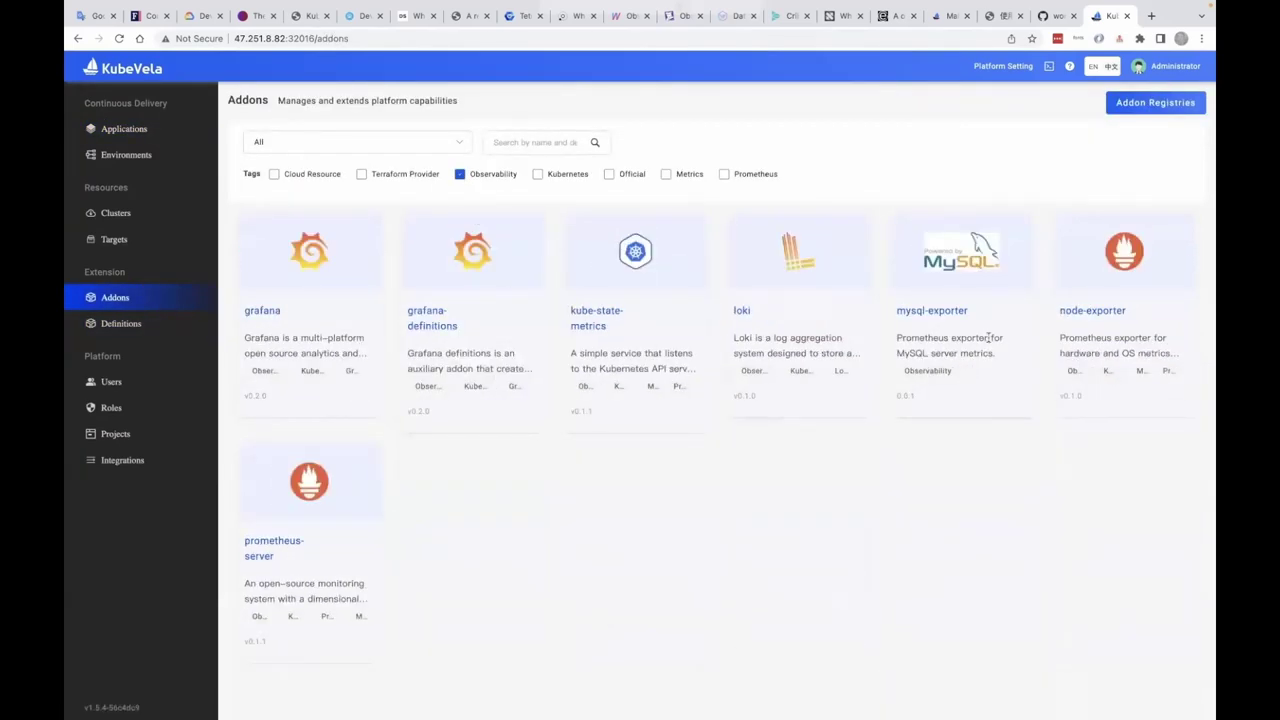
click(1093, 311)
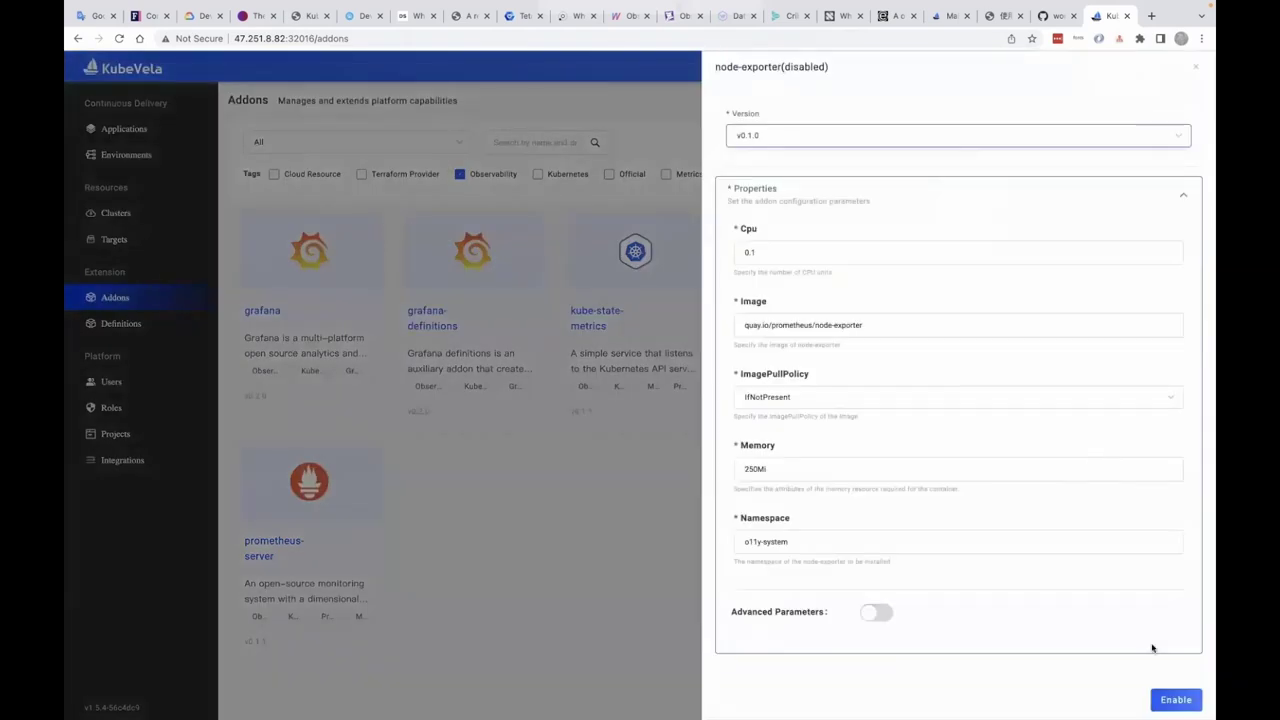
key(Escape)
click(604, 313)
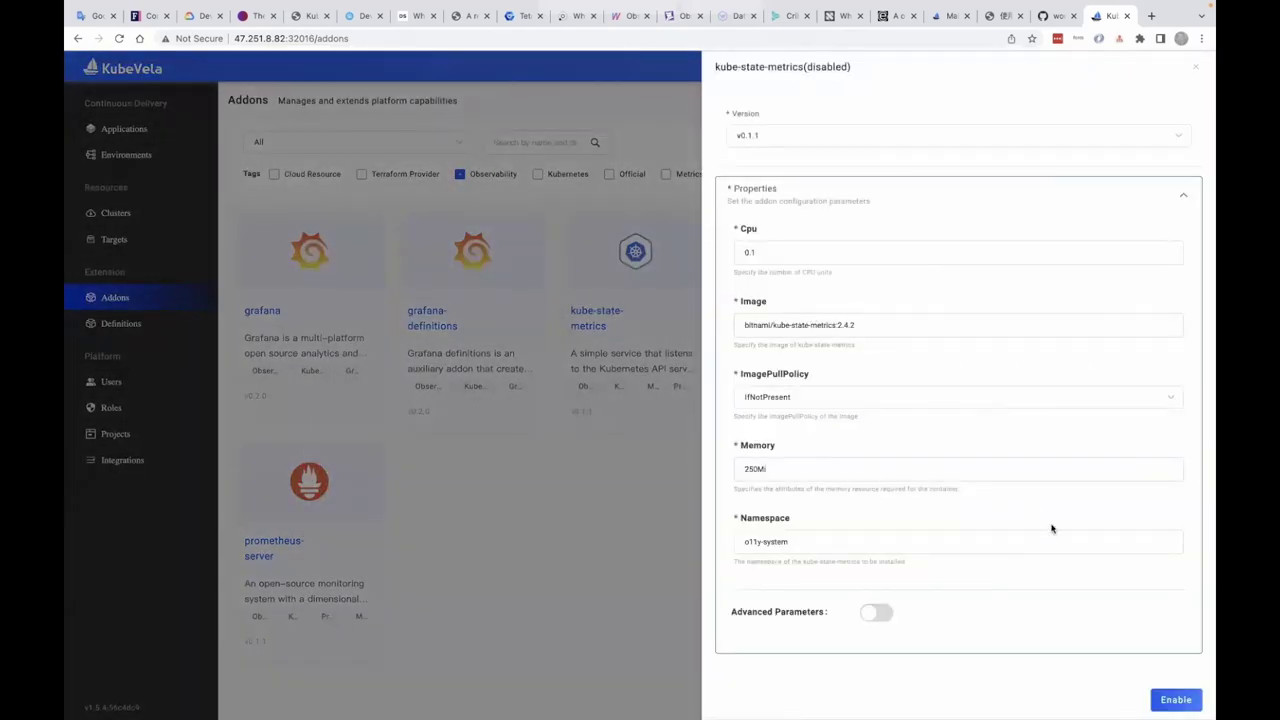
click(1175, 699)
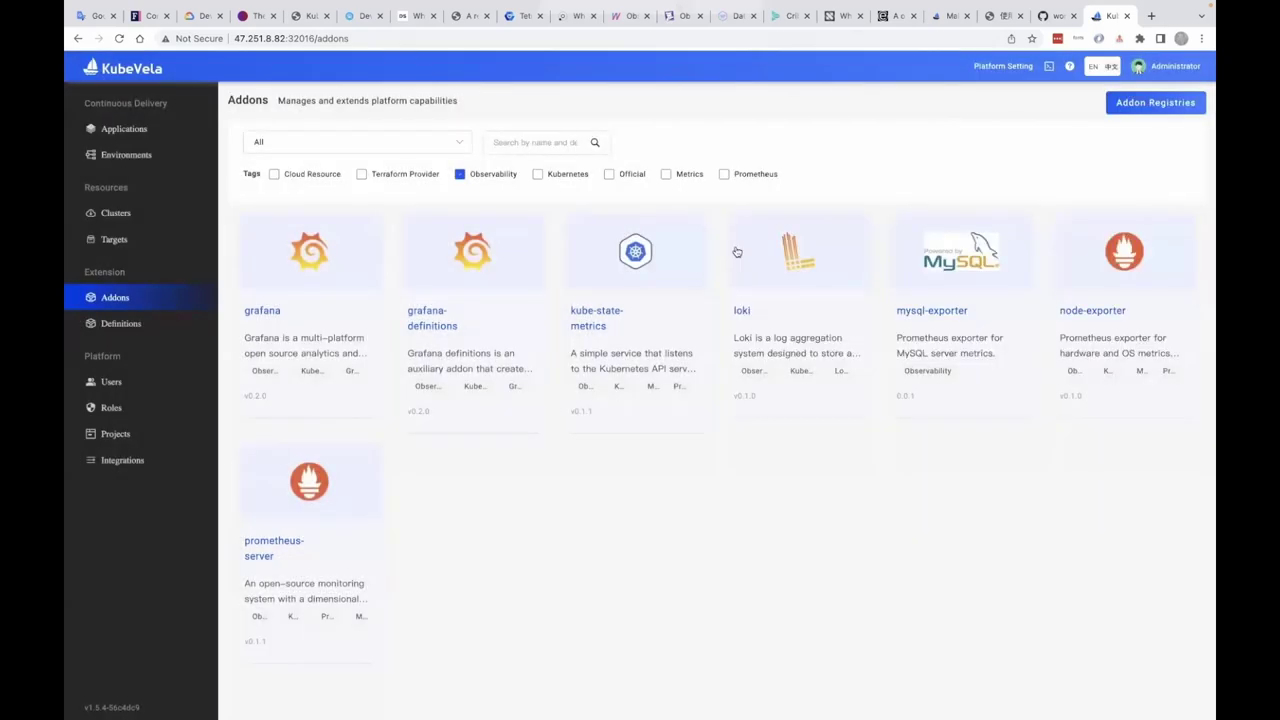
- Enable the grafana-definitions addon at version v0.1.0 and close its drawer
click(438, 313)
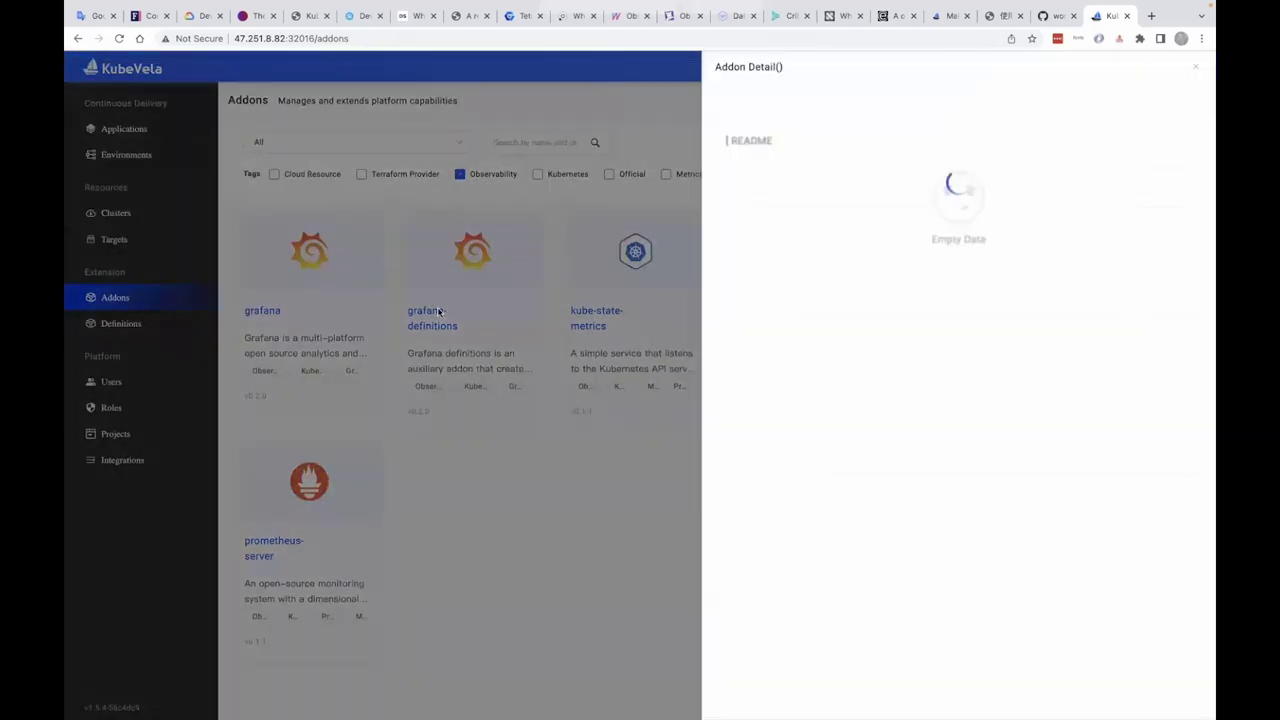
click(811, 137)
click(798, 190)
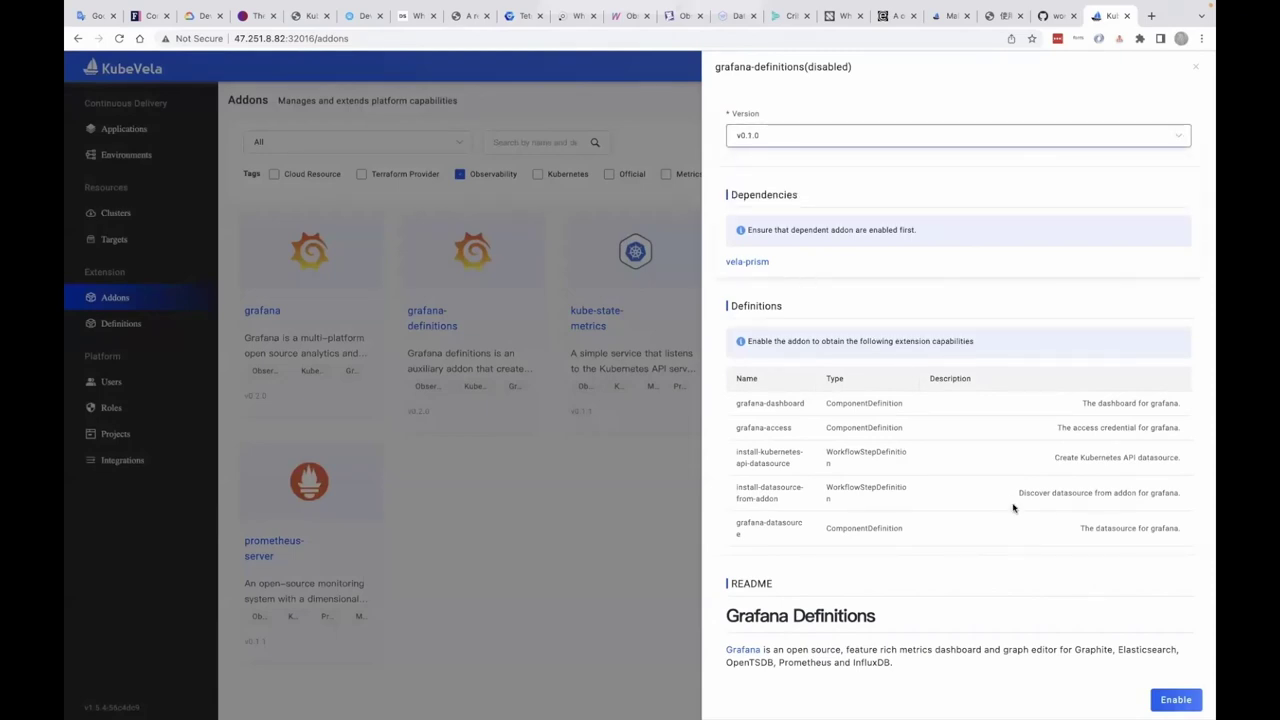
click(1165, 698)
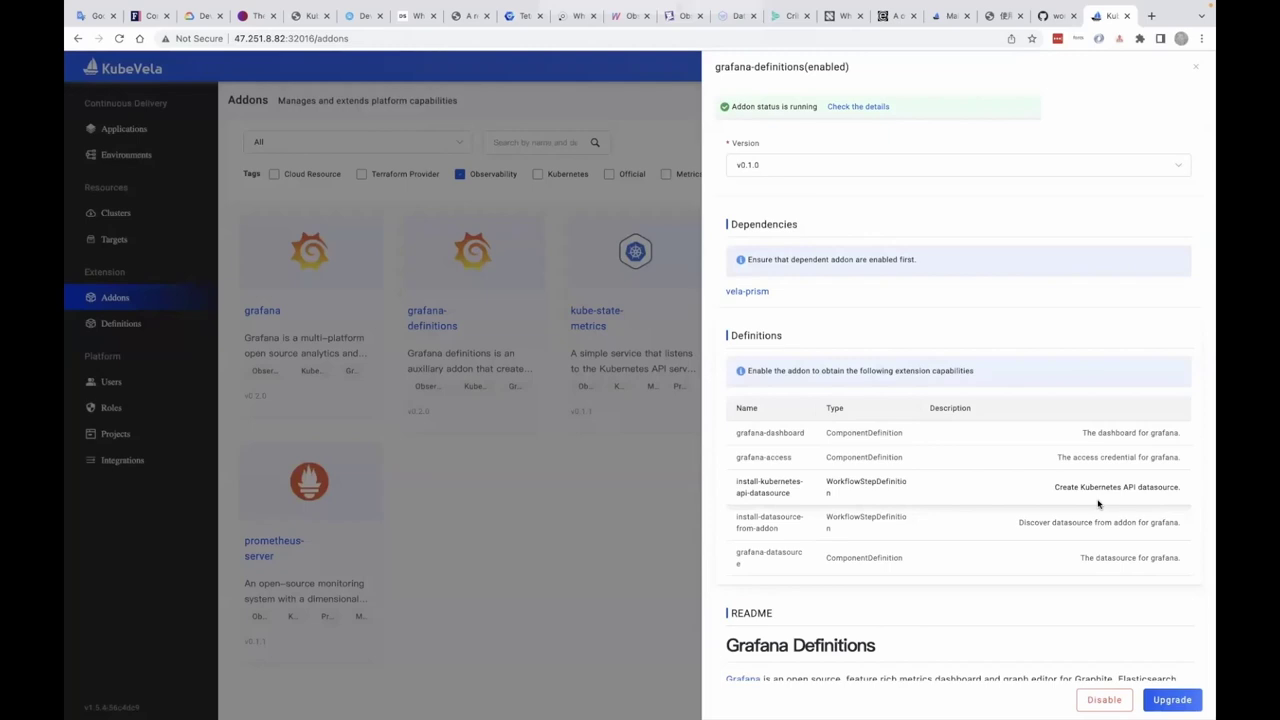
click(1198, 70)
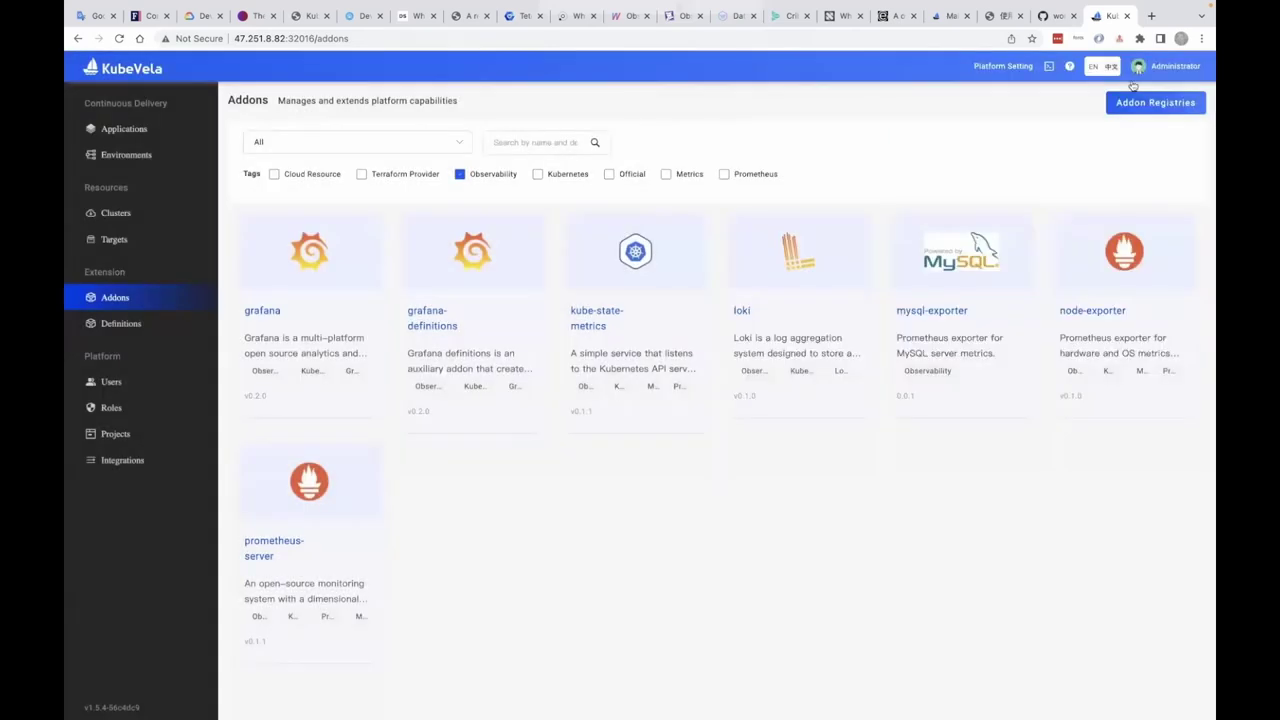
- Enable the grafana addon at version v0.1.0 with ServiceType set to NodePort
click(254, 312)
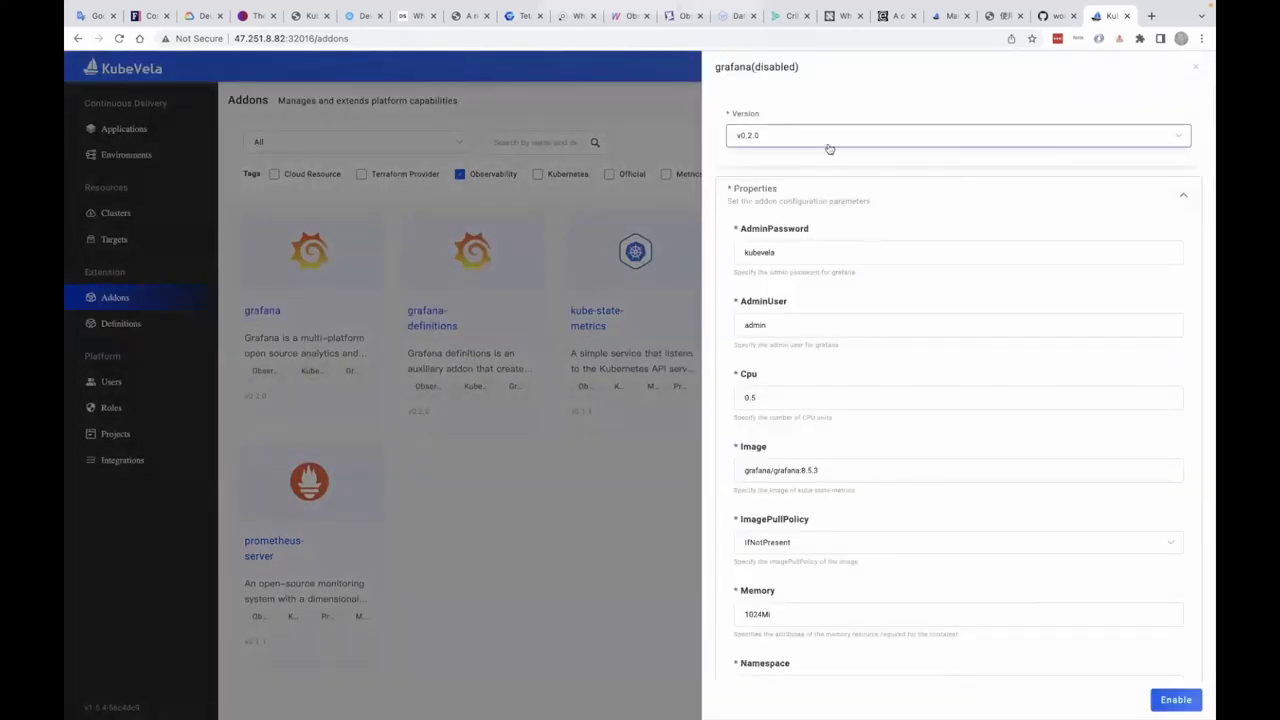
scroll(811, 245, down, 2)
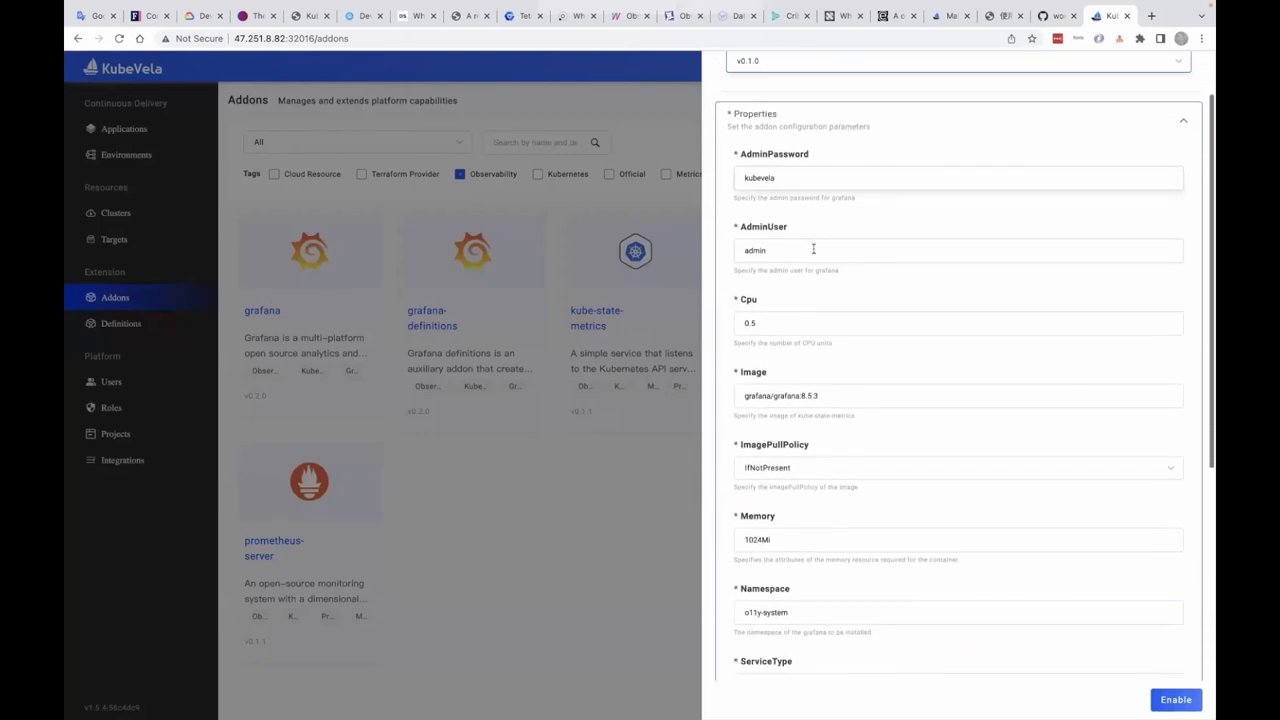
scroll(813, 249, down, 5)
click(1166, 704)
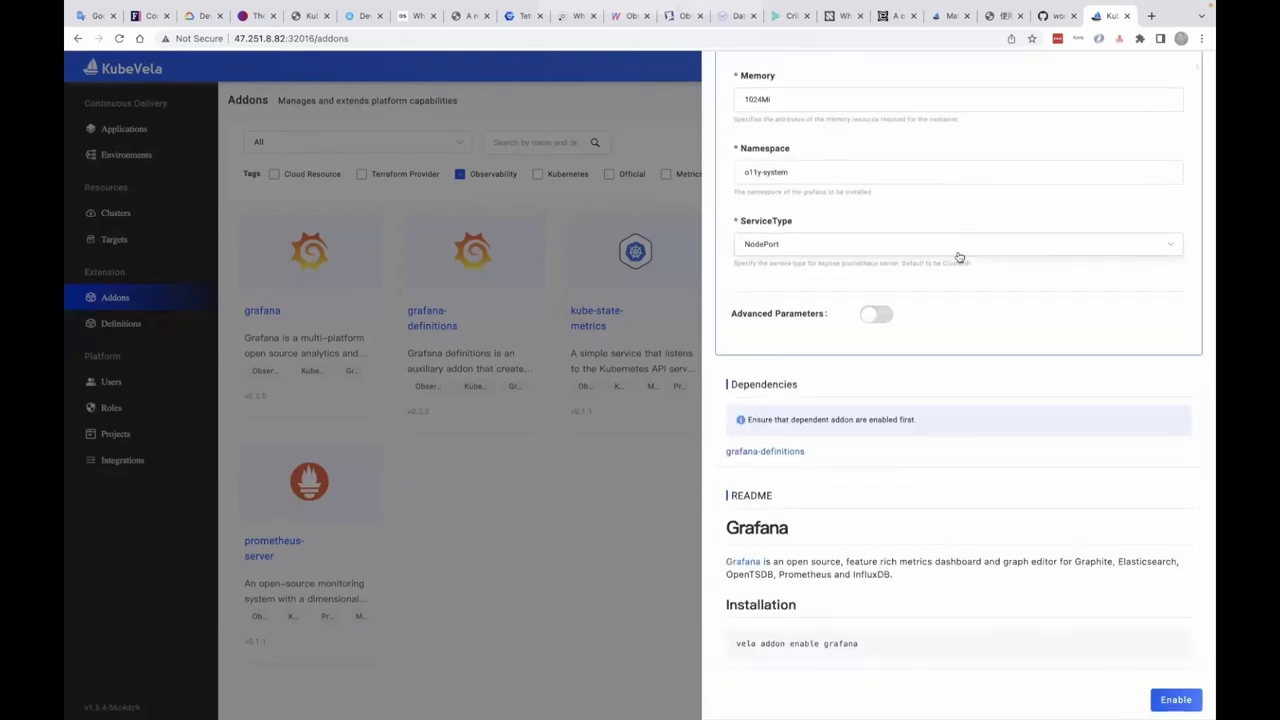
click(958, 257)
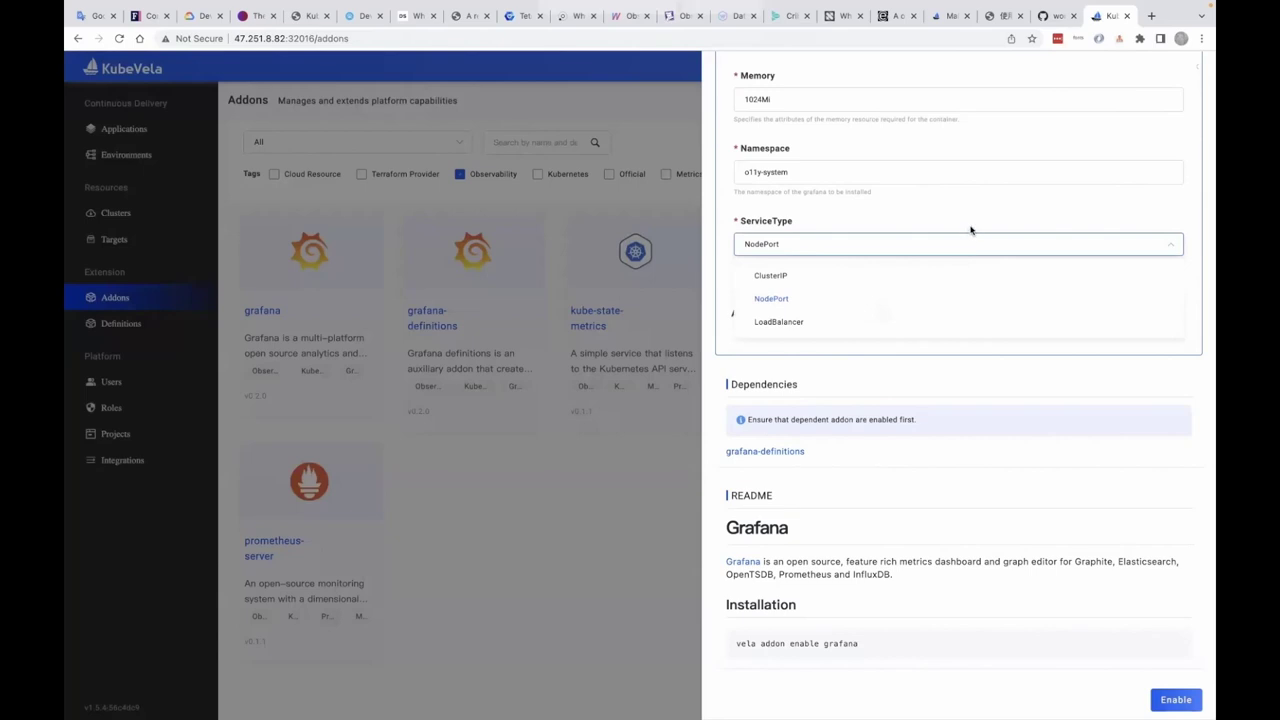
click(971, 231)
click(1165, 699)
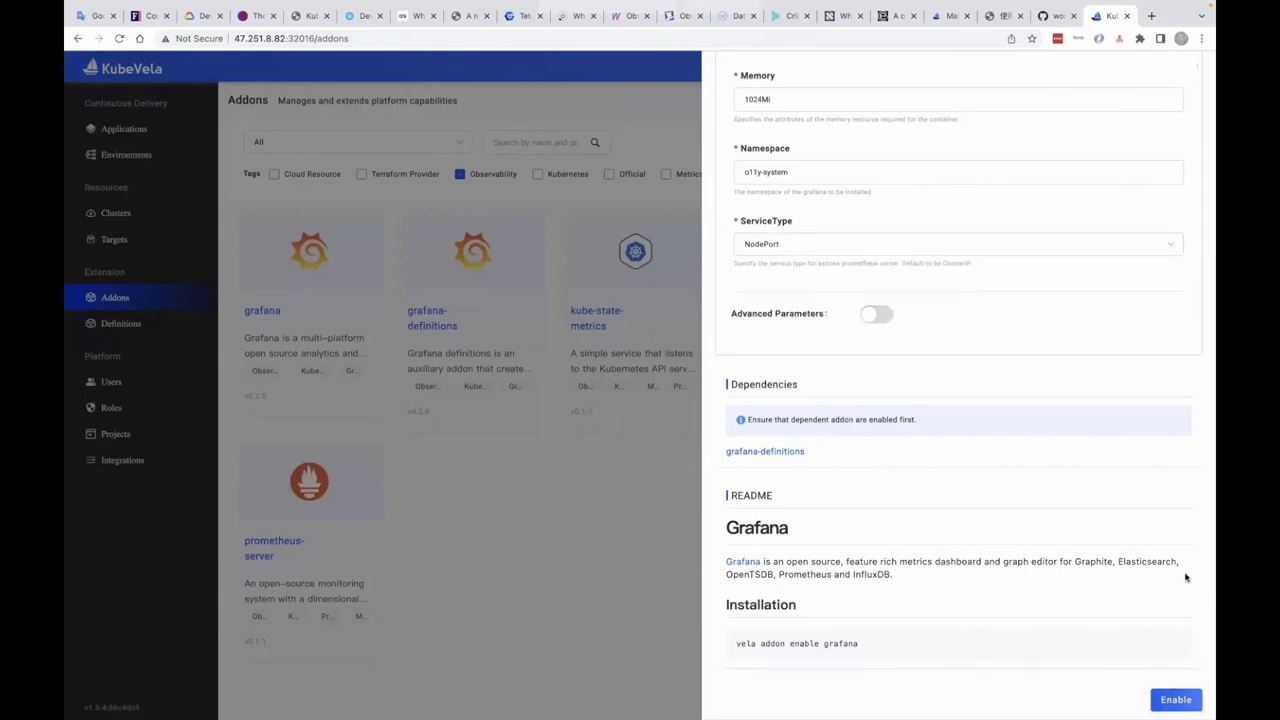
- Close the grafana drawer and go back to the Applications list
scroll(1185, 400, up, 10)
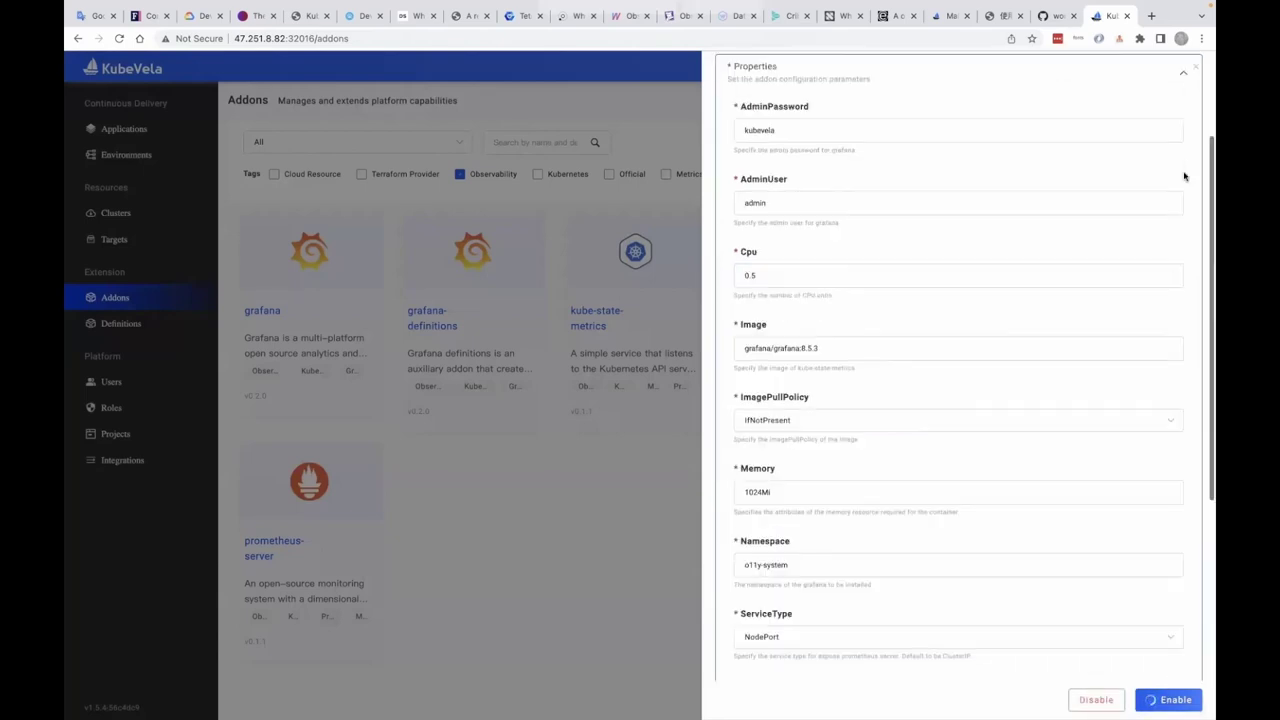
click(1195, 66)
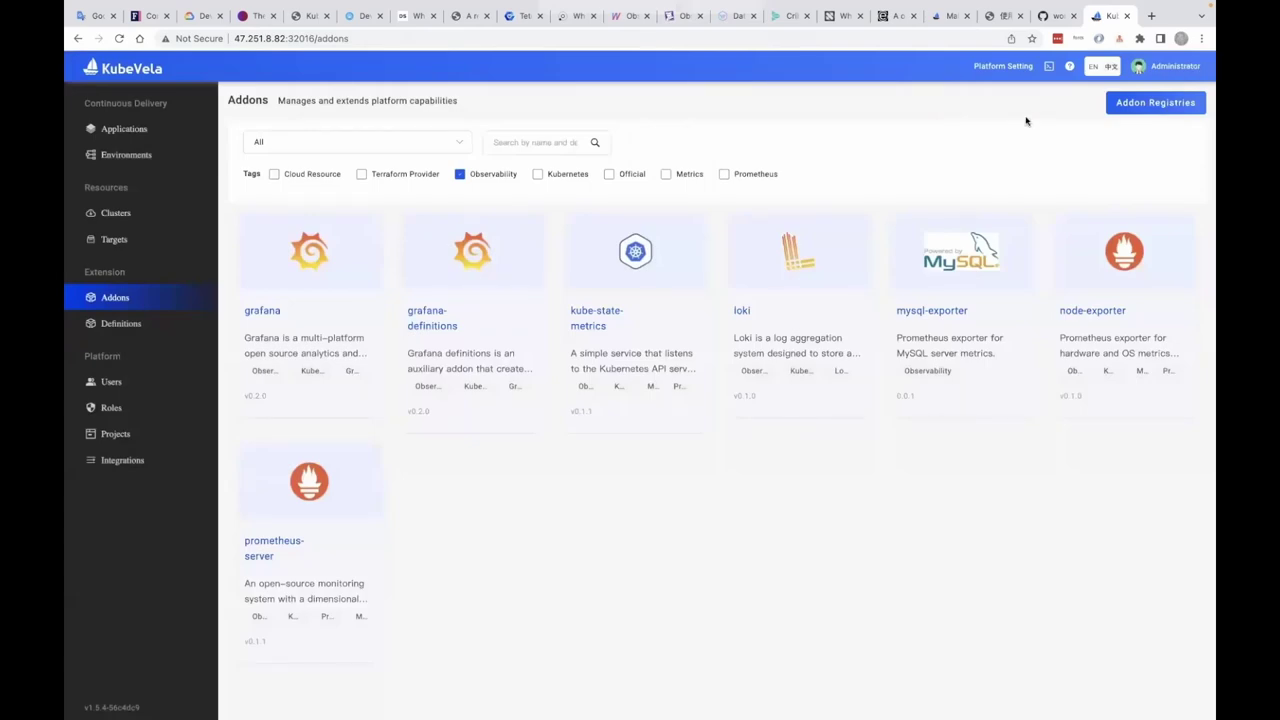
key(alt+Left)
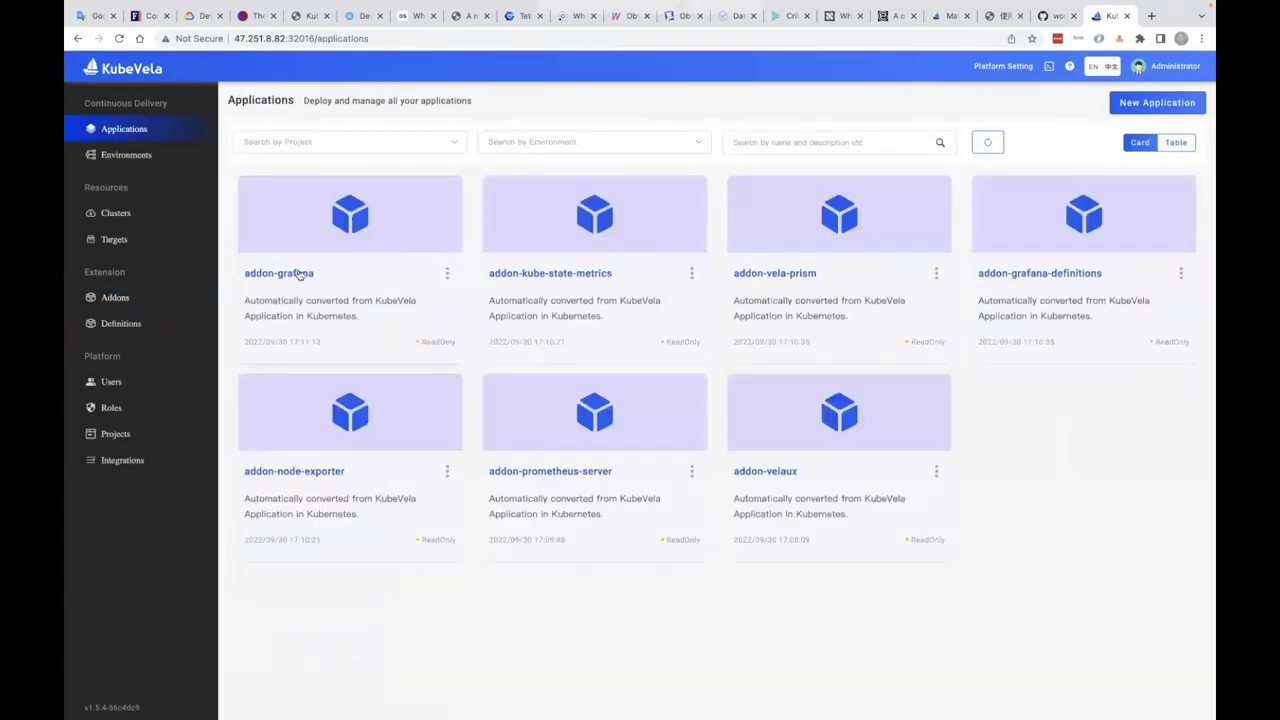
click(298, 274)
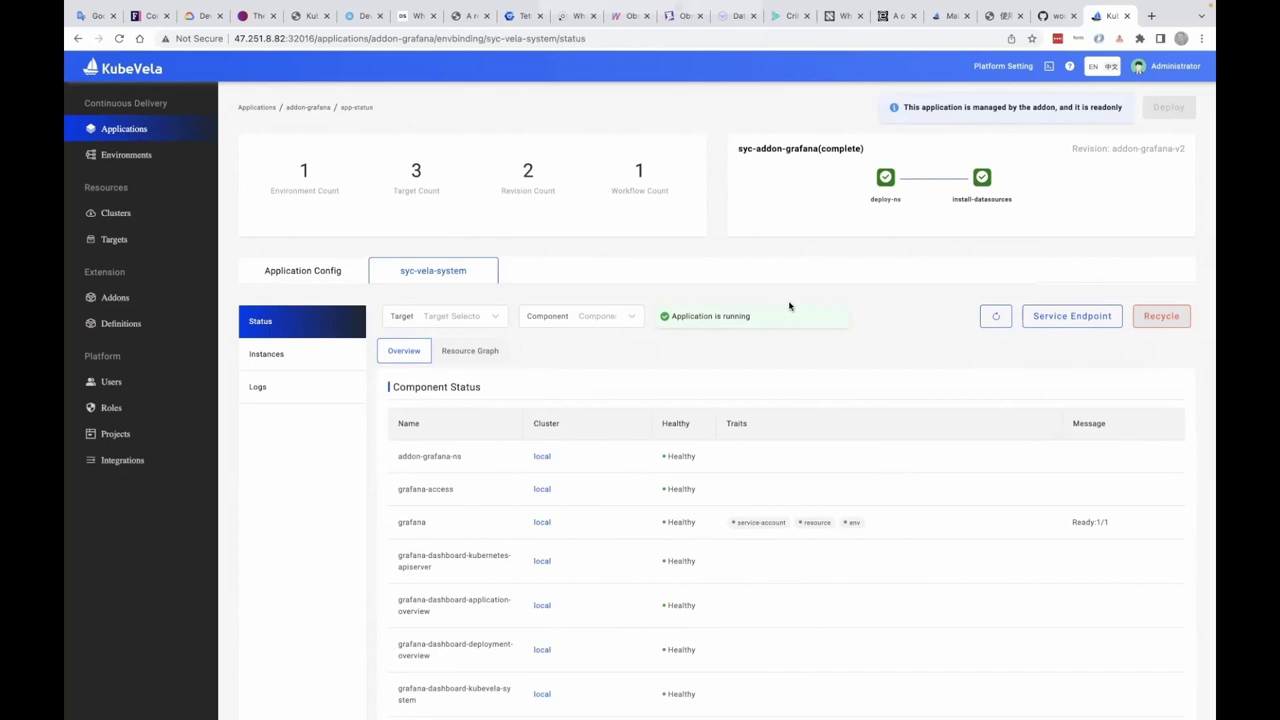
mouse_move(1070, 314)
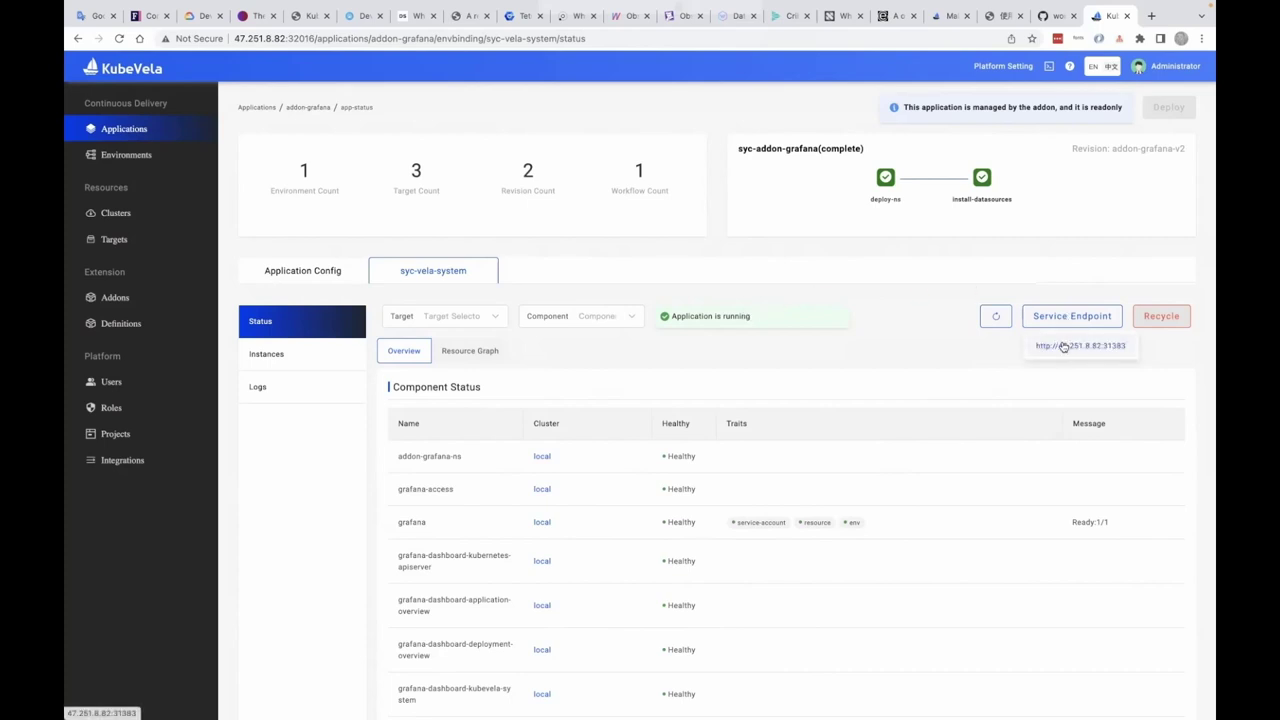
click(1063, 345)
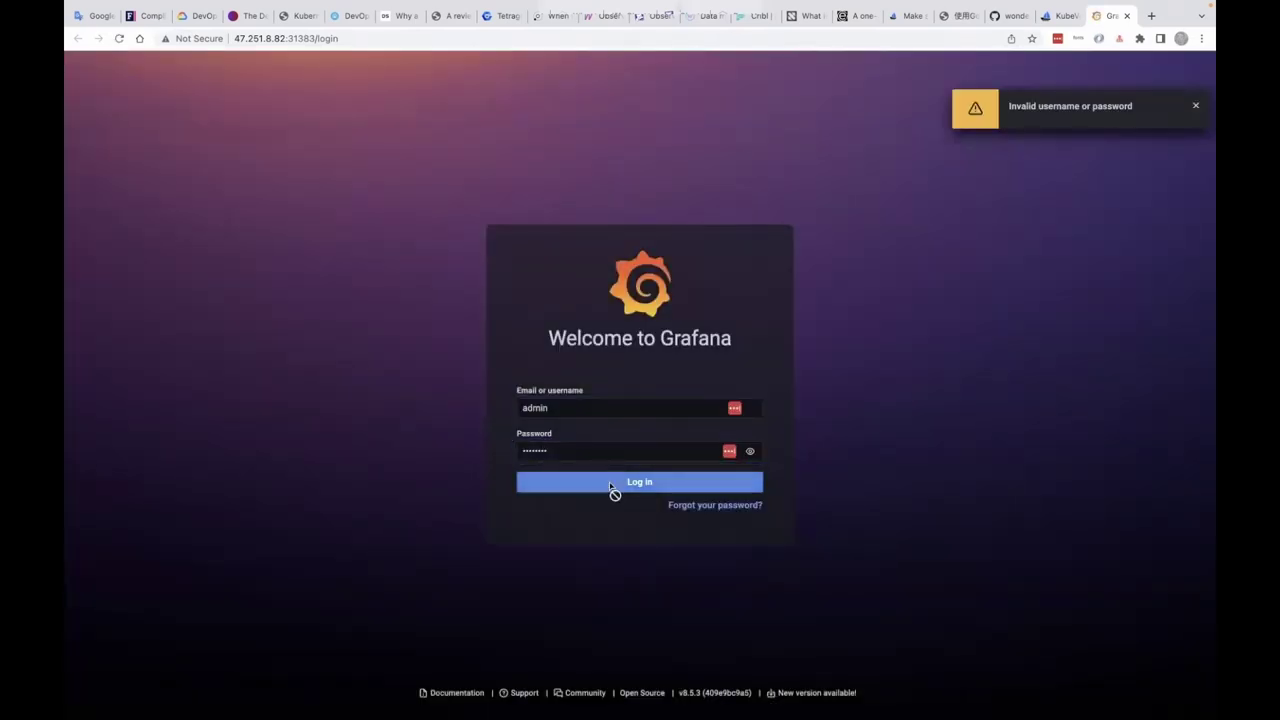
- Log in to Grafana, open the KubeVela System dashboard and expand its X-Definitions row
click(611, 484)
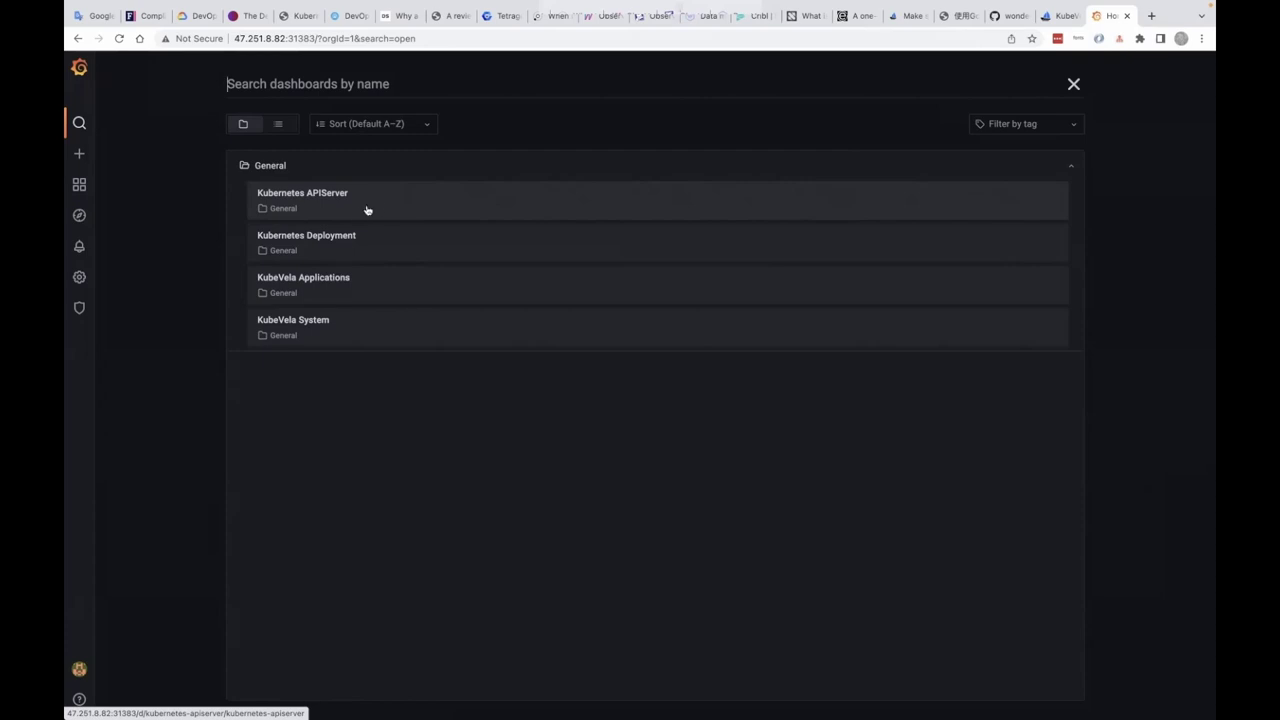
click(330, 323)
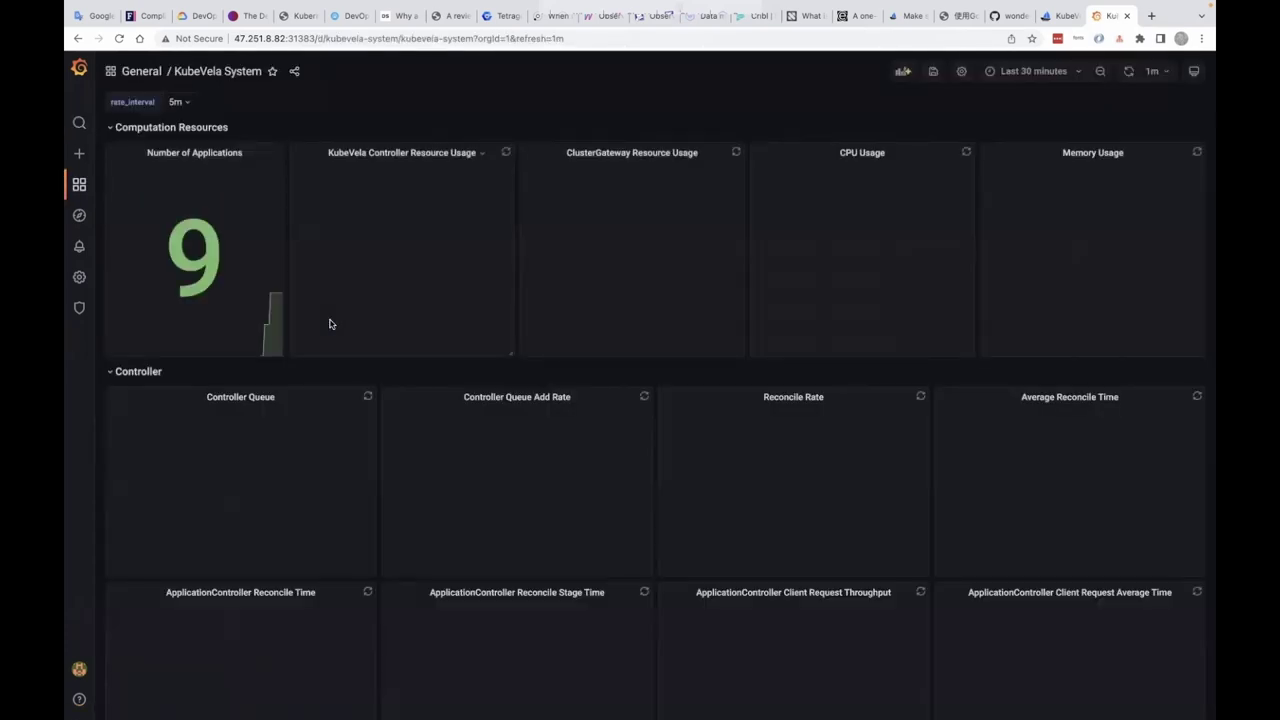
scroll(352, 389, down, 1)
scroll(352, 389, up, 1)
scroll(352, 389, down, 5)
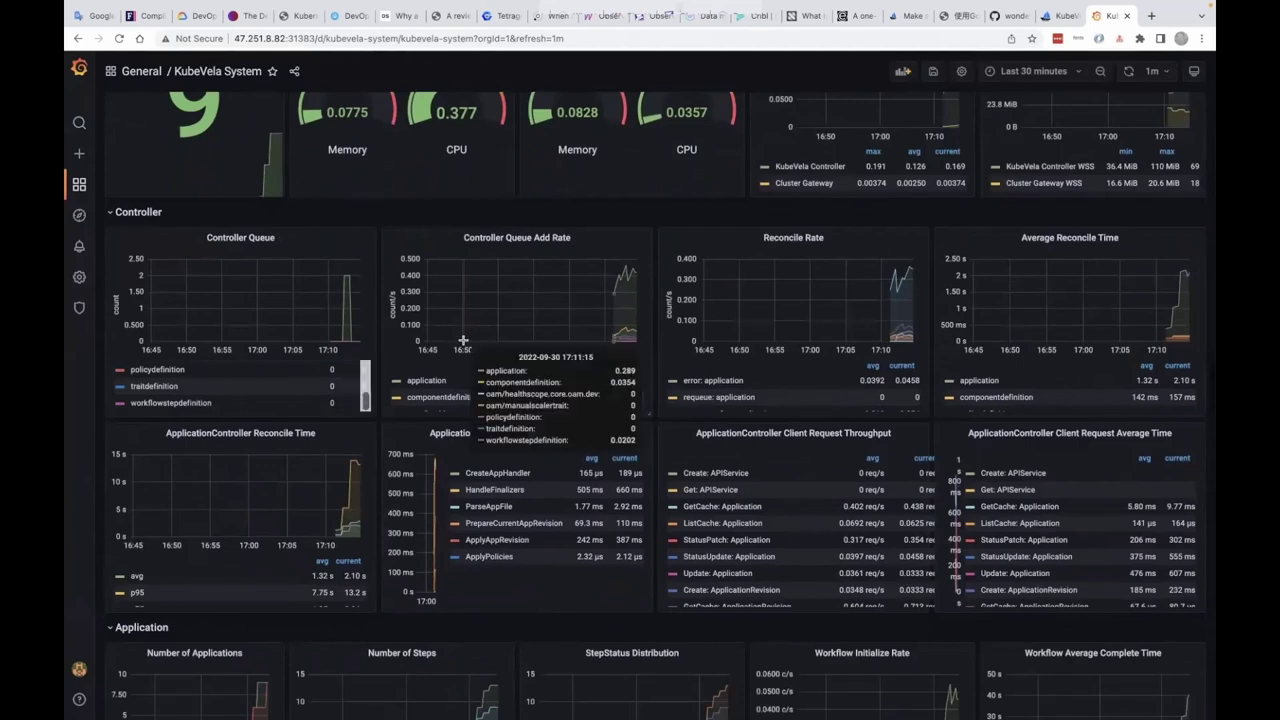
scroll(372, 395, down, 5)
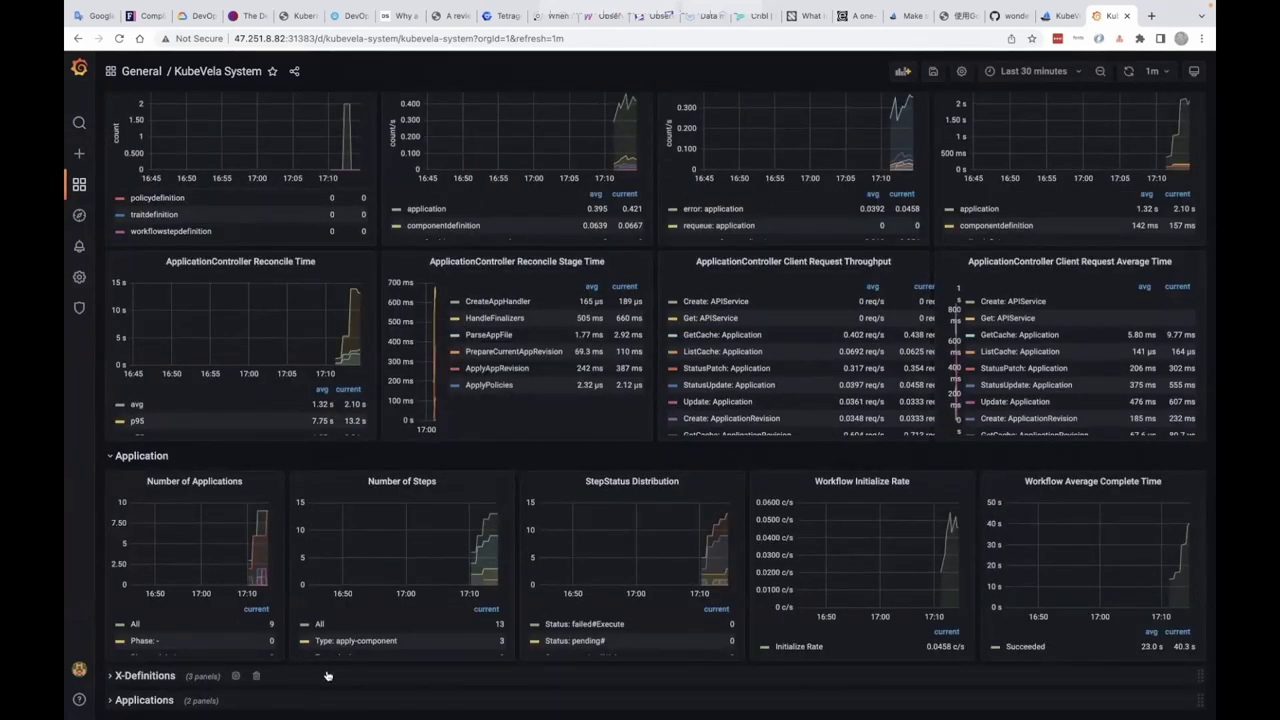
click(300, 677)
- Scroll through the X-Definitions panels, then bring up the dashboard search list
scroll(297, 677, down, 10)
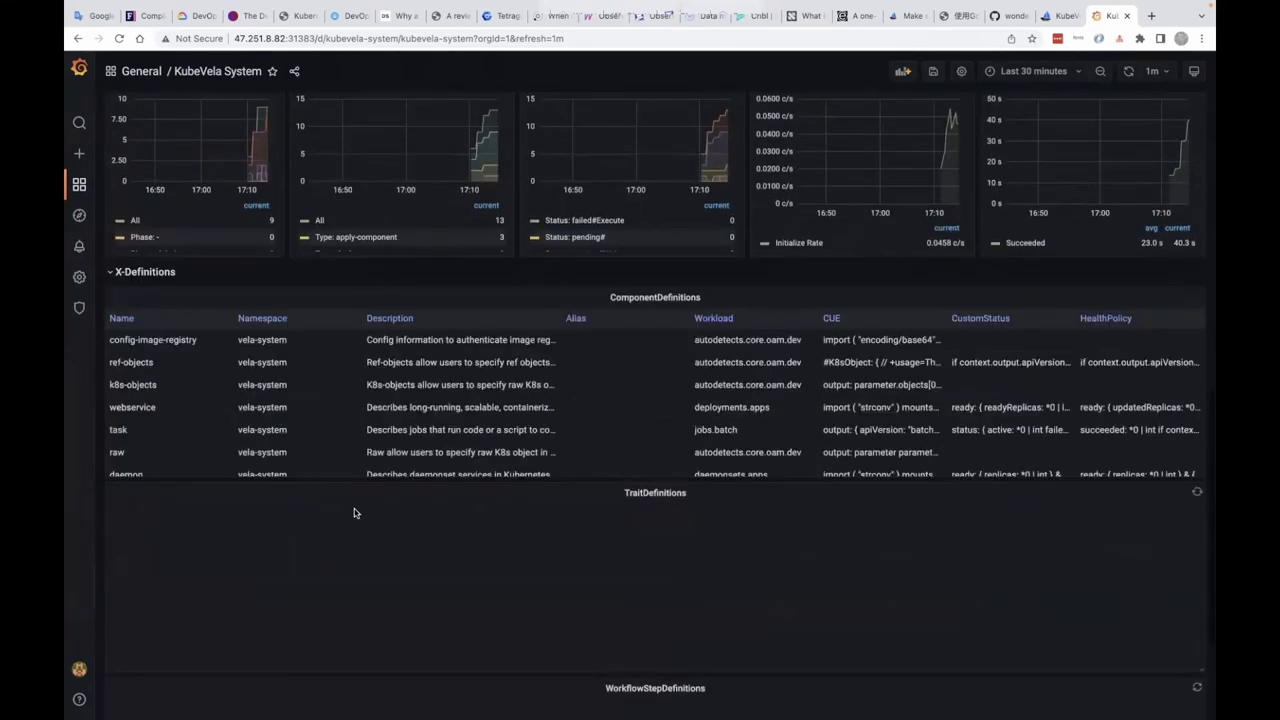
scroll(353, 513, down, 2)
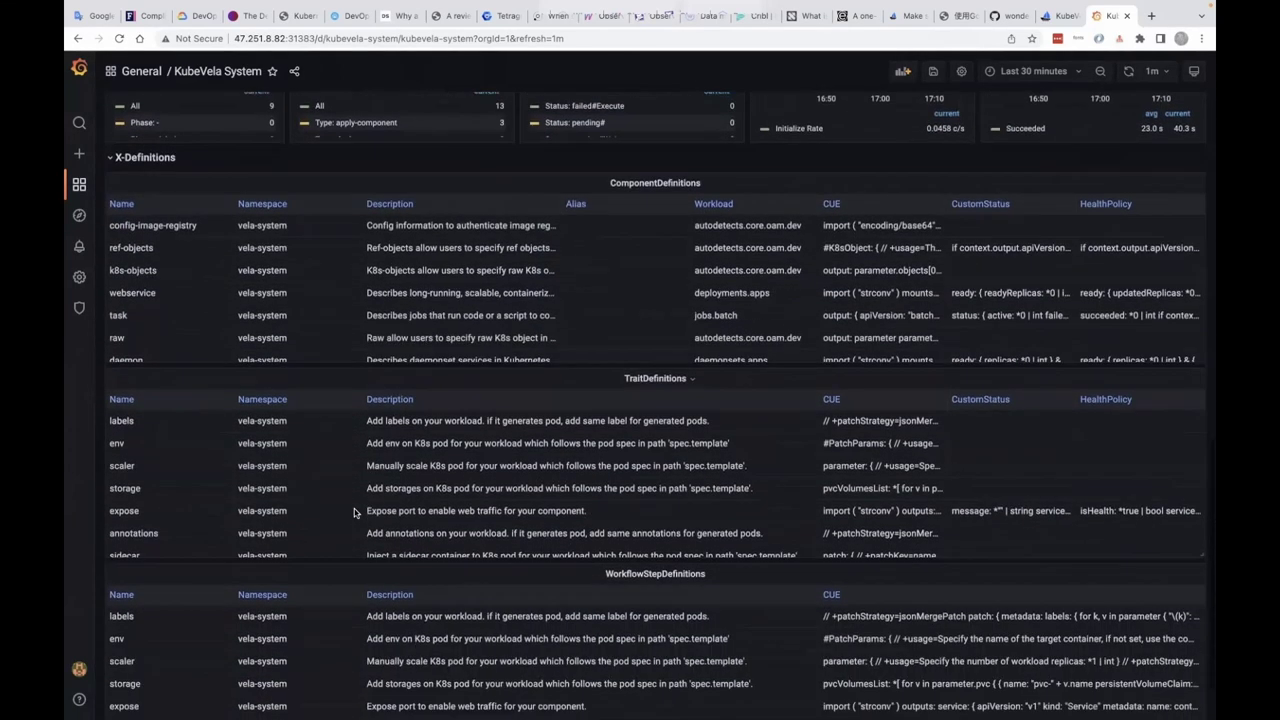
scroll(353, 513, down, 1)
scroll(172, 246, up, 1)
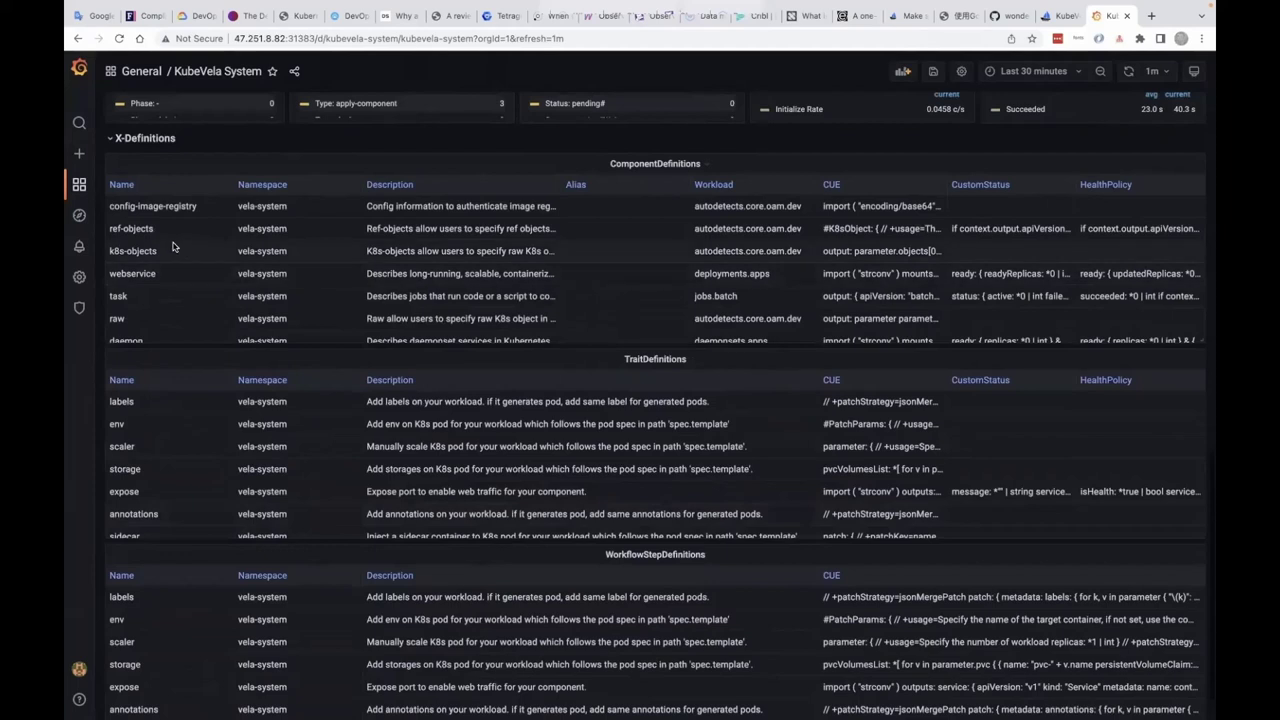
scroll(172, 246, down, 1)
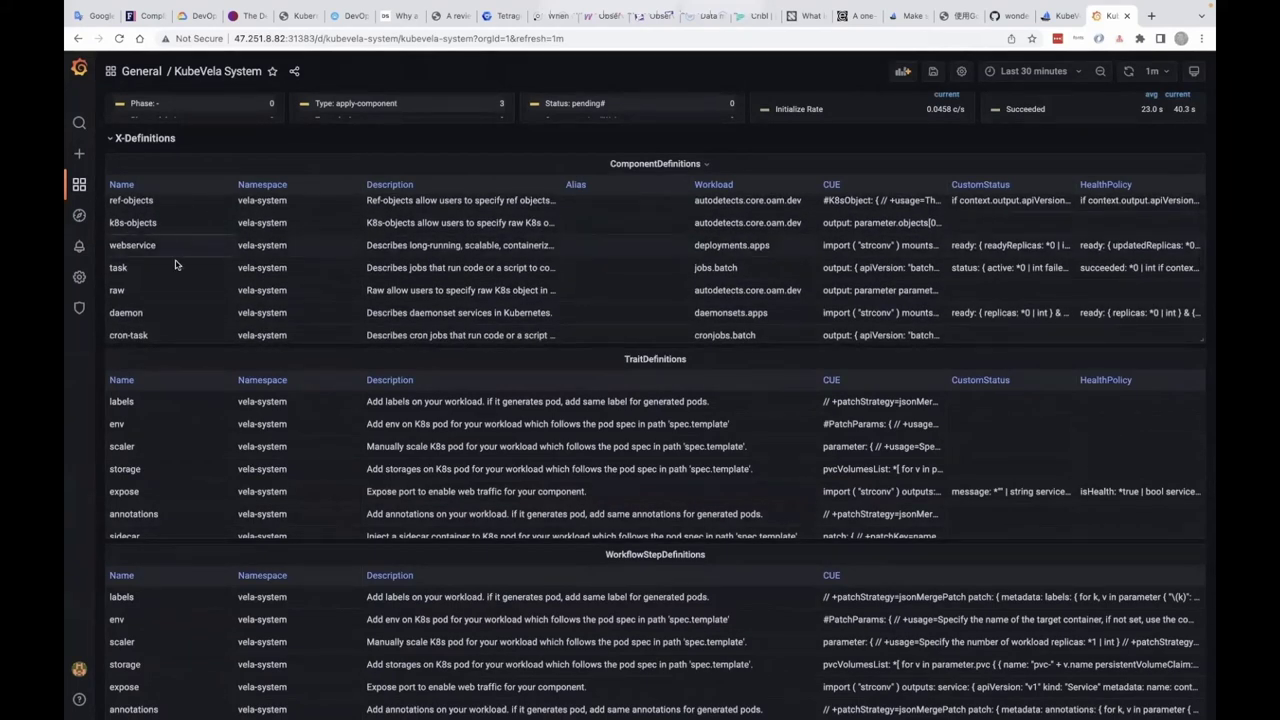
scroll(174, 457, down, 2)
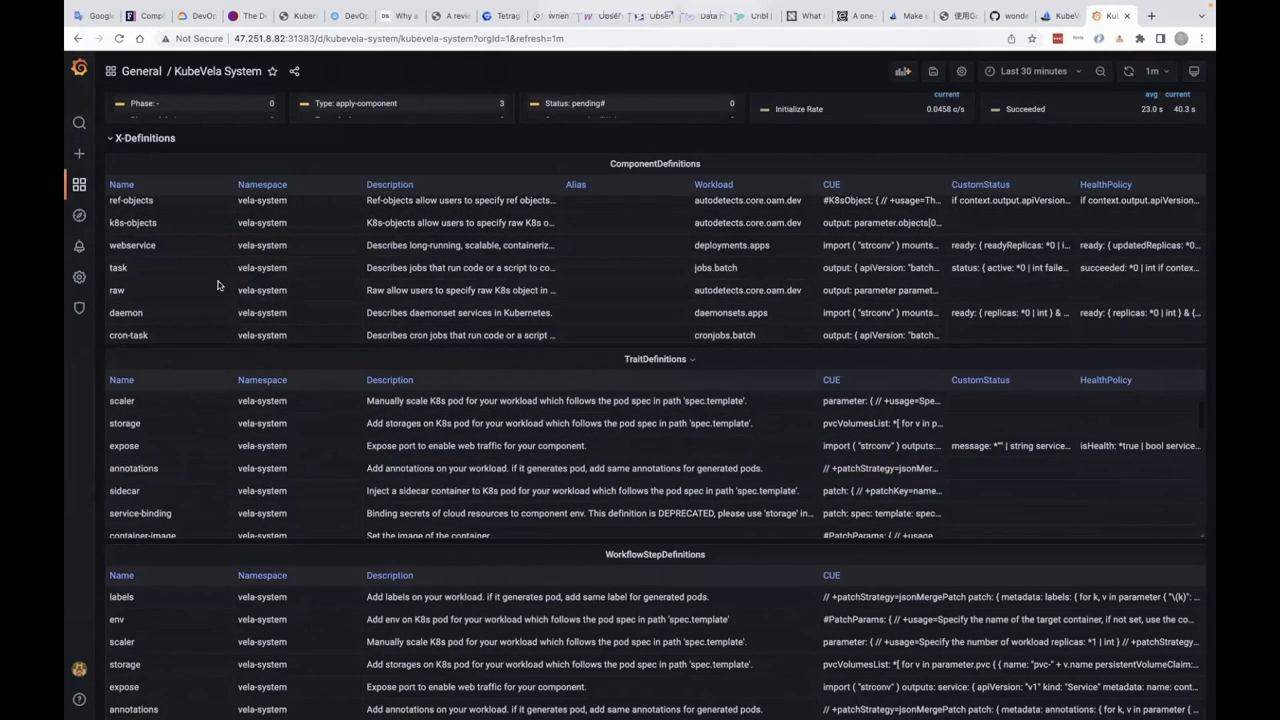
scroll(218, 286, up, 5)
scroll(291, 686, down, 3)
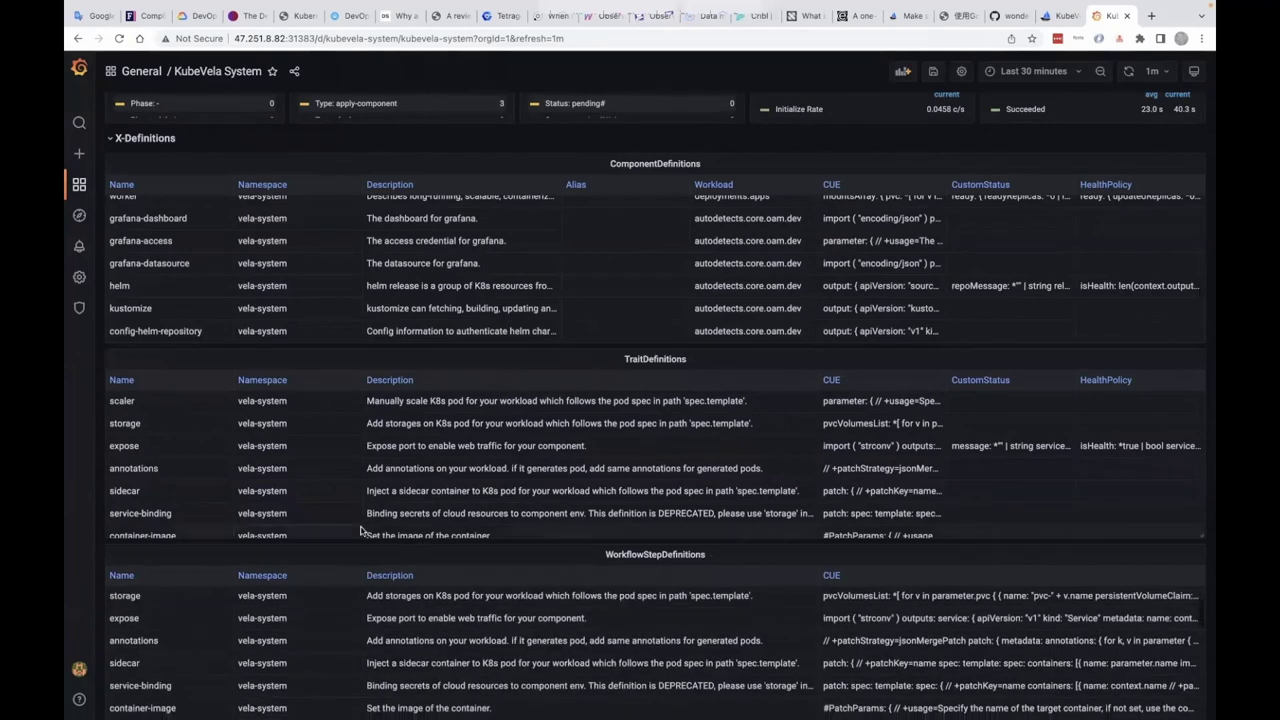
scroll(362, 530, up, 3)
scroll(365, 303, up, 15)
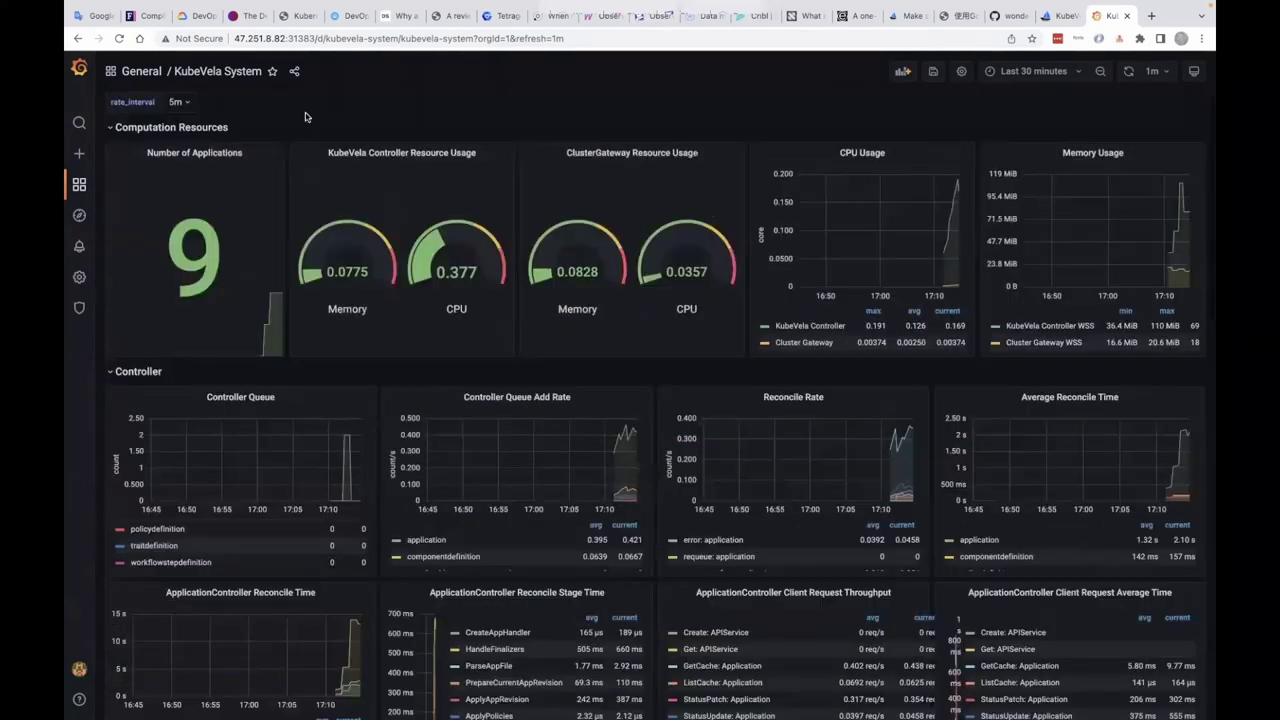
click(251, 75)
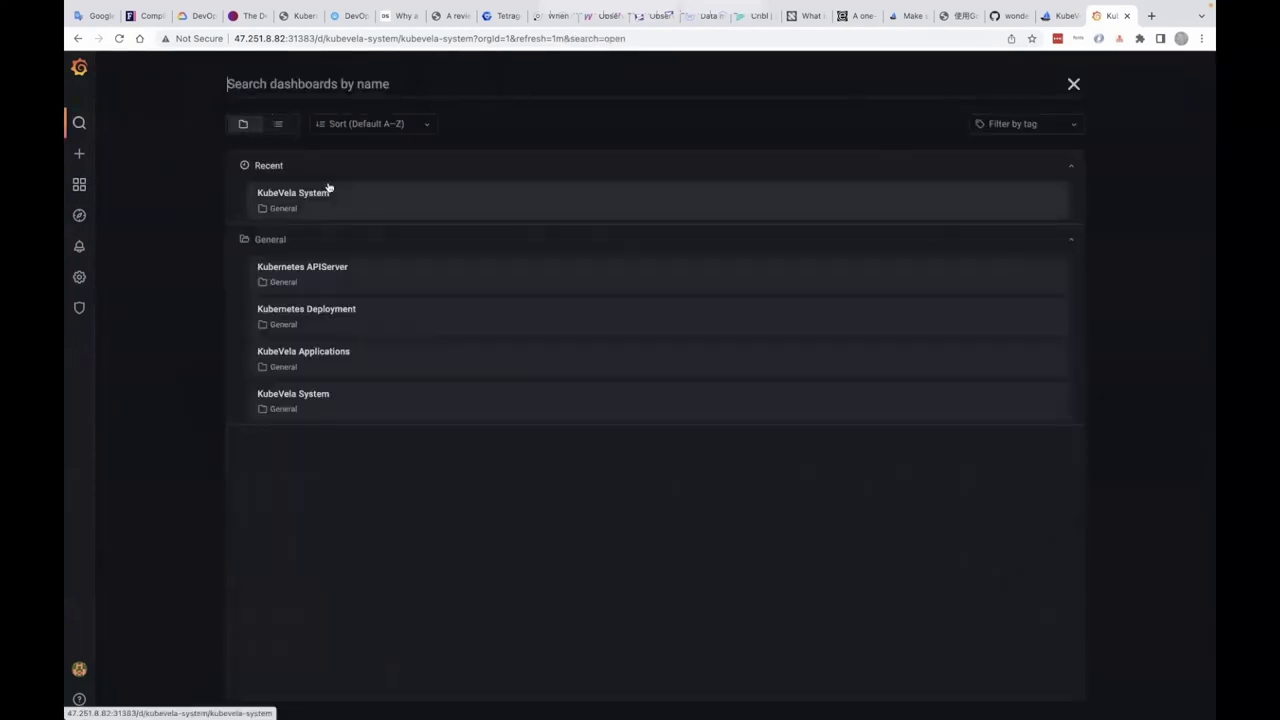
- Discard the unsaved dashboard edits and open the KubeVela Applications dashboard
click(346, 354)
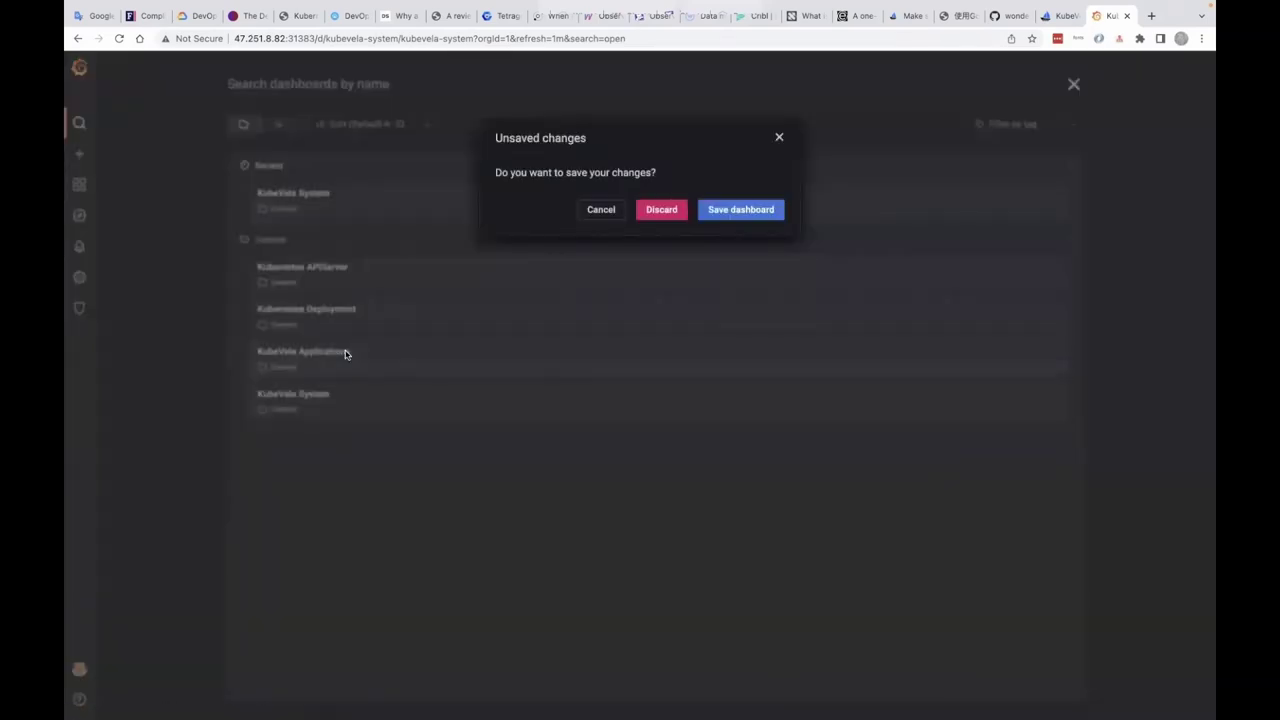
click(666, 210)
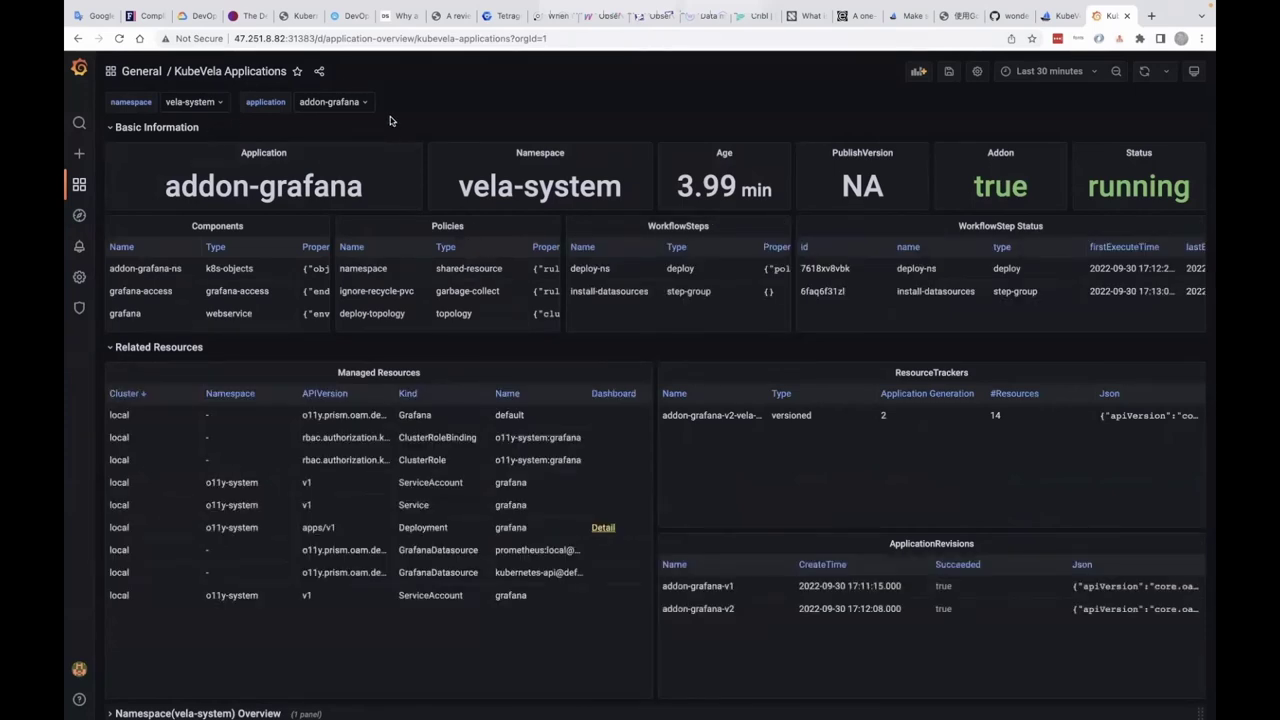
scroll(366, 214, down, 1)
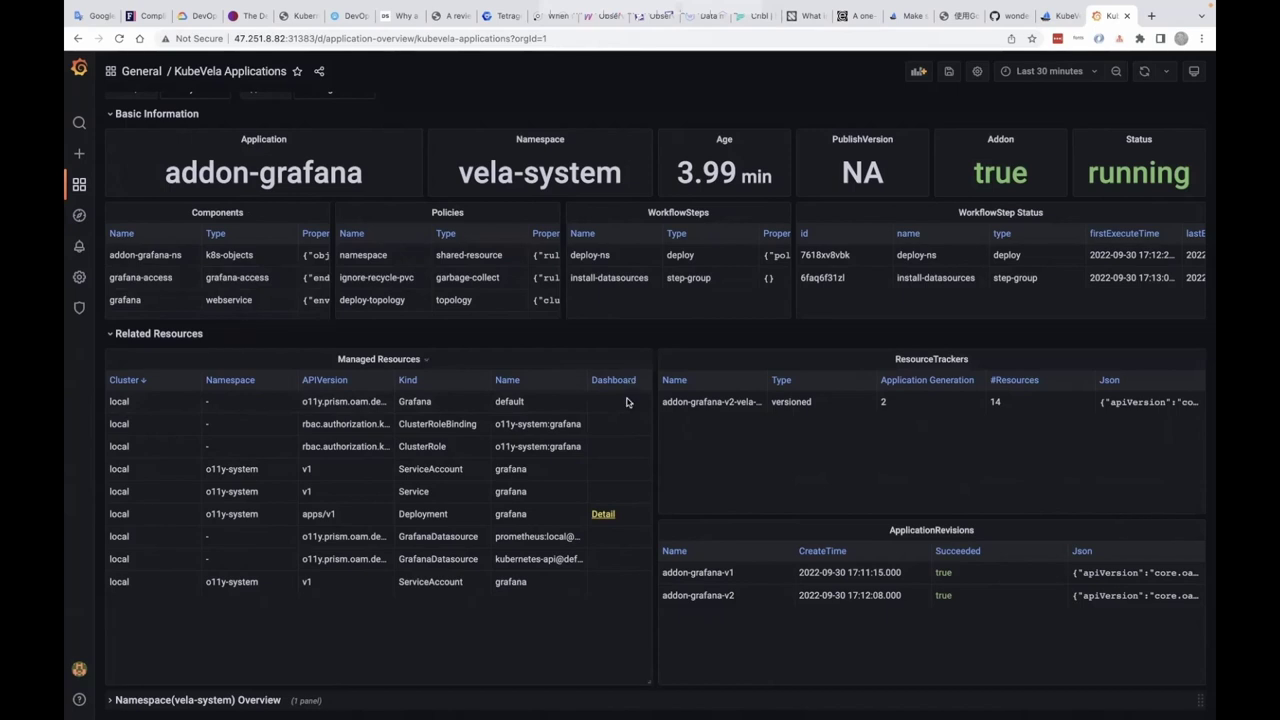
- View the grafana deployment's detail, then the Kubernetes APIServer dashboard
click(603, 514)
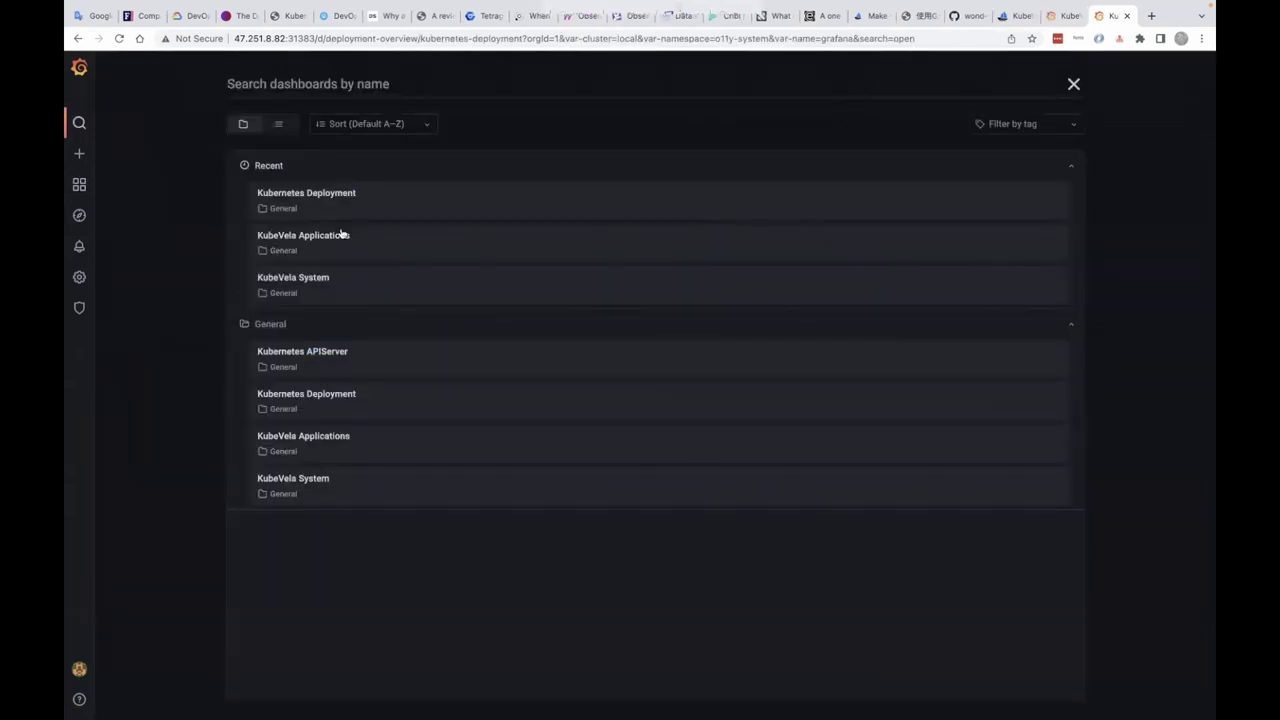
click(326, 362)
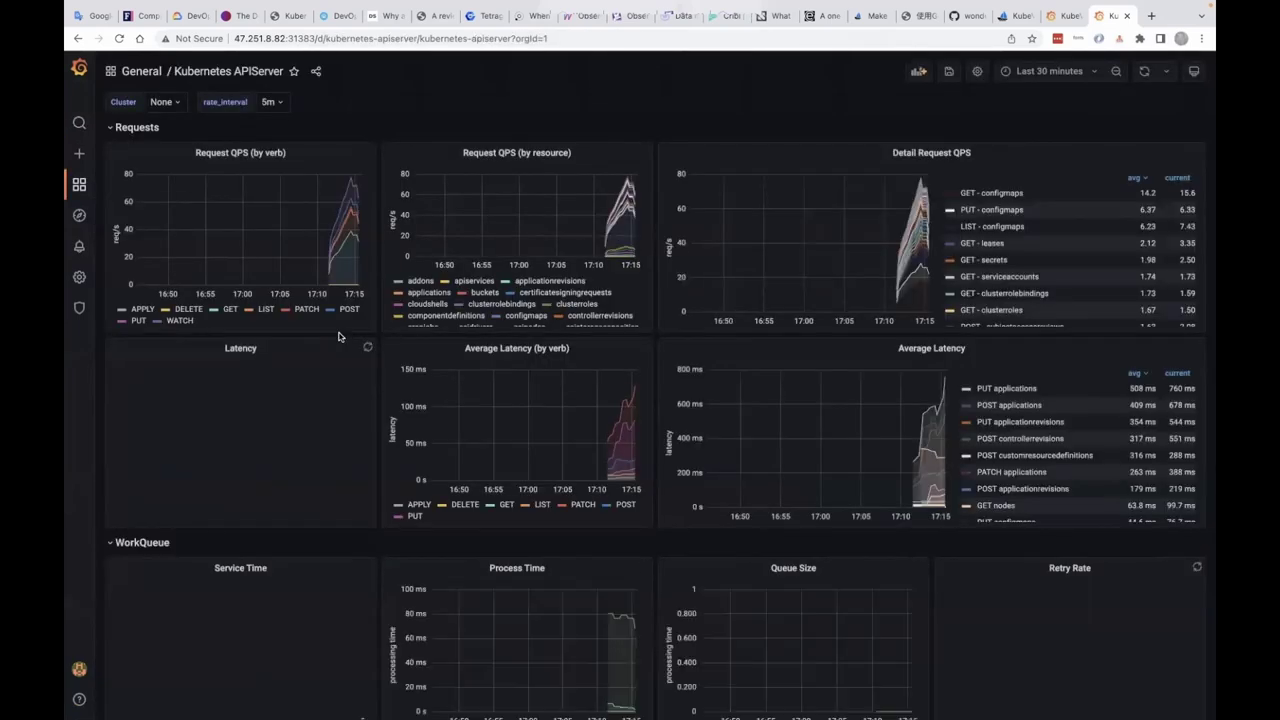
click(1178, 101)
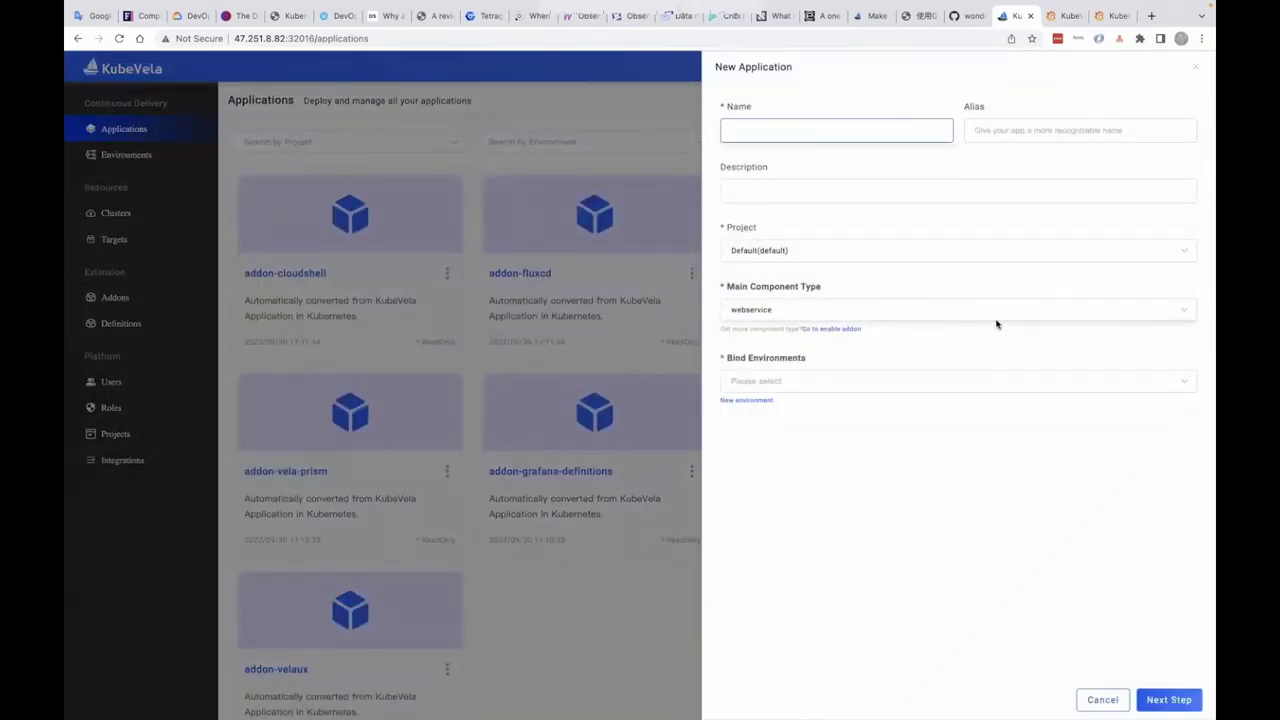
- Create a webservice application named web, bound to the Default environment
click(993, 311)
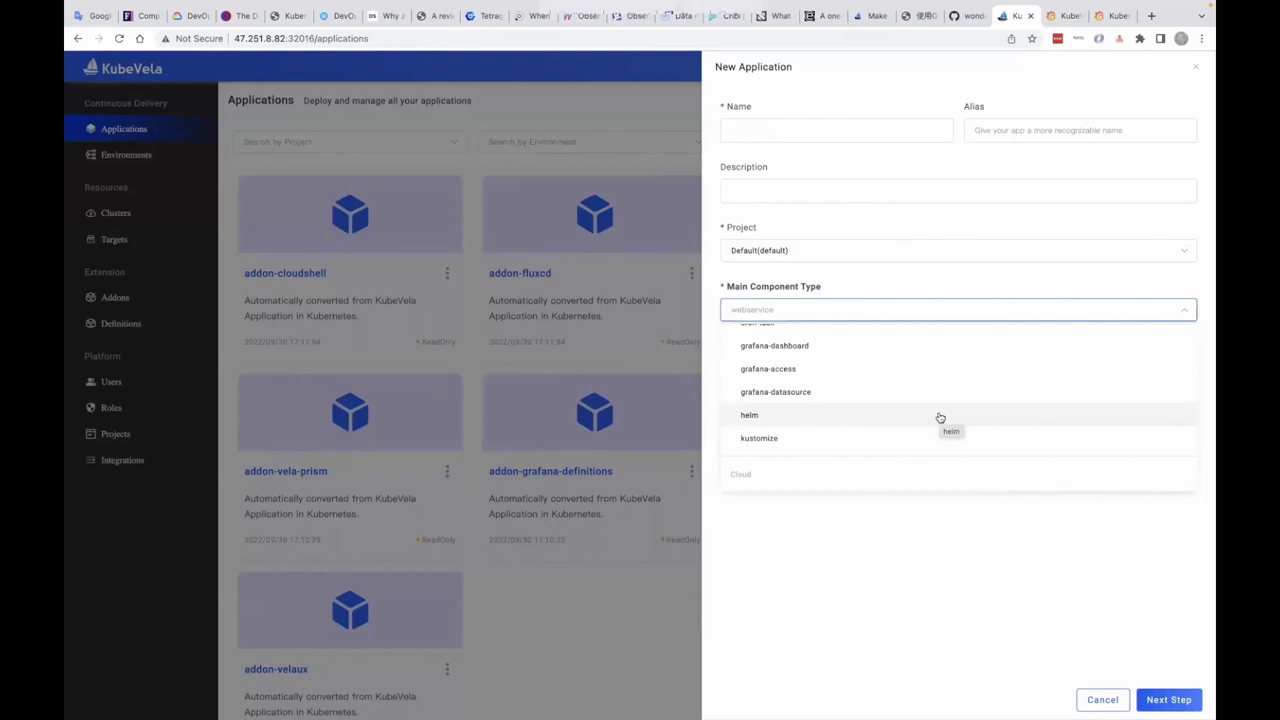
scroll(934, 389, up, 3)
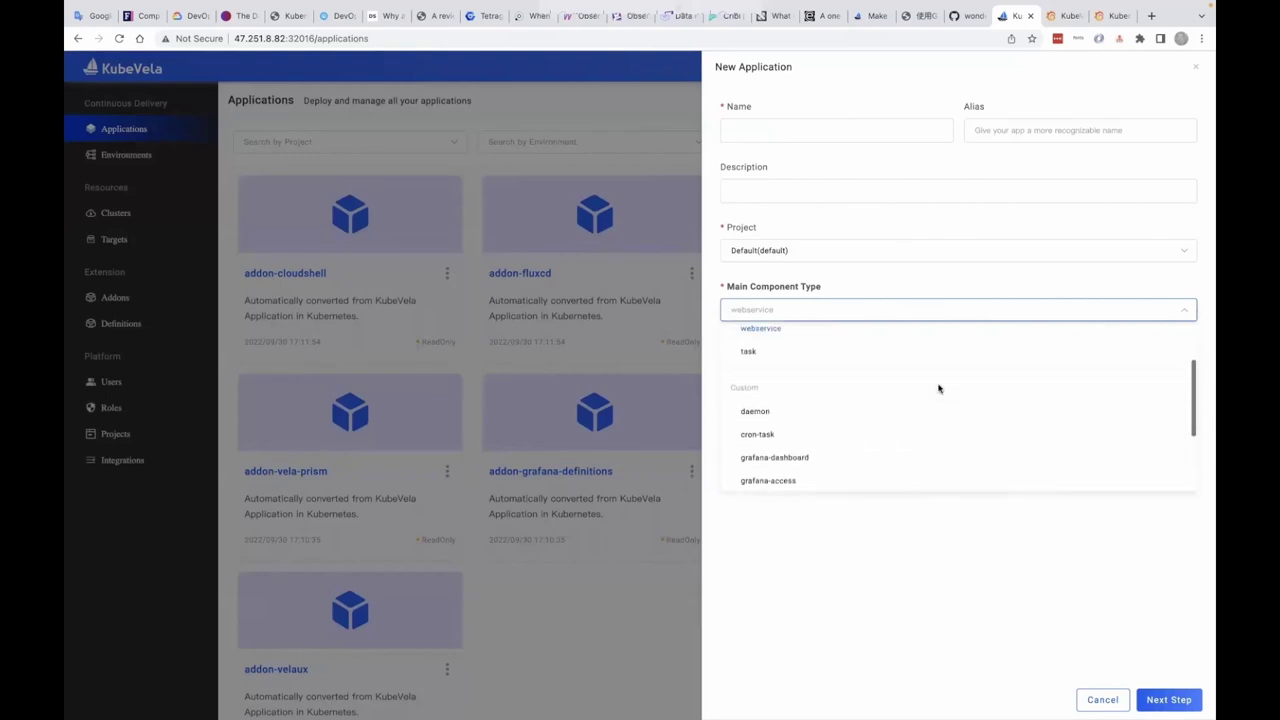
scroll(938, 389, up, 1)
click(866, 130)
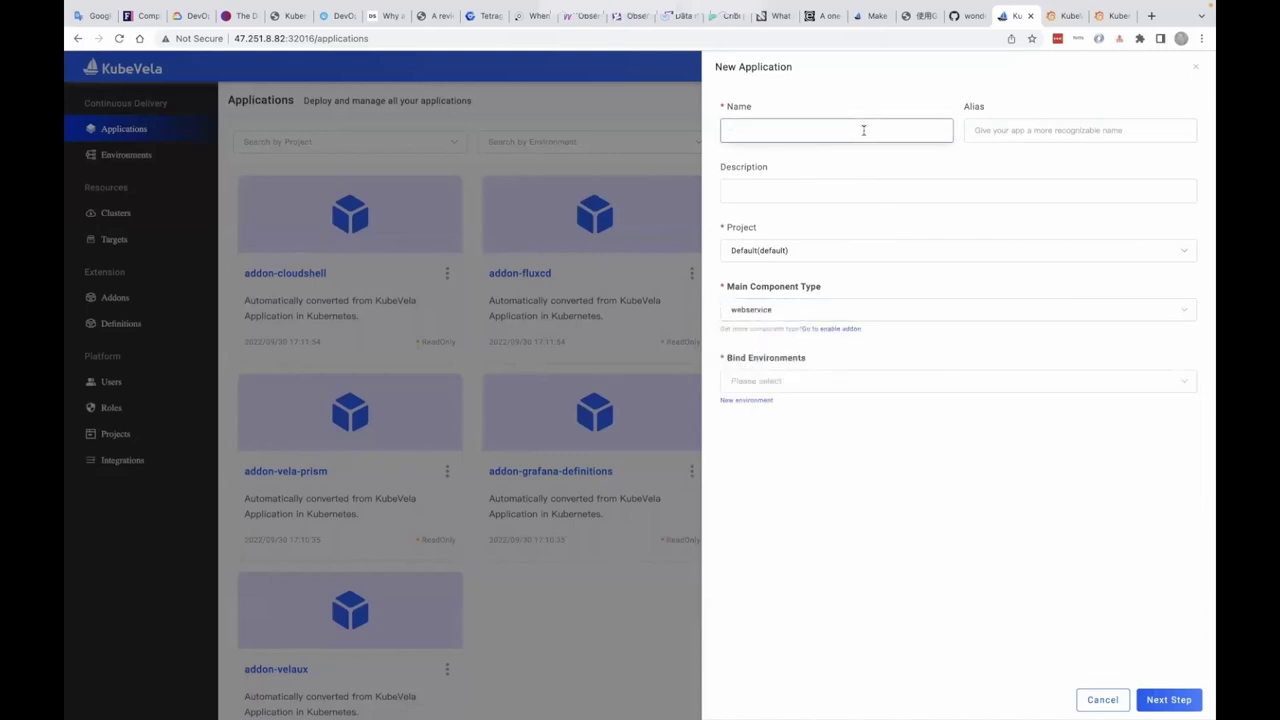
click(873, 384)
click(872, 412)
click(1096, 617)
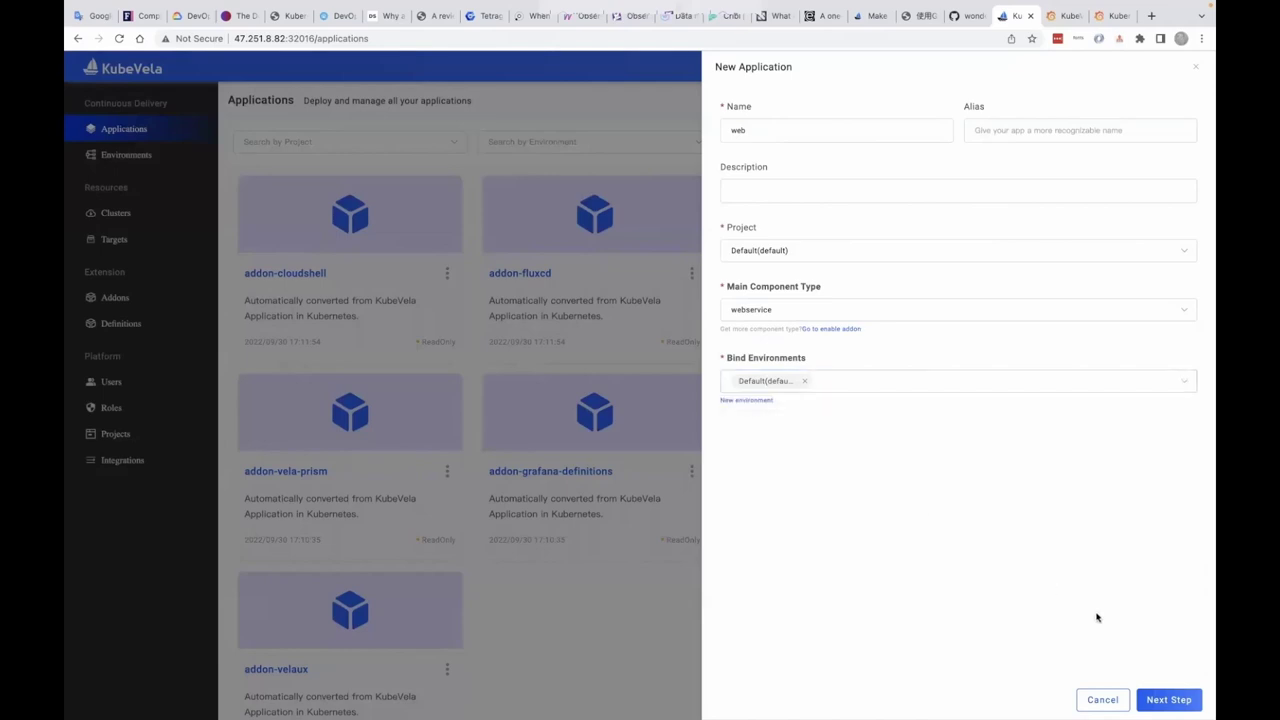
- Reach the container properties step and turn on Advanced Parameters
click(1160, 698)
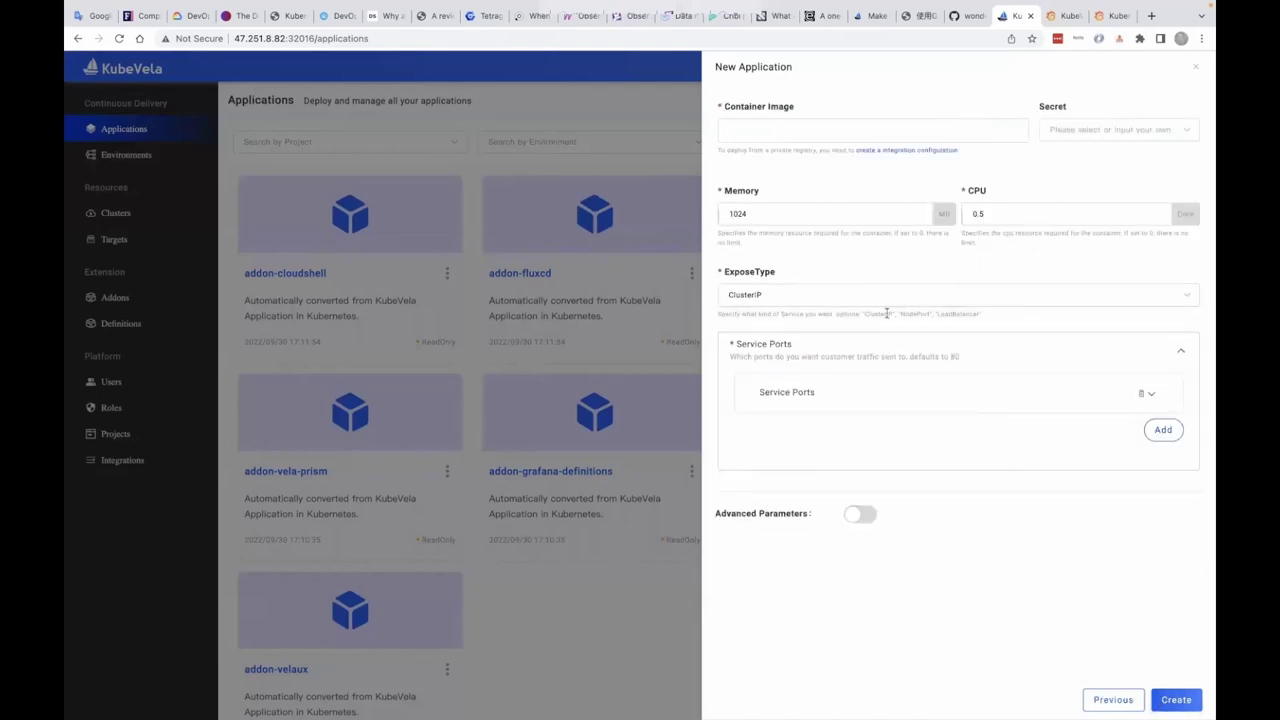
click(860, 513)
scroll(863, 515, down, 5)
scroll(865, 331, up, 2)
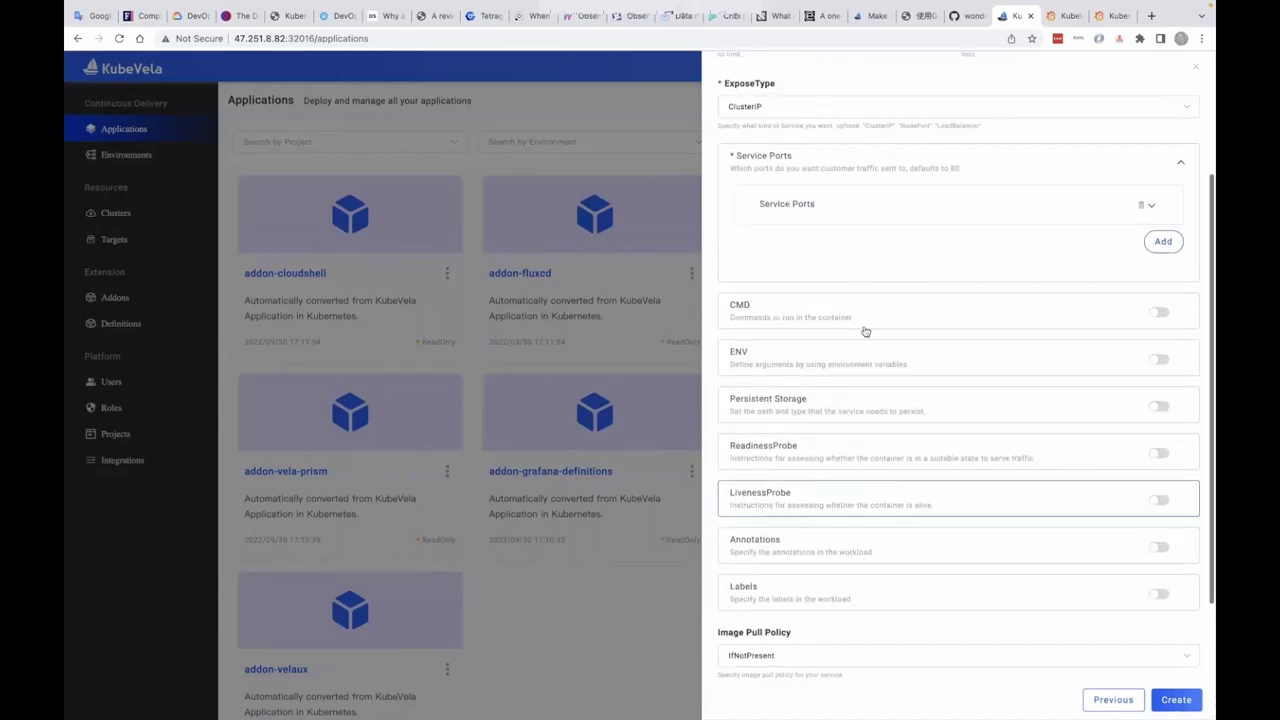
scroll(865, 331, up, 3)
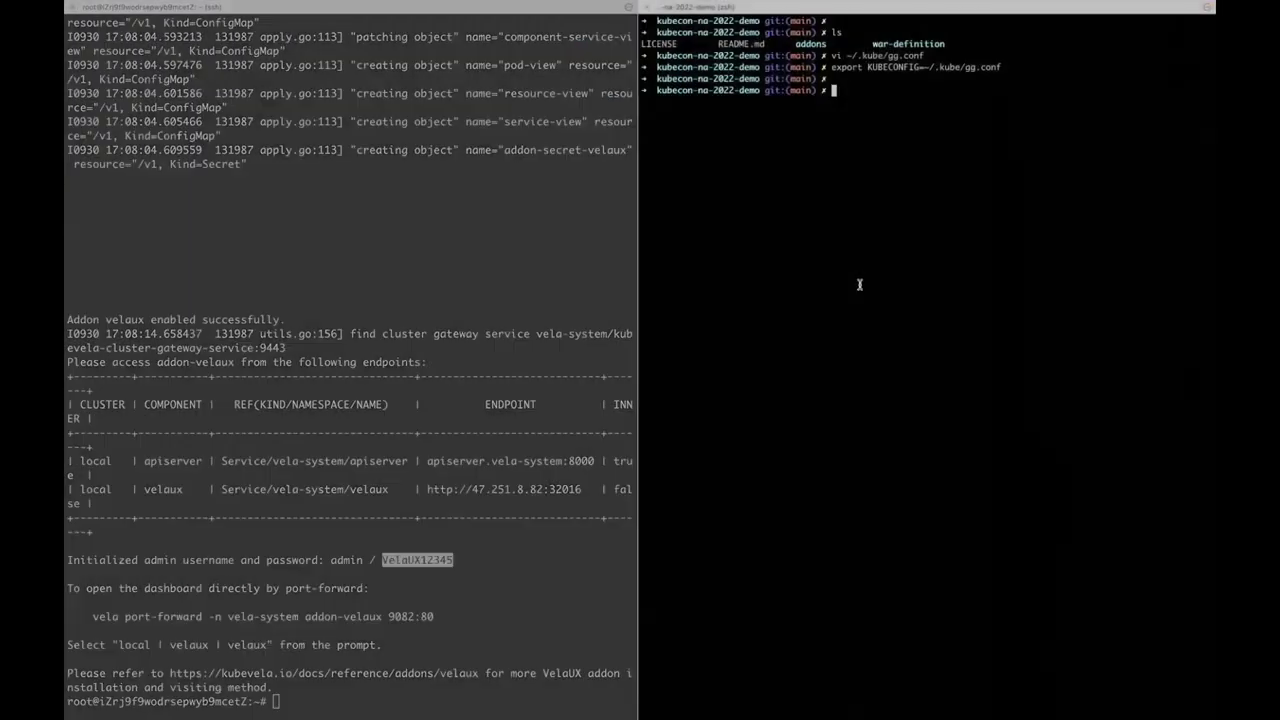
text(vela )
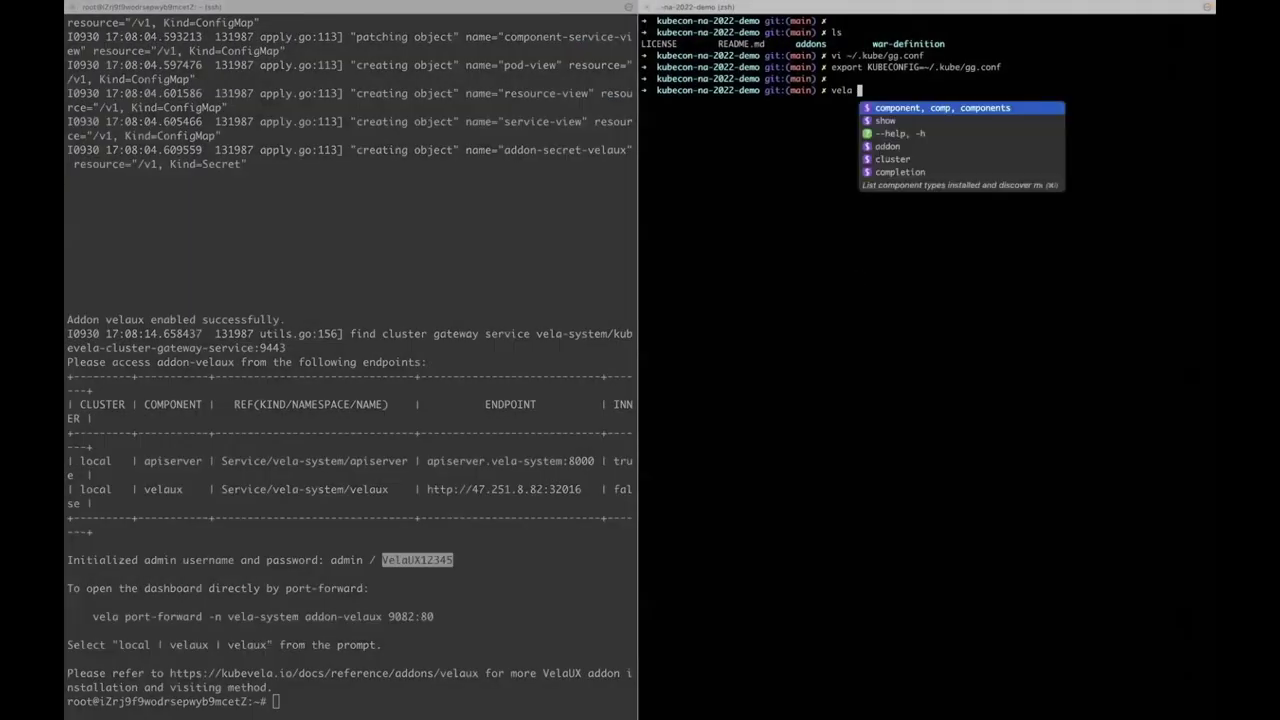
text(show webse)
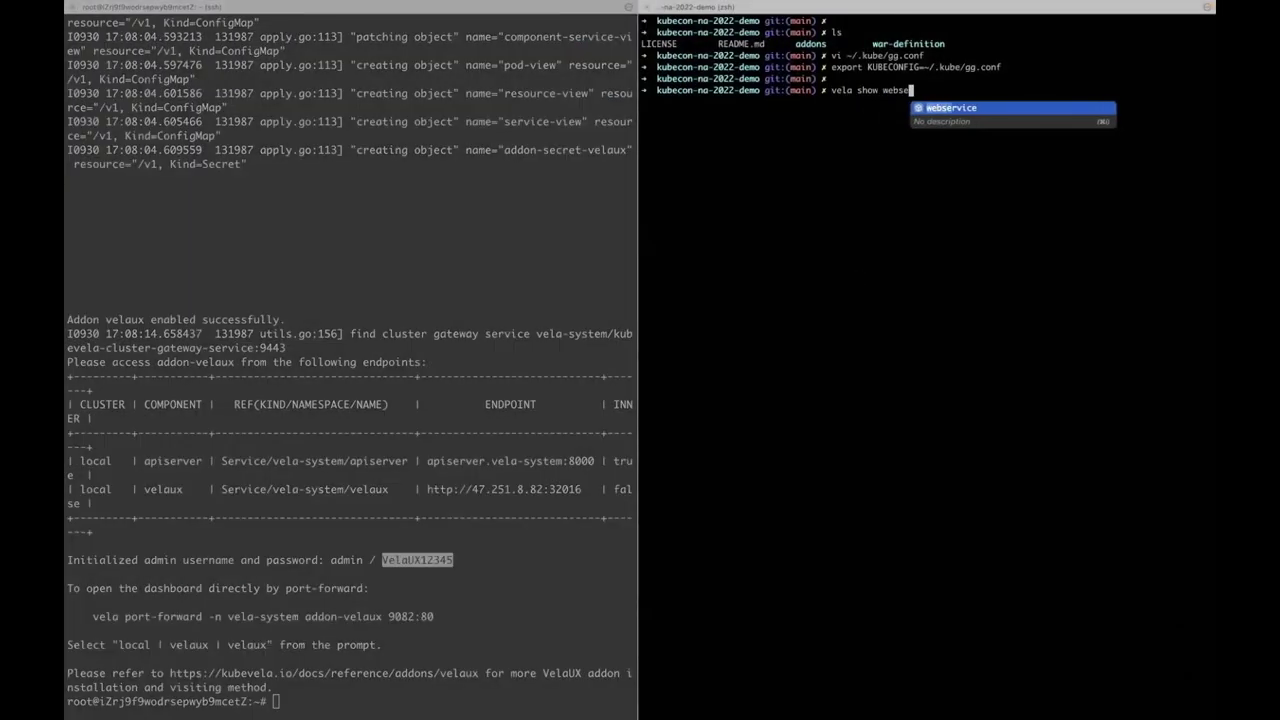
text(rvice)
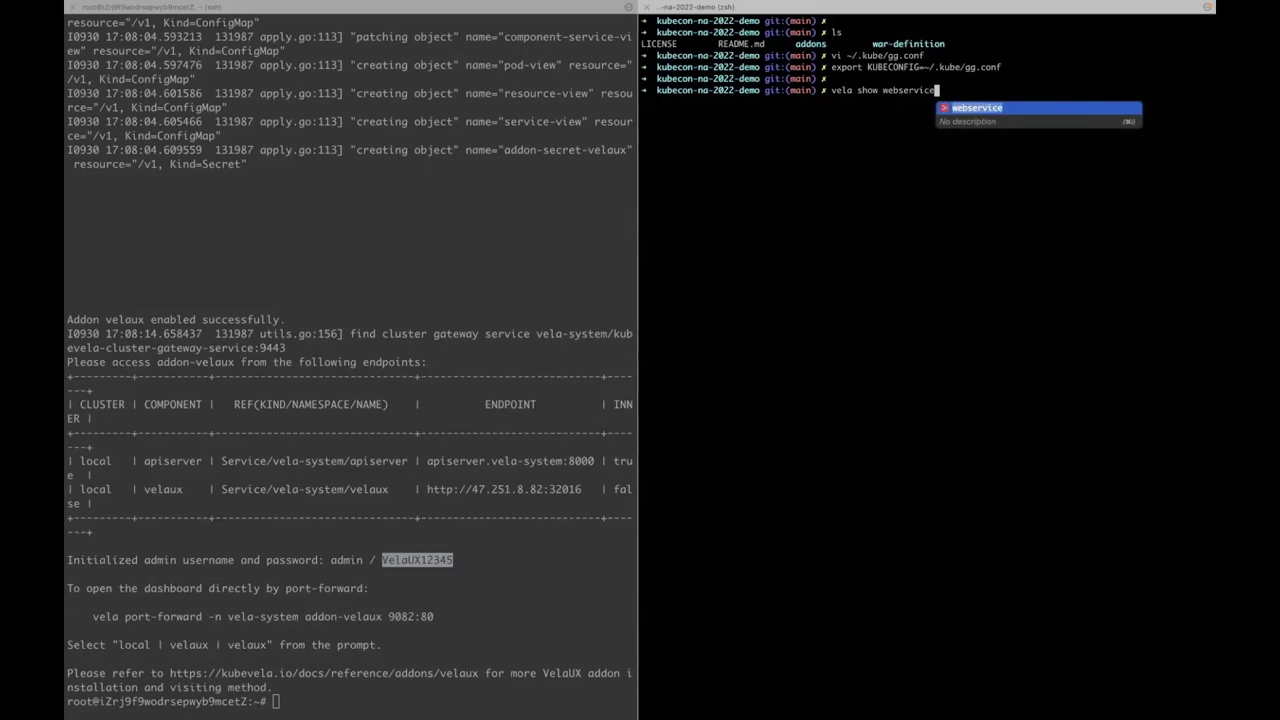
- Run 'vela show webservice' and enlarge the pane to read its parameter tables
key(Return)
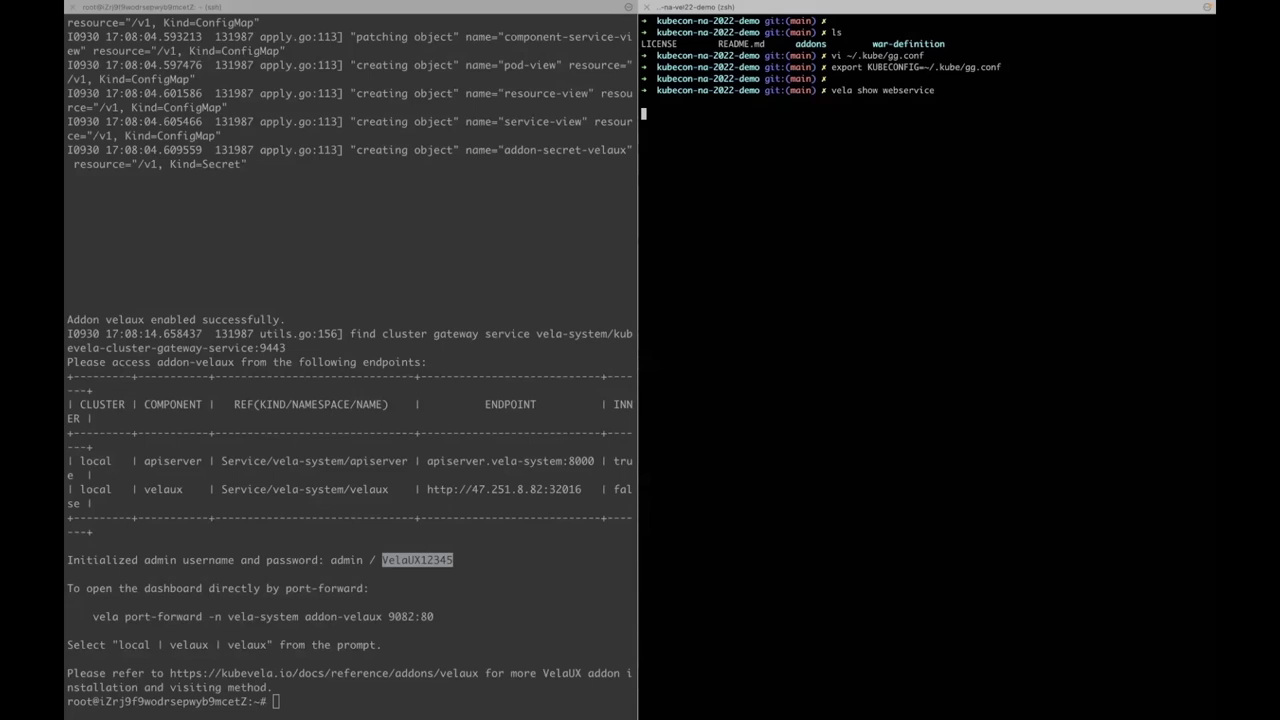
key(Return)
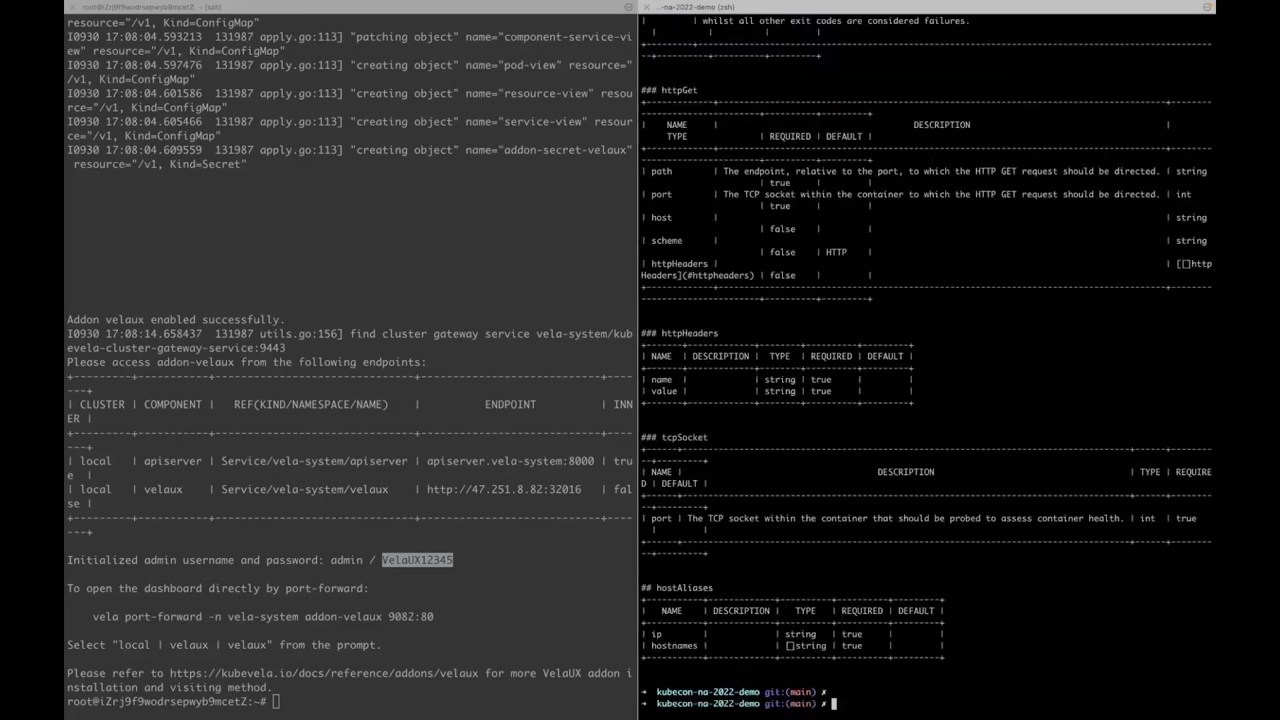
key(super+shift+Return)
scroll(751, 278, up, 10)
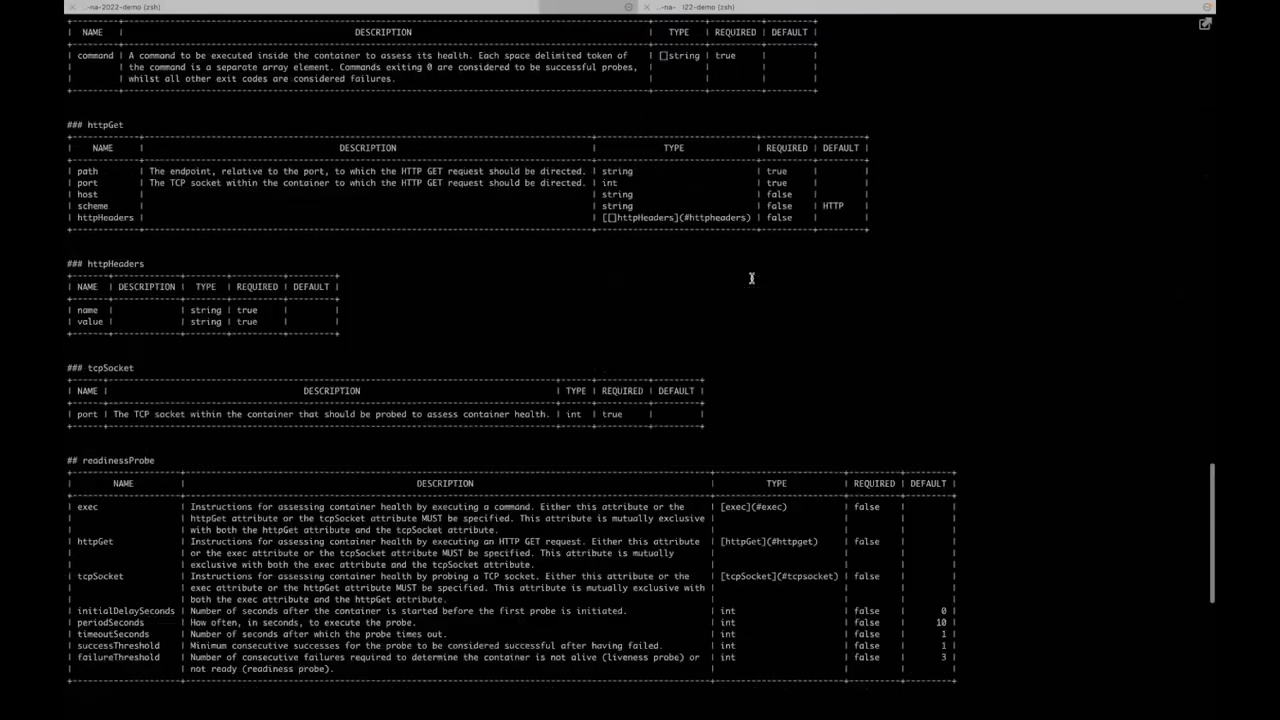
- Run 'vela show webservice --web' to open the reference docs in the browser
text(vela w)
key(BackSpace)
text(show webservice --w)
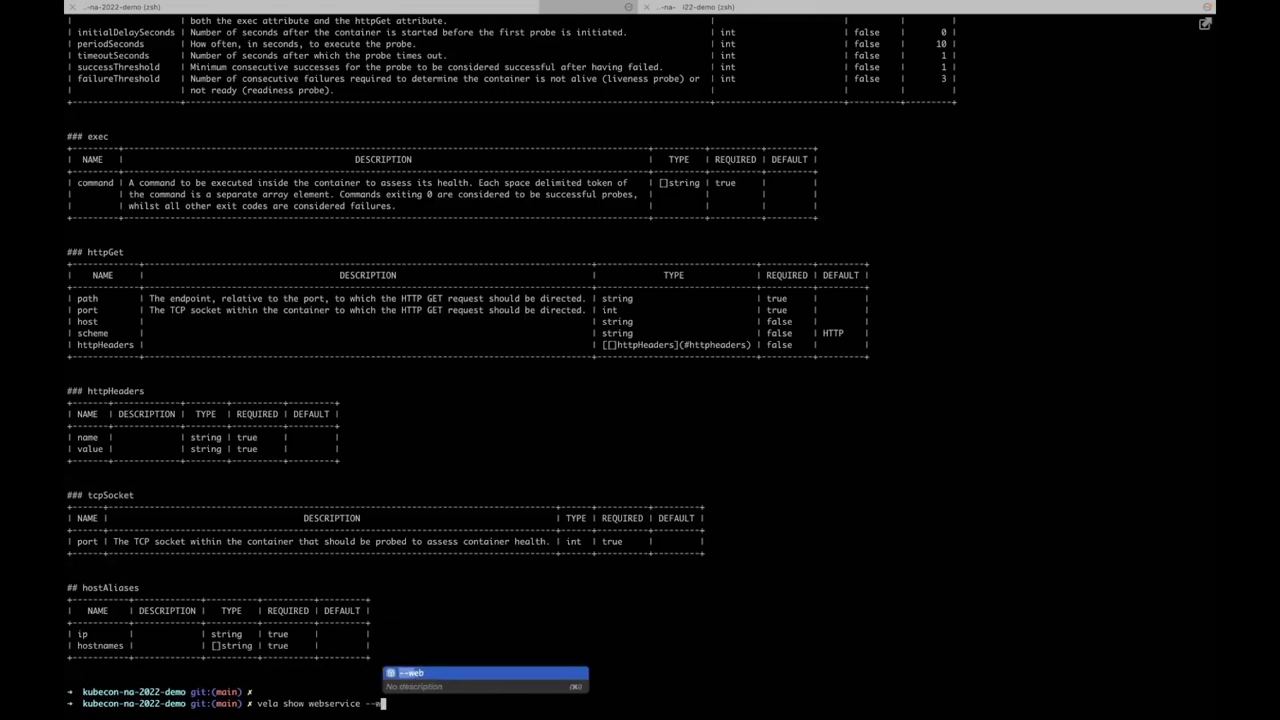
text(eb)
key(Return)
- Review the webservice example YAML and Specification, then jump to the []env parameter details
scroll(534, 343, up, 2)
scroll(534, 345, down, 2)
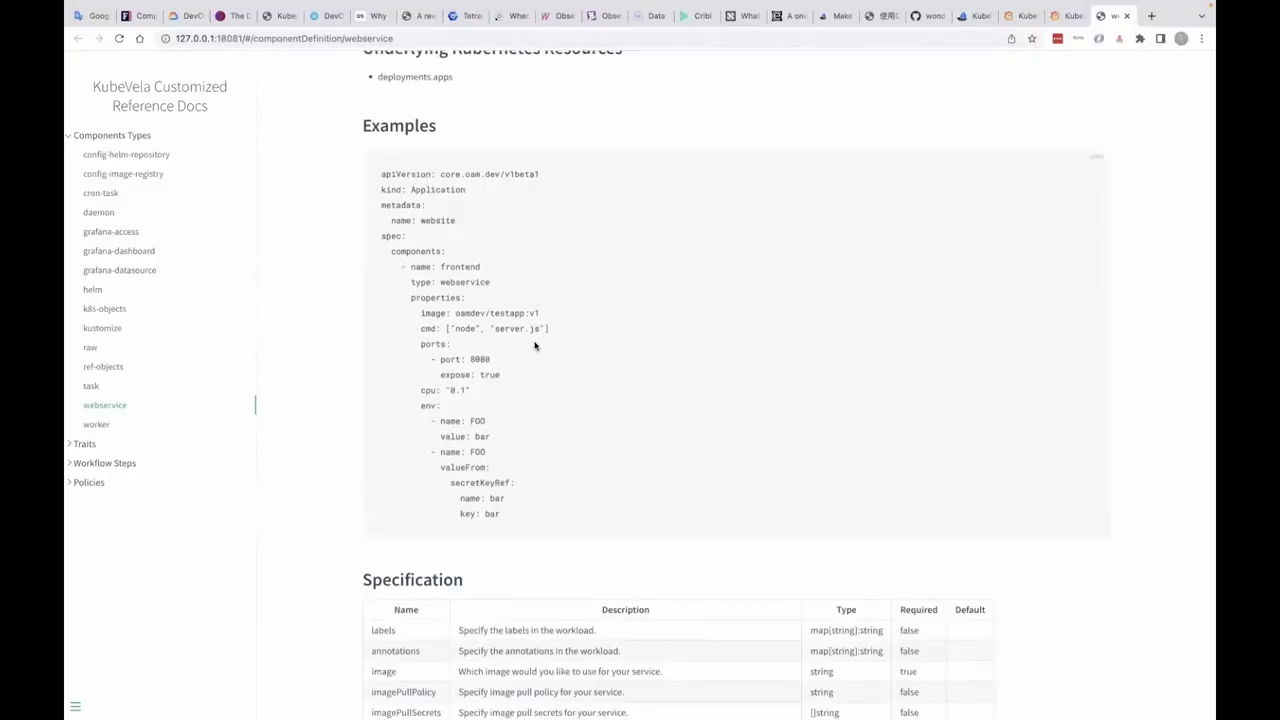
scroll(532, 345, down, 1)
drag(381, 156, 505, 497)
scroll(480, 578, down, 5)
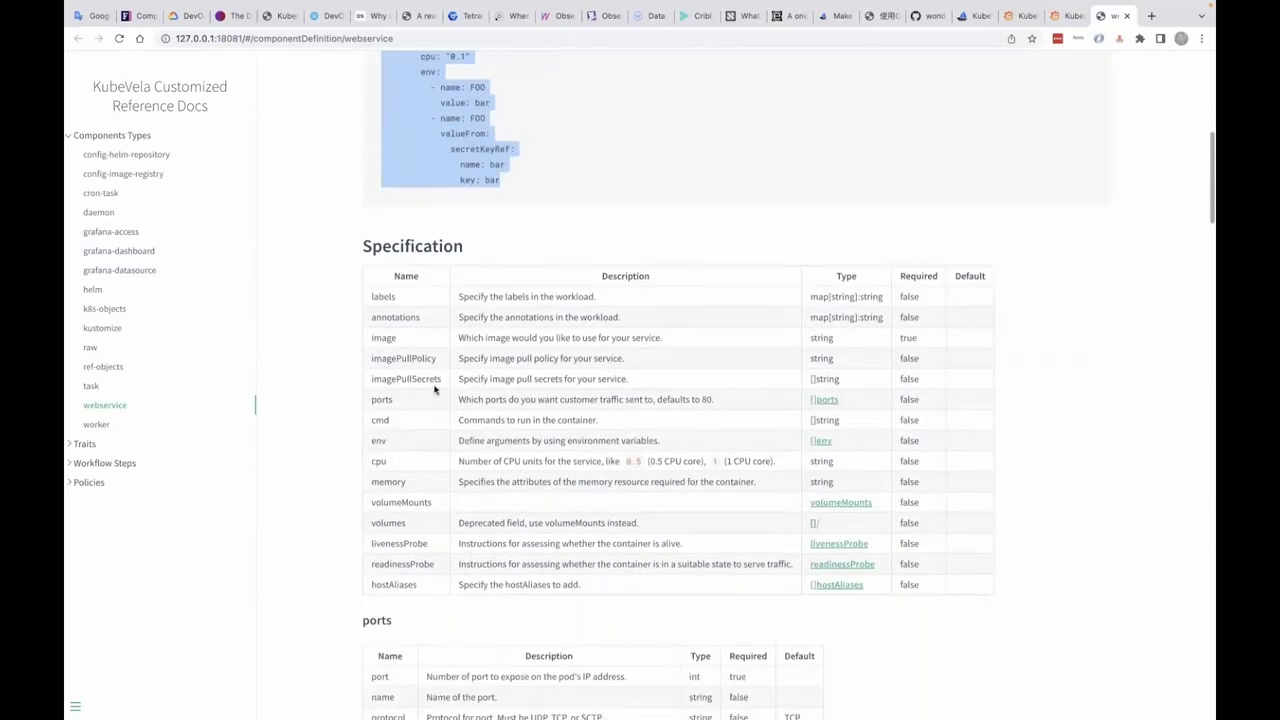
scroll(668, 417, down, 1)
click(821, 429)
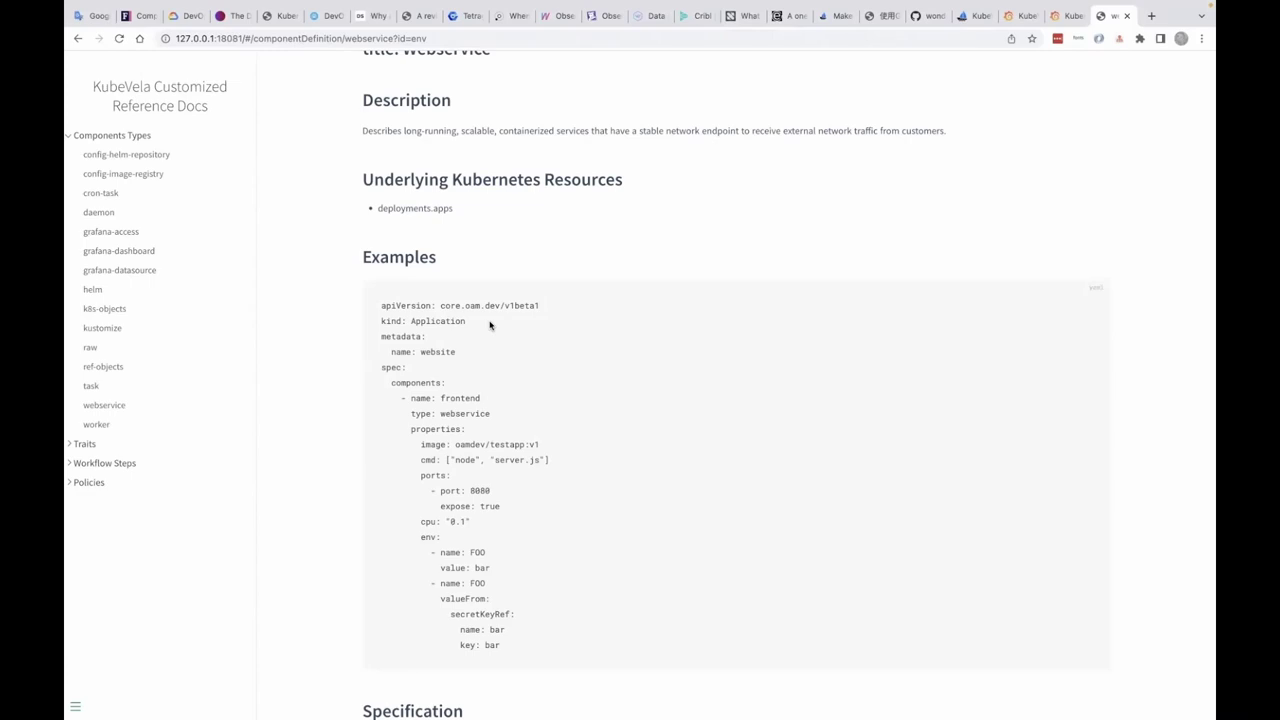
key(ctrl+Left)
key(ctrl+Left)
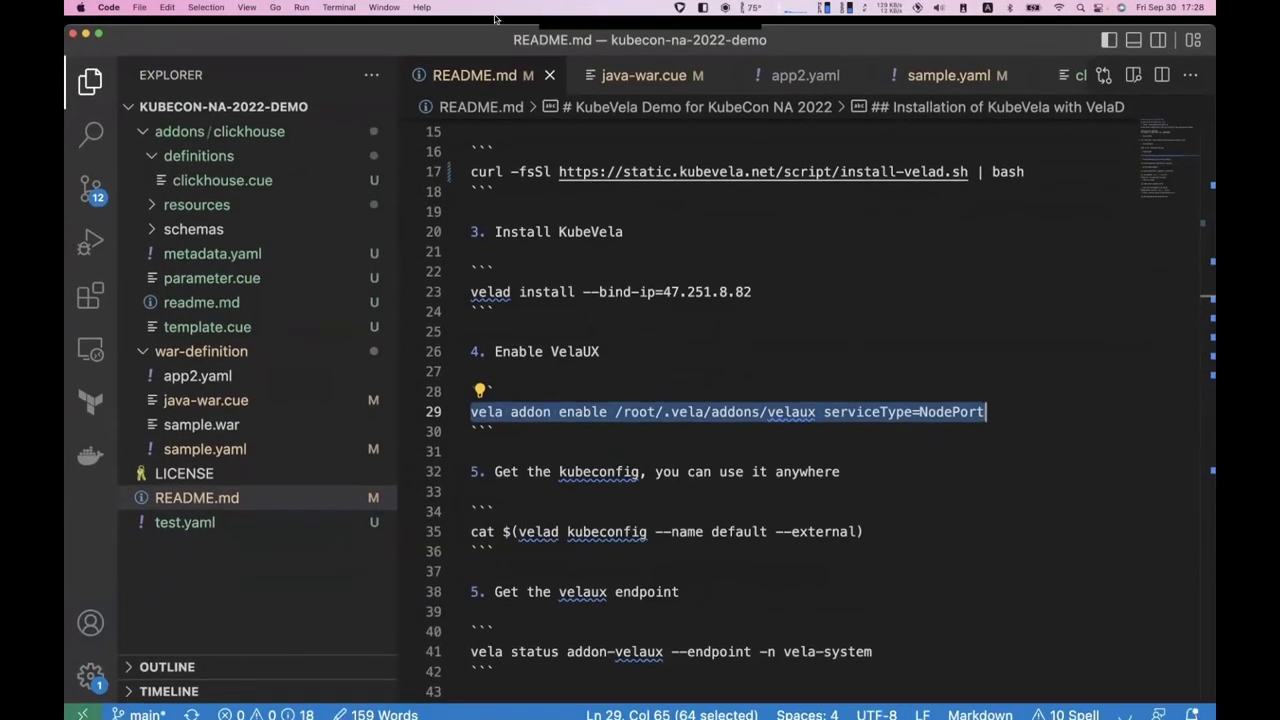
click(205, 392)
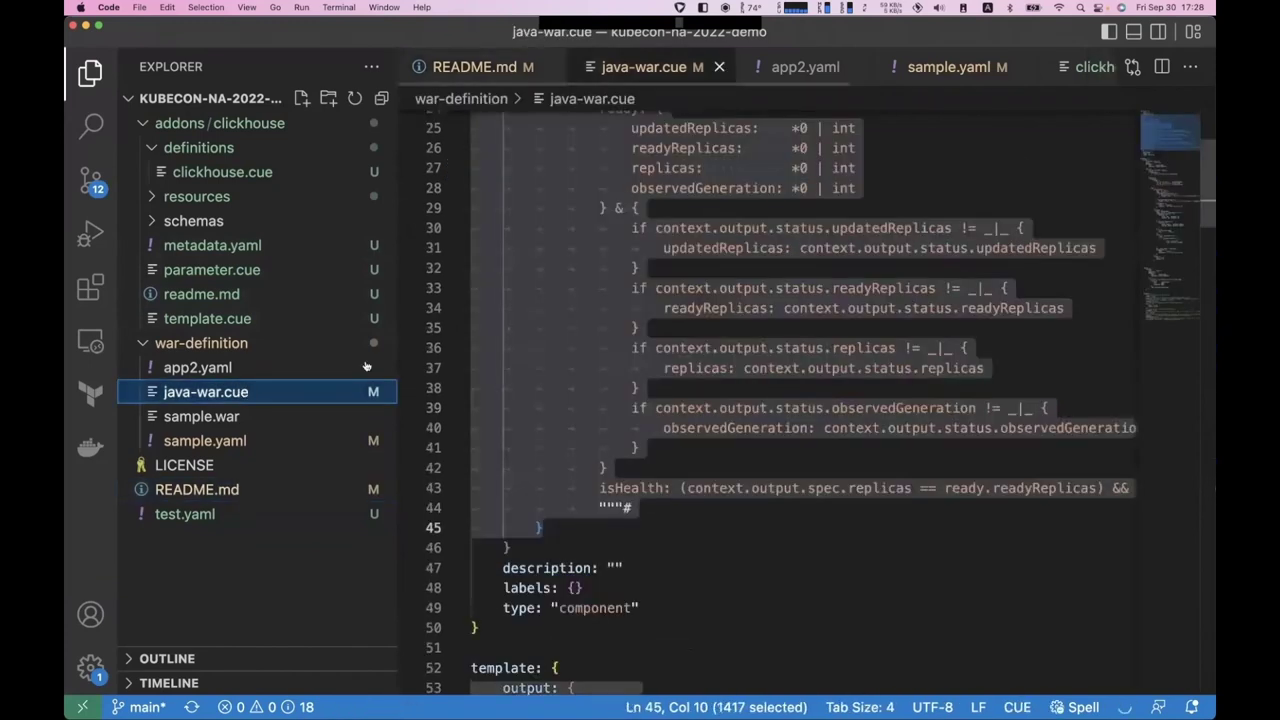
scroll(690, 355, up, 4)
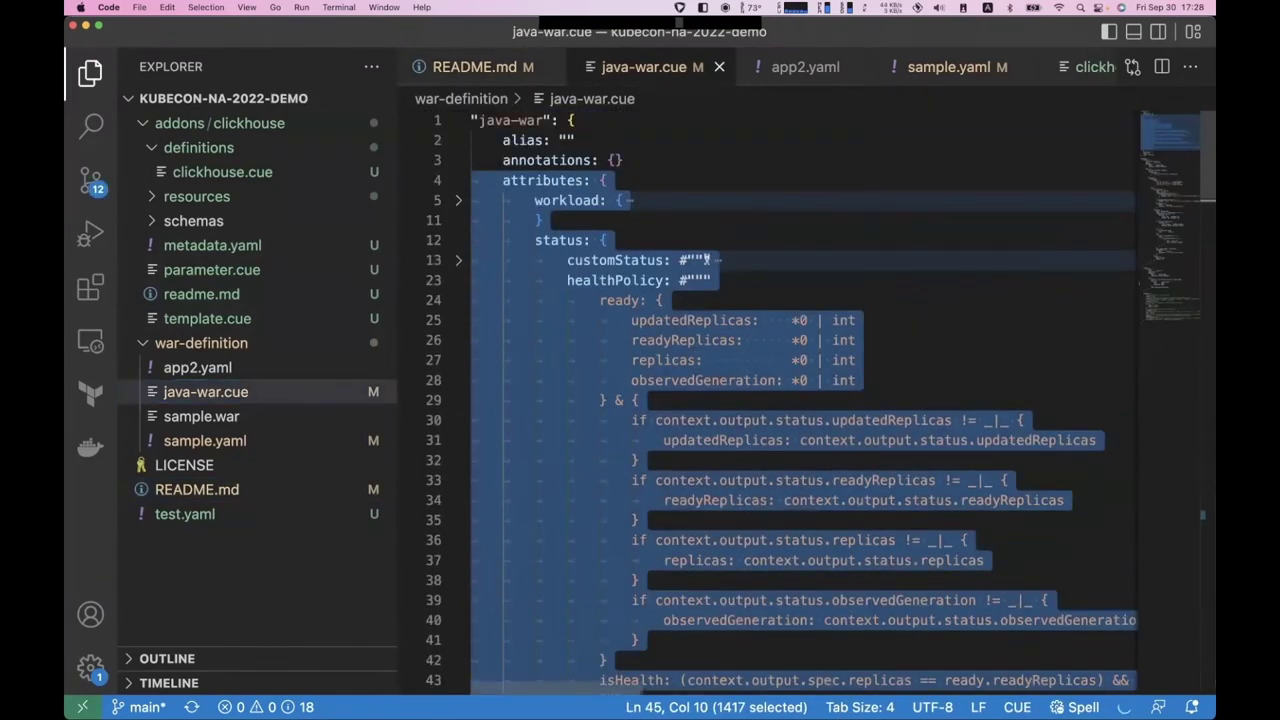
click(705, 259)
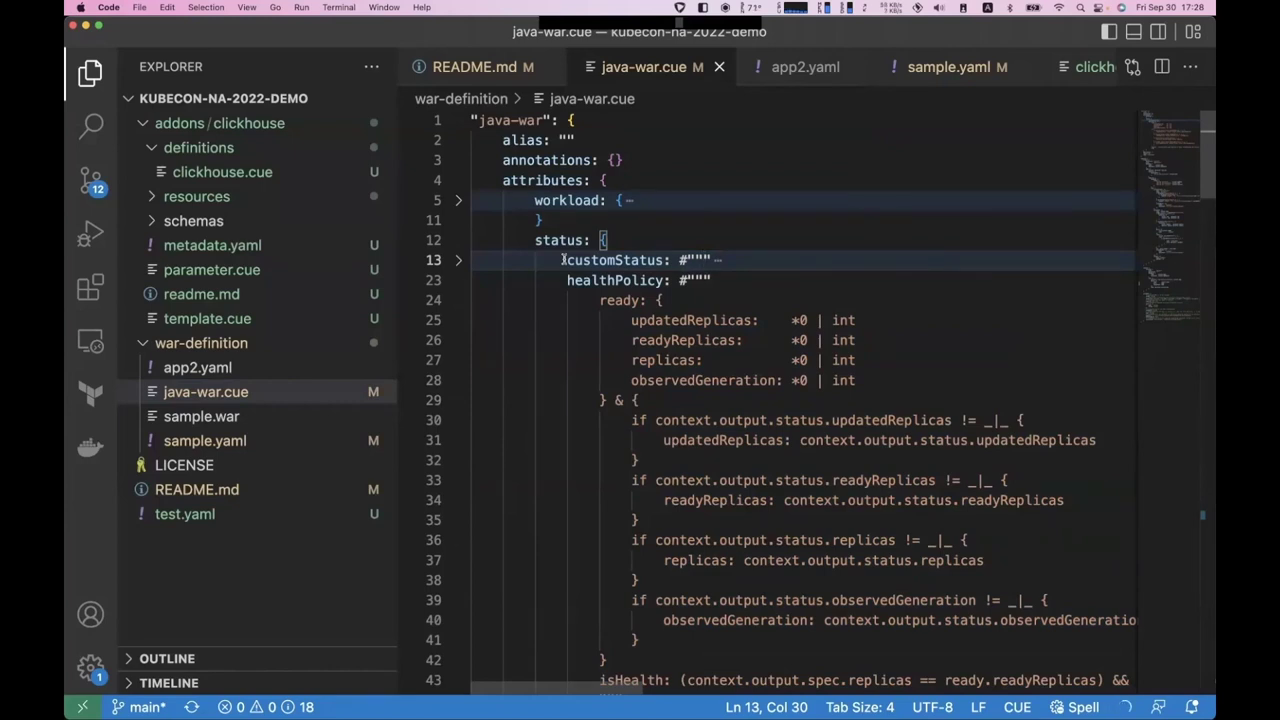
scroll(545, 284, down, 13)
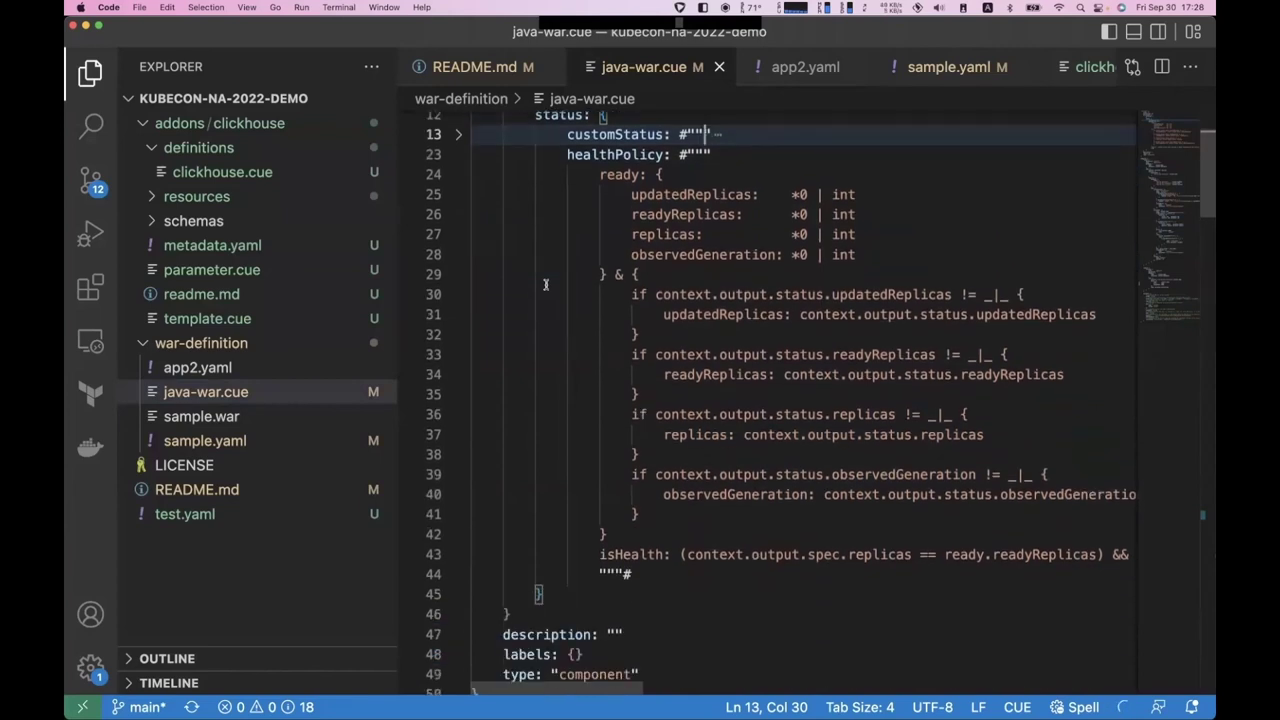
scroll(545, 284, down, 1)
scroll(545, 284, up, 3)
click(576, 284)
scroll(574, 286, down, 1)
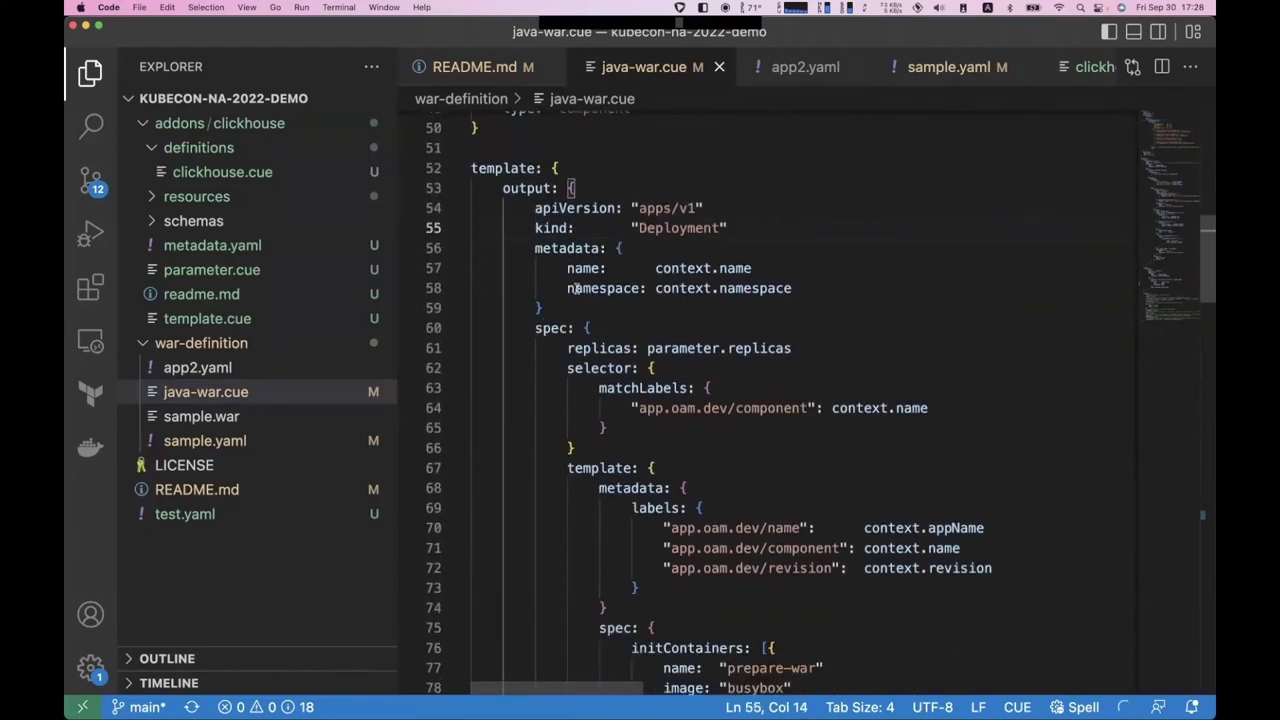
click(530, 208)
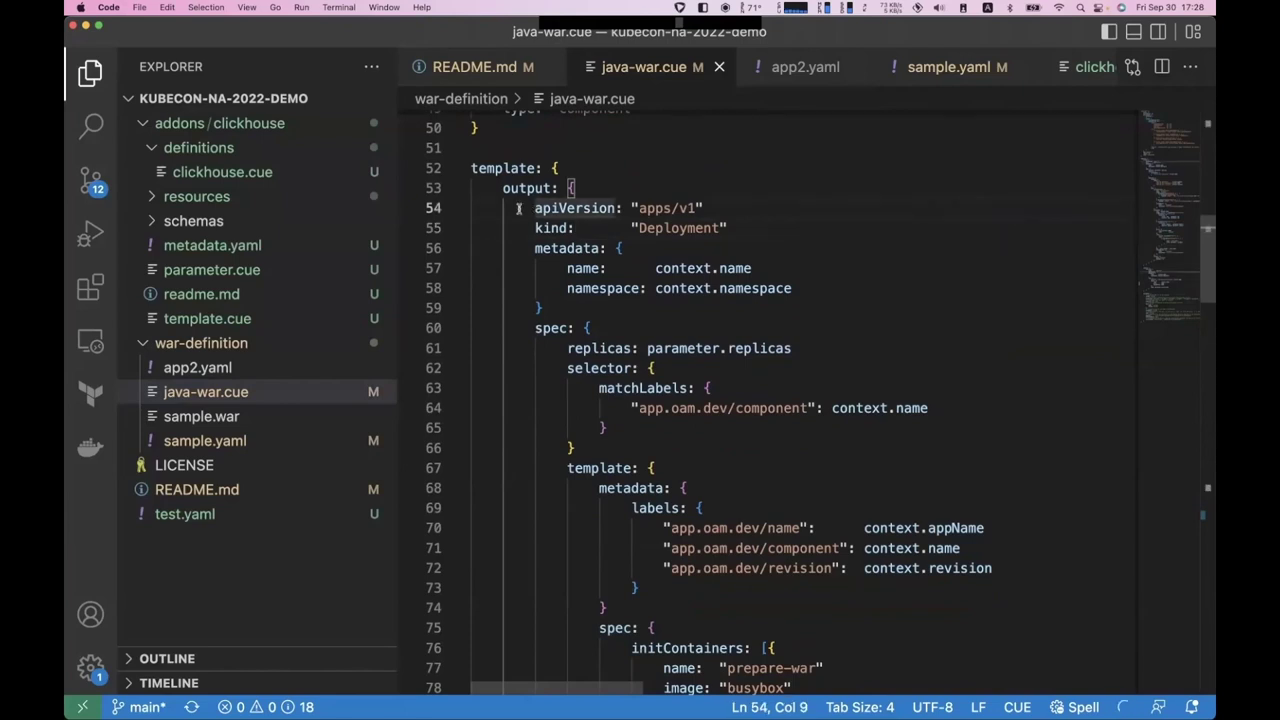
scroll(587, 220, down, 1)
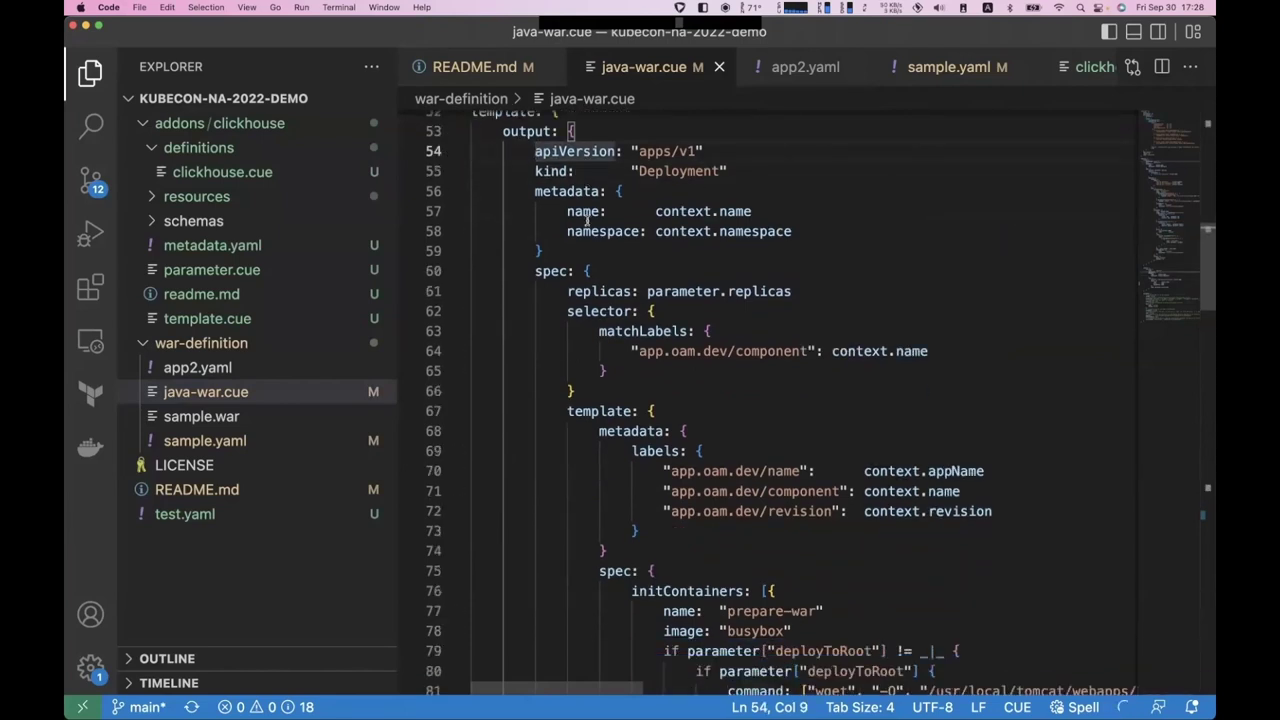
scroll(663, 190, down, 15)
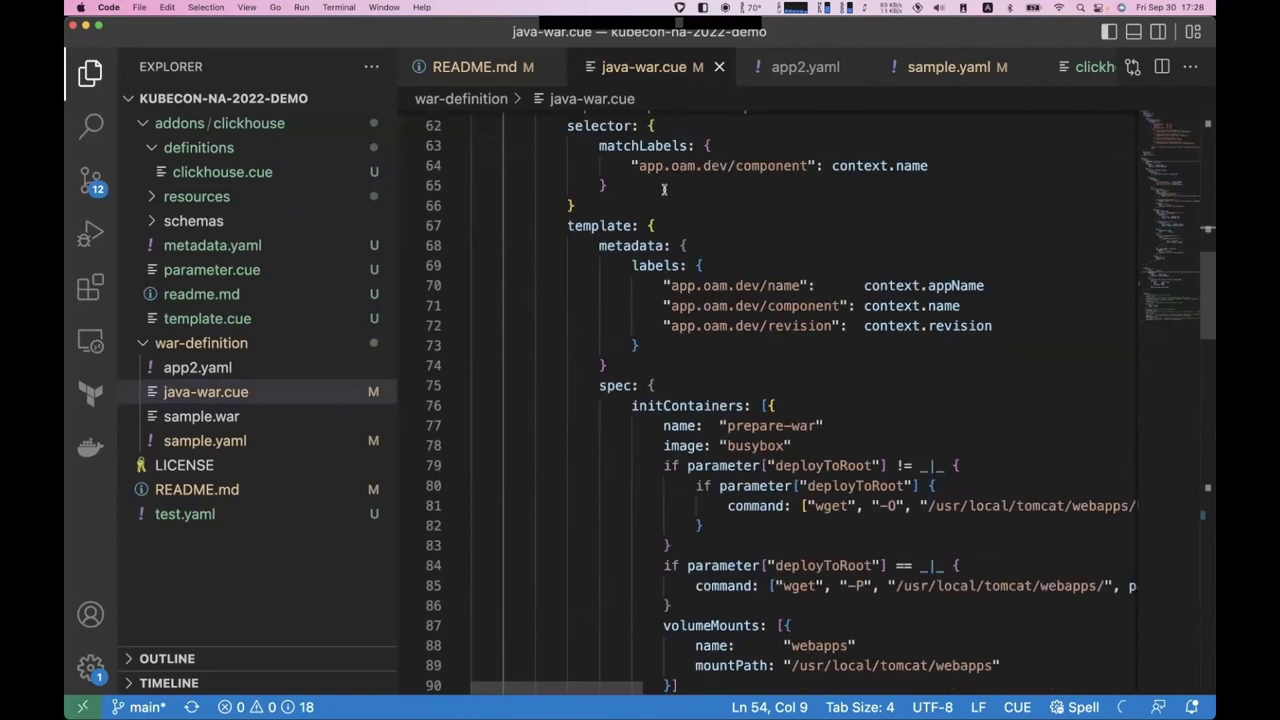
scroll(665, 220, down, 9)
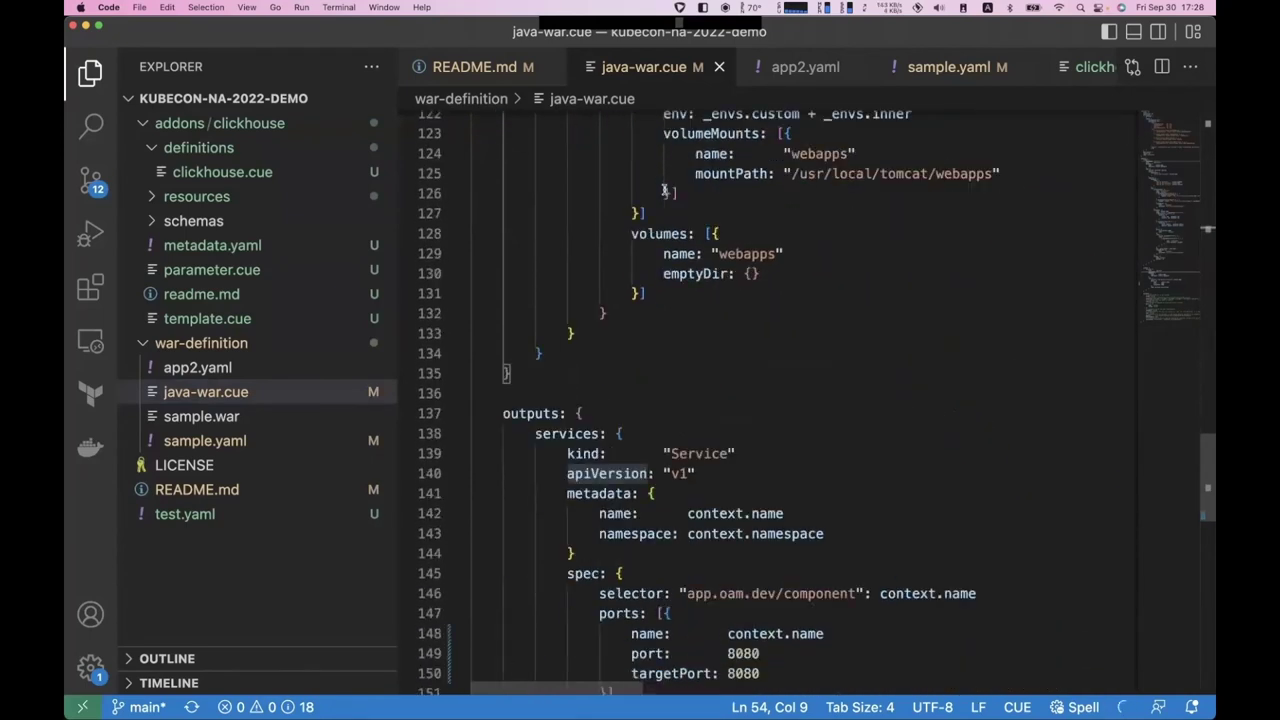
scroll(697, 391, down, 2)
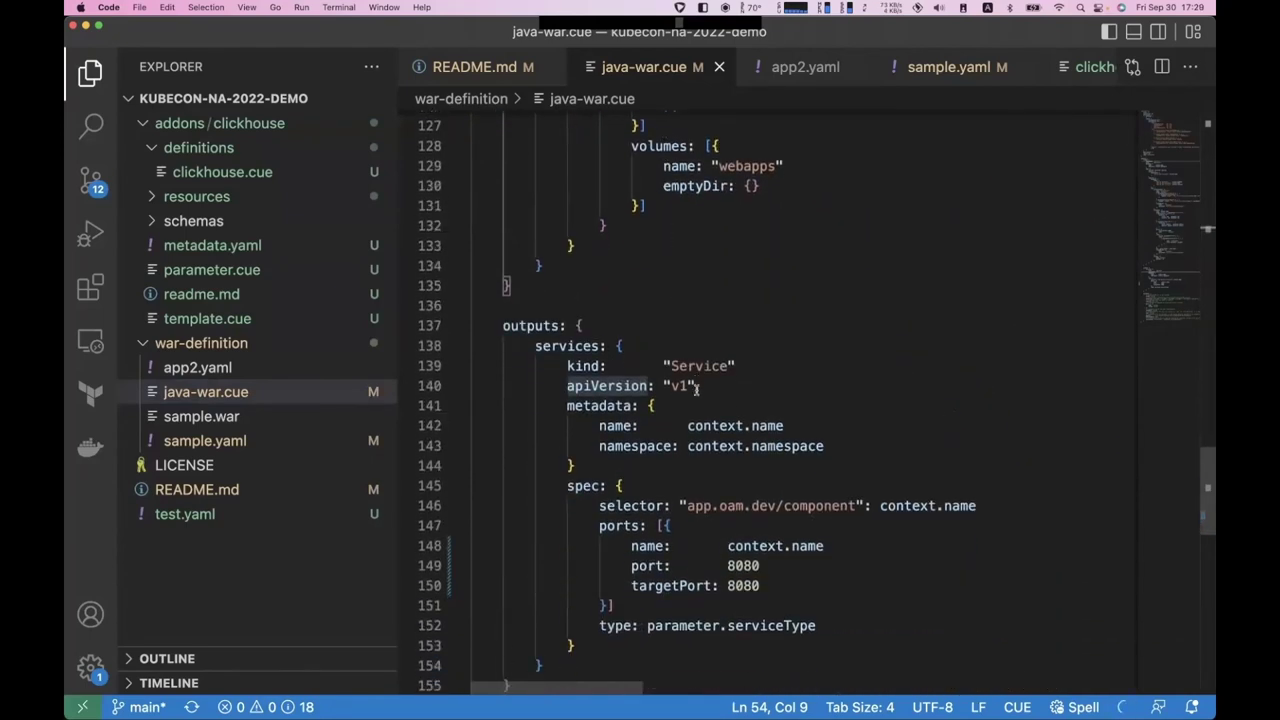
scroll(688, 456, down, 7)
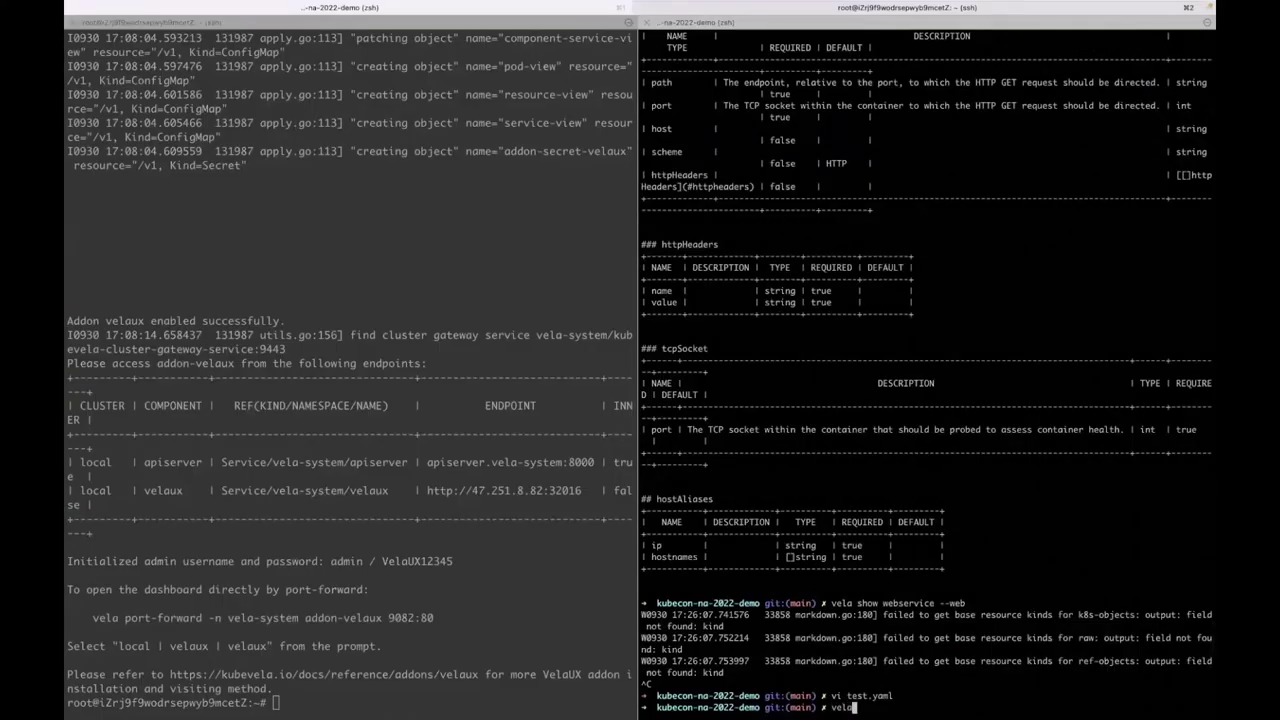
- Apply the component definition with 'vela def apply war-definition/java-war.cue'
text(def app)
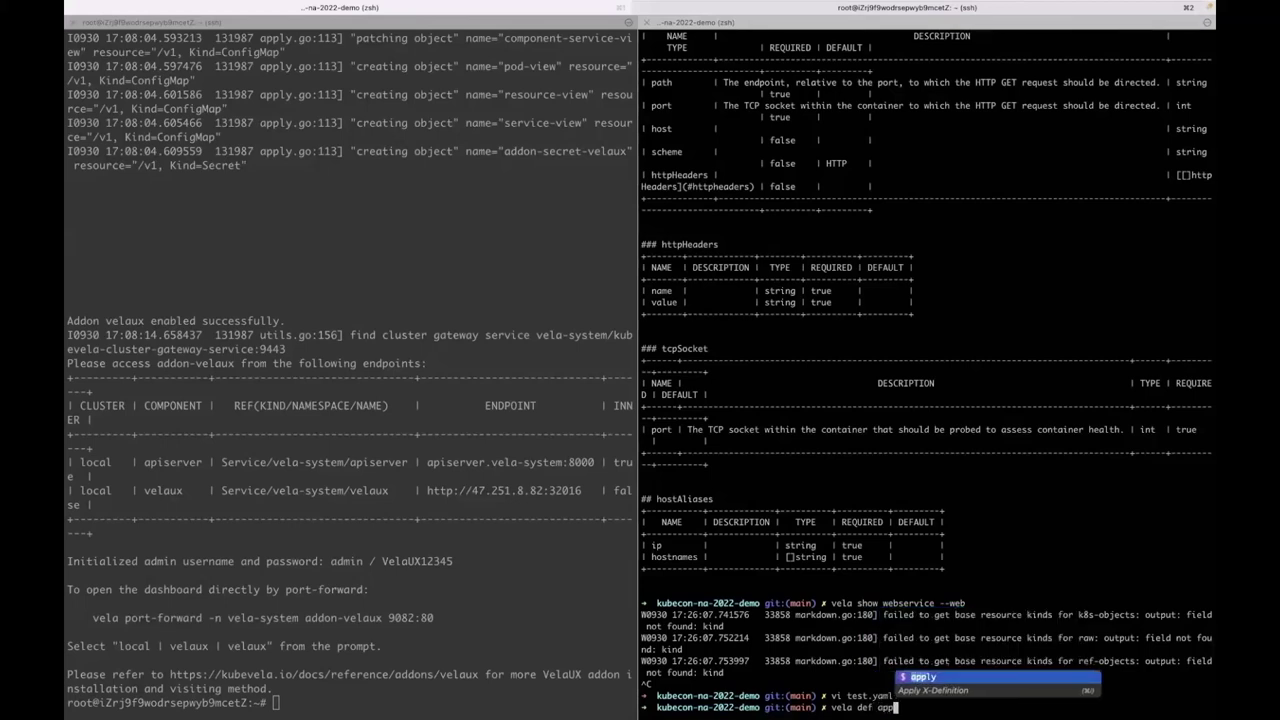
key(Tab)
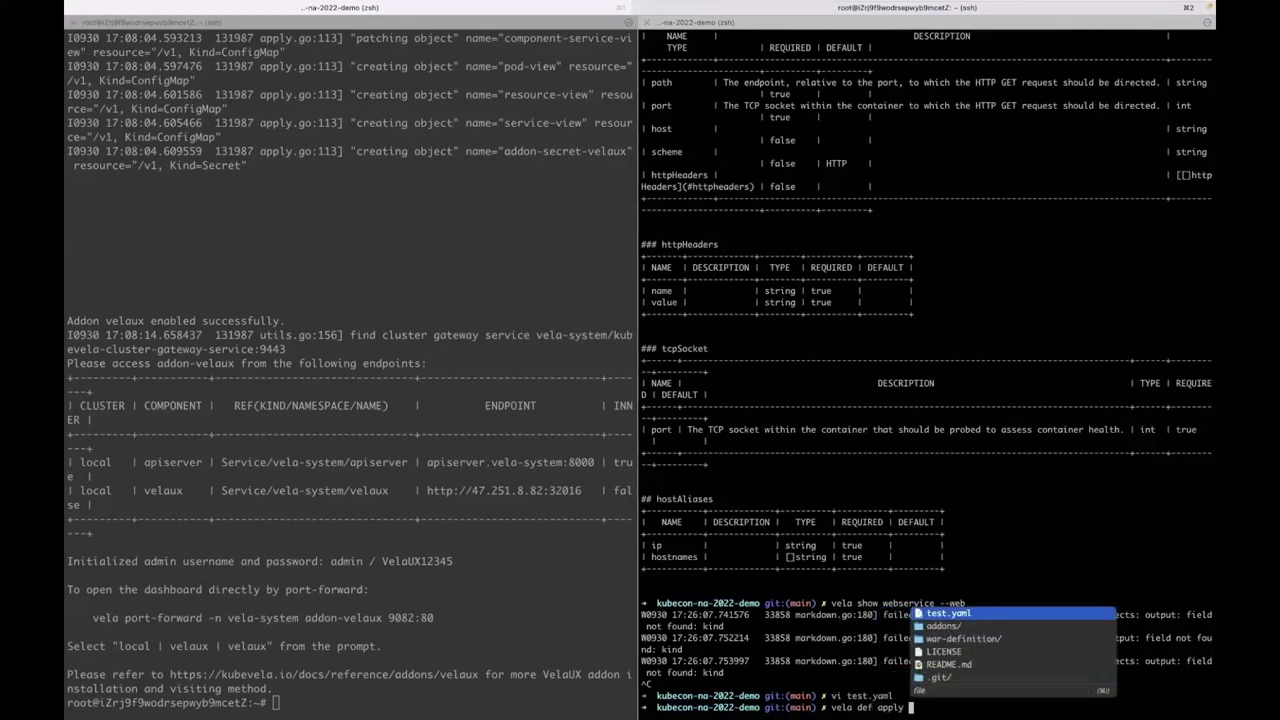
key(Down)
key(Down)
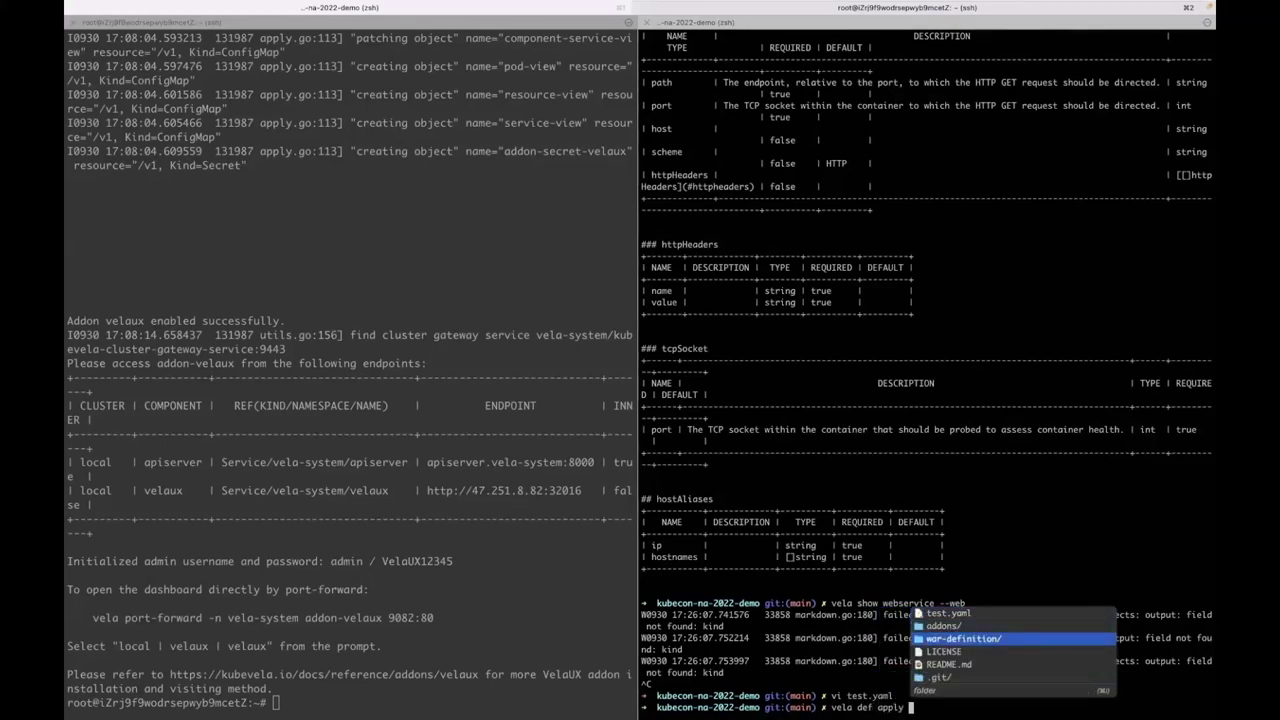
key(Tab)
key(Tab)
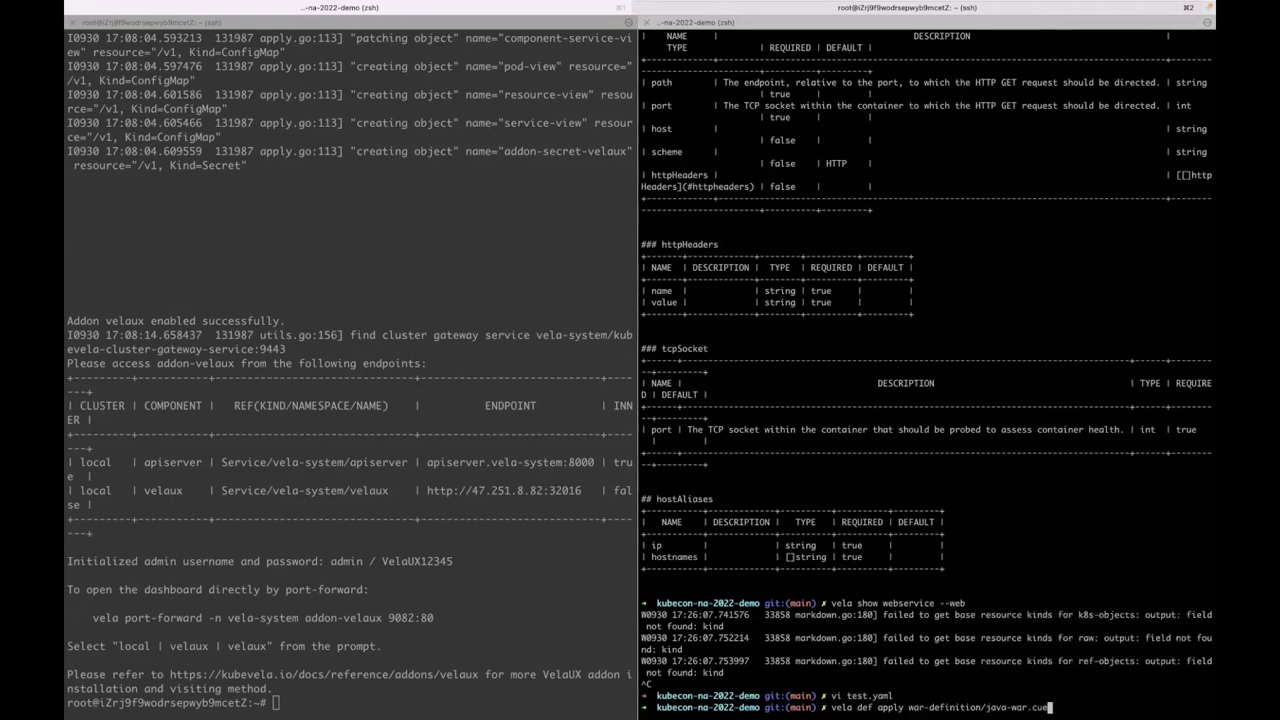
key(Return)
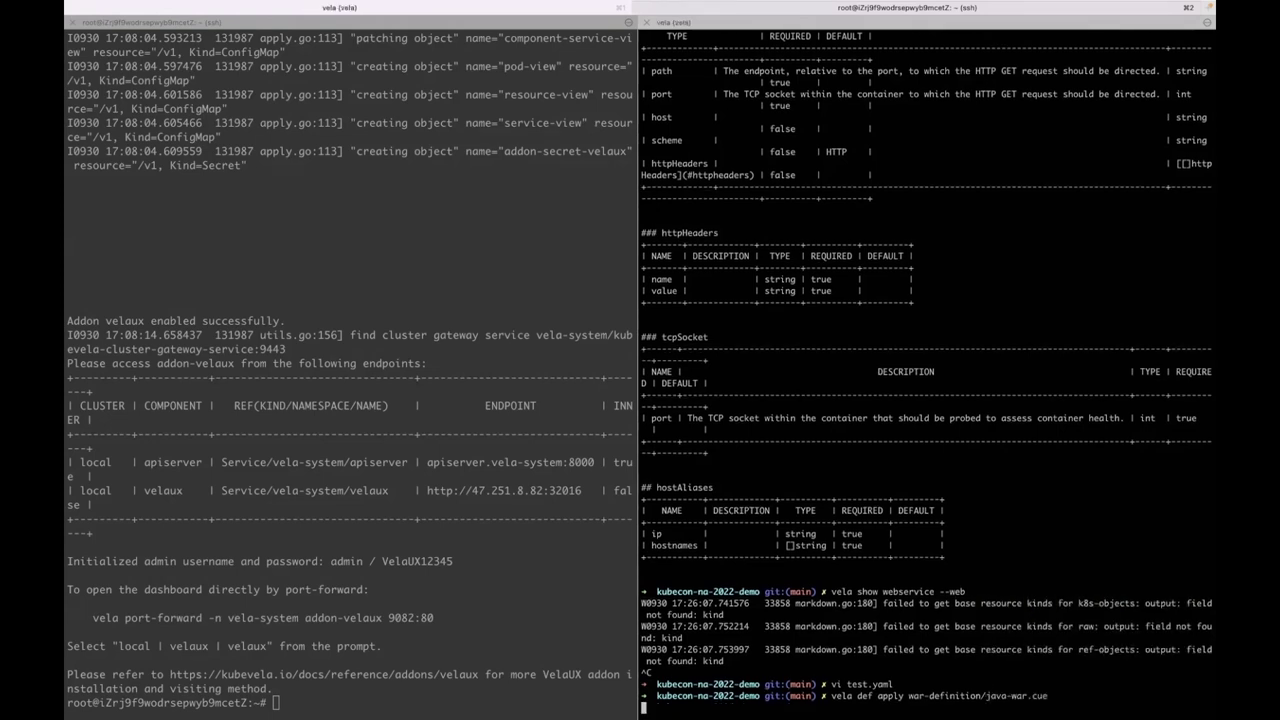
key(super+Tab)
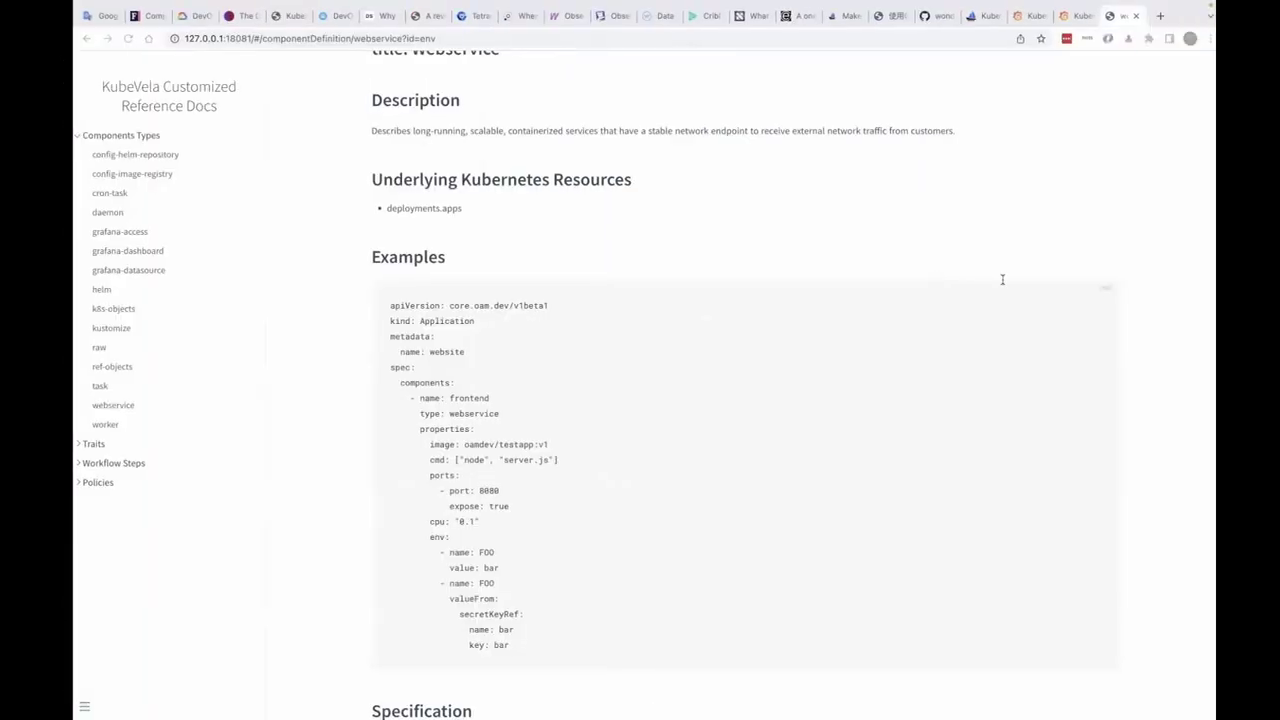
- Check the main component type list and reload VelaUX to refresh the available types
click(972, 17)
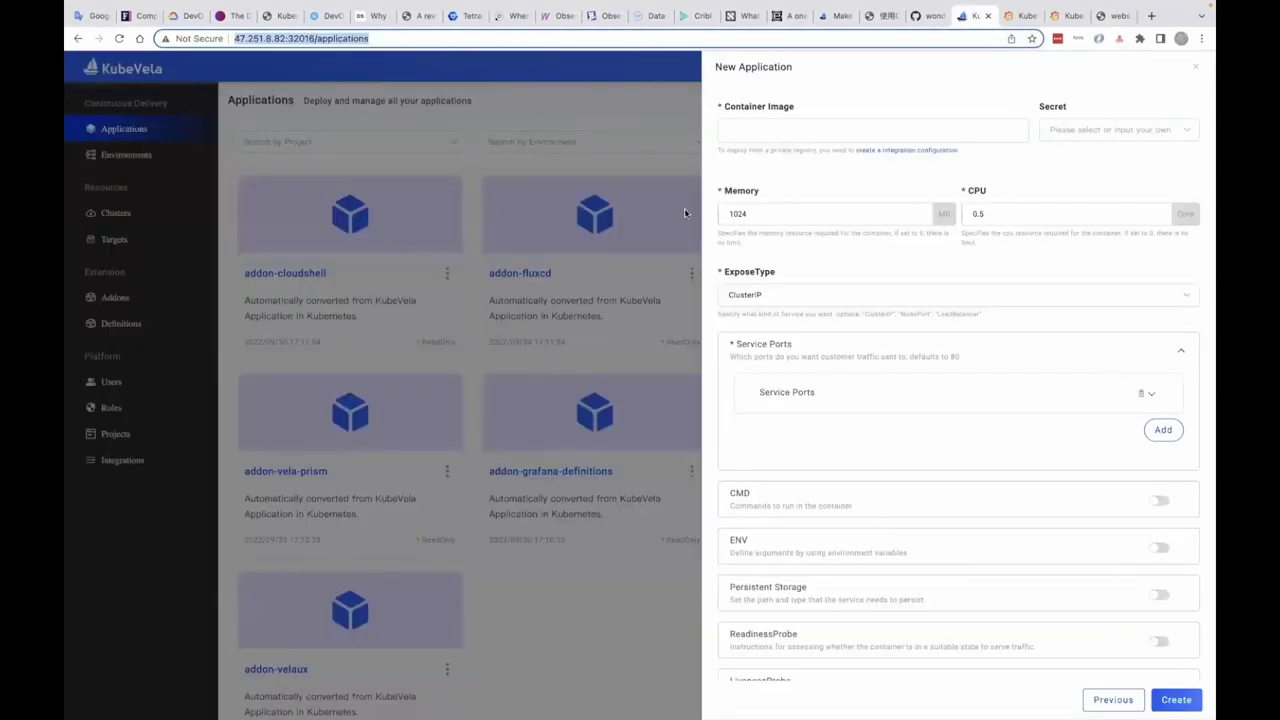
click(1145, 78)
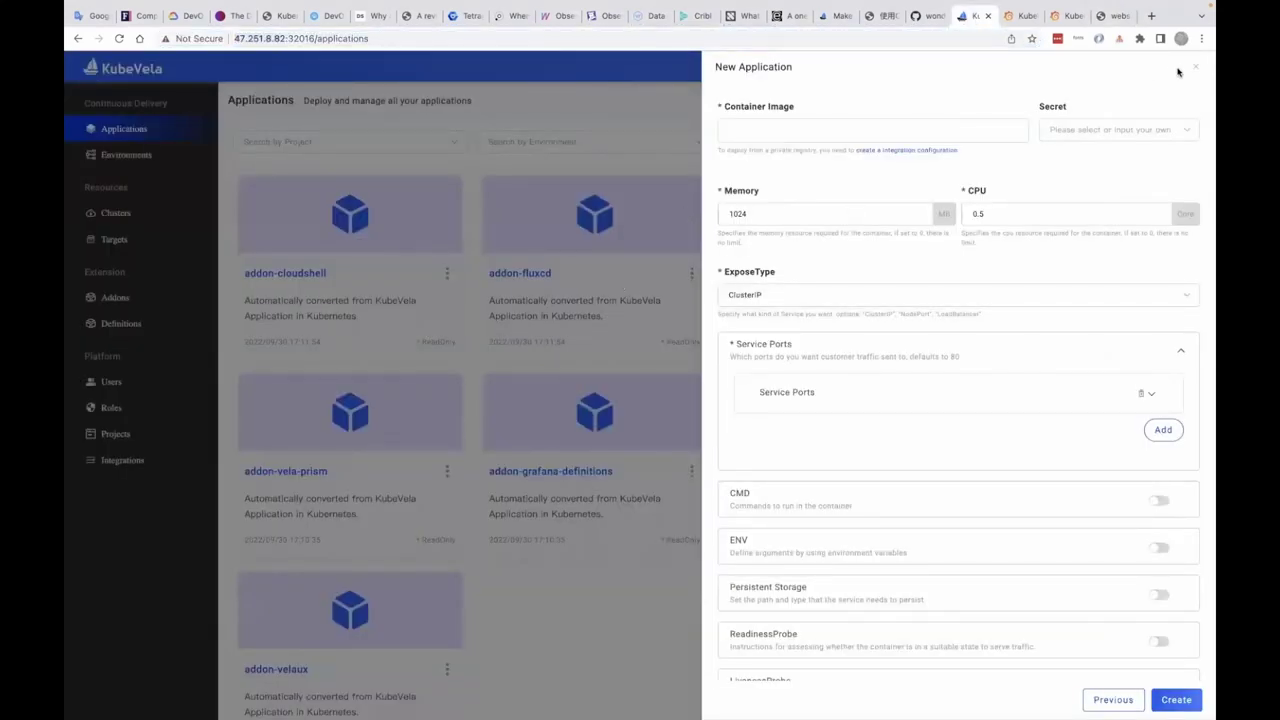
click(1107, 701)
click(943, 305)
scroll(900, 420, down, 3)
scroll(900, 420, down, 2)
scroll(900, 420, up, 5)
key(super+r)
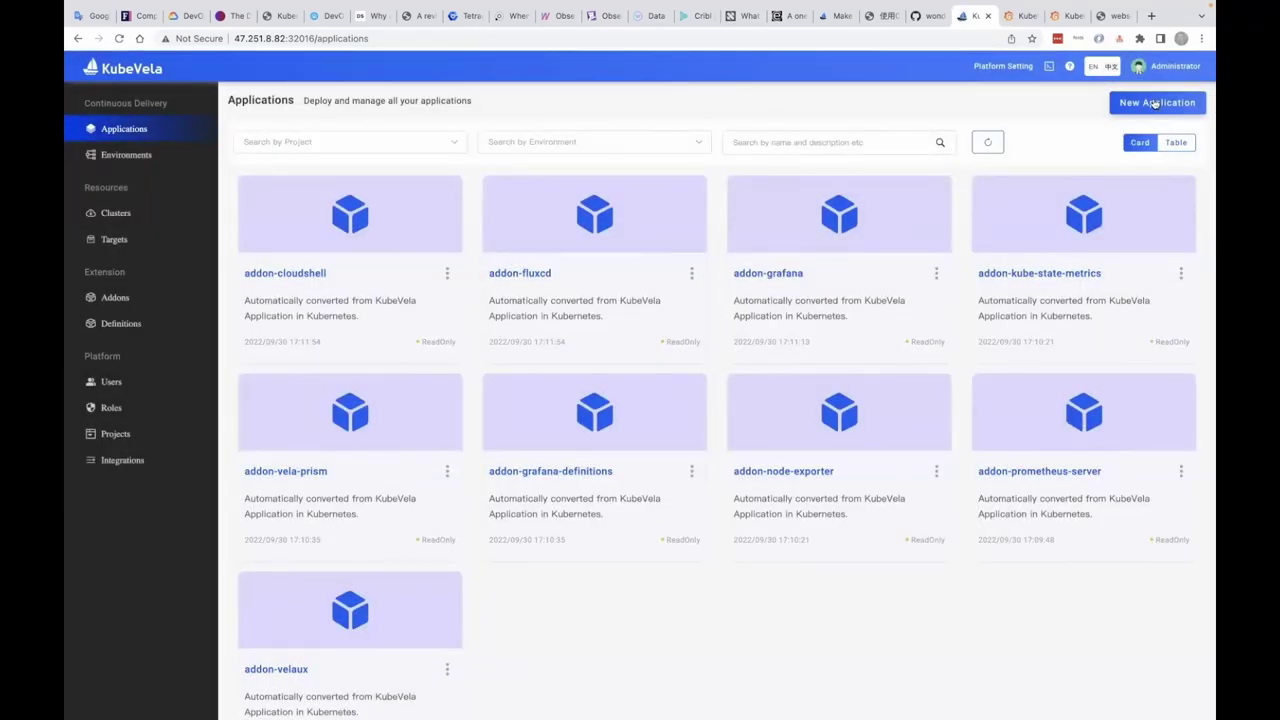
- Start a new application with java-war as main component type, bound to Default
click(1155, 103)
click(886, 316)
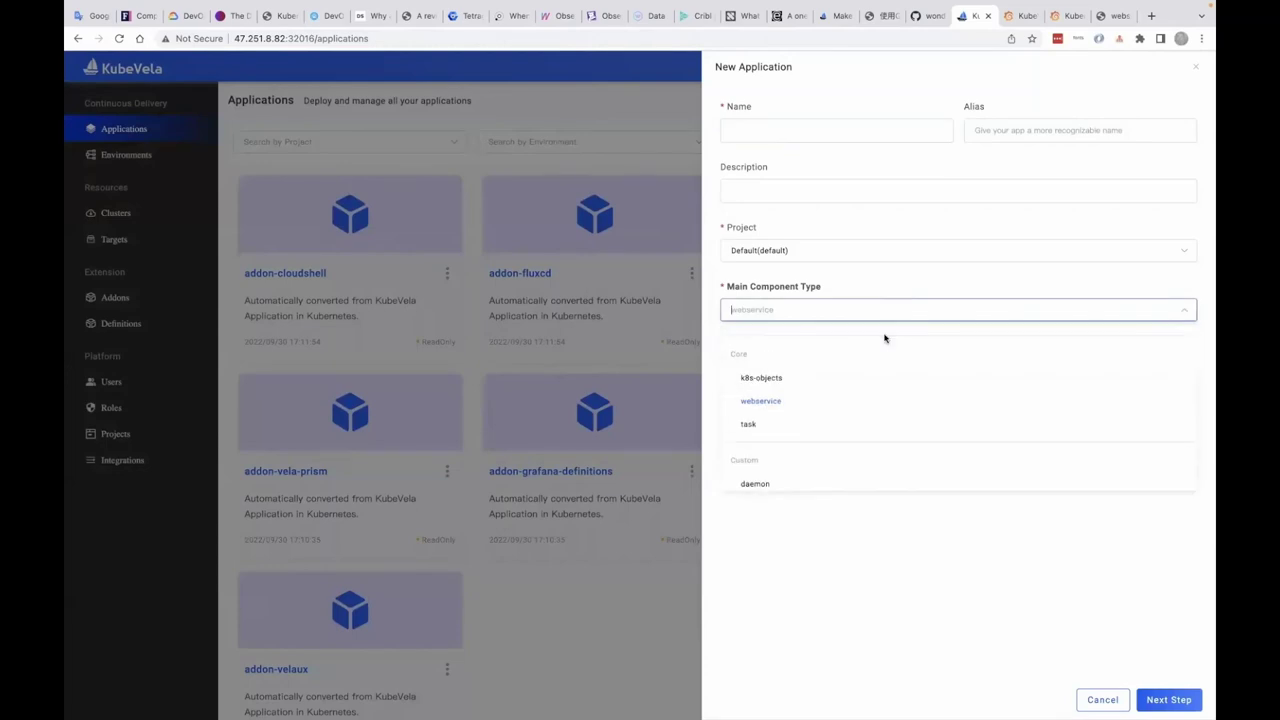
scroll(867, 419, down, 5)
scroll(867, 419, down, 1)
click(813, 444)
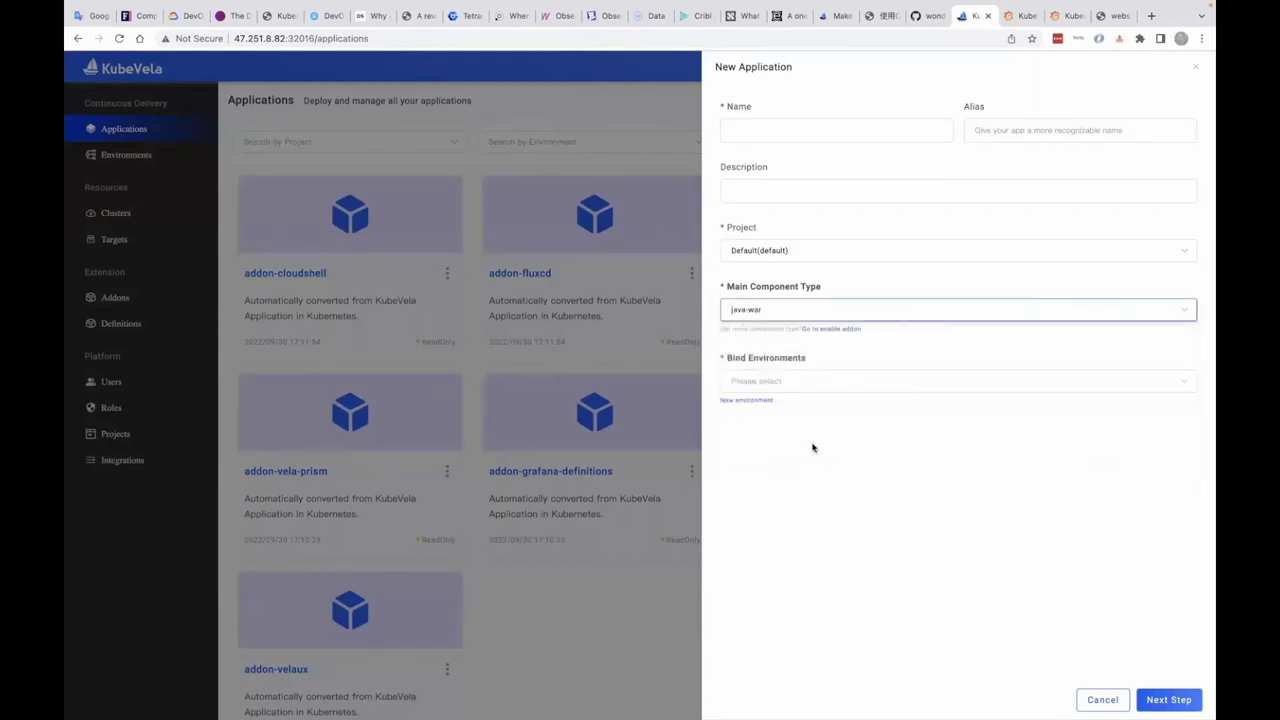
click(814, 385)
click(811, 408)
- Name the application 'warap' and set its ServiceType to NodePort
click(827, 139)
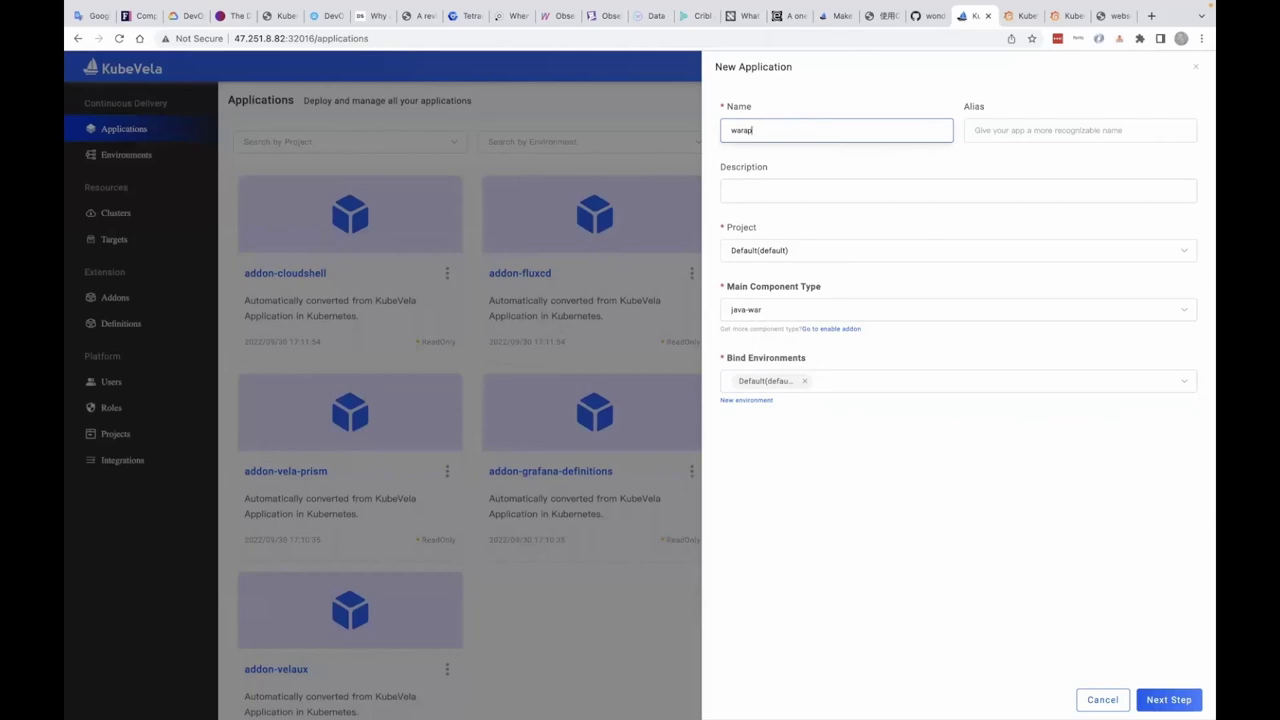
text(warap)
key(Return)
click(823, 276)
click(806, 328)
click(798, 344)
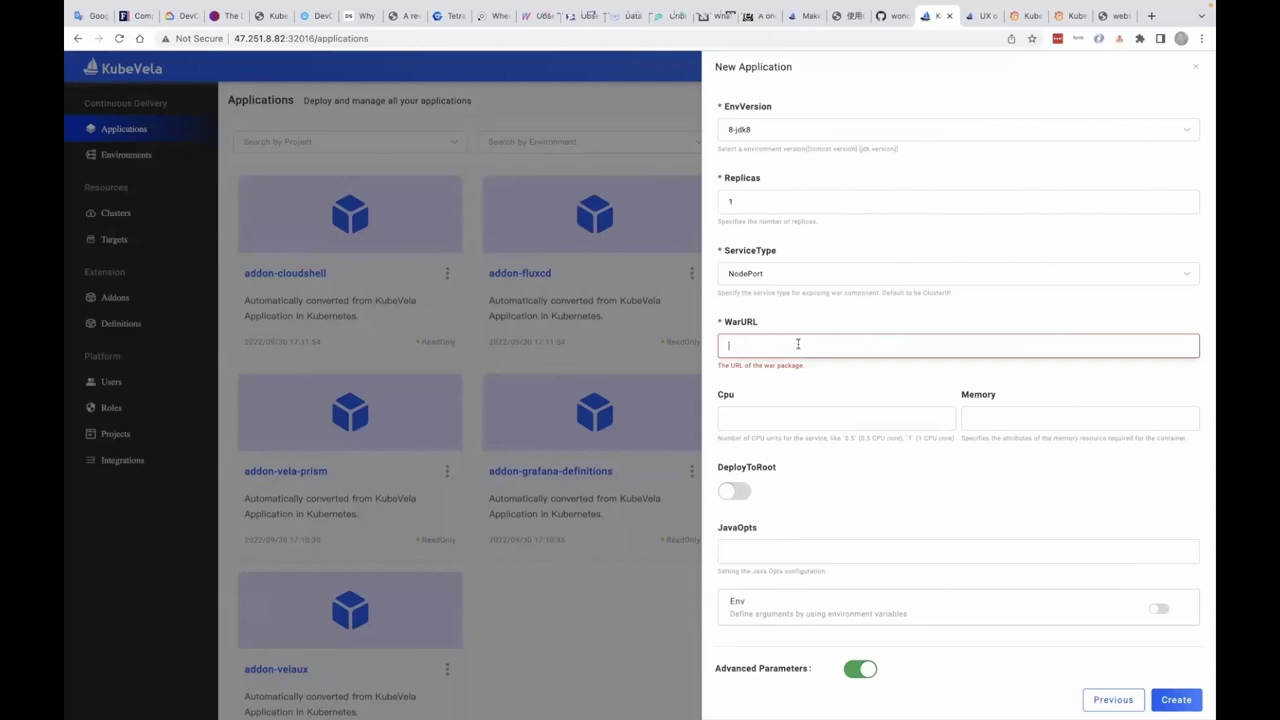
key(ctrl+Left)
key(ctrl+Left)
- Copy the sample.war URL from line 11 of sample.yaml into the WarURL field
click(228, 368)
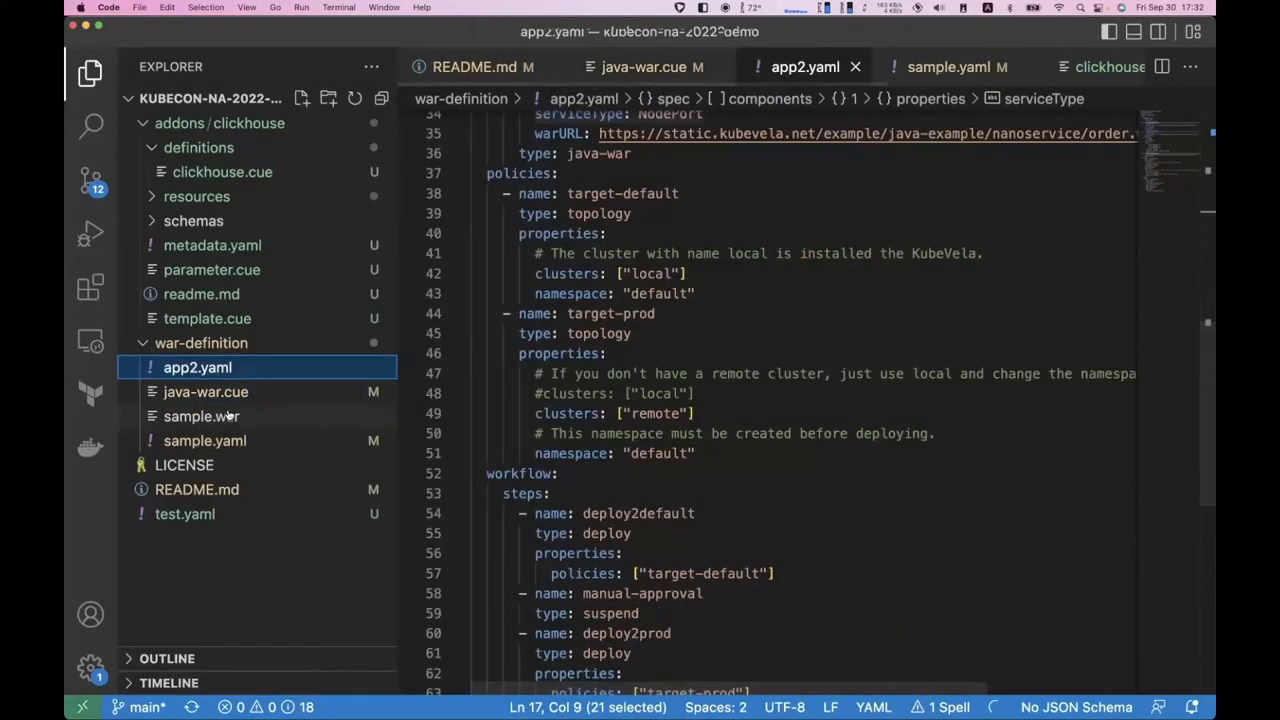
click(228, 416)
click(268, 441)
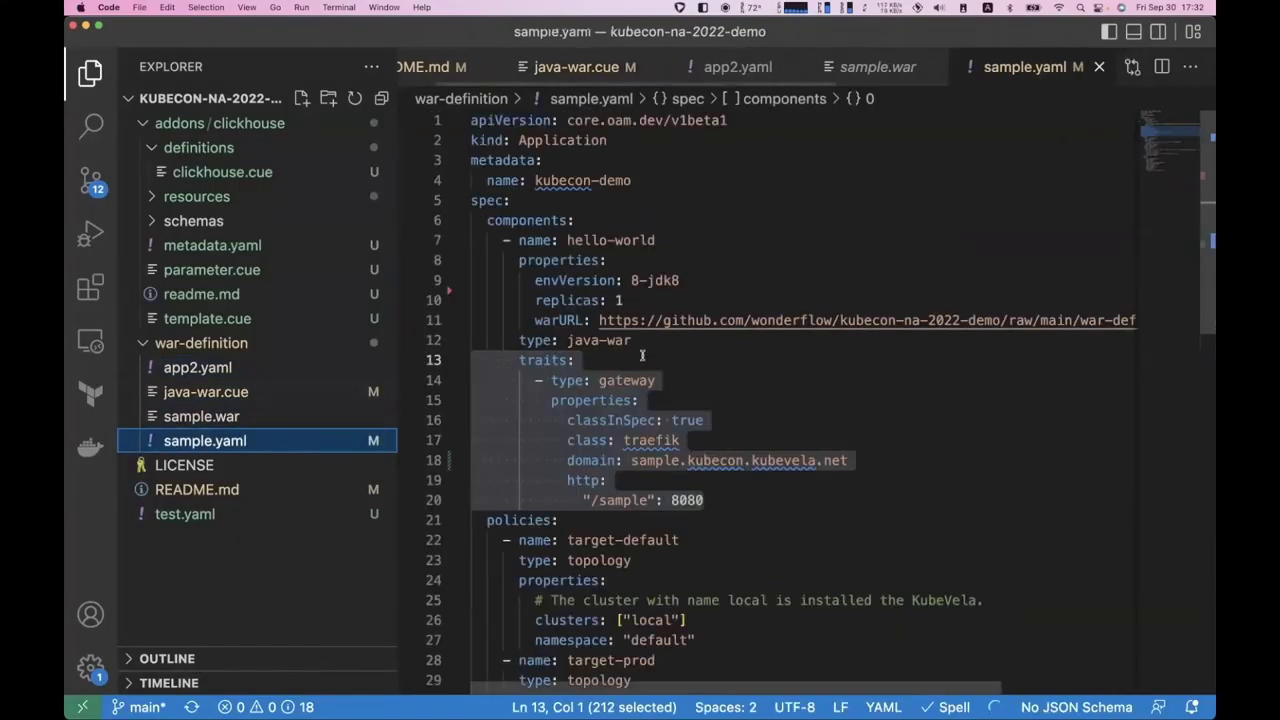
click(600, 320)
scroll(717, 339, right, 3)
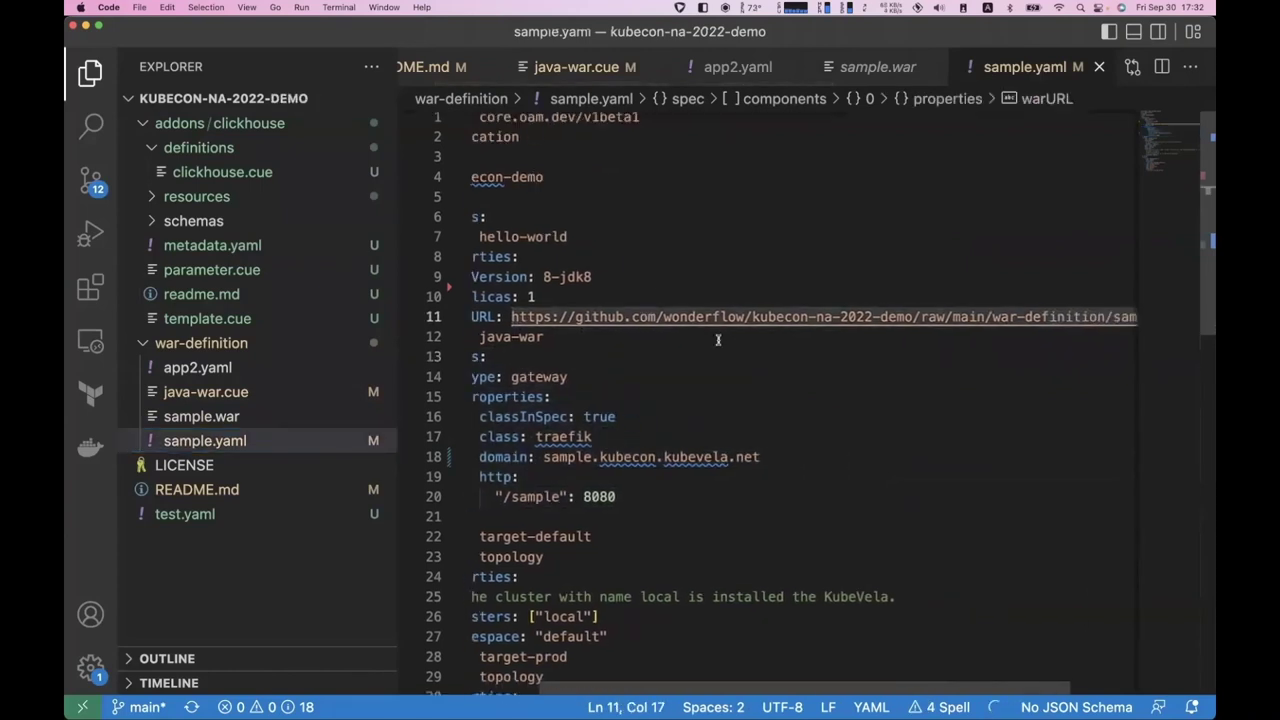
scroll(717, 339, right, 3)
shift+click(1106, 310)
key(super+c)
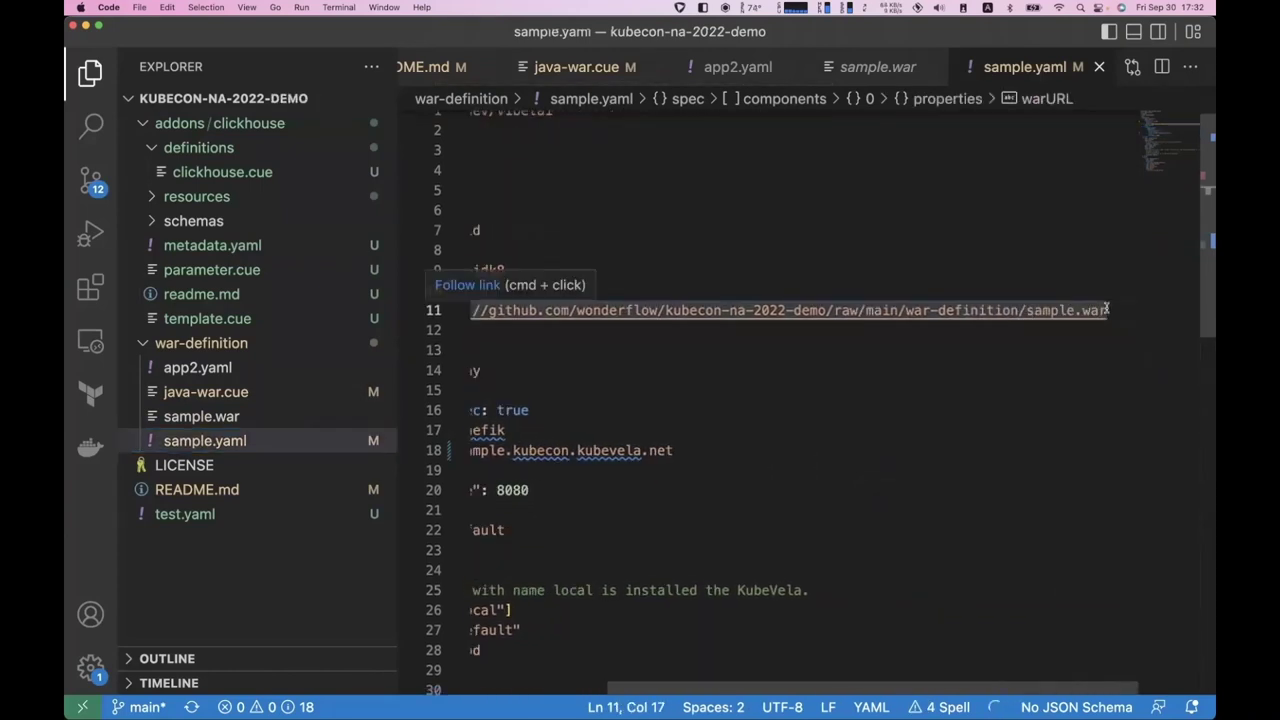
key(ctrl+Right)
key(ctrl+Right)
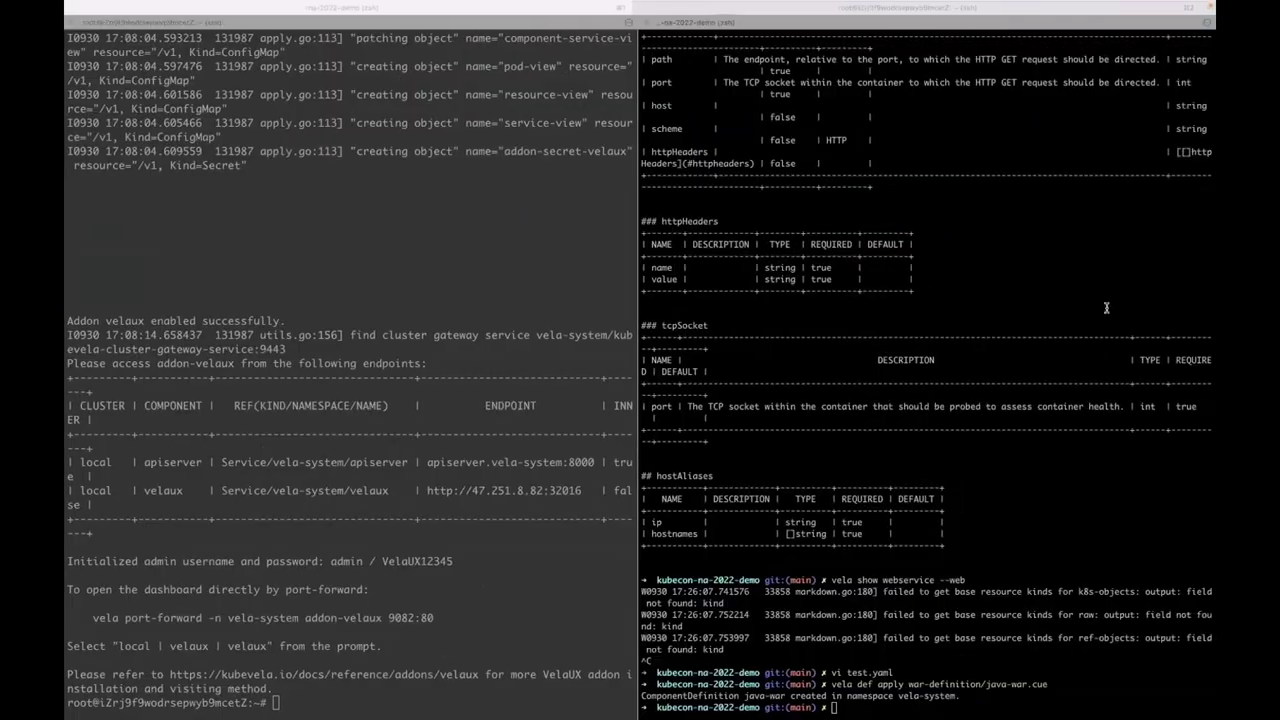
key(super+v)
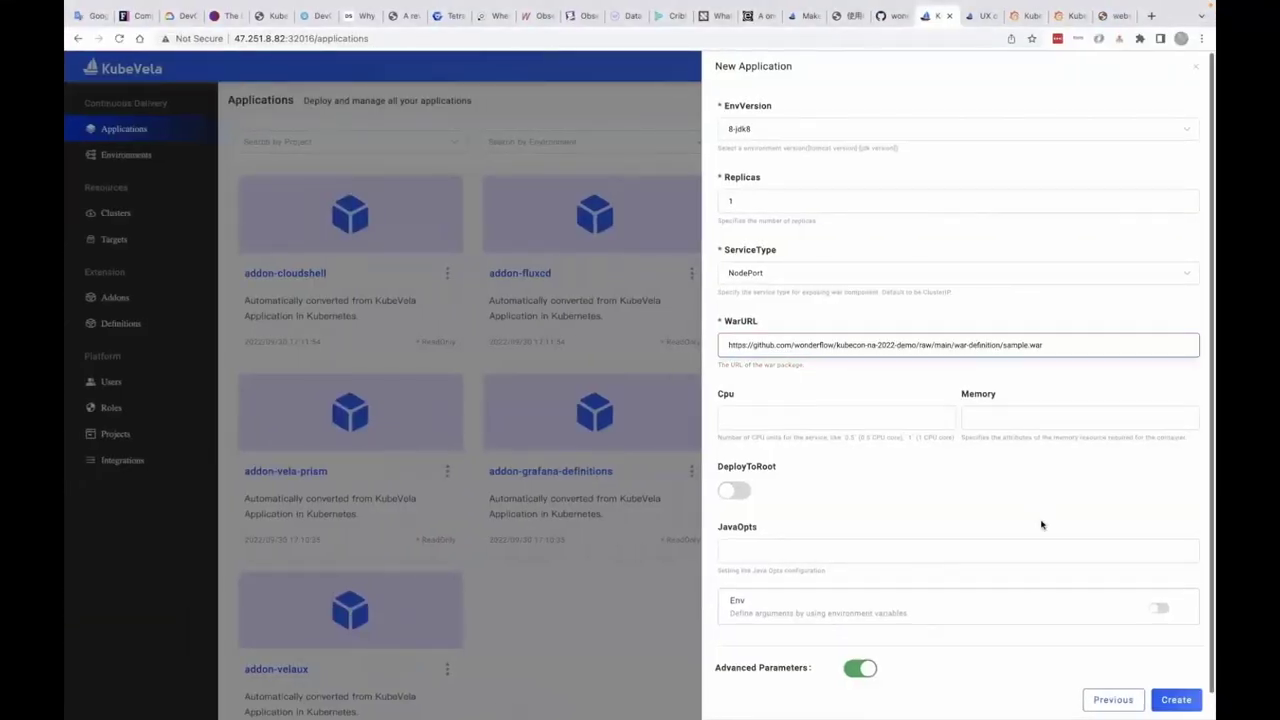
- Create the war application and deploy it, confirming the workflow
scroll(1040, 523, down, 1)
click(1172, 699)
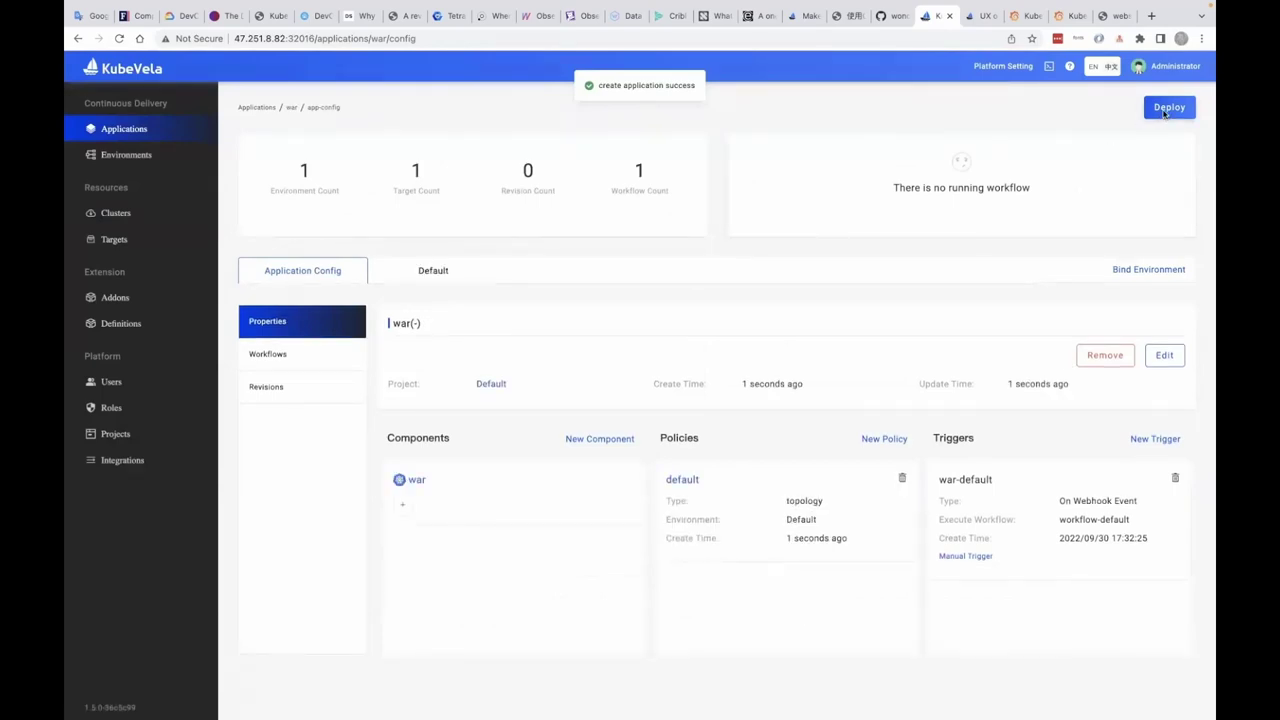
click(1167, 108)
click(698, 497)
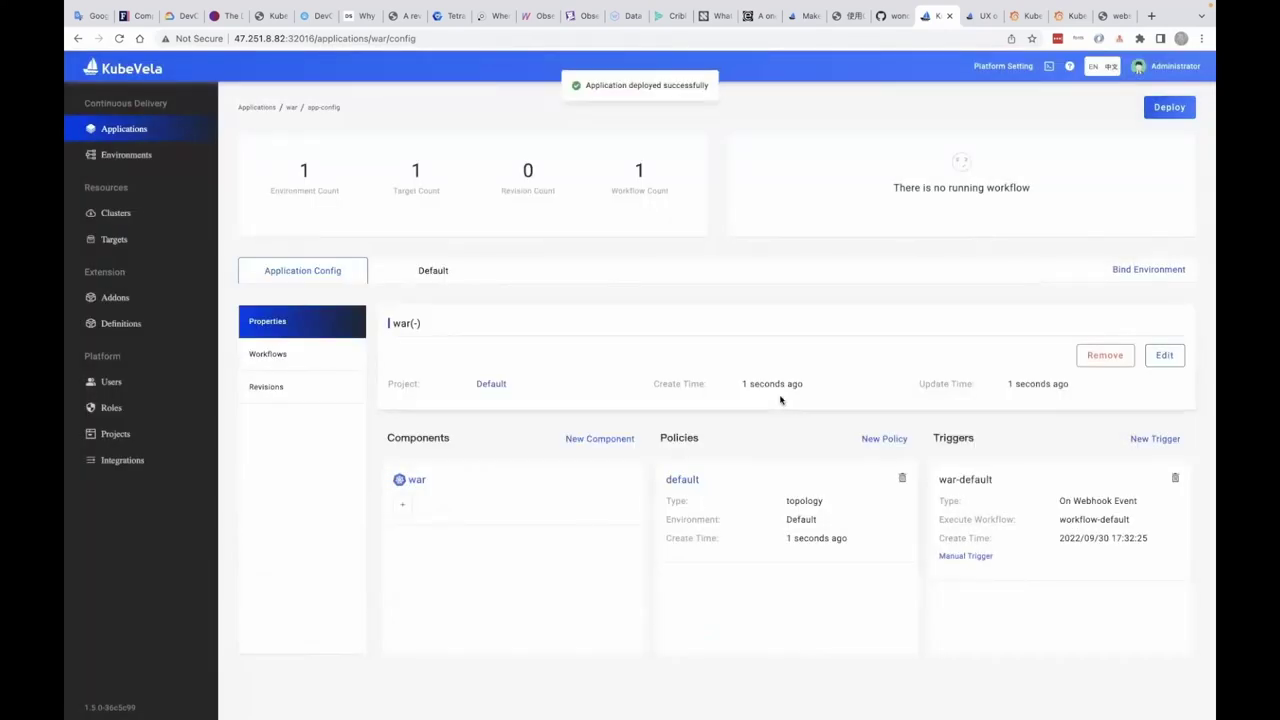
- Look over sample.yaml in VS Code and return to the application page
key(ctrl+Left)
key(ctrl+Left)
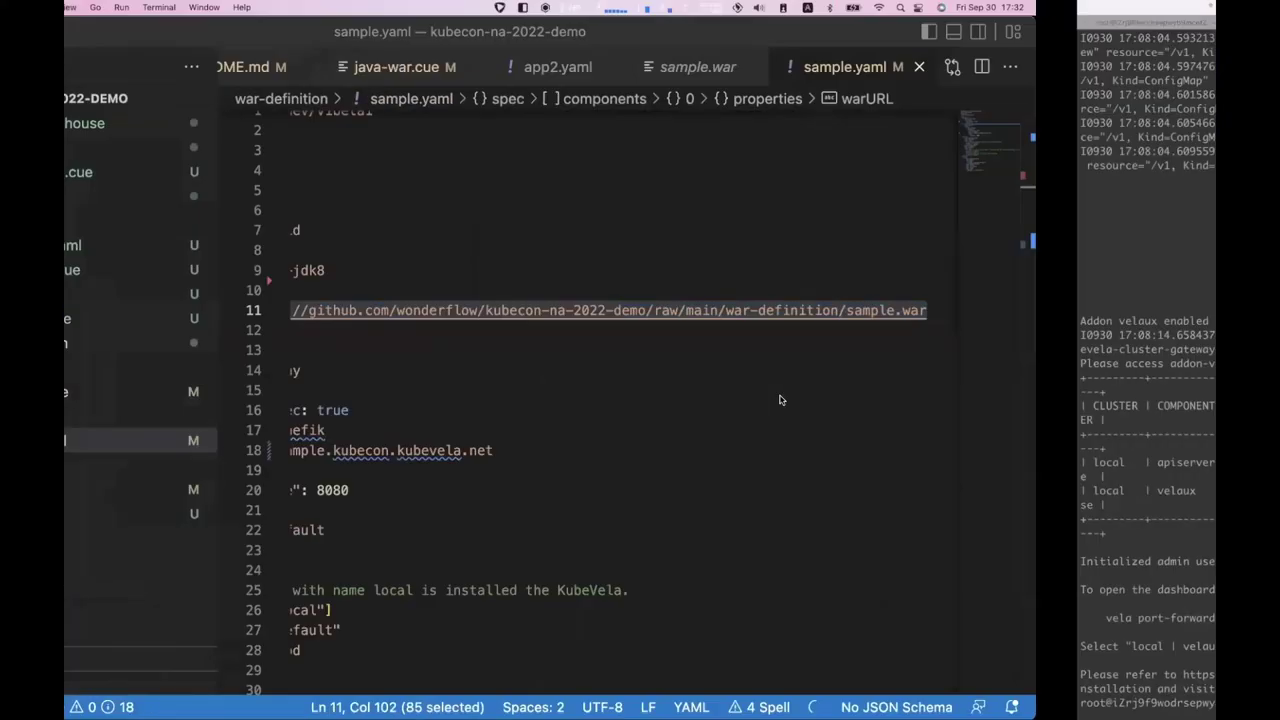
scroll(640, 270, down, 8)
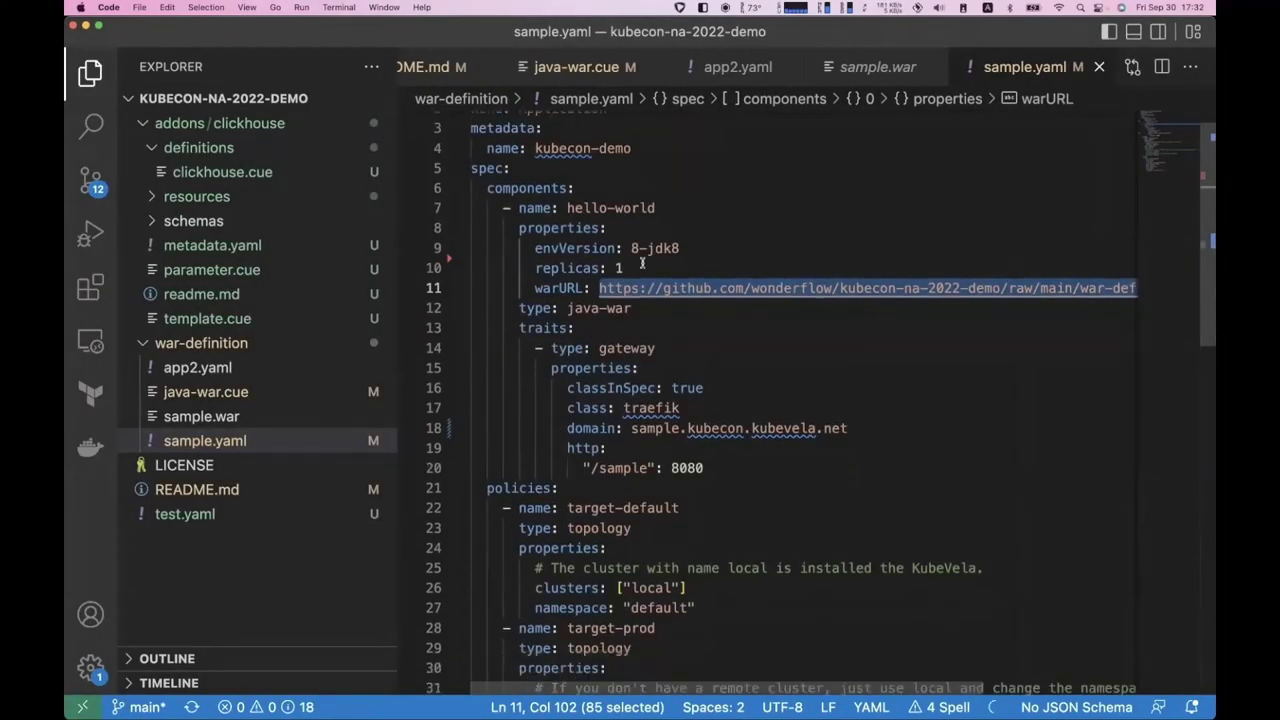
scroll(641, 262, up, 8)
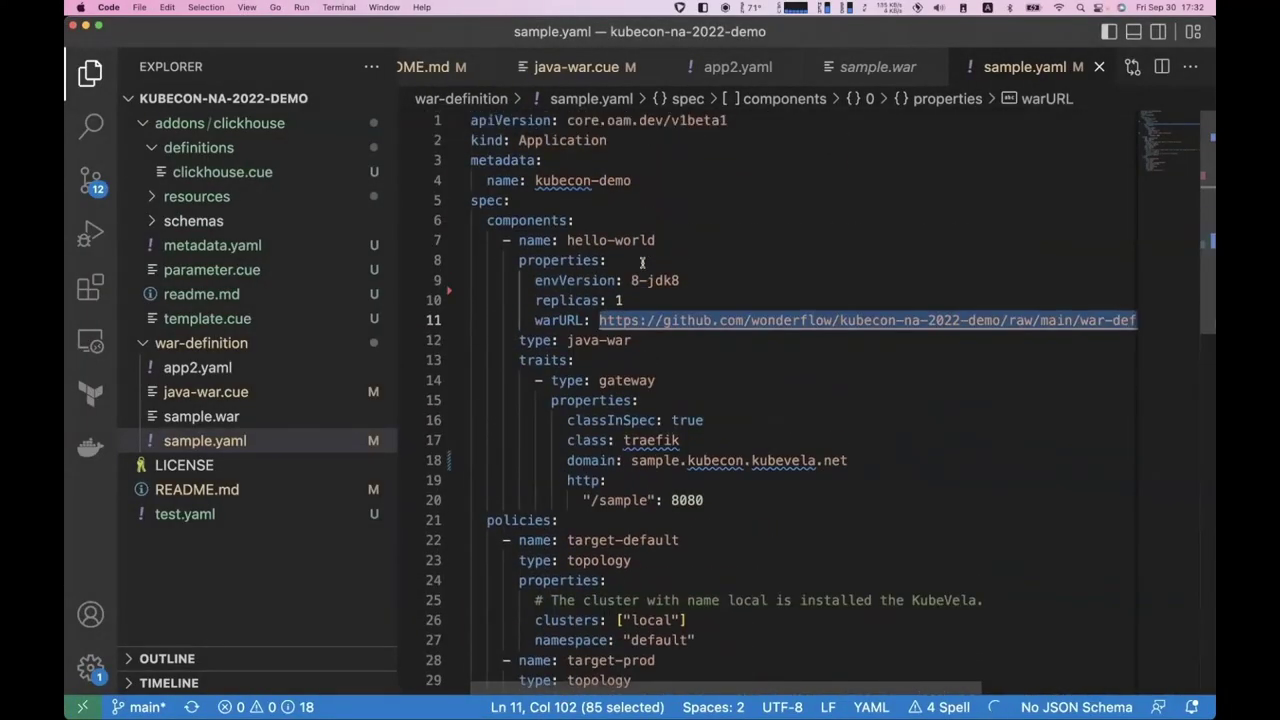
key(ctrl+Right)
key(ctrl+Right)
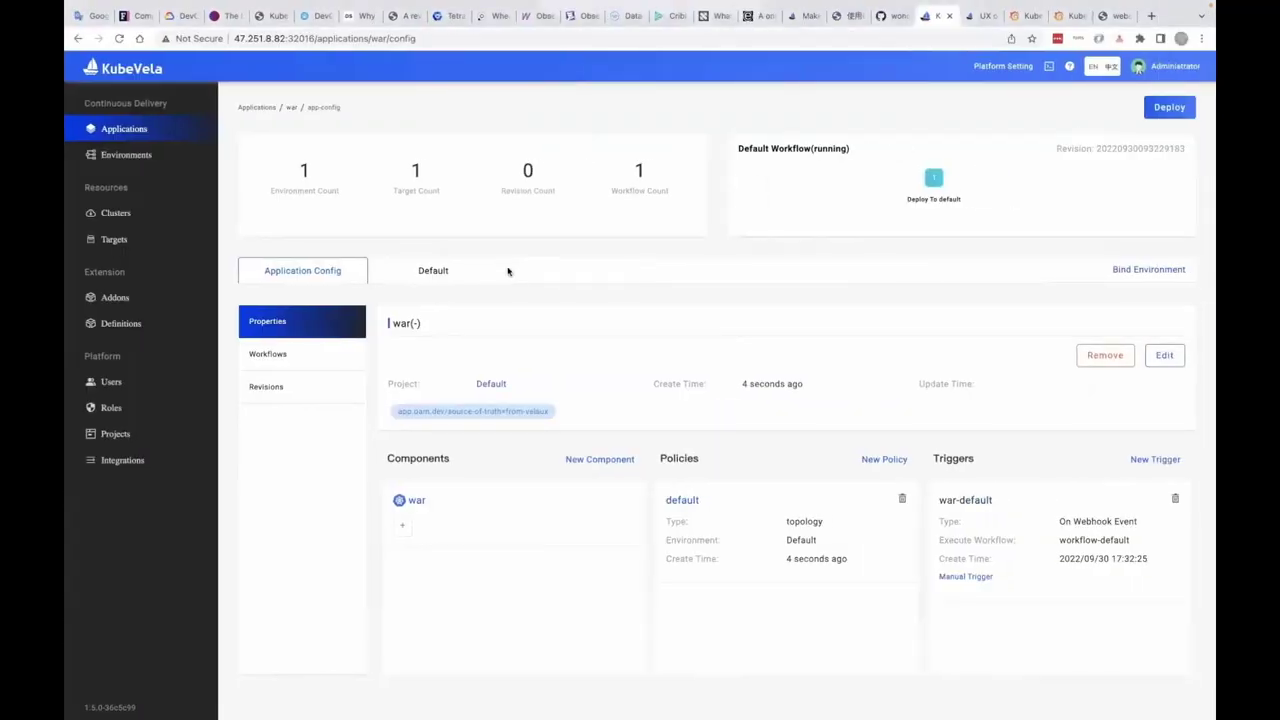
- Inspect the war app's resource graph, container logs, and expanded pod events
click(441, 272)
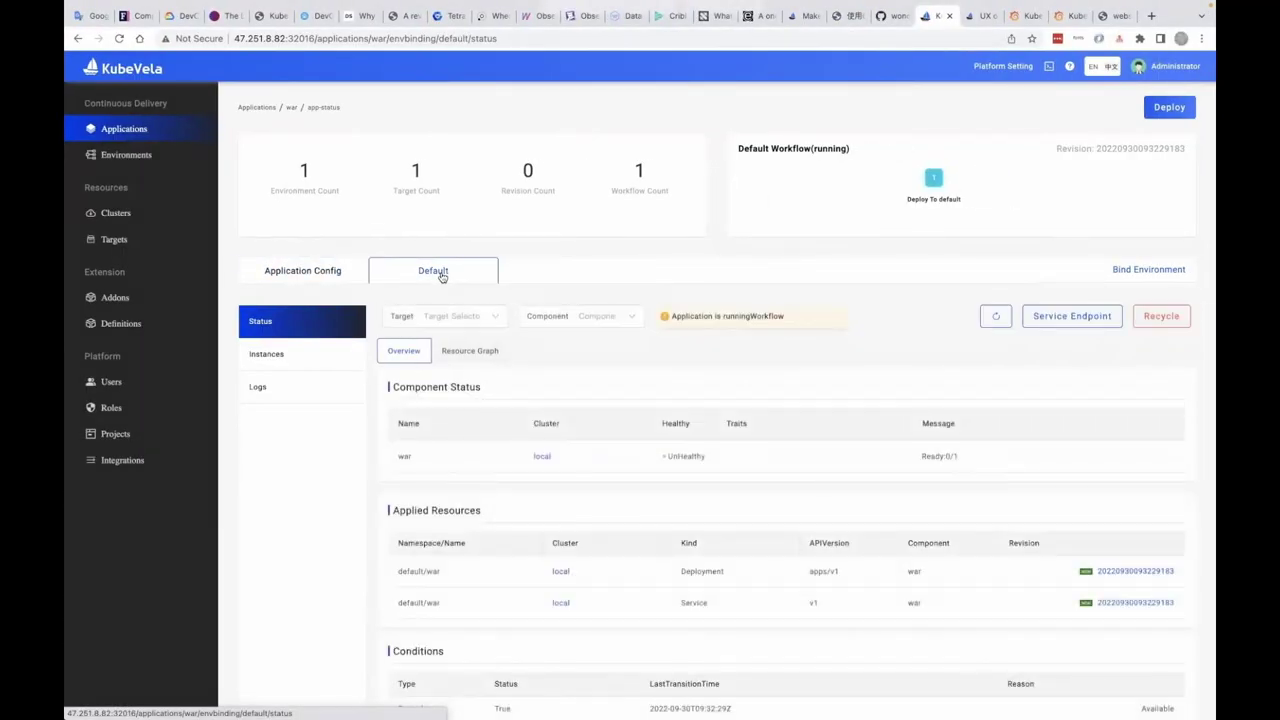
click(494, 356)
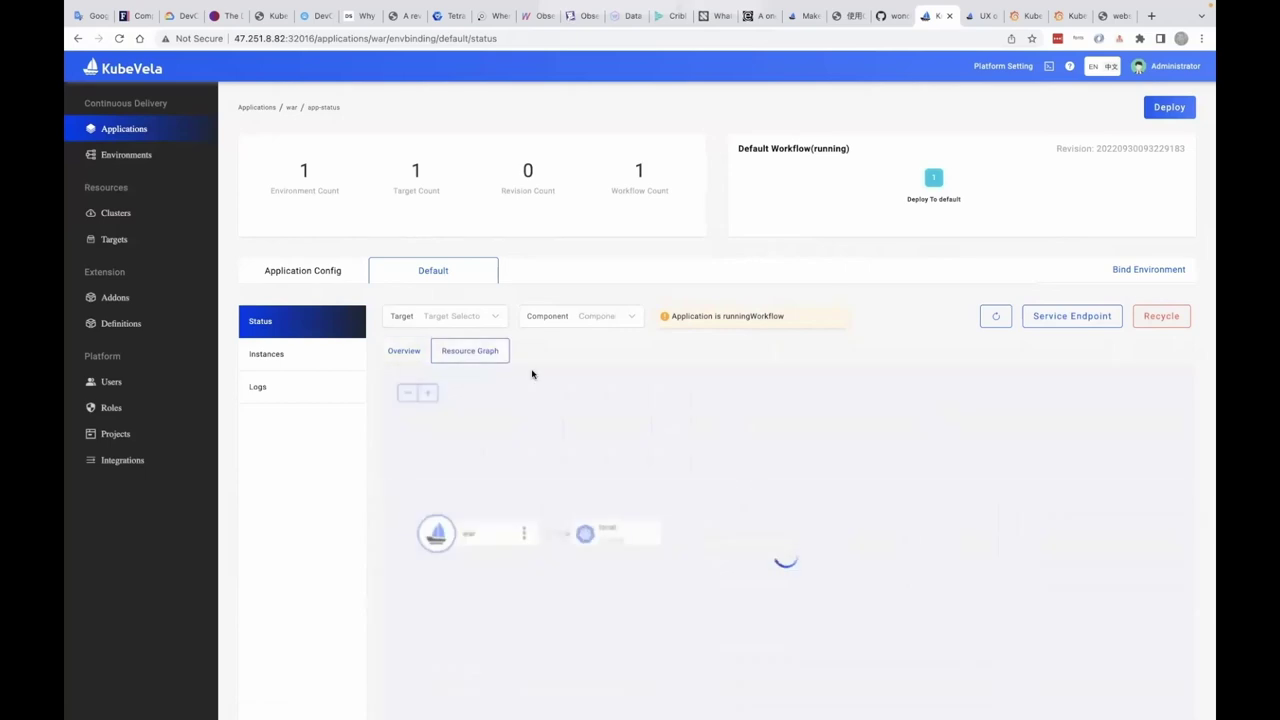
mouse_move(1100, 484)
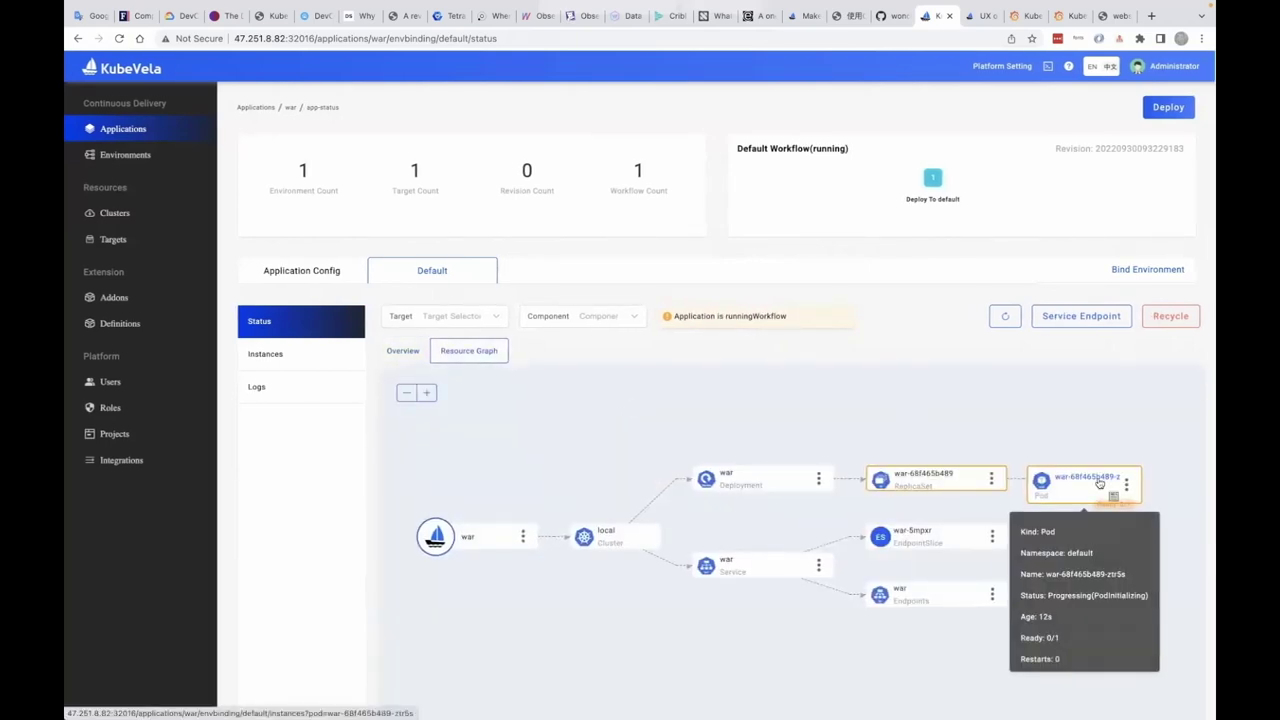
click(362, 395)
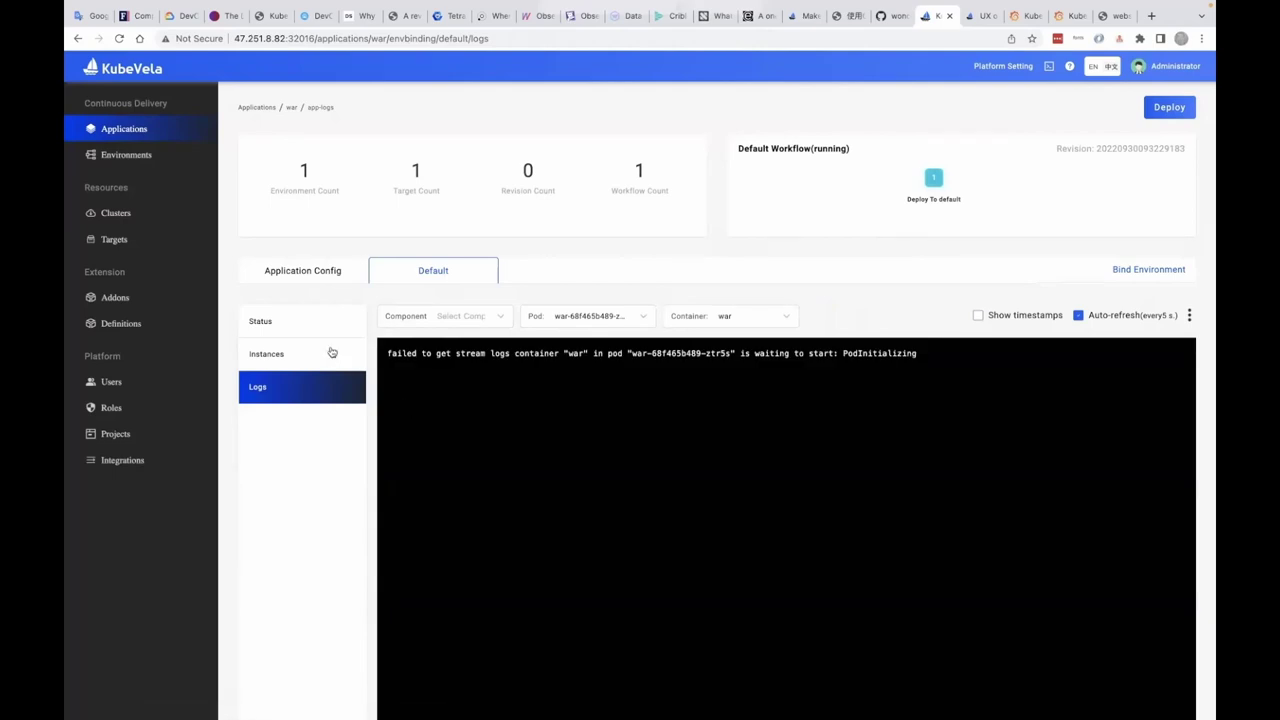
click(325, 354)
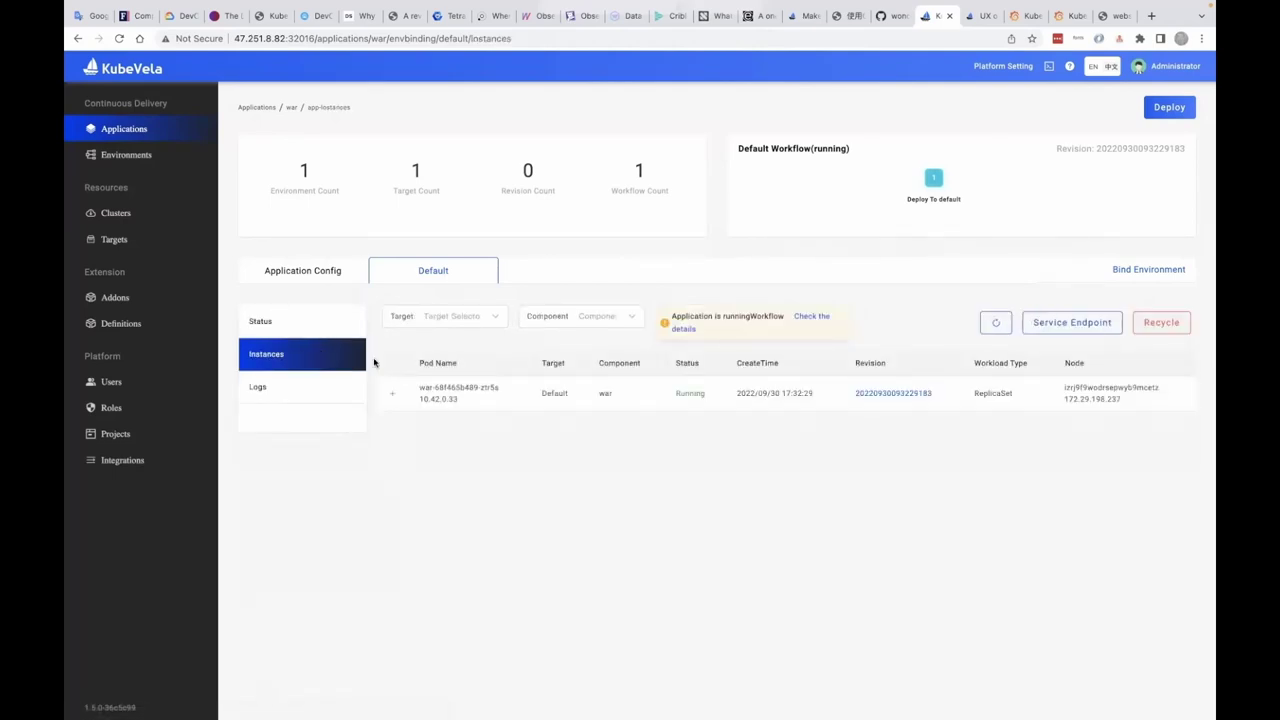
click(391, 394)
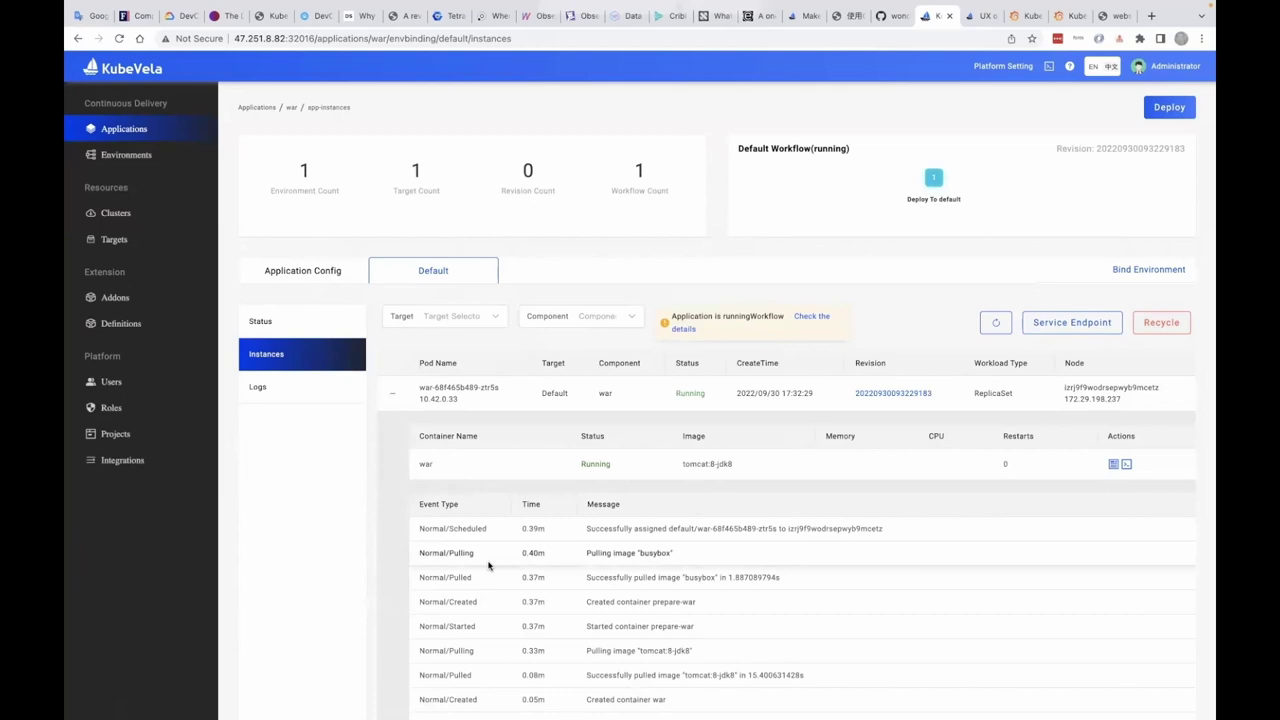
scroll(489, 566, down, 3)
scroll(489, 566, up, 3)
scroll(489, 566, down, 1)
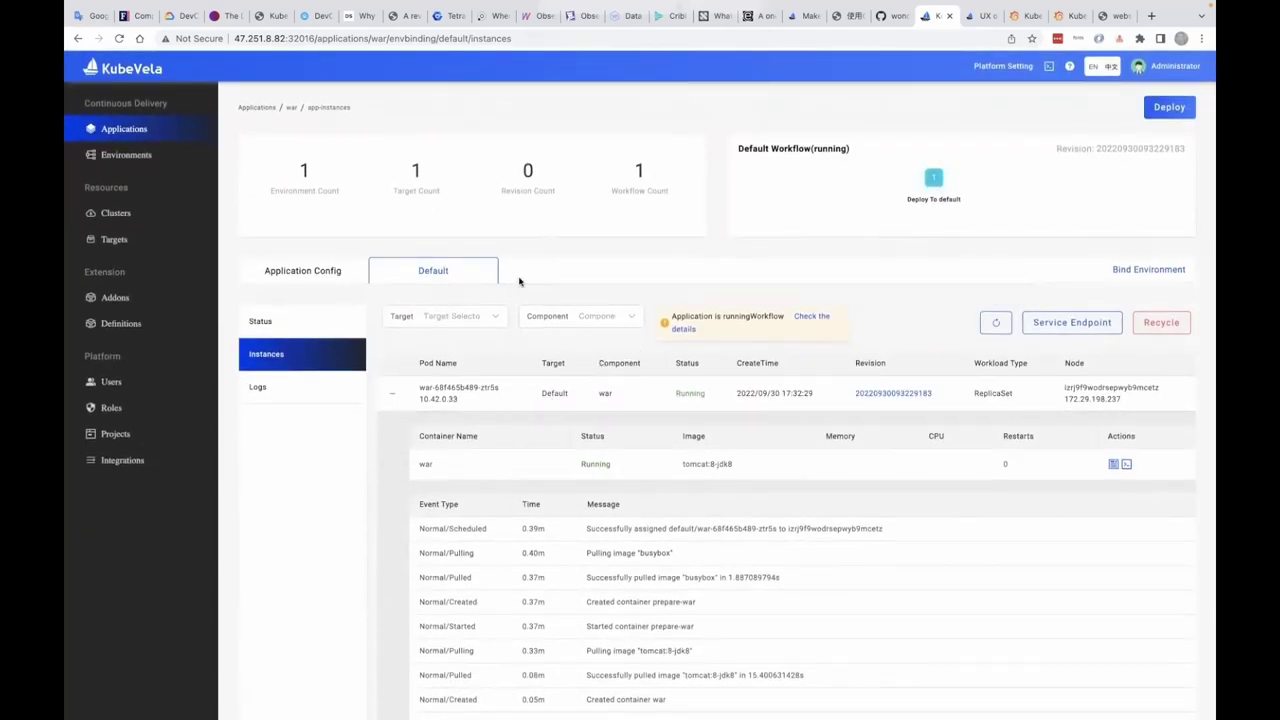
- Open the war service endpoint from the Resource Graph in a new tab, appending /sample
click(338, 271)
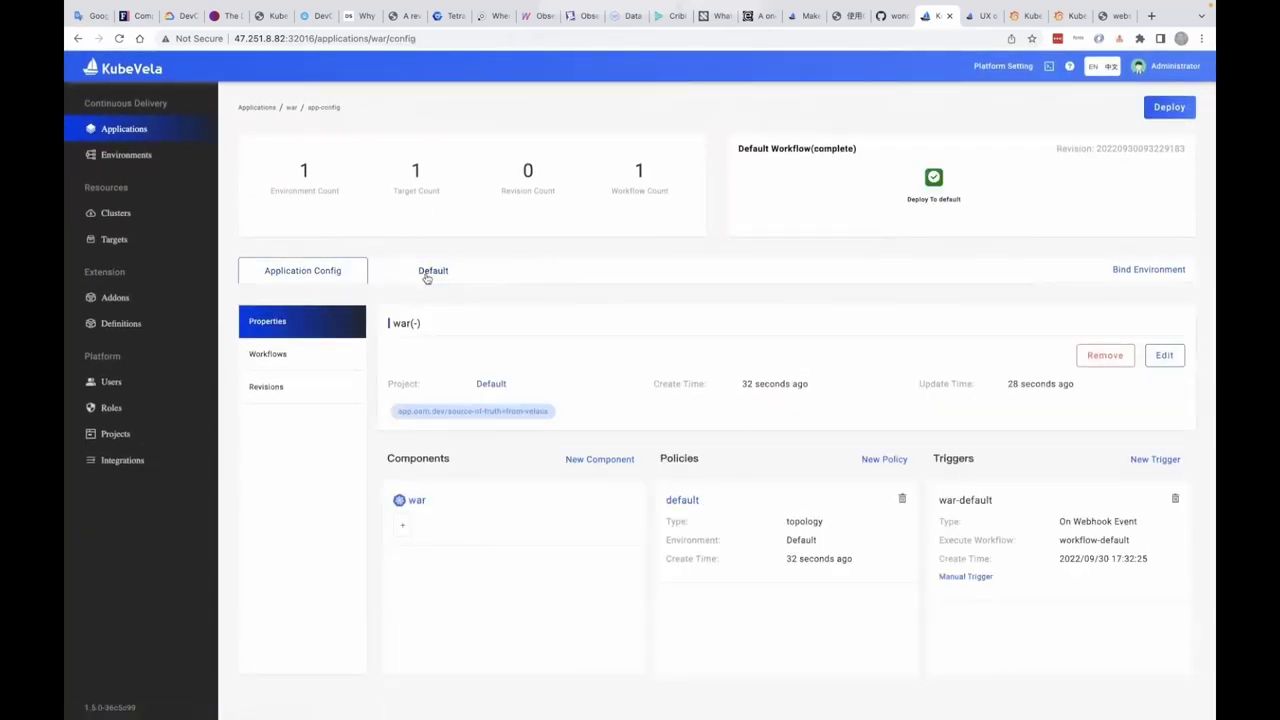
click(426, 276)
click(467, 352)
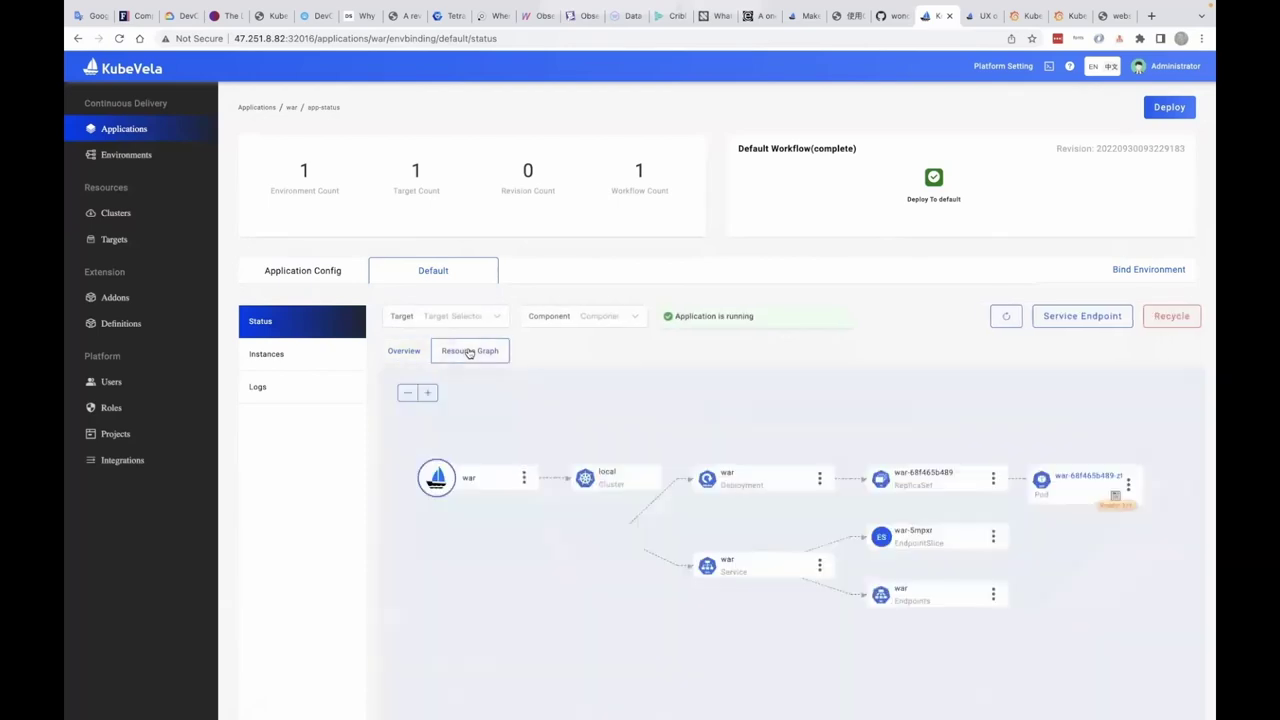
mouse_move(1074, 315)
click(1072, 352)
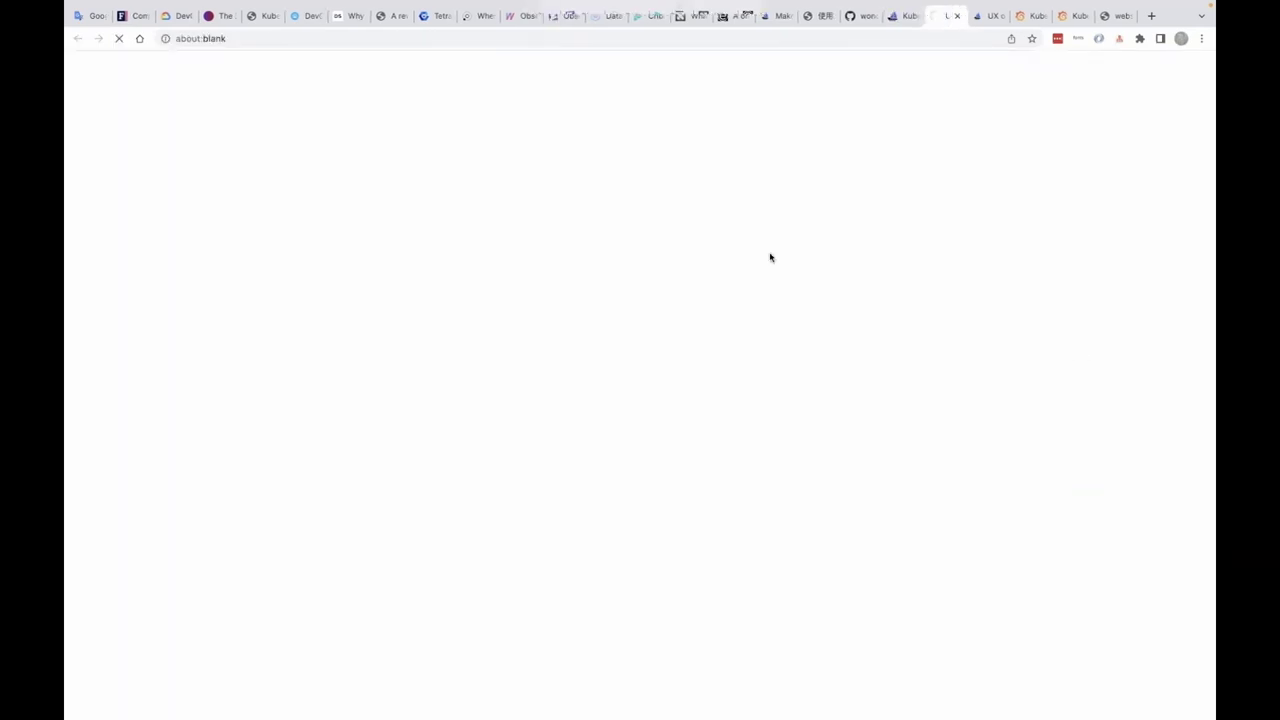
click(474, 44)
click(474, 44)
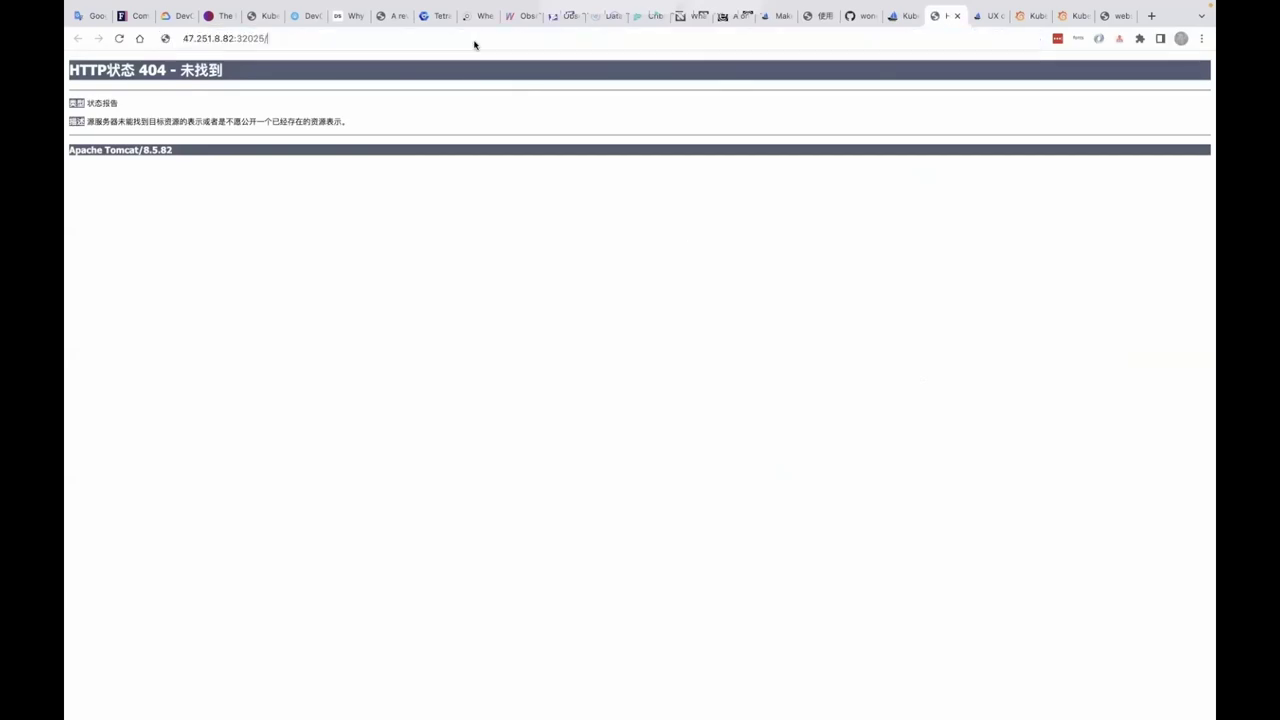
text(/)
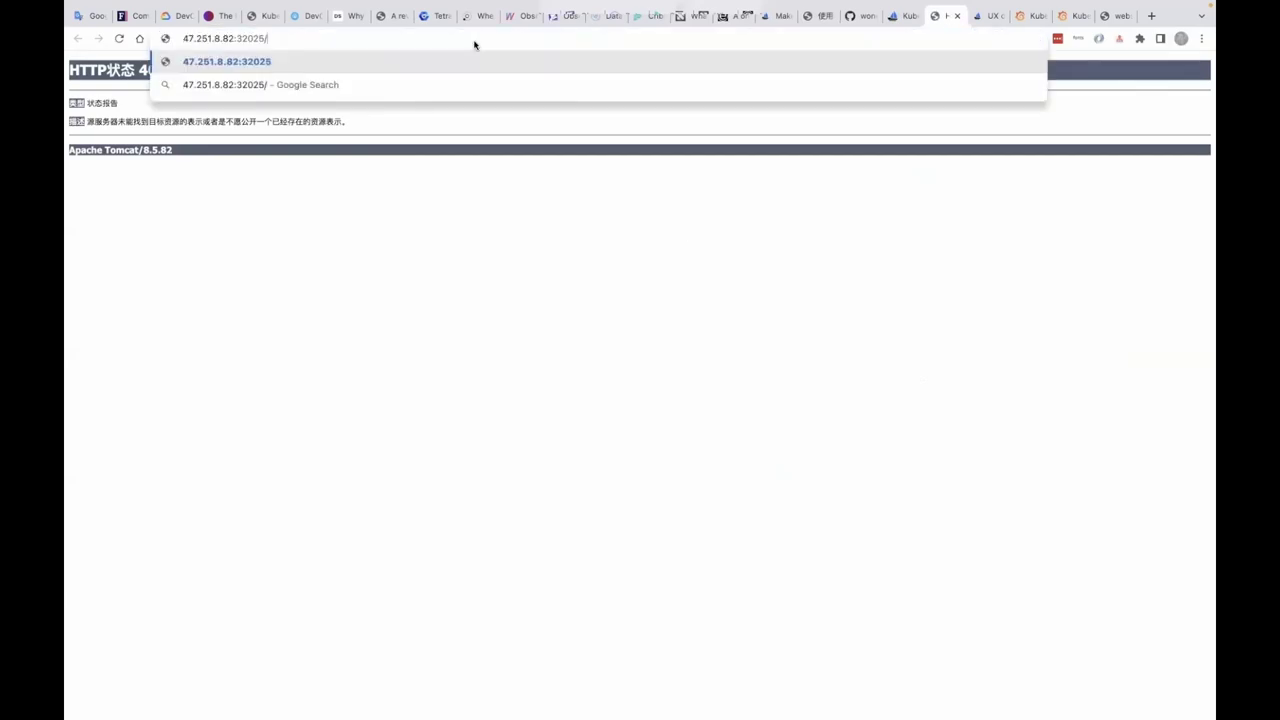
text(sample)
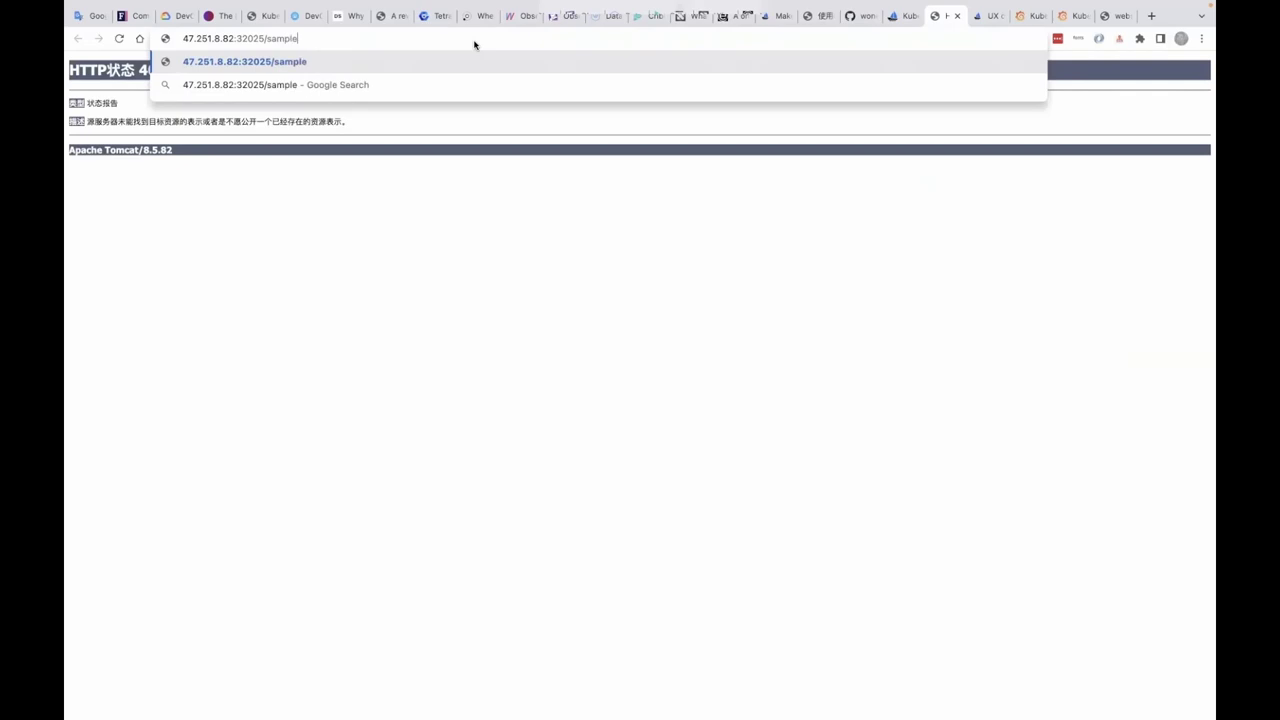
- Load the /sample page on port 32025 showing 'Hello, World', then return to the KubeVela tab
key(Return)
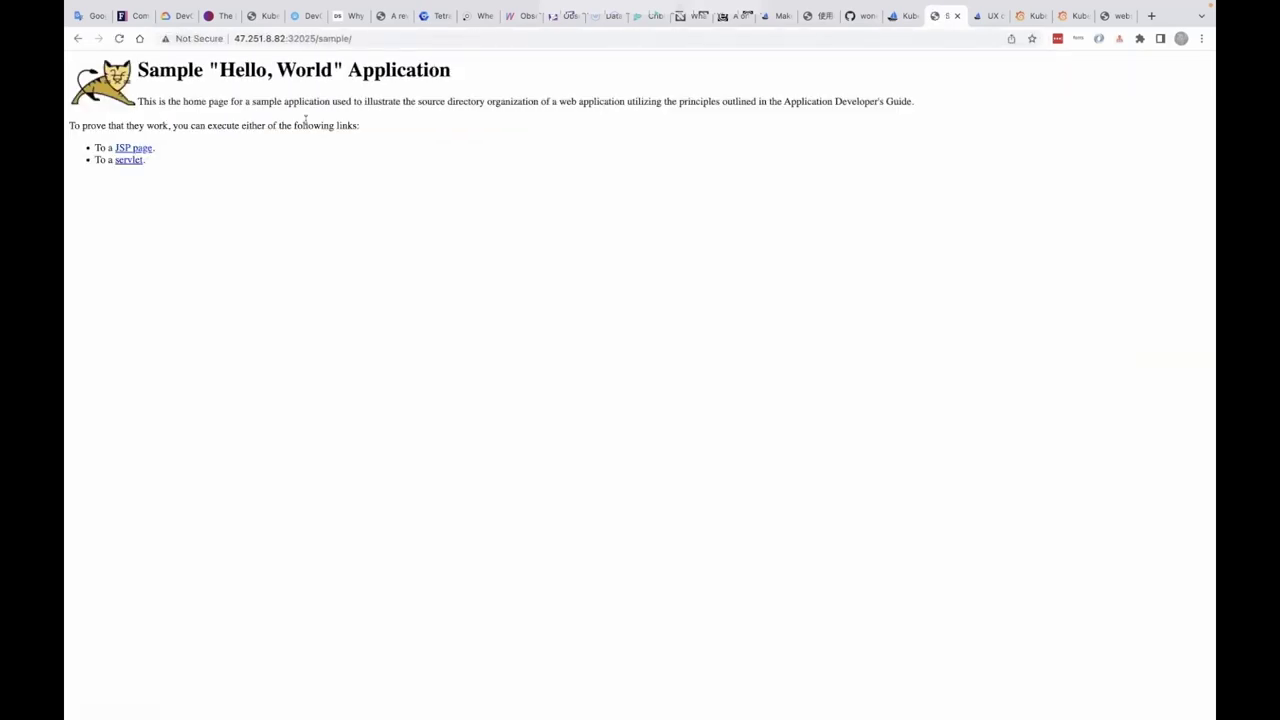
drag(219, 69, 331, 69)
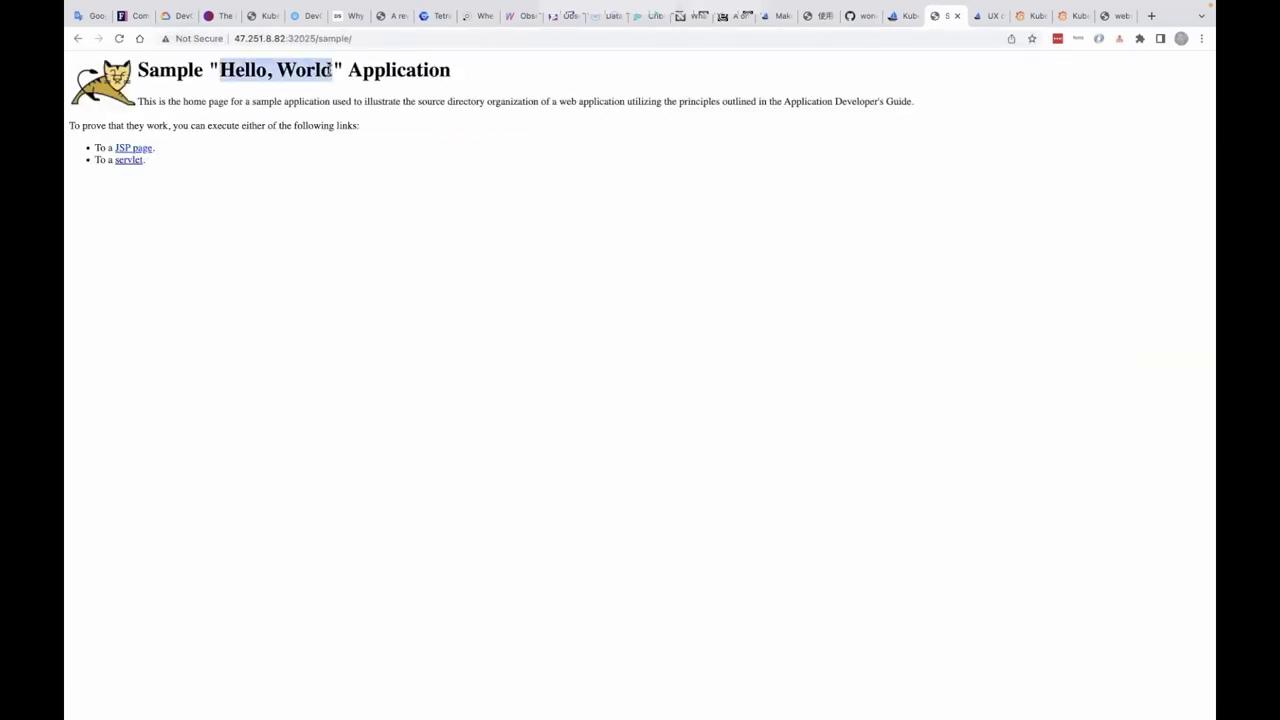
click(304, 231)
key(ctrl+shift+Tab)
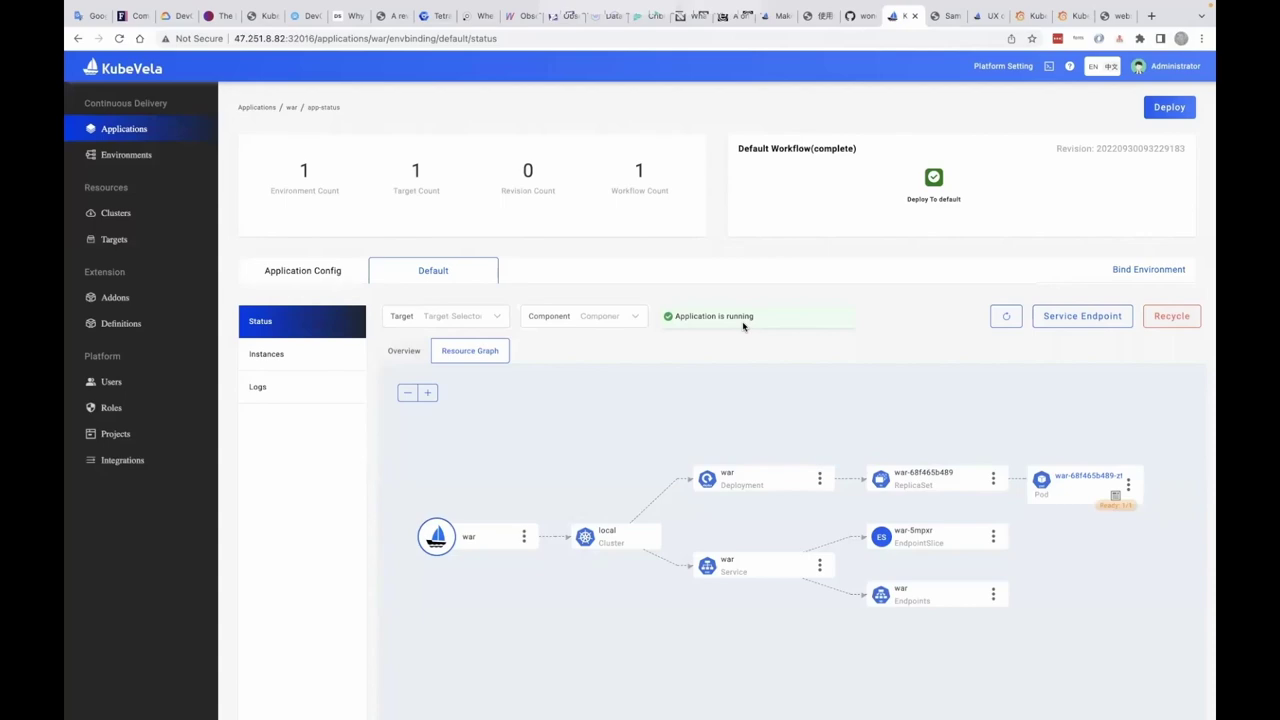
- Collapse the war-definition folder in VS Code, then return to the KubeVela page's address bar
key(ctrl+Left)
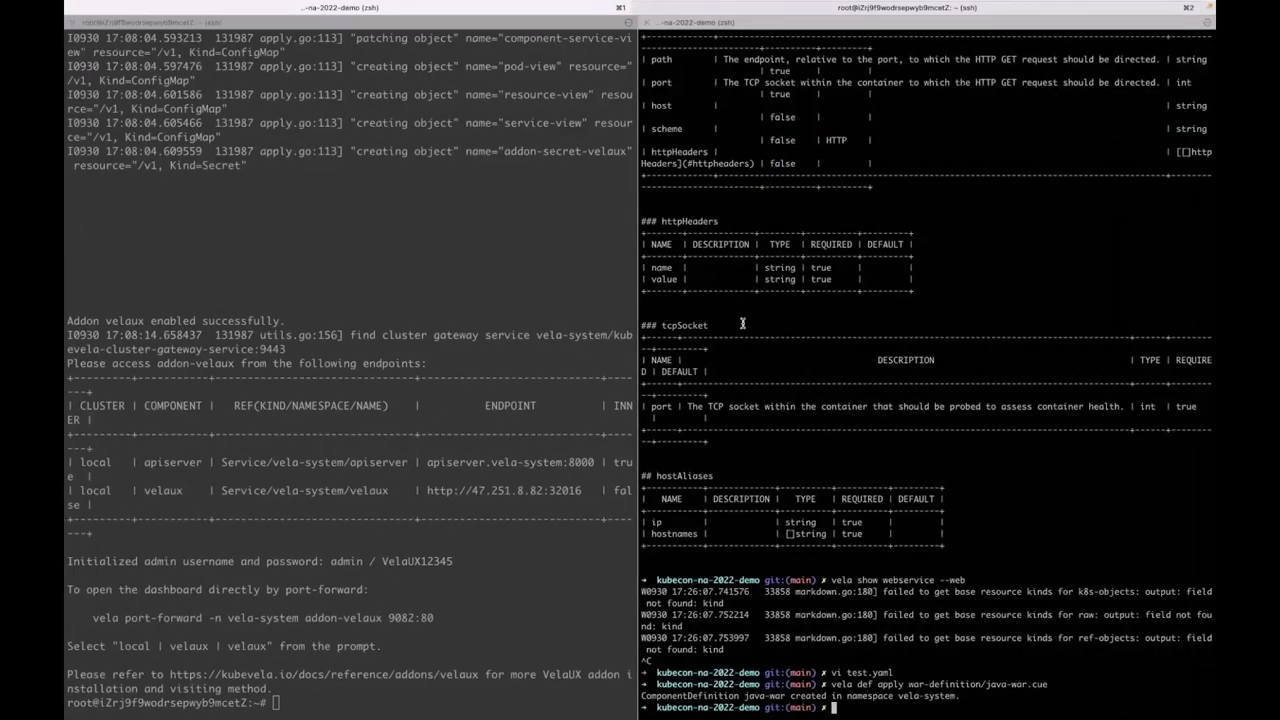
key(ctrl+Left)
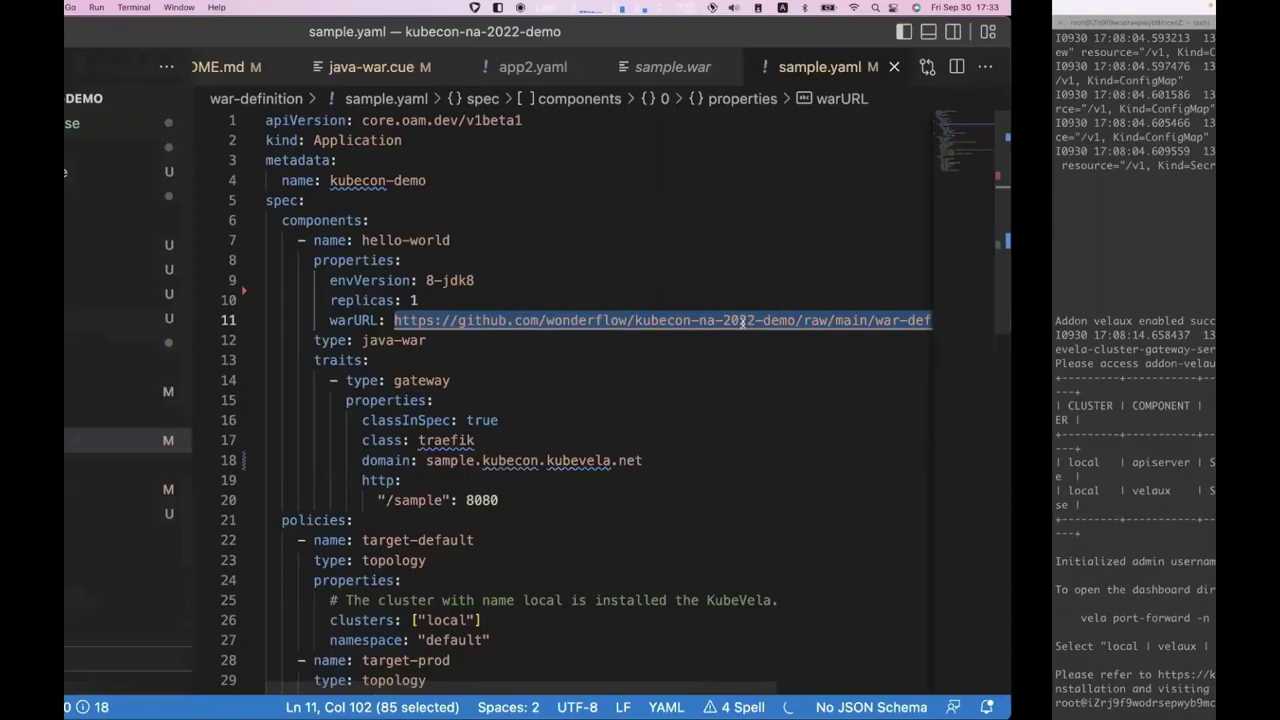
click(229, 343)
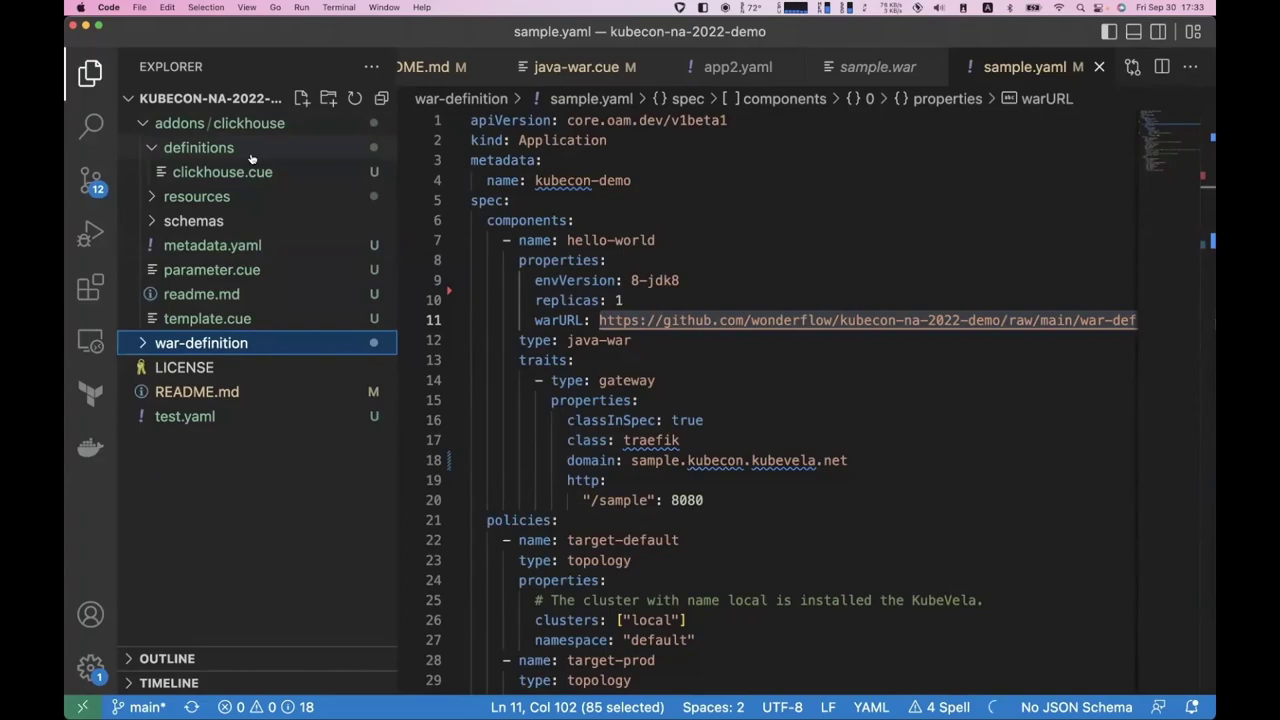
key(ctrl+Right)
key(ctrl+Right)
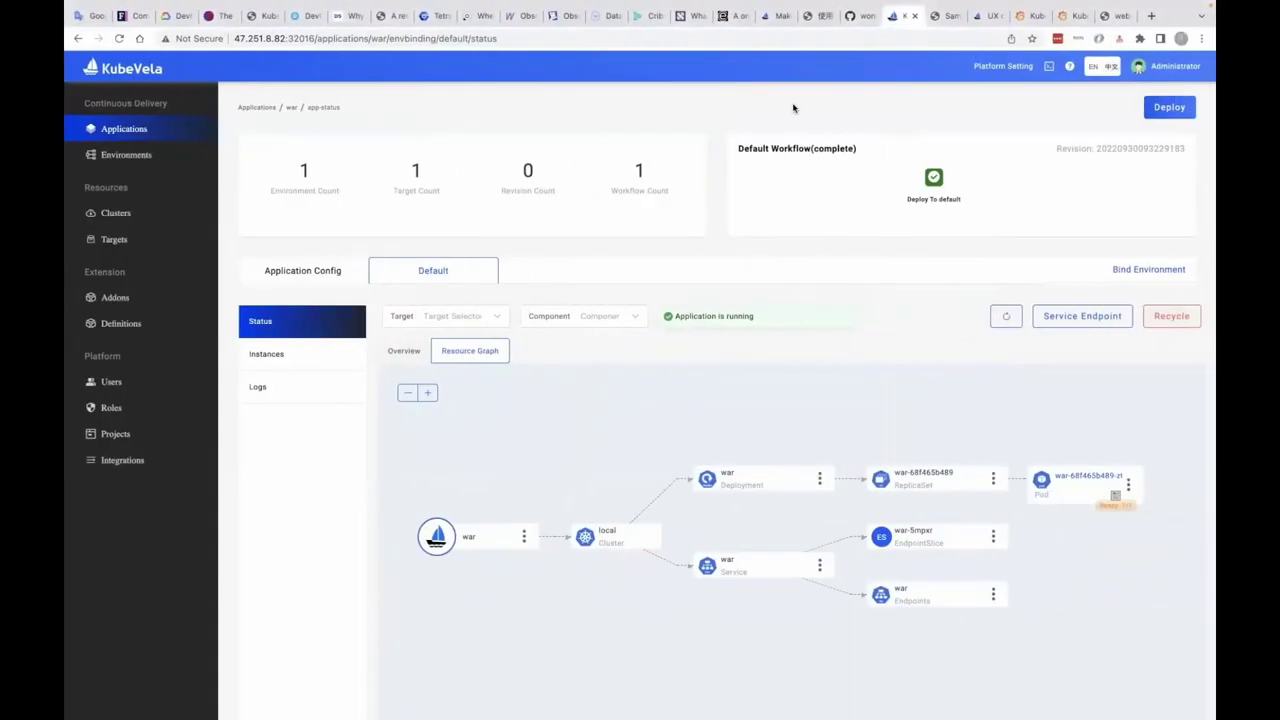
click(961, 41)
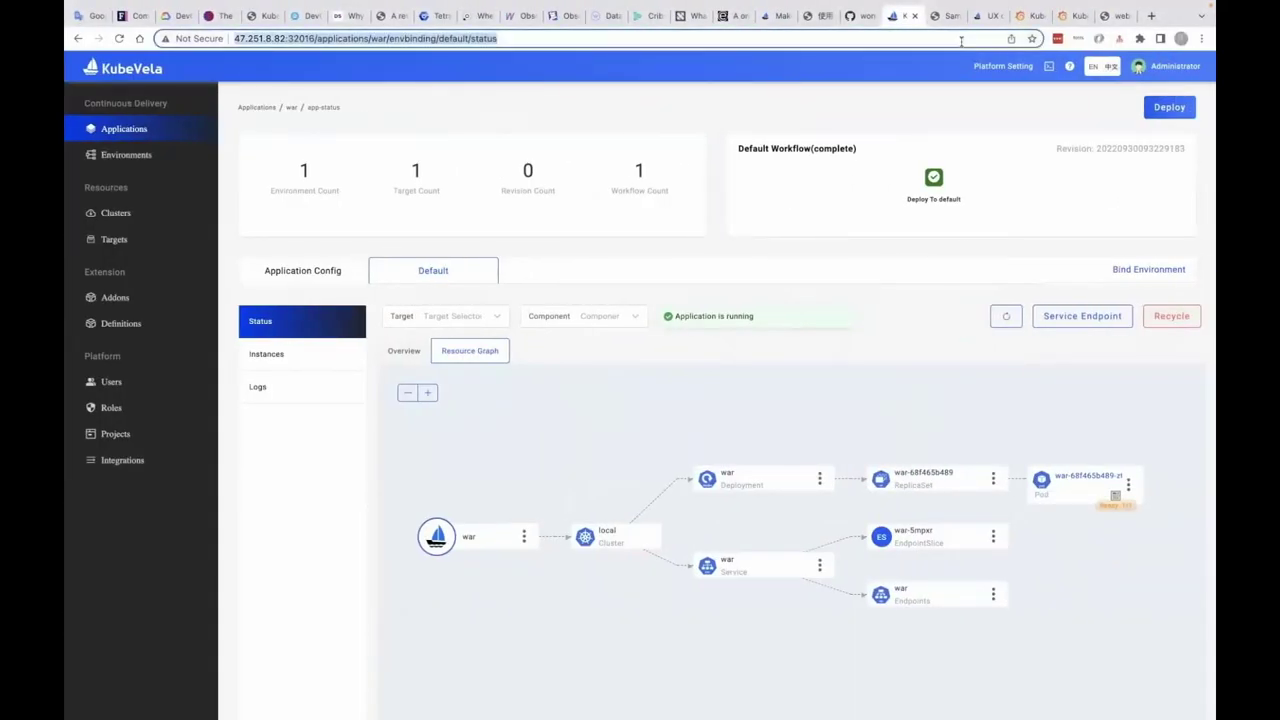
- Open the Altinity clickhouse-operator GitHub repository in a new tab and look over its file list and README
click(1151, 16)
text(cl)
key(Return)
scroll(737, 306, down, 5)
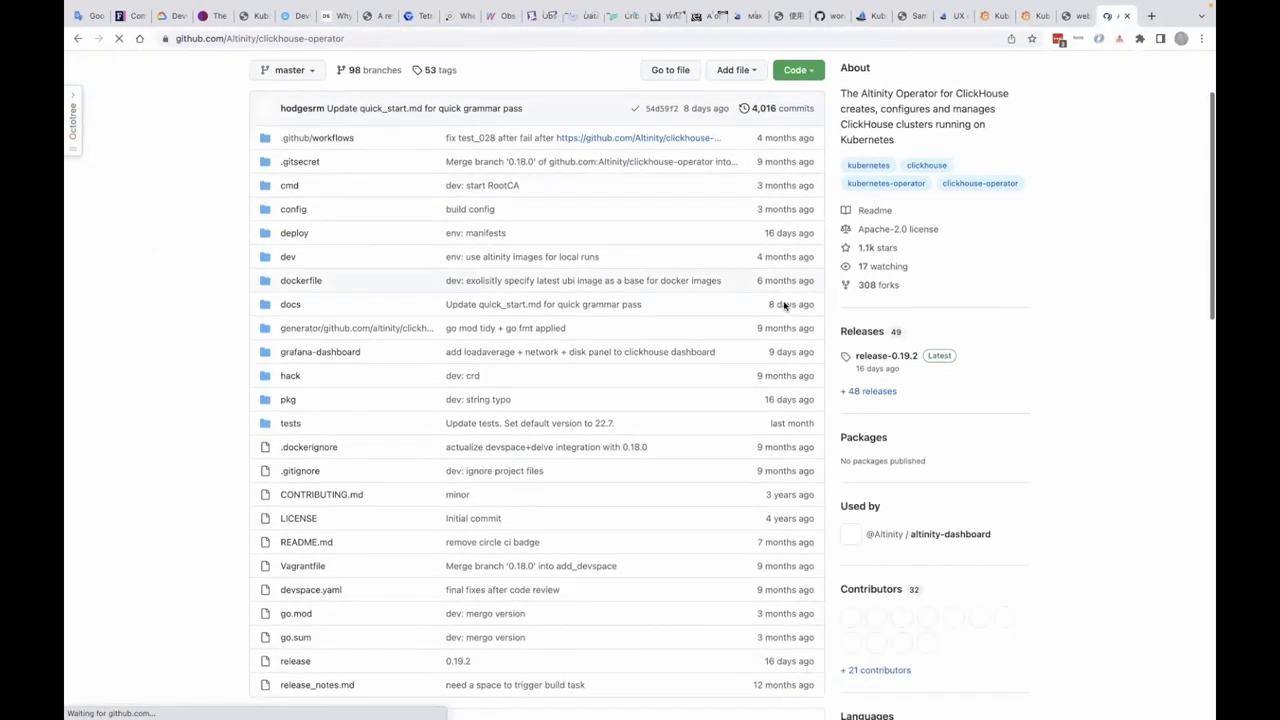
scroll(730, 295, up, 2)
scroll(700, 280, up, 2)
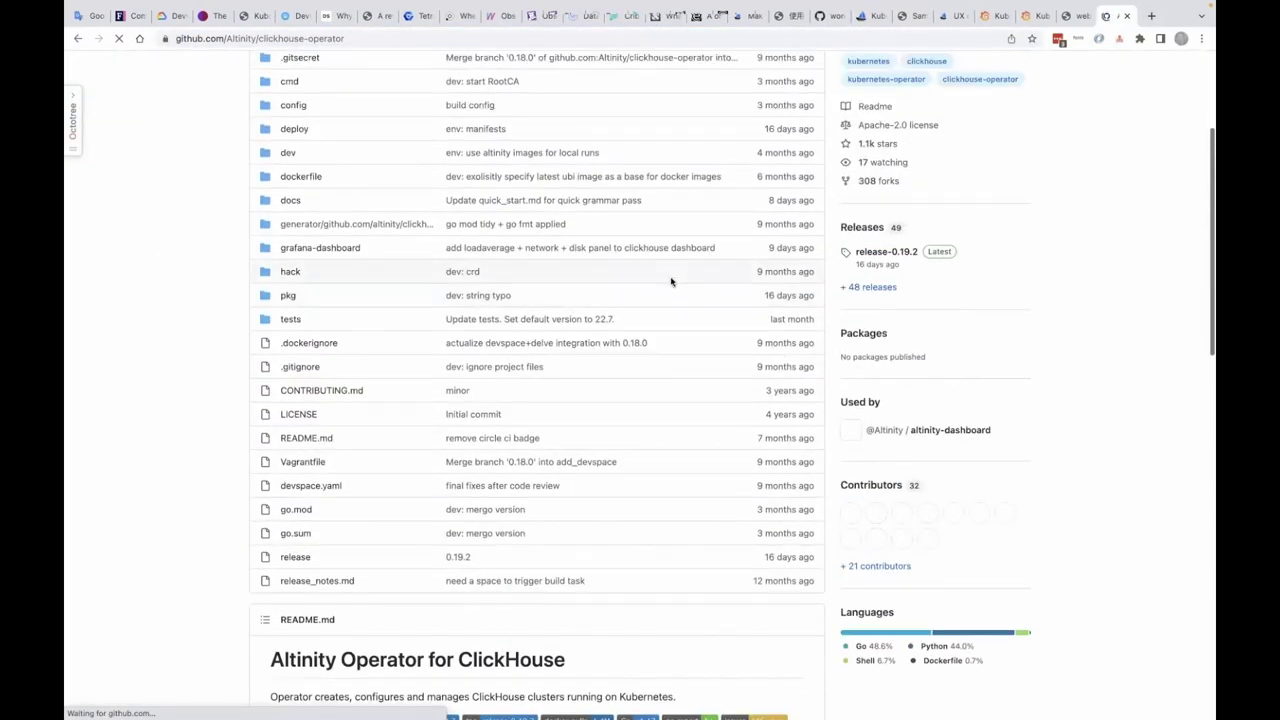
scroll(671, 280, down, 3)
key(ctrl+Left)
key(ctrl+Left)
key(ctrl+Left)
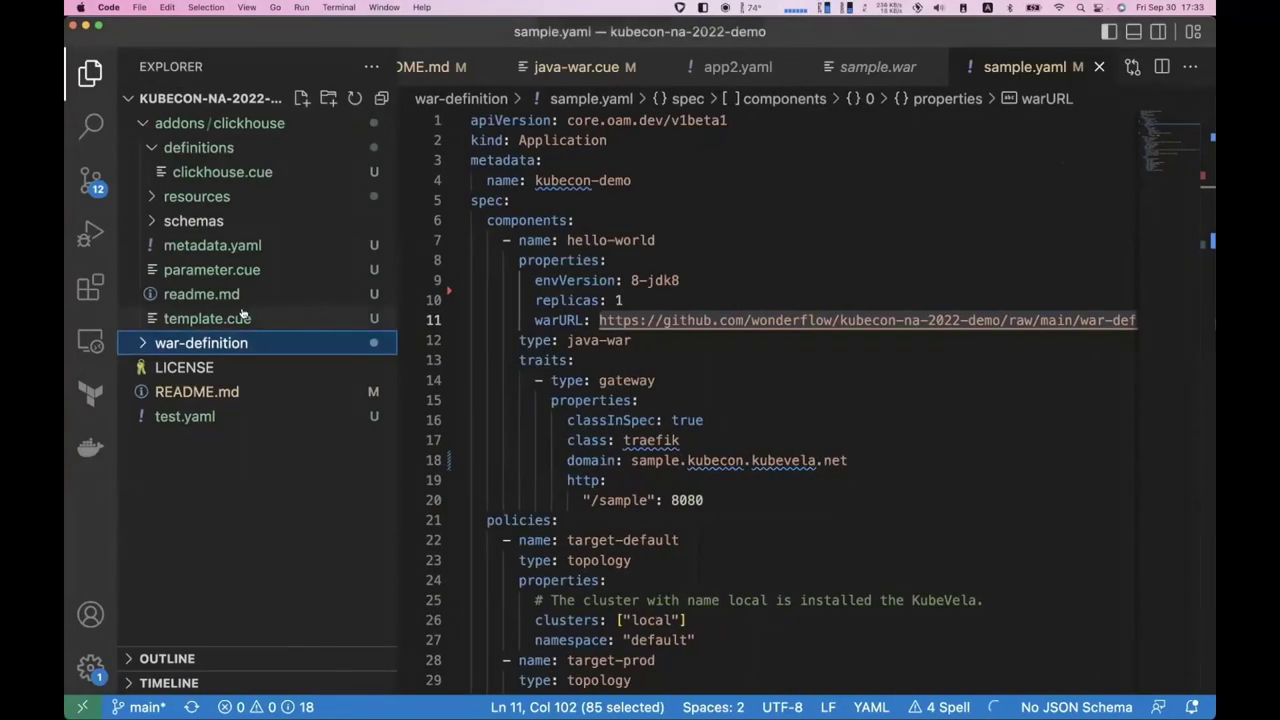
- Open clickhouse.cue and read through the operator install bundle URL line
click(222, 172)
scroll(507, 201, down, 5)
scroll(507, 201, up, 5)
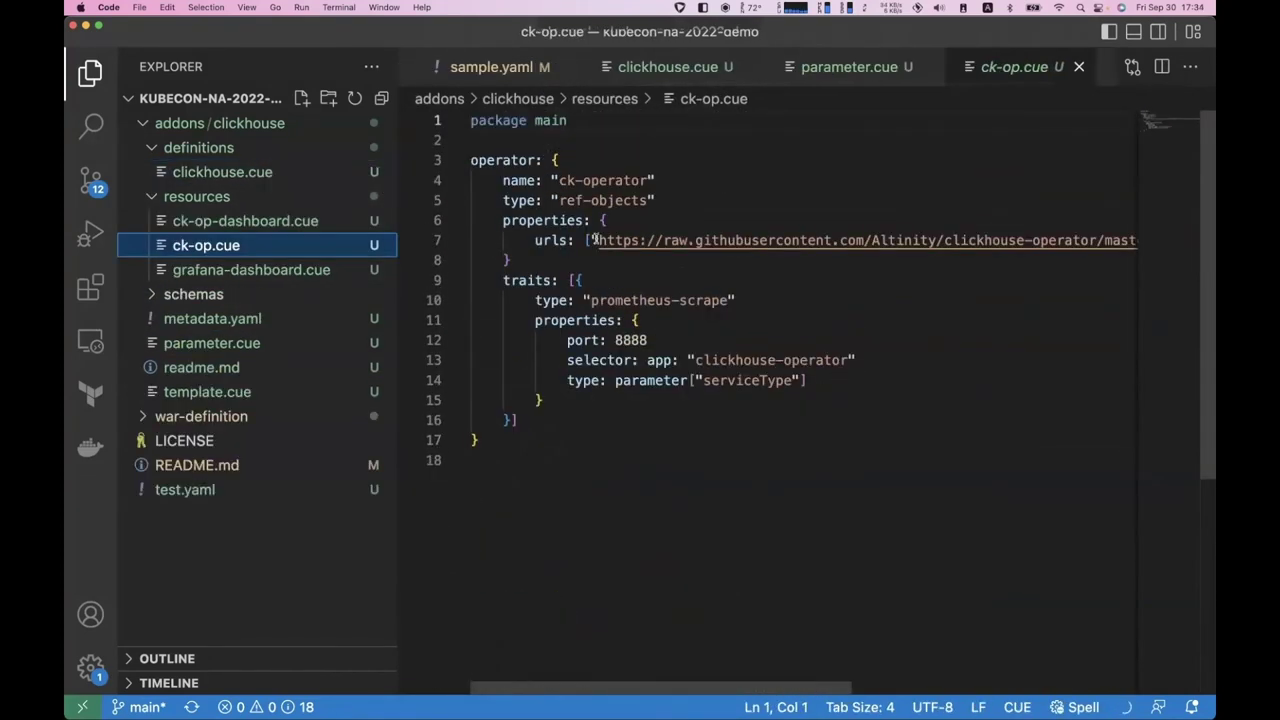
click(586, 240)
scroll(700, 240, right, 10)
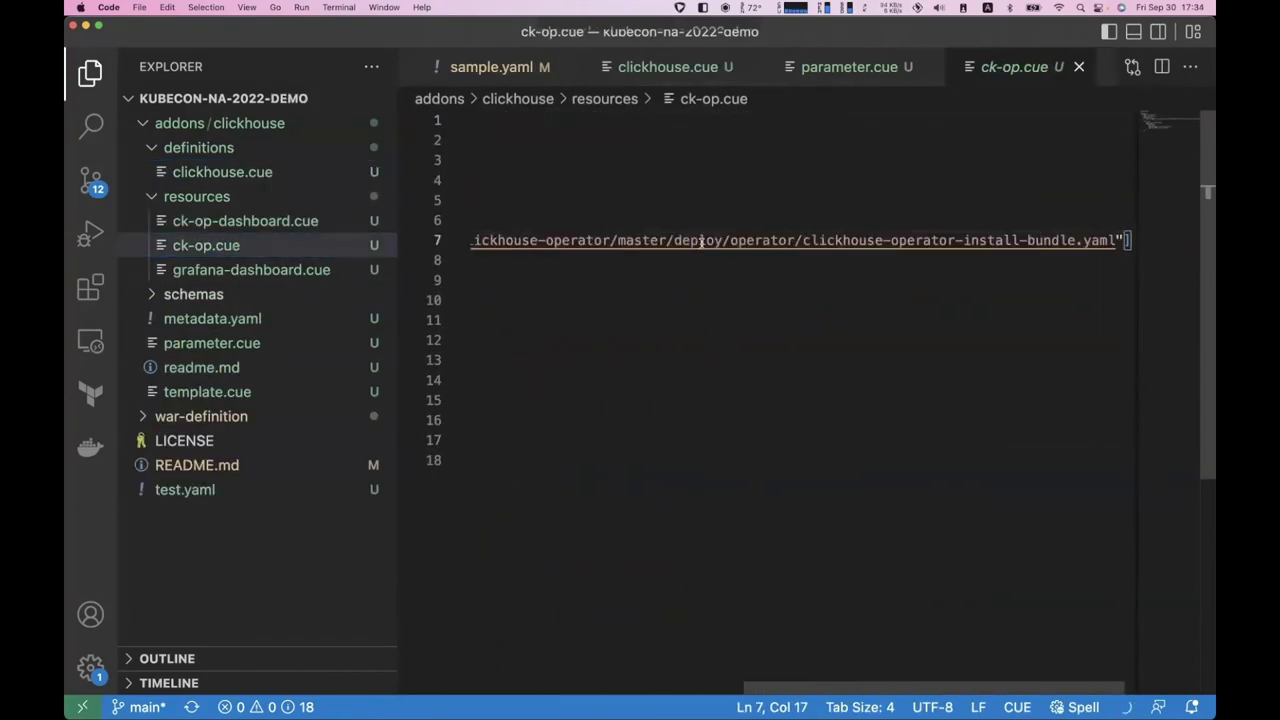
scroll(1000, 283, left, 10)
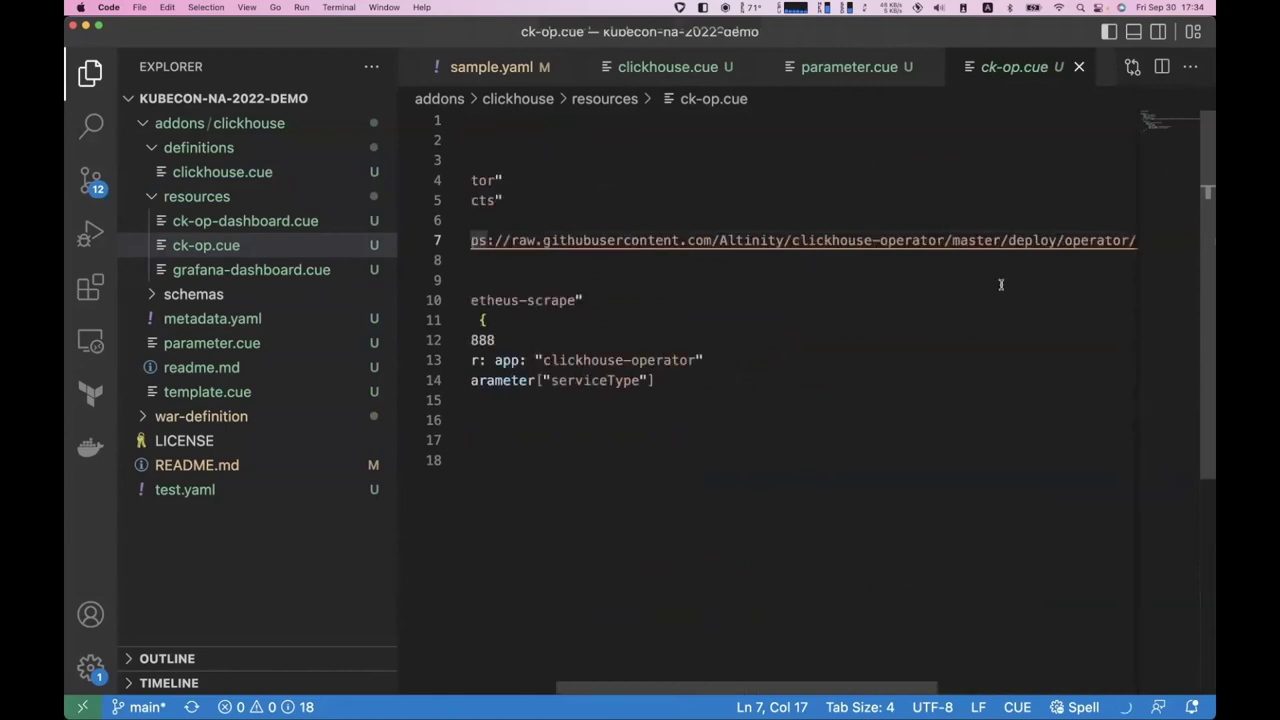
scroll(1000, 284, right, 10)
scroll(1038, 274, left, 10)
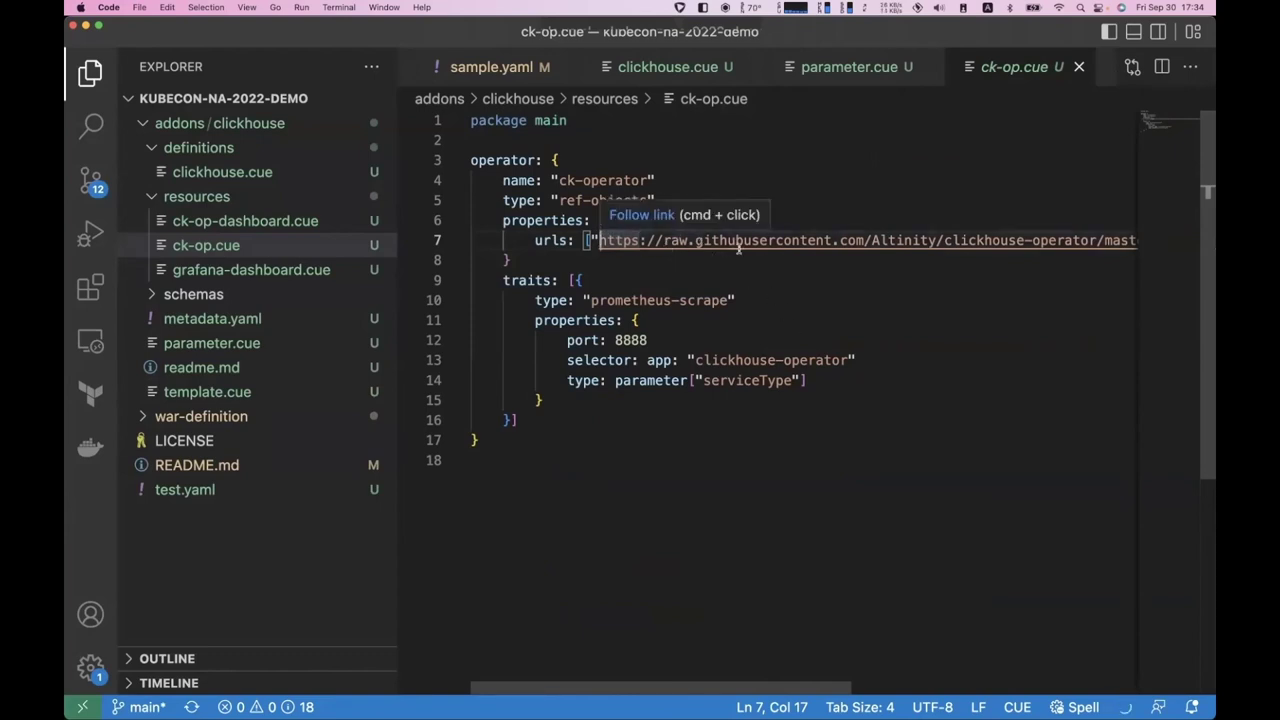
scroll(772, 249, right, 10)
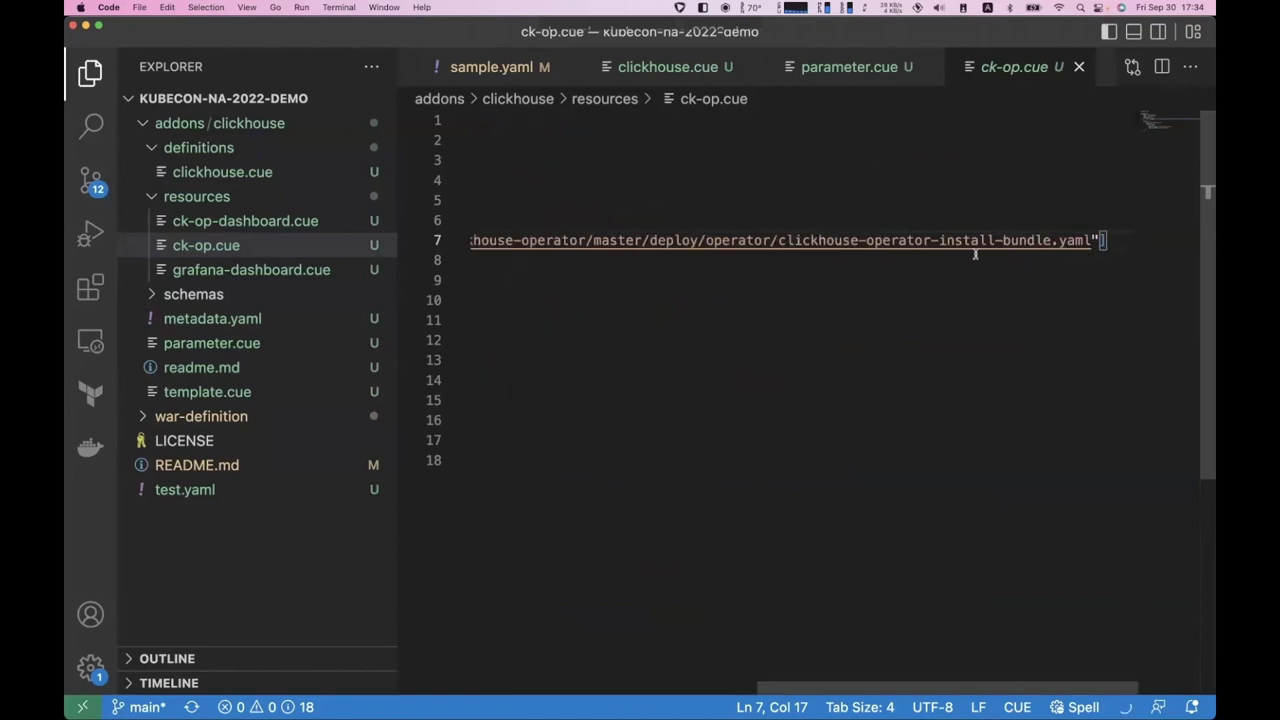
scroll(975, 254, left, 10)
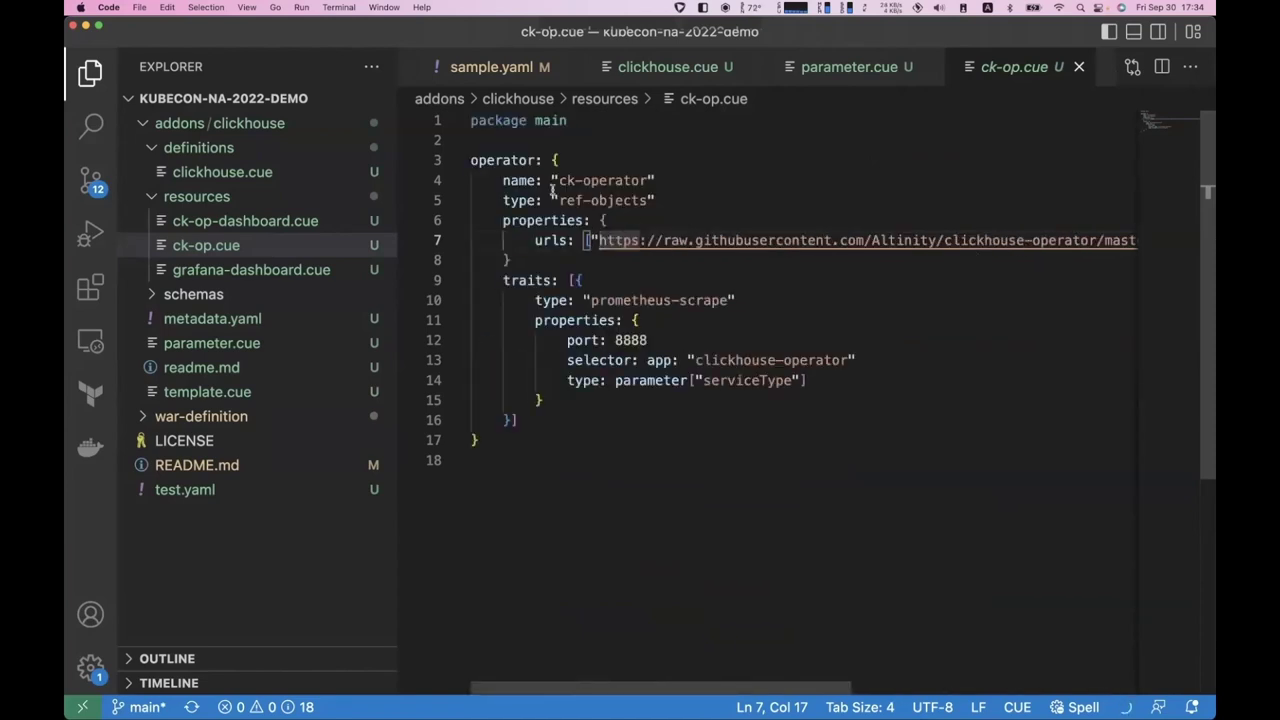
- Highlight ck-op.cue's ref-objects component type and prometheus-scrape traits block, then open ck-op-dashboard.cue
drag(559, 200, 647, 200)
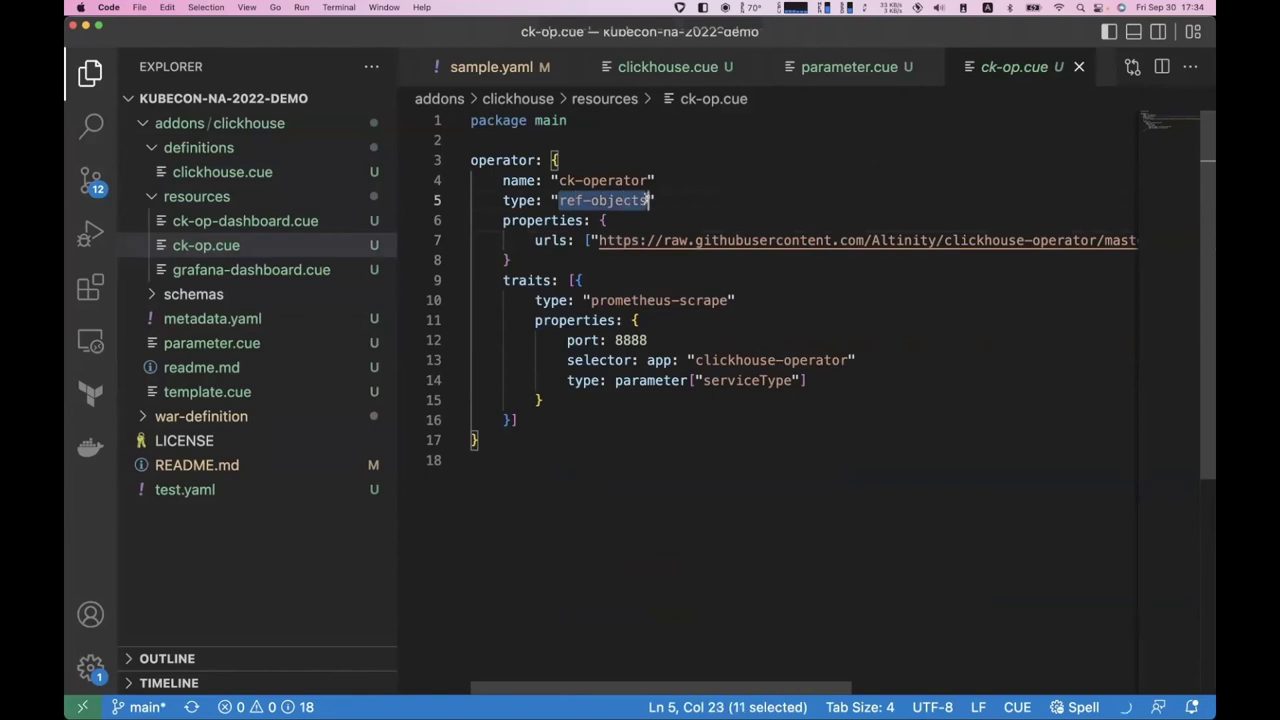
click(503, 180)
drag(503, 280, 589, 413)
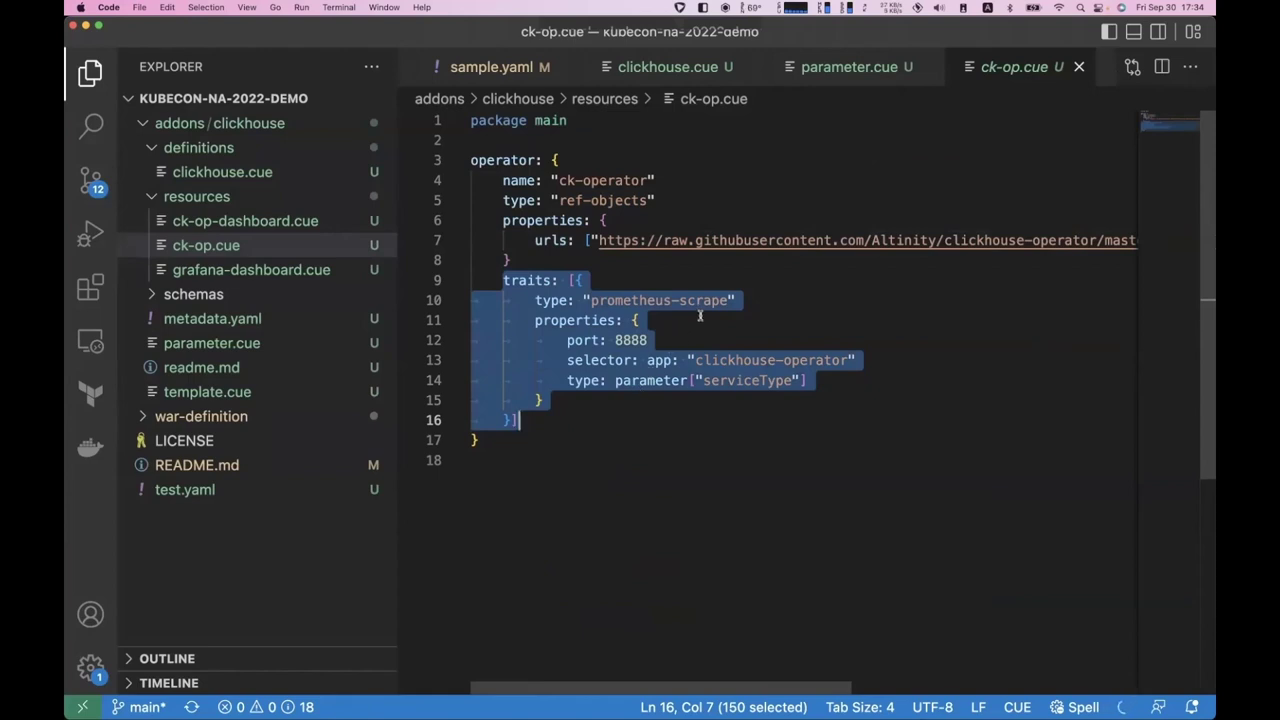
click(252, 221)
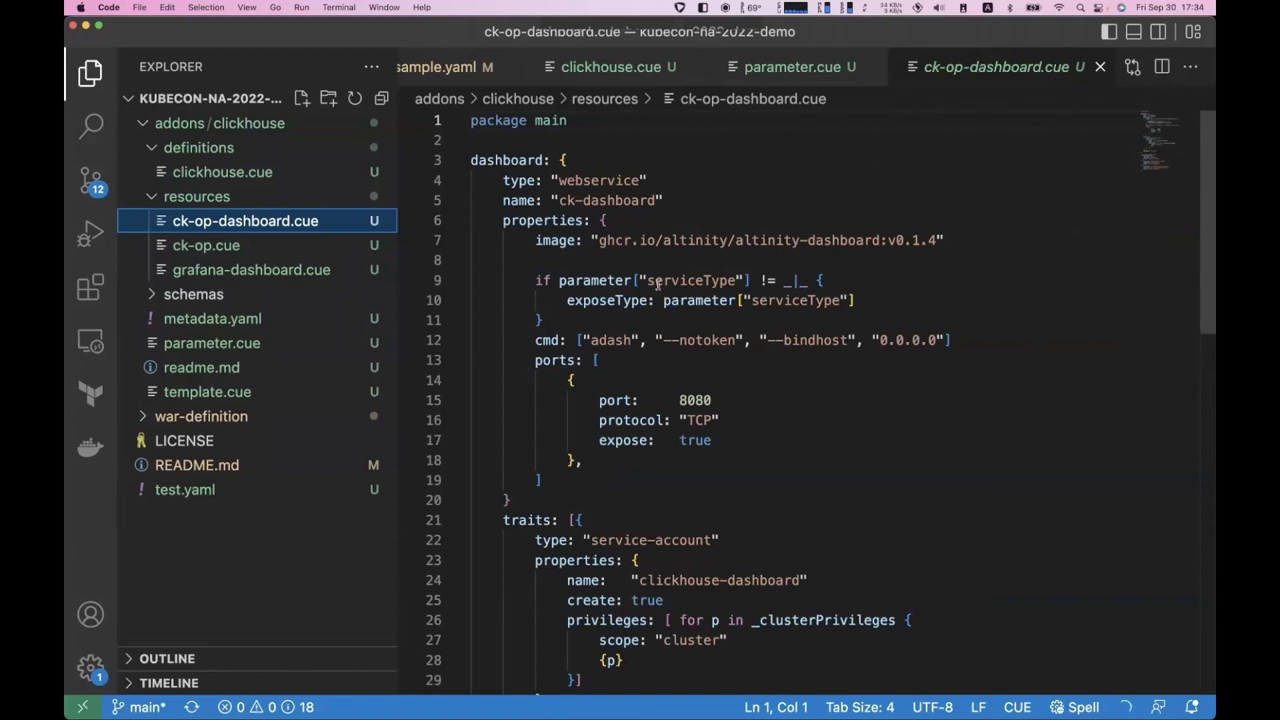
- In ck-op-dashboard.cue, highlight the altinity-dashboard image path and the webservice component type
drag(599, 240, 880, 242)
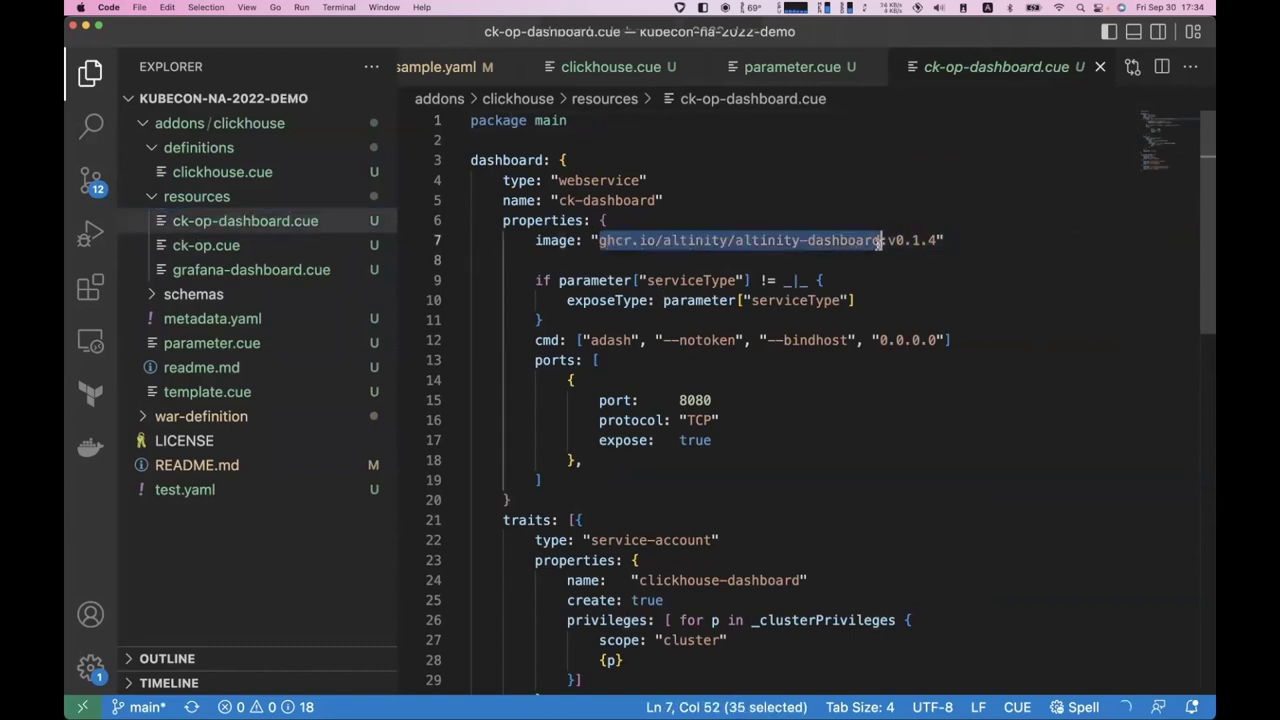
double_click(599, 181)
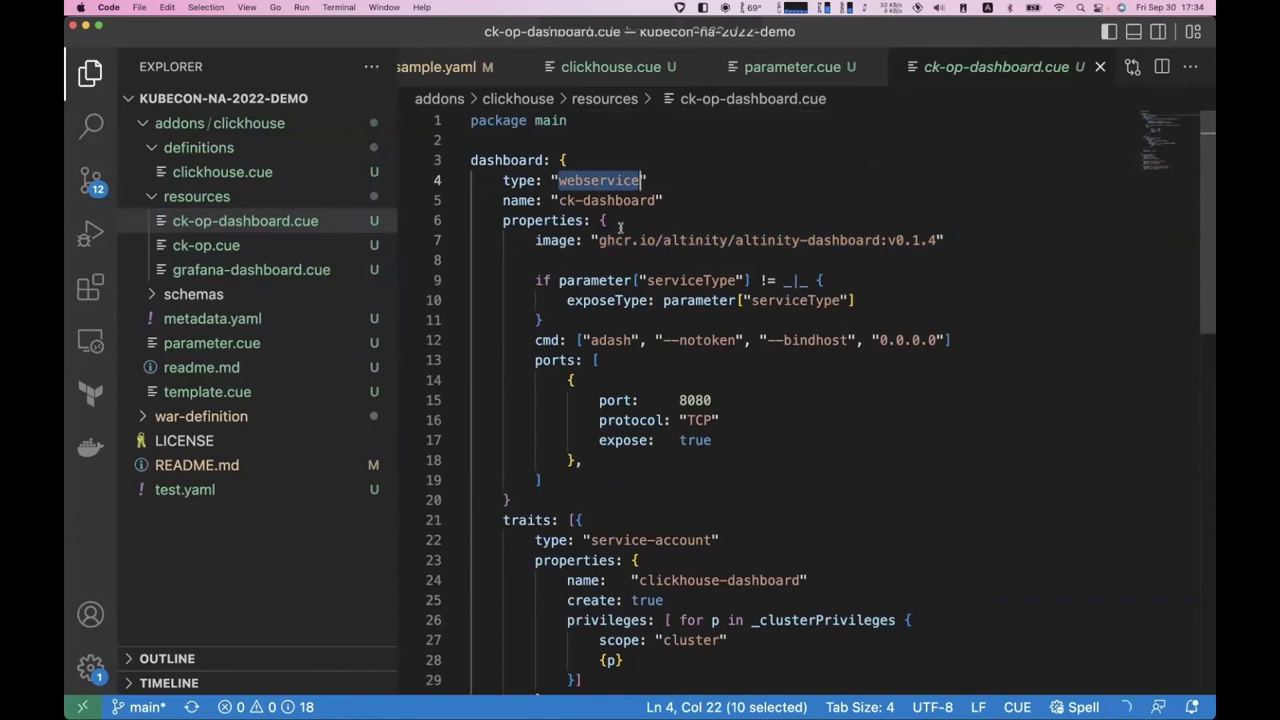
scroll(660, 300, down, 5)
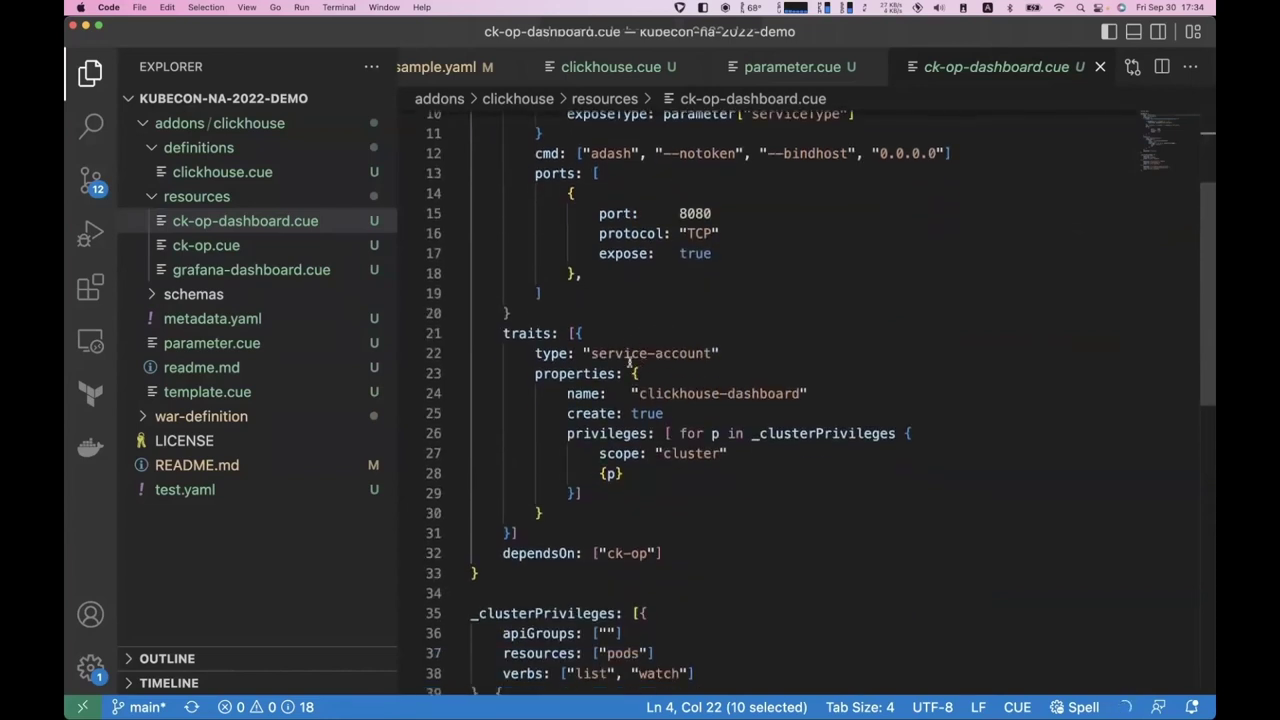
scroll(665, 427, down, 5)
scroll(665, 427, down, 10)
scroll(666, 423, up, 15)
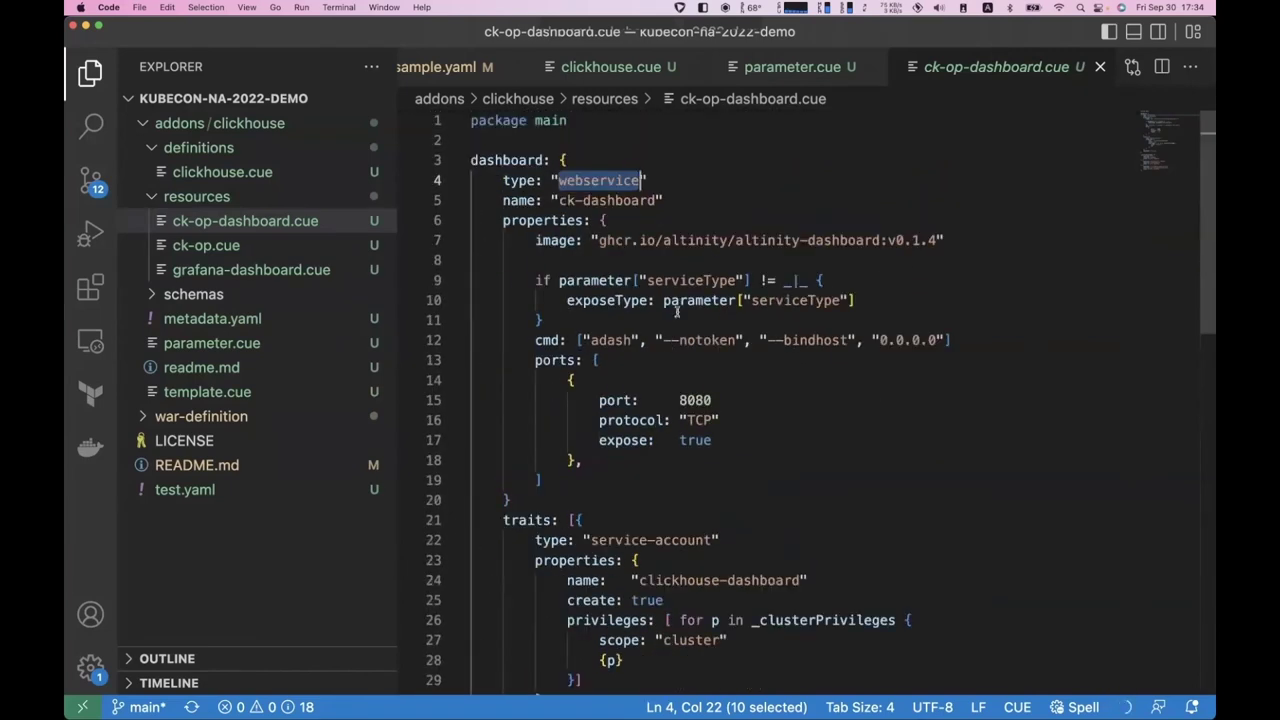
key(super+shift+e)
- Open grafana-dashboard.cue and browse the repository's grafana-dashboard folder of JSON dashboards on GitHub
click(266, 268)
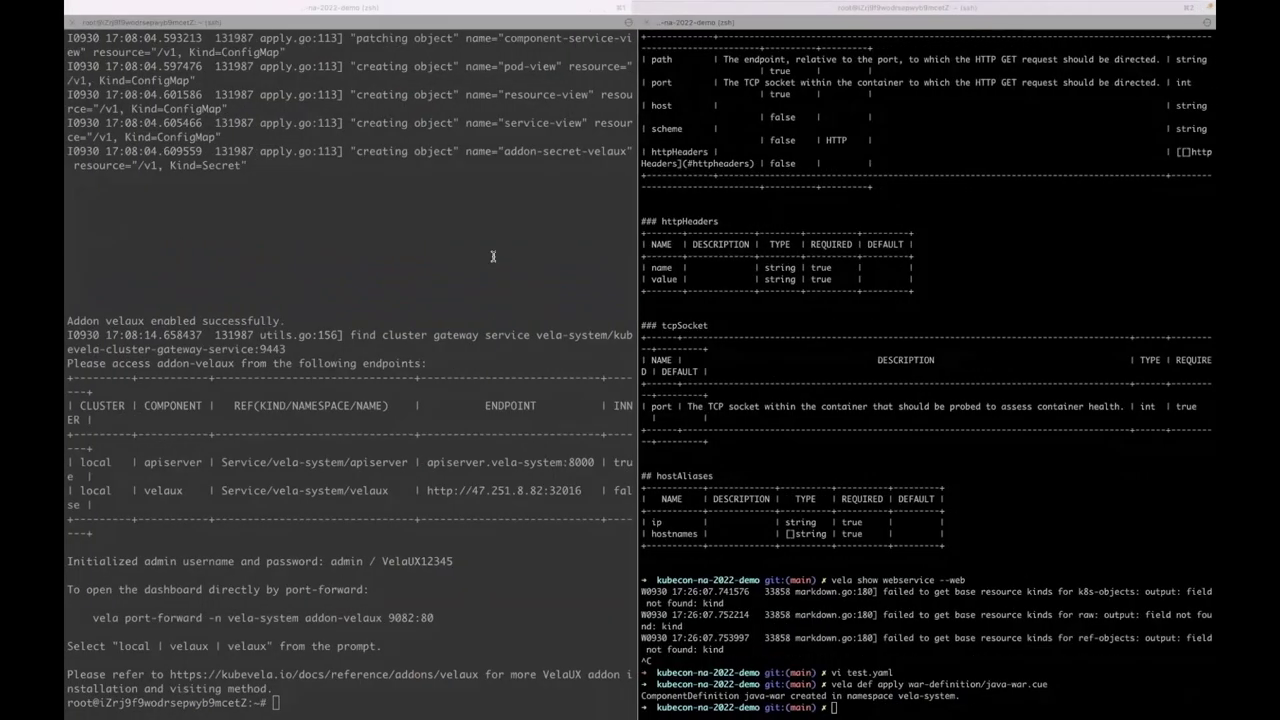
key(ctrl+Right)
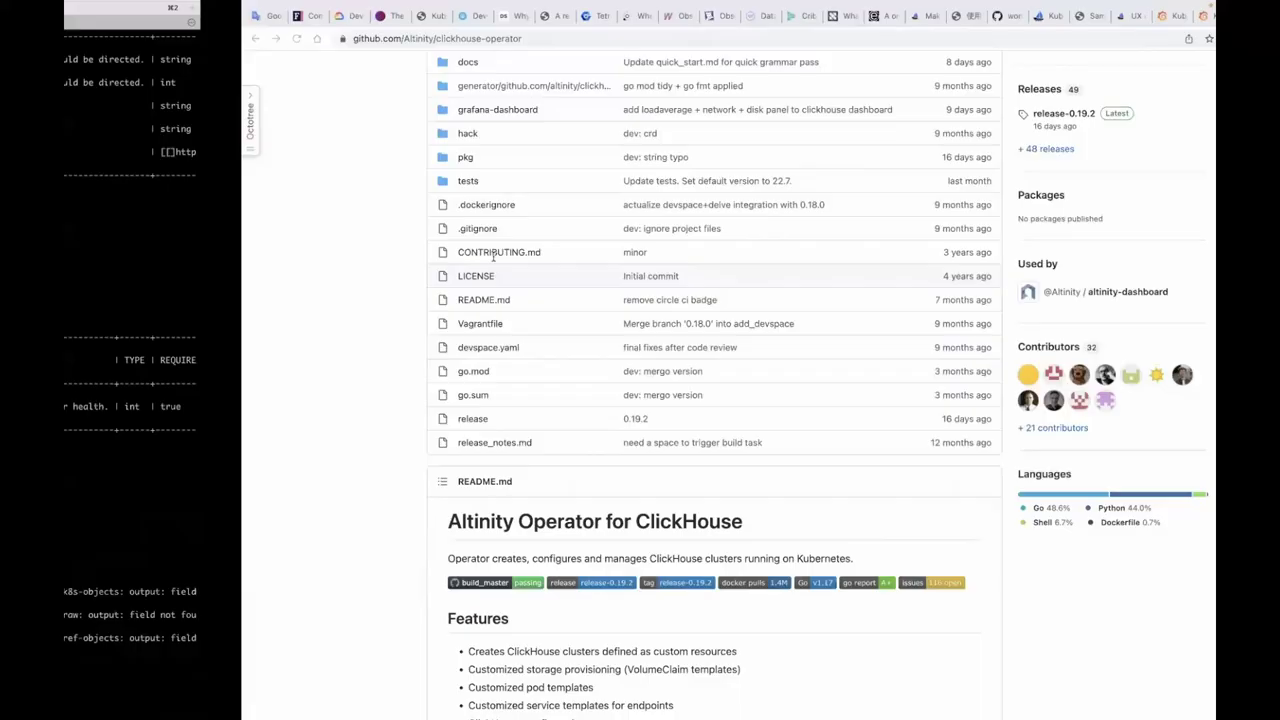
scroll(343, 181, up, 1)
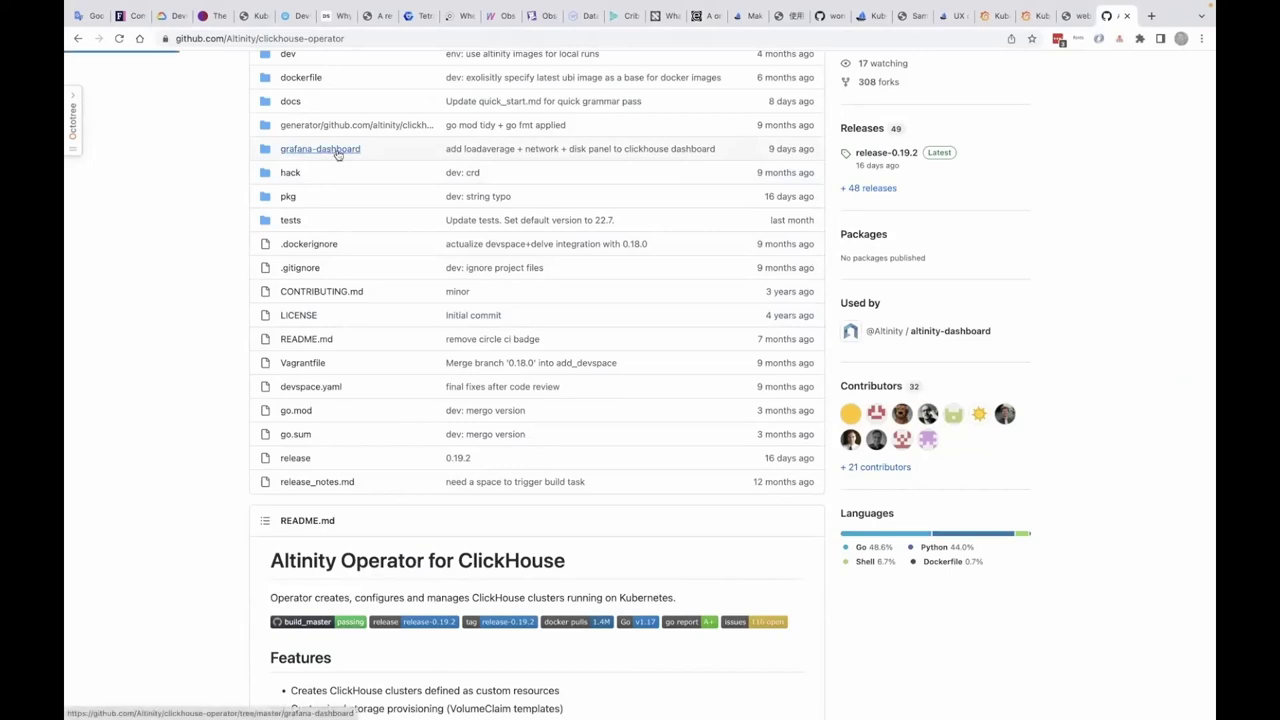
click(337, 150)
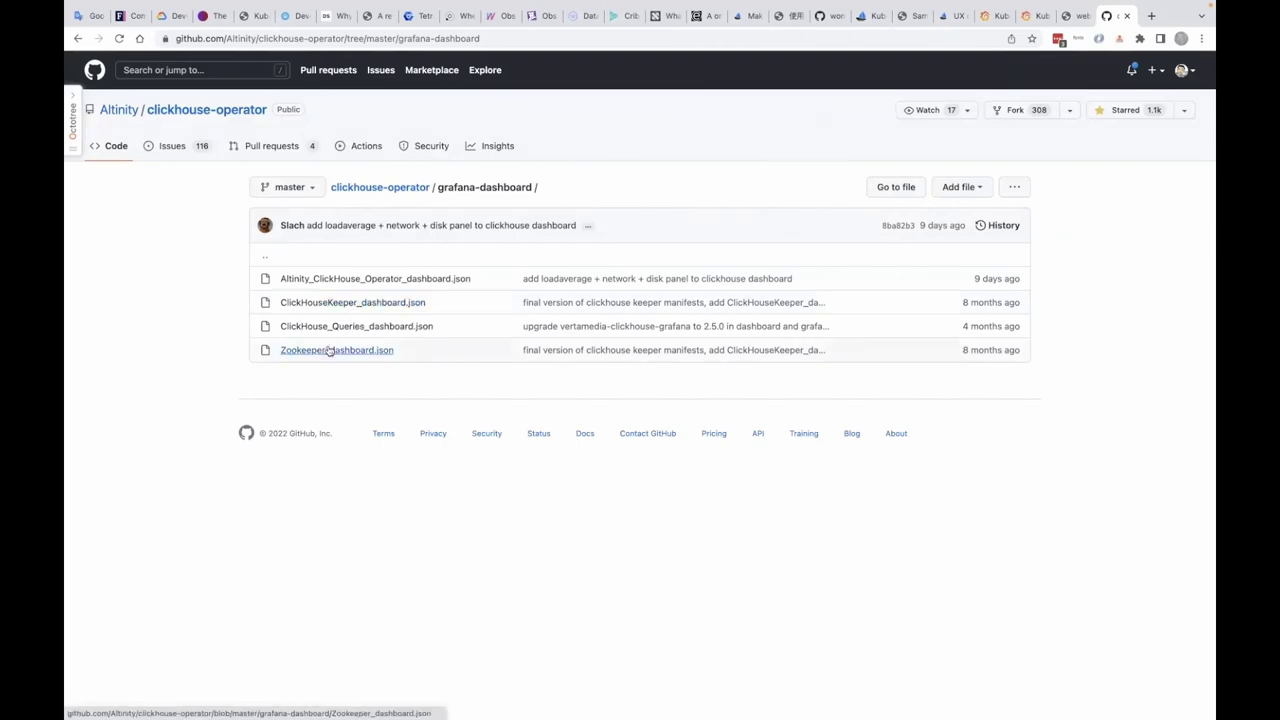
- Look over the grafana-dashboard.cue resource in the editor again
key(ctrl+Left)
key(ctrl+Left)
scroll(630, 345, down, 20)
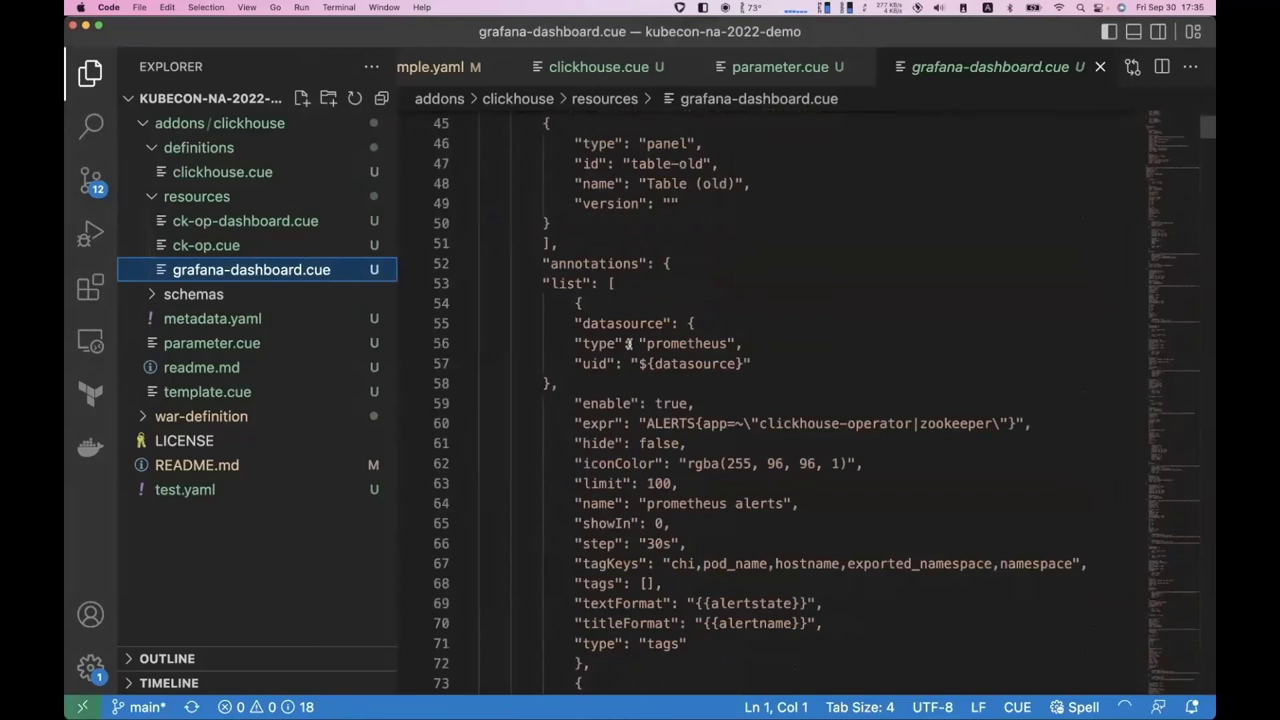
scroll(629, 344, up, 20)
scroll(629, 344, up, 10)
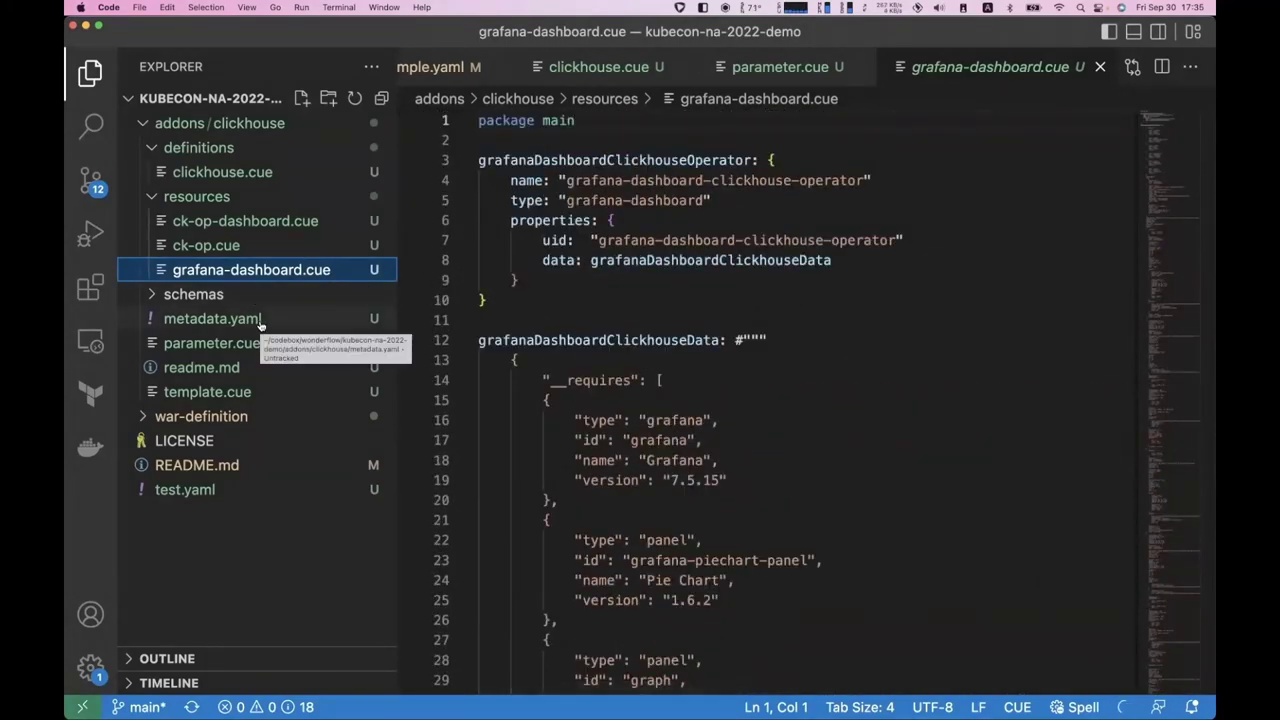
key(ctrl+Right)
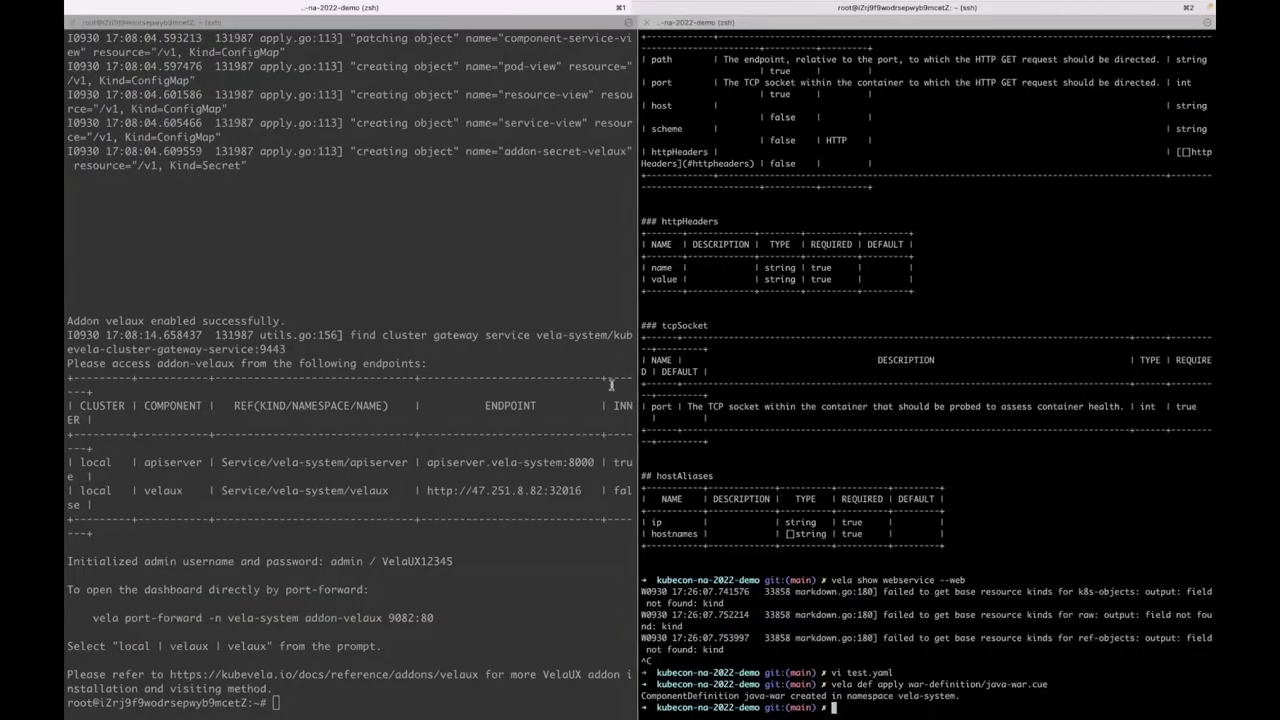
- Enable the local addon with `vela addon enable addons/clickhouse serviceType=NodePort`
text(vela )
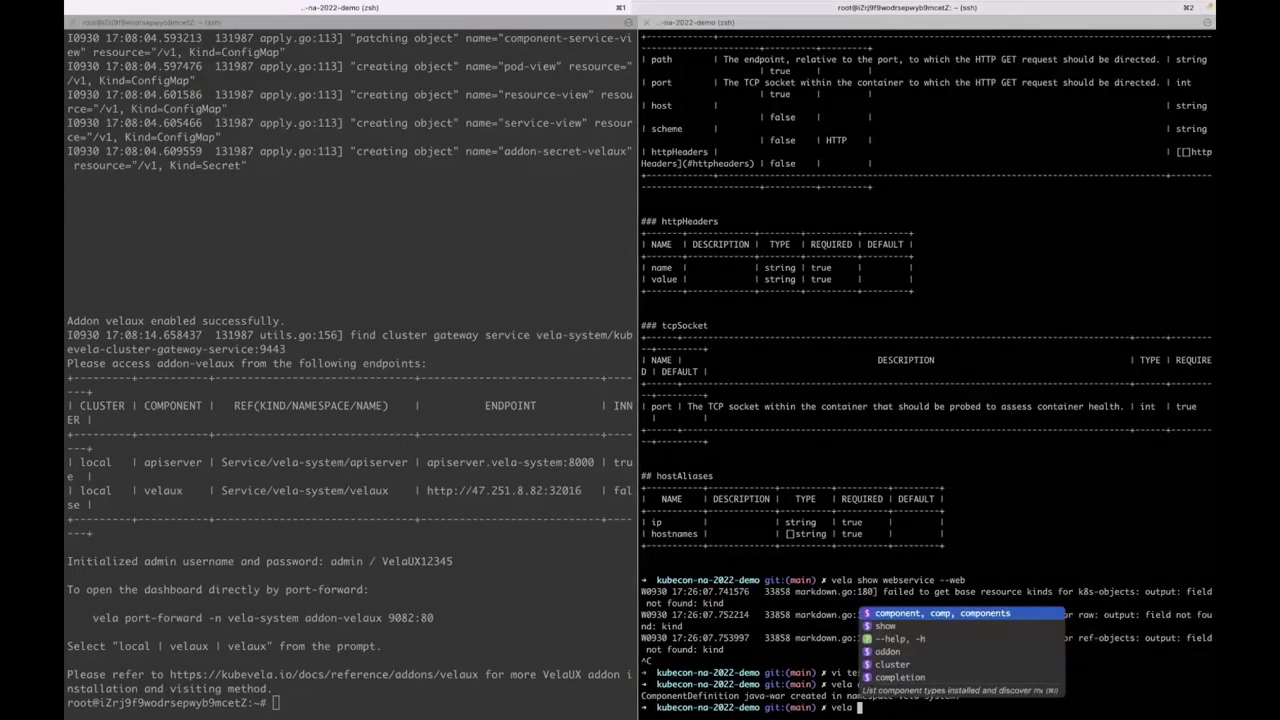
text(addon en)
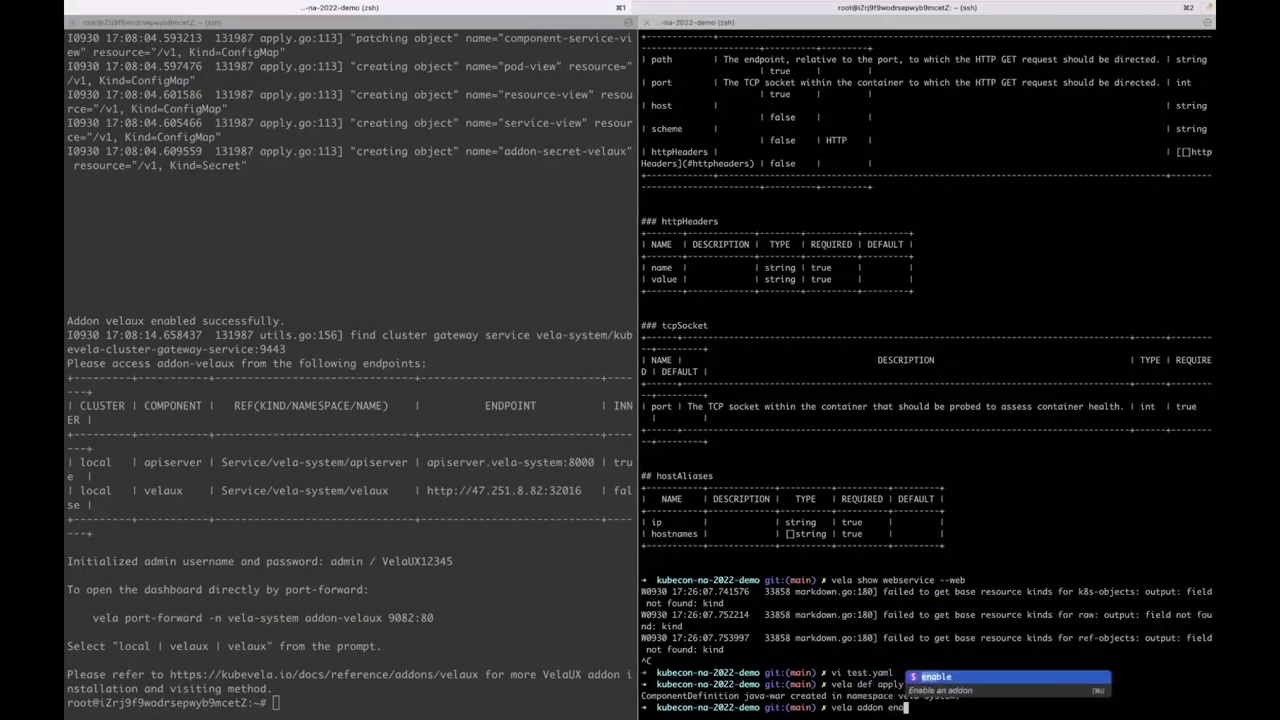
text(able addon)
text(ns/clickhouse/)
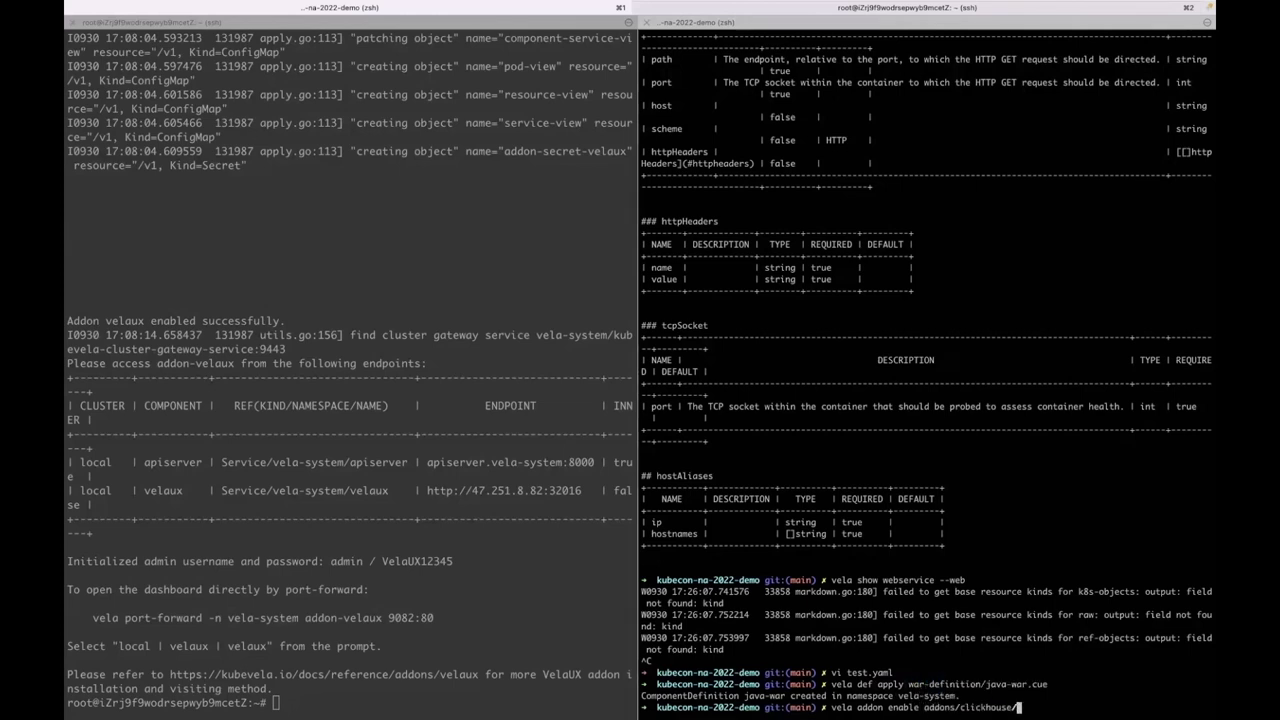
key(Return)
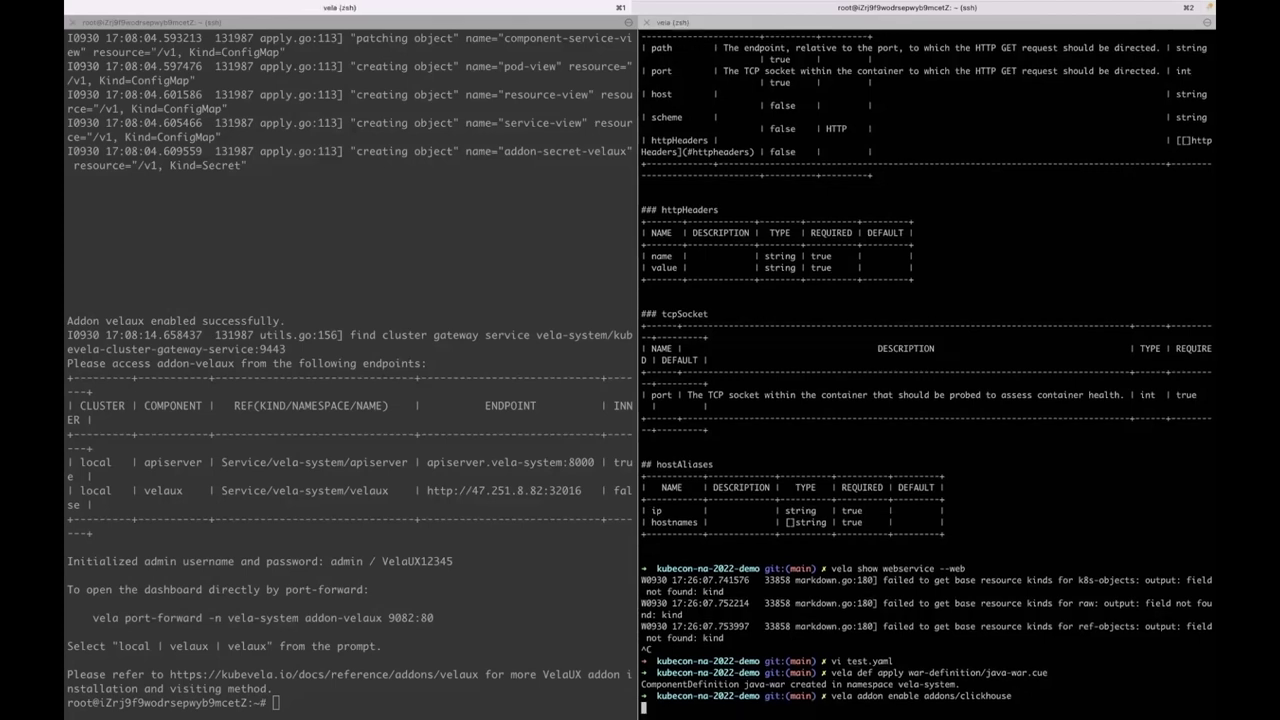
key(ctrl+c)
key(Up)
key(super+v)
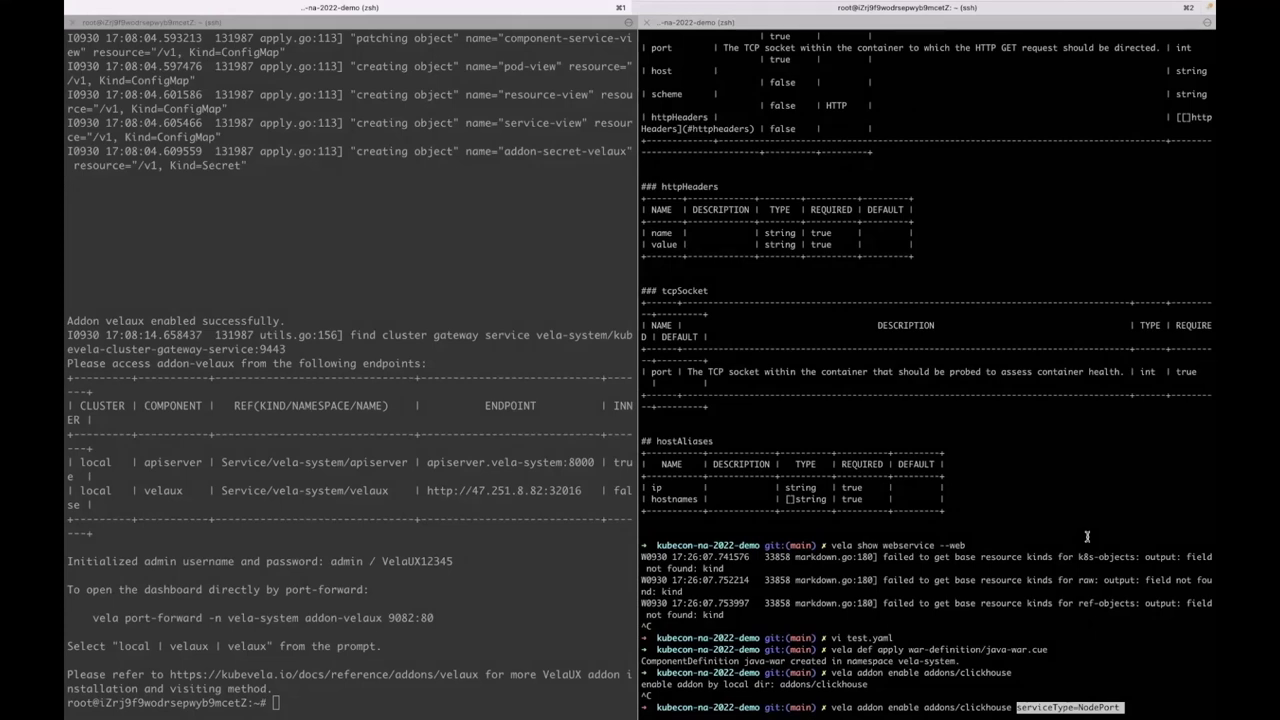
key(Return)
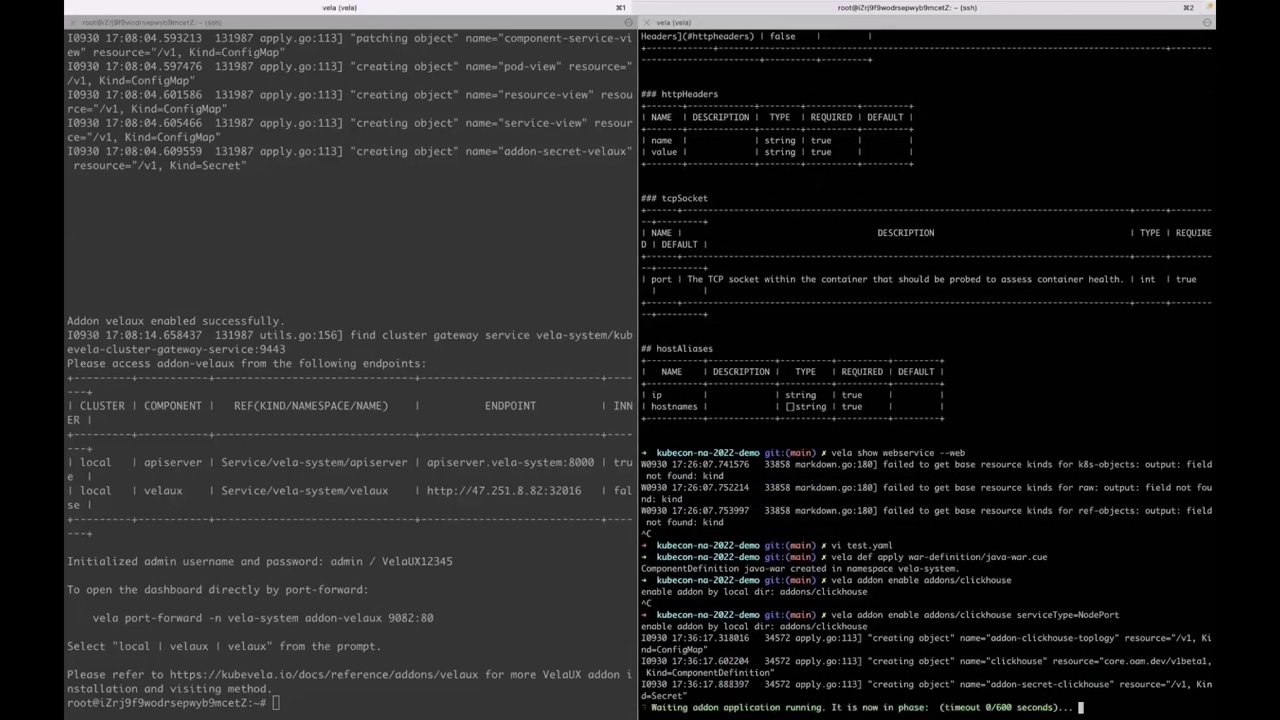
key(super+Tab)
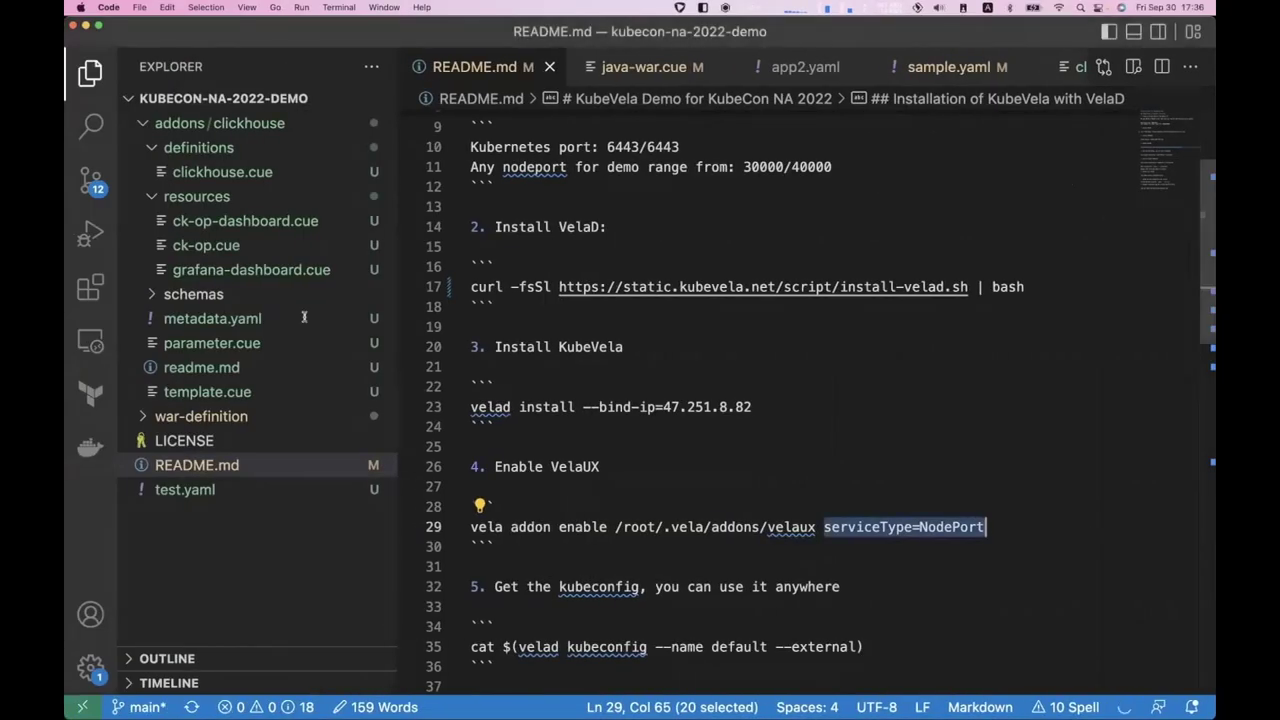
- Open clickhouse.cue and highlight the name clickhouse, type component and kind ClickHouseInstallation
click(226, 176)
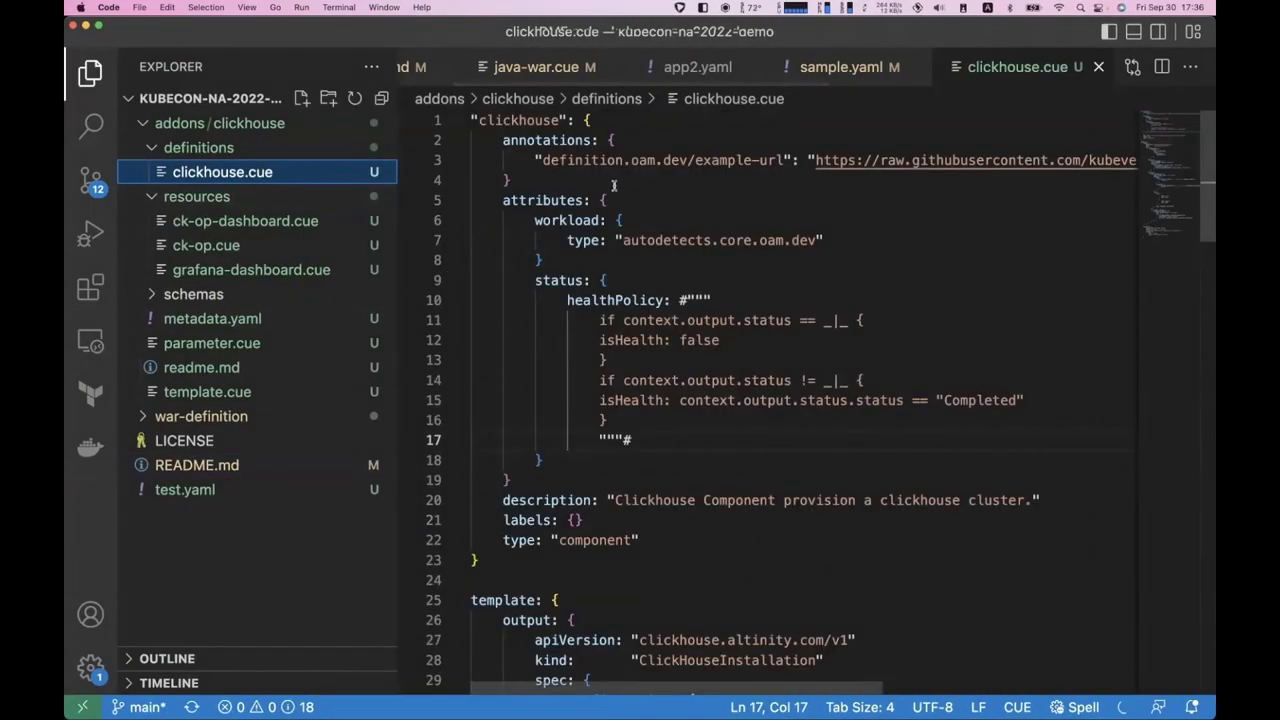
double_click(518, 120)
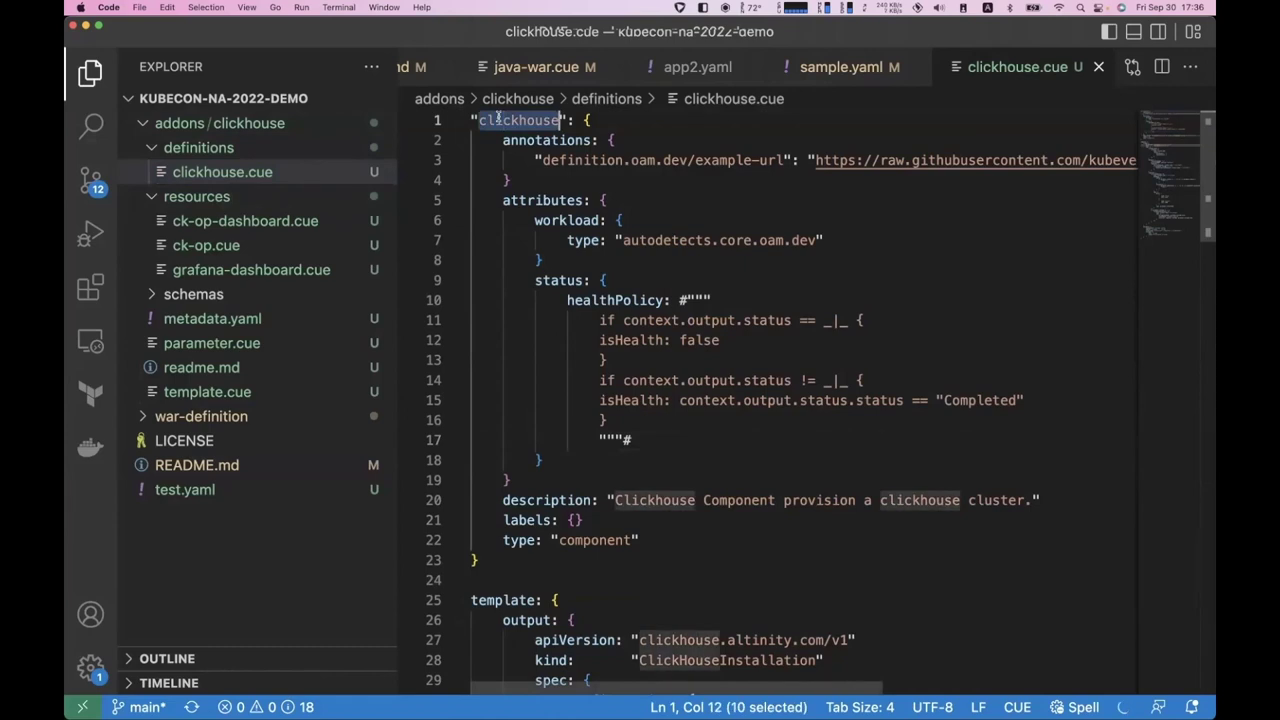
double_click(593, 540)
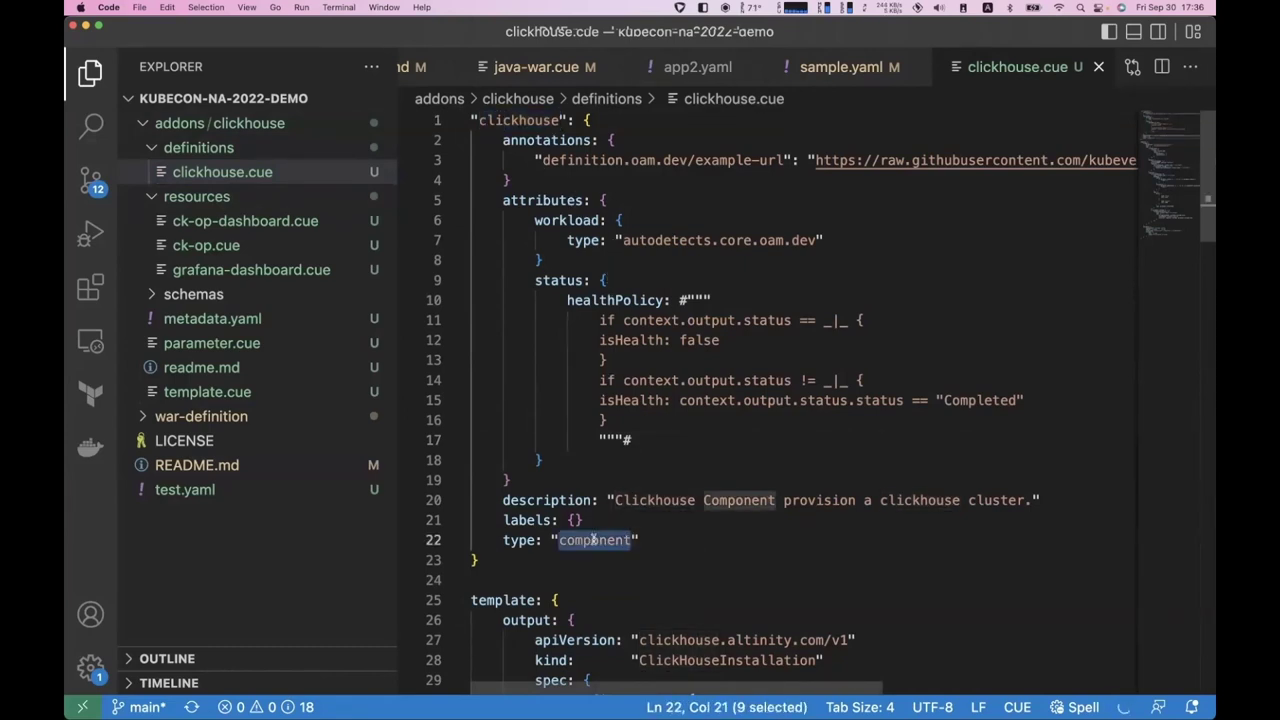
scroll(593, 540, down, 6)
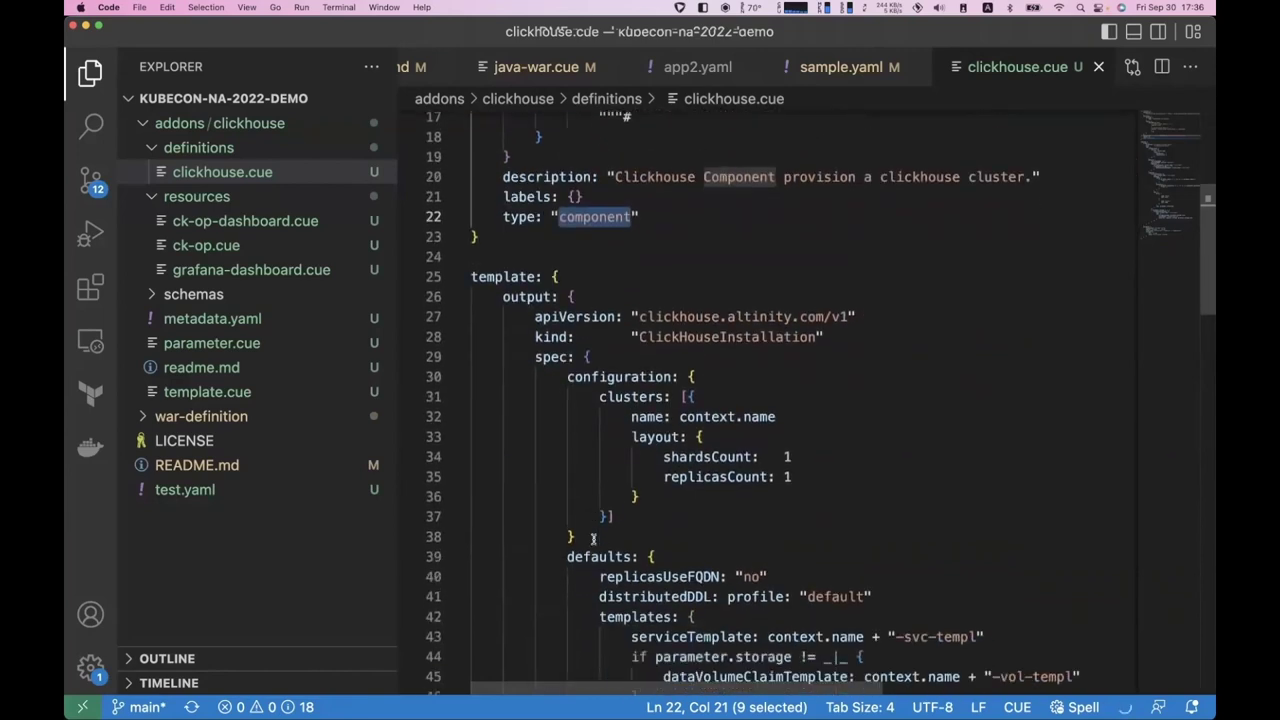
double_click(686, 319)
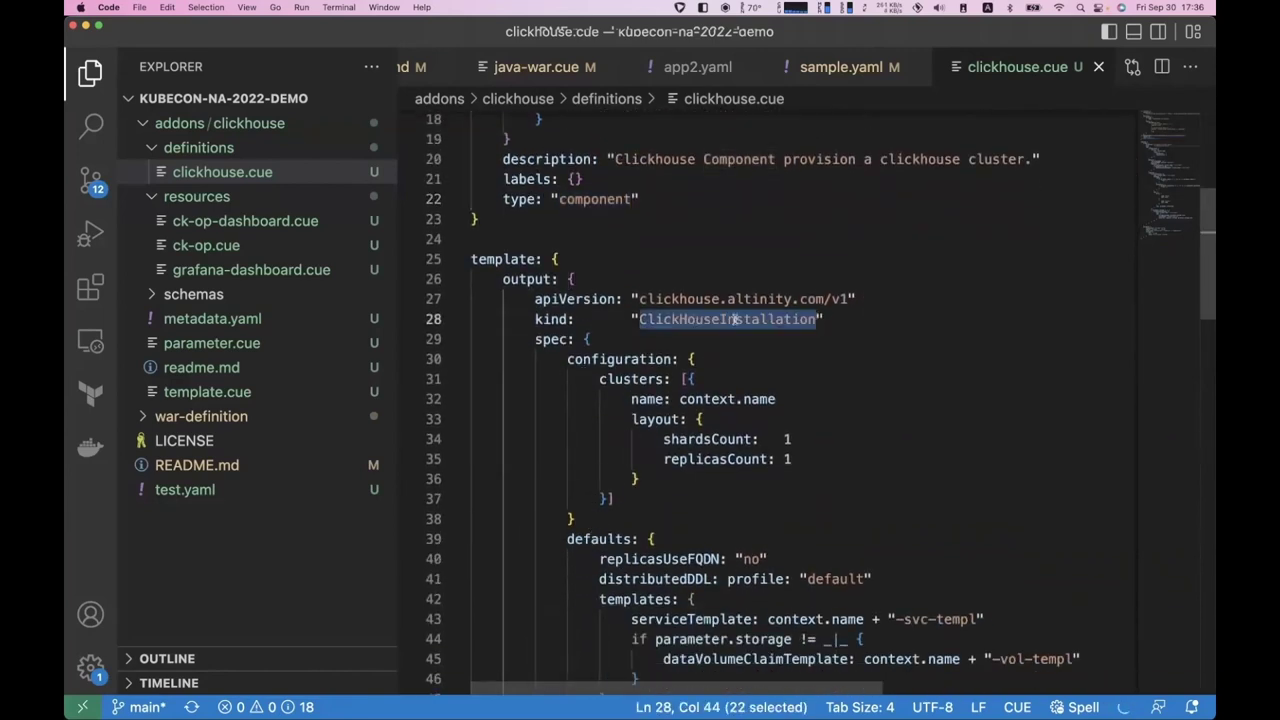
- Scroll the definition and reselect the ClickHouseInstallation kind on line 28
scroll(765, 343, down, 3)
scroll(765, 343, down, 18)
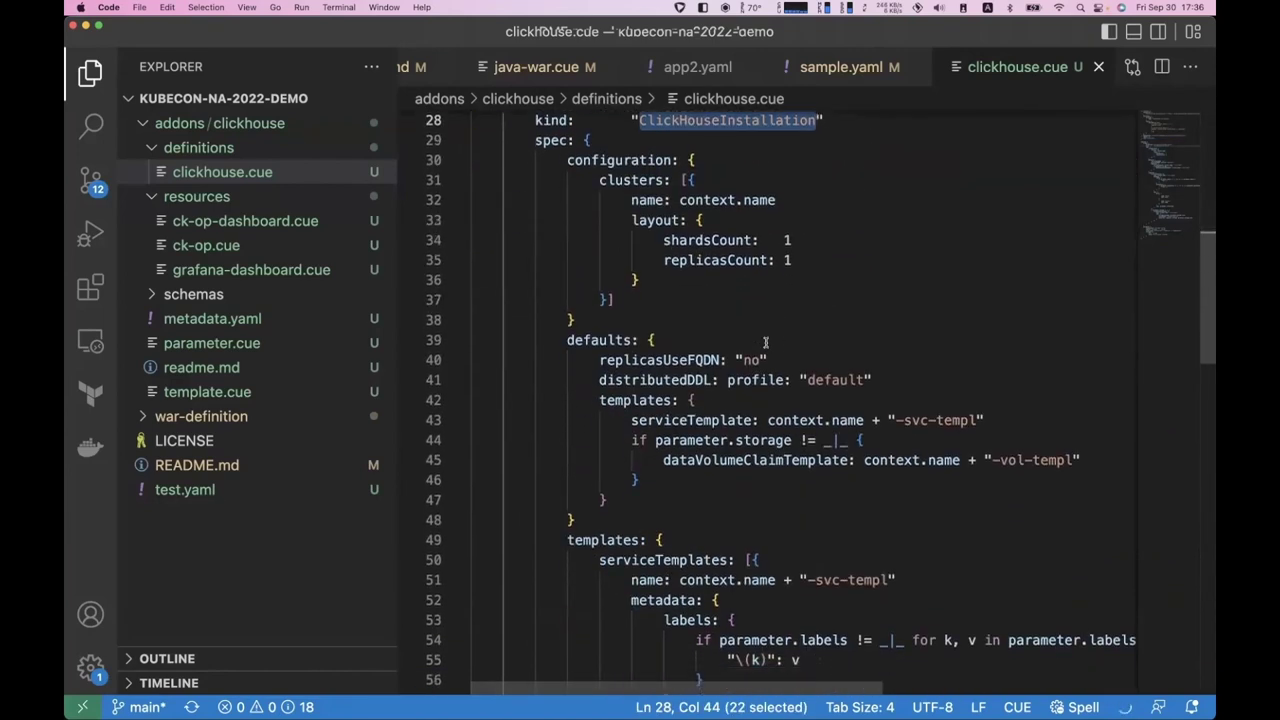
scroll(765, 343, up, 20)
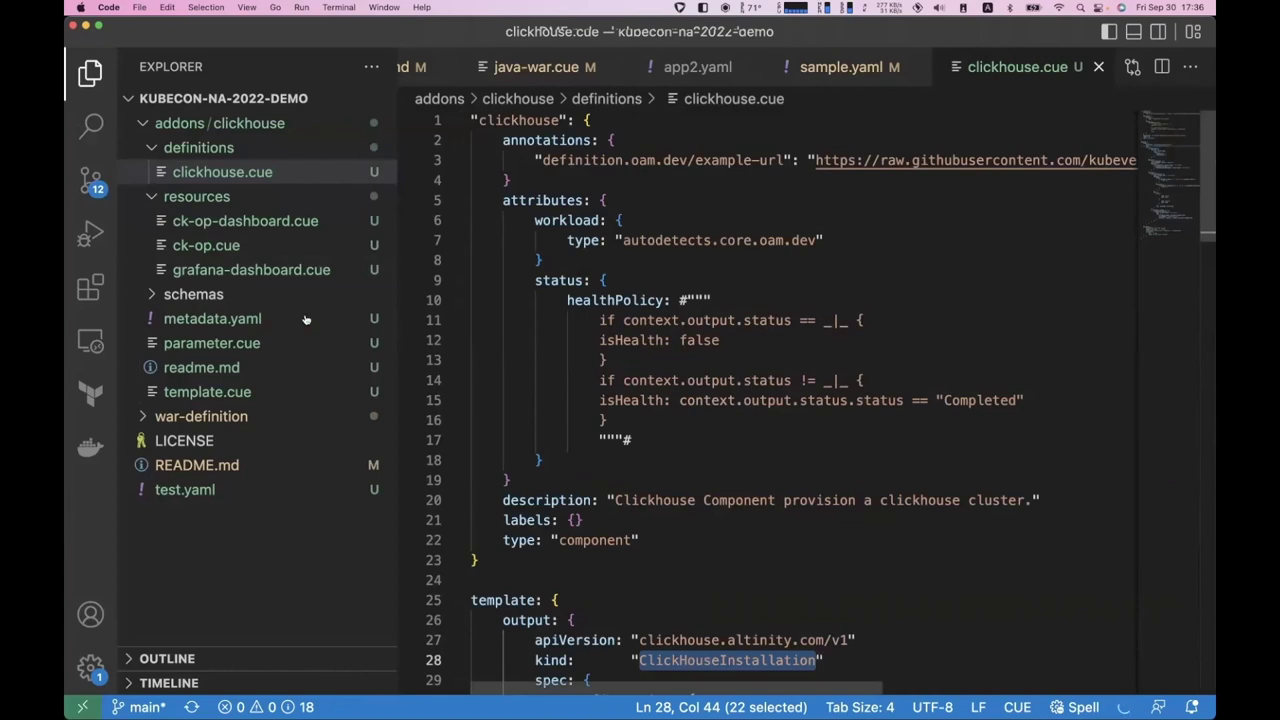
scroll(628, 325, down, 3)
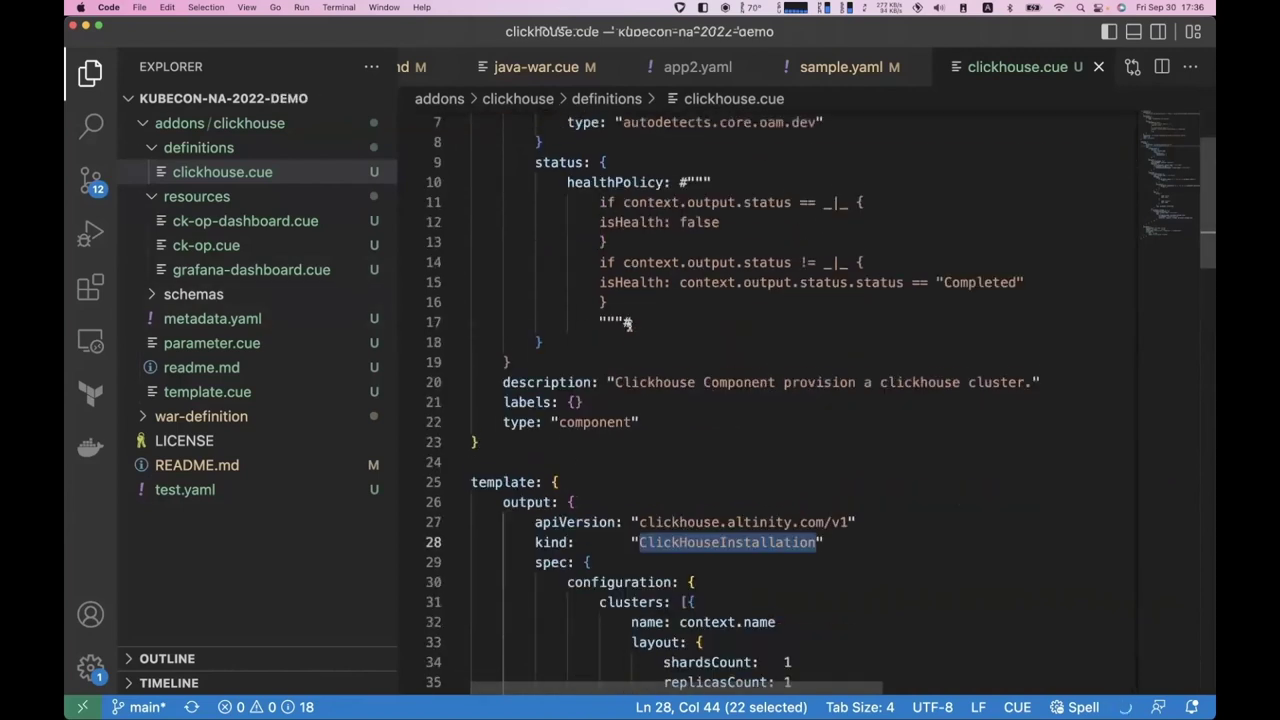
click(688, 533)
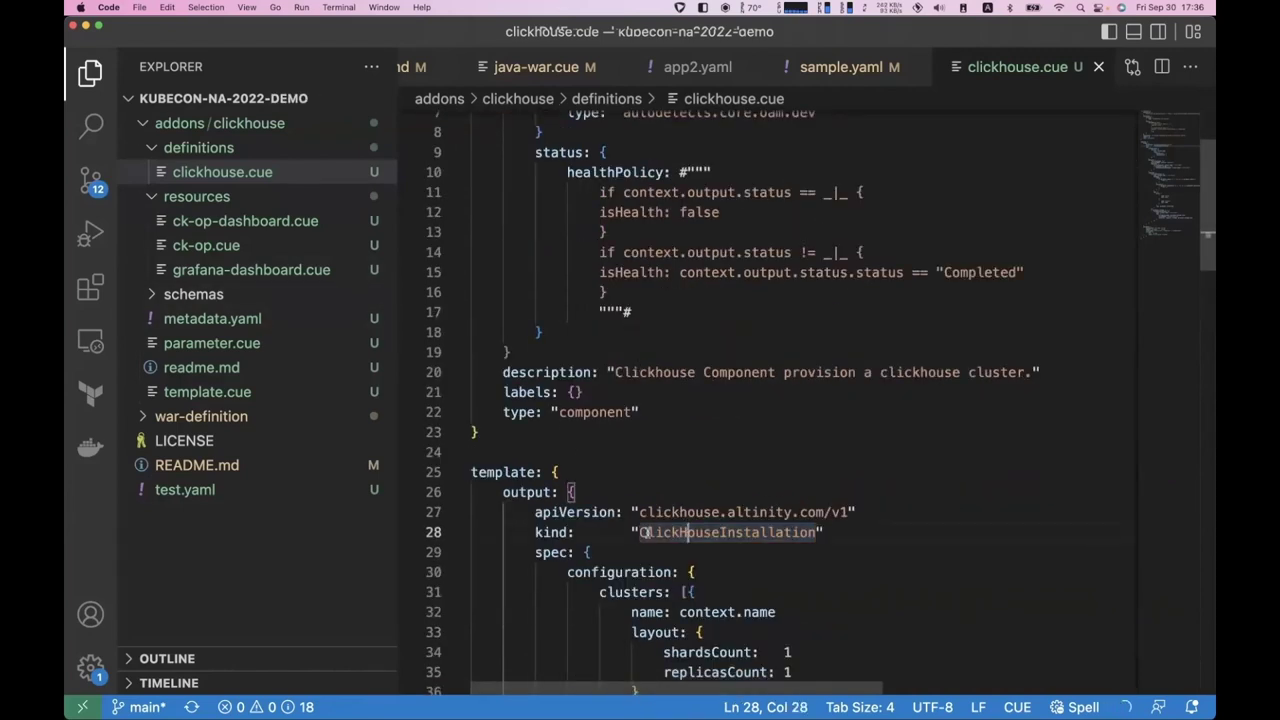
drag(640, 532, 803, 533)
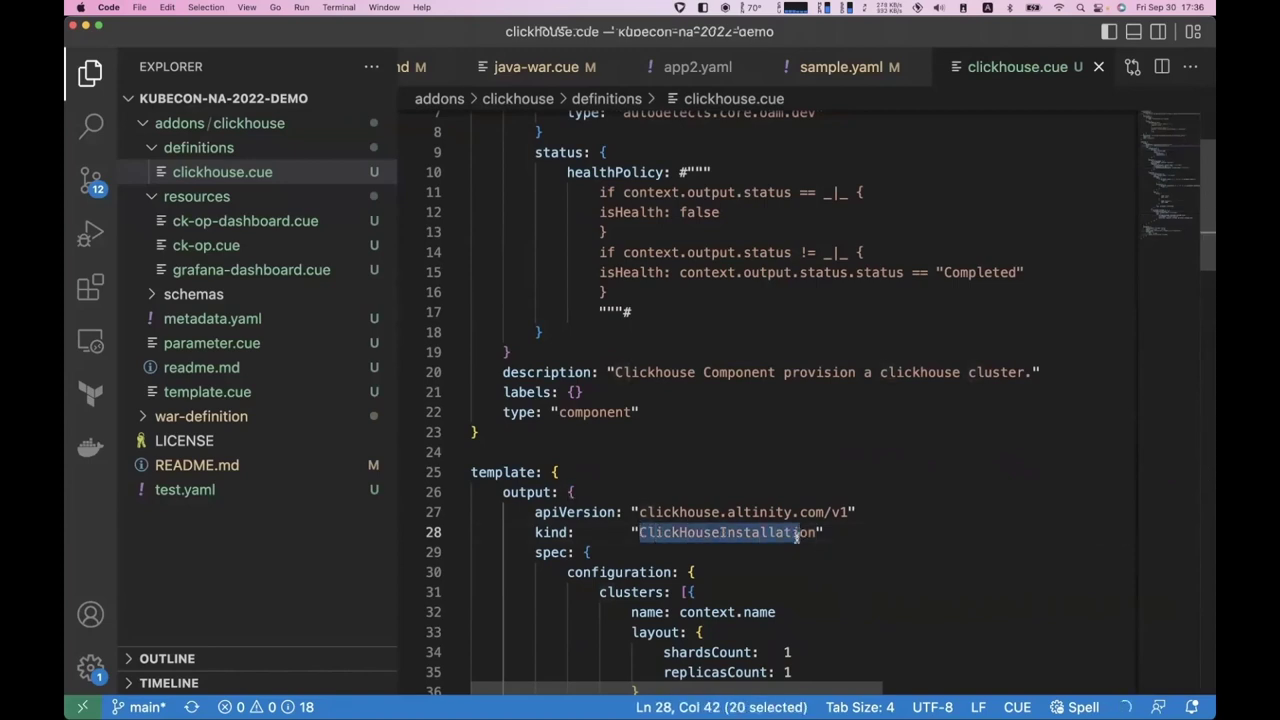
key(ctrl+Right)
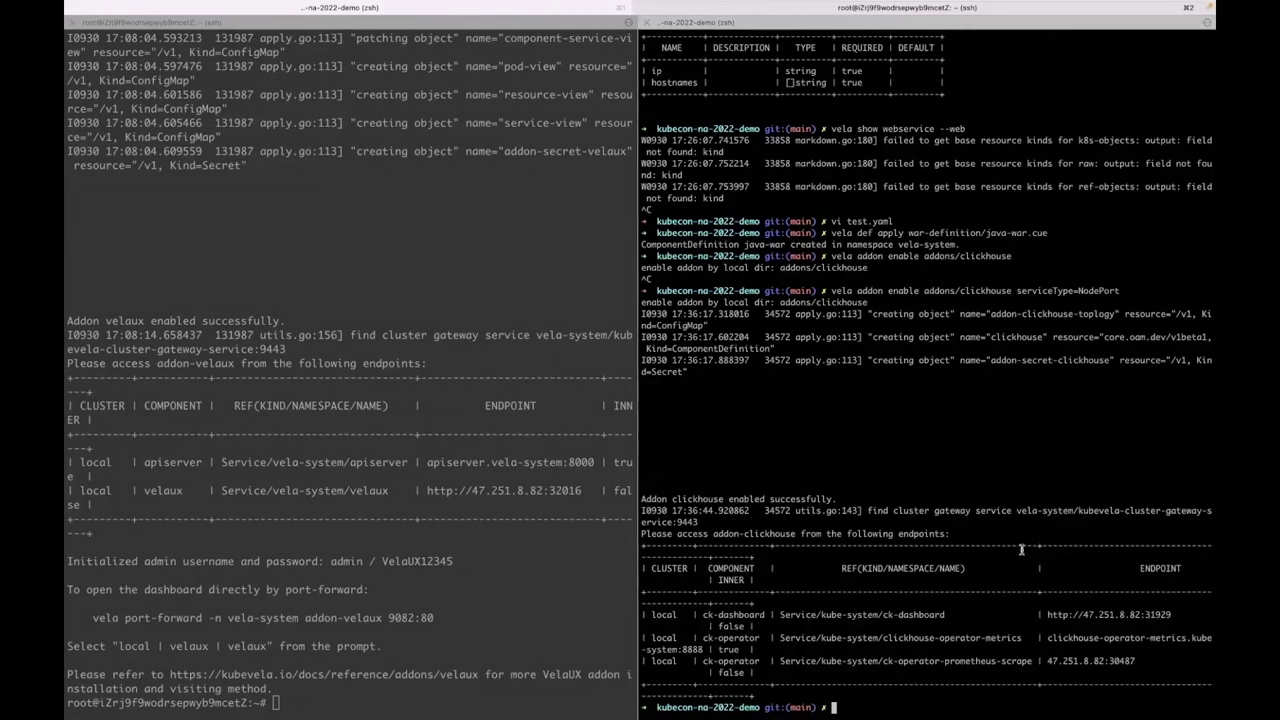
super+click(1105, 617)
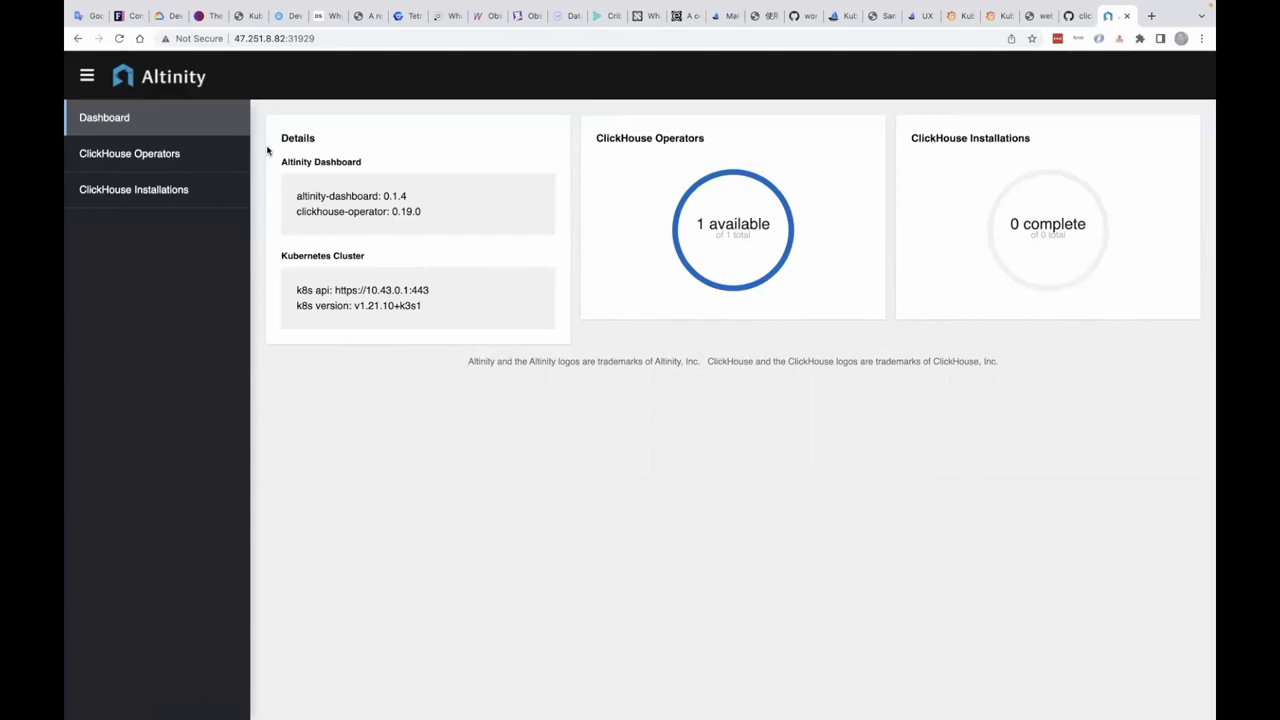
key(ctrl+Left)
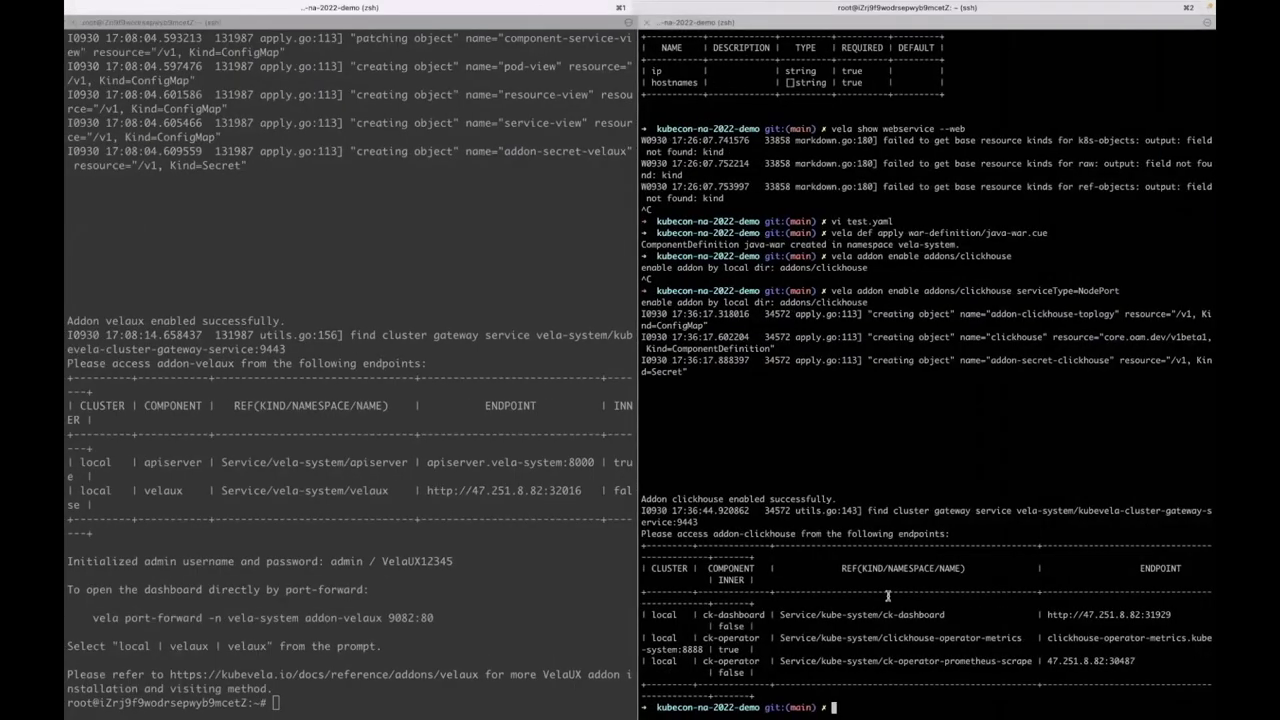
key(ctrl+Right)
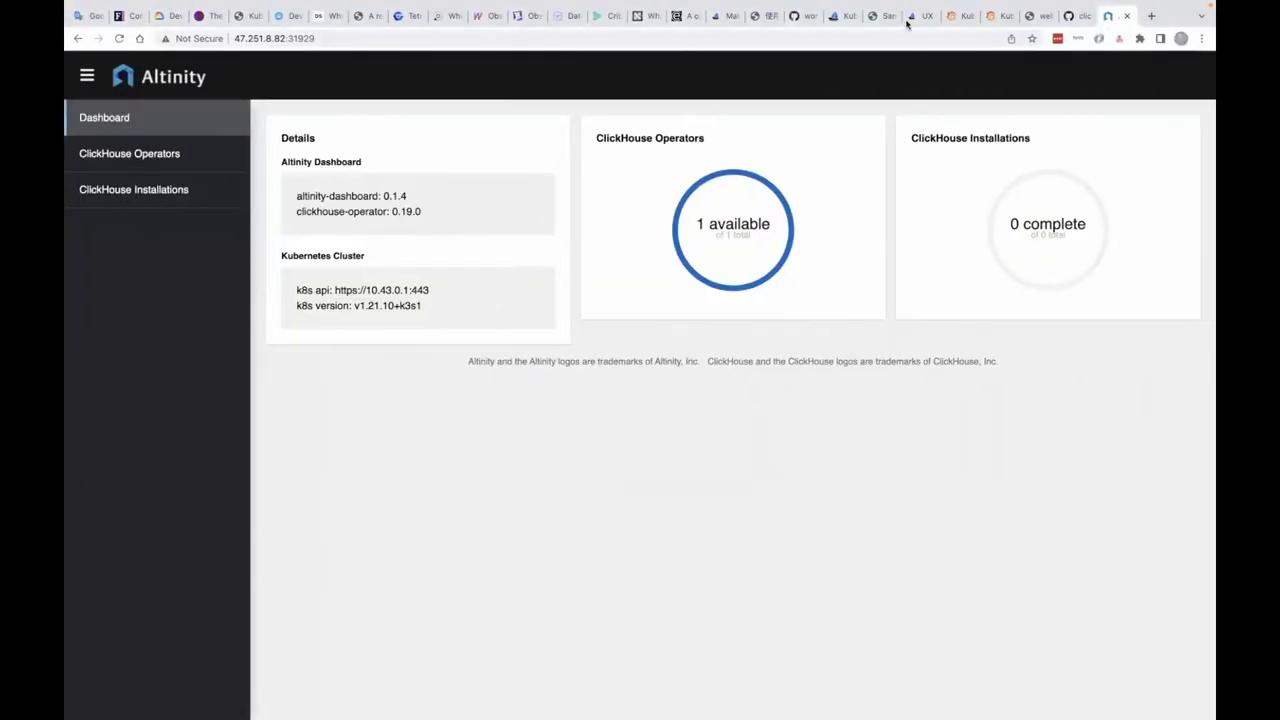
click(910, 18)
click(843, 18)
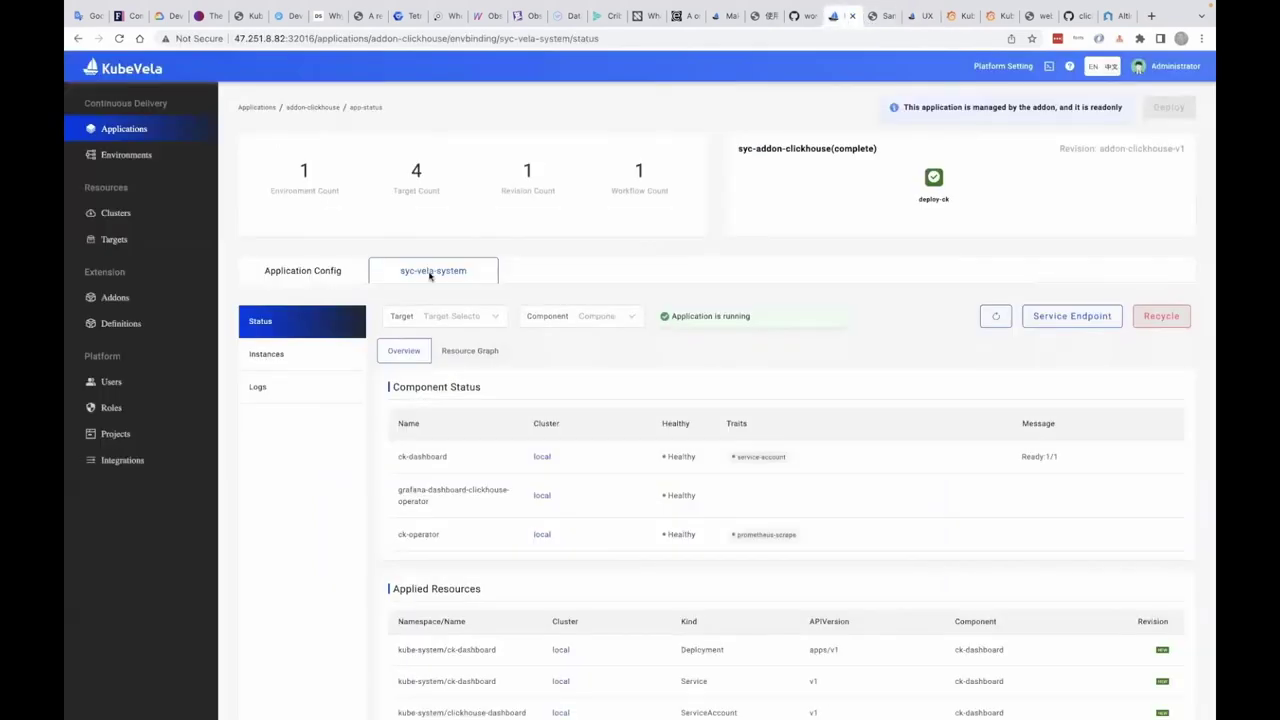
- Check the clickhouse definition's UI schema in the definitions list
click(135, 322)
click(491, 673)
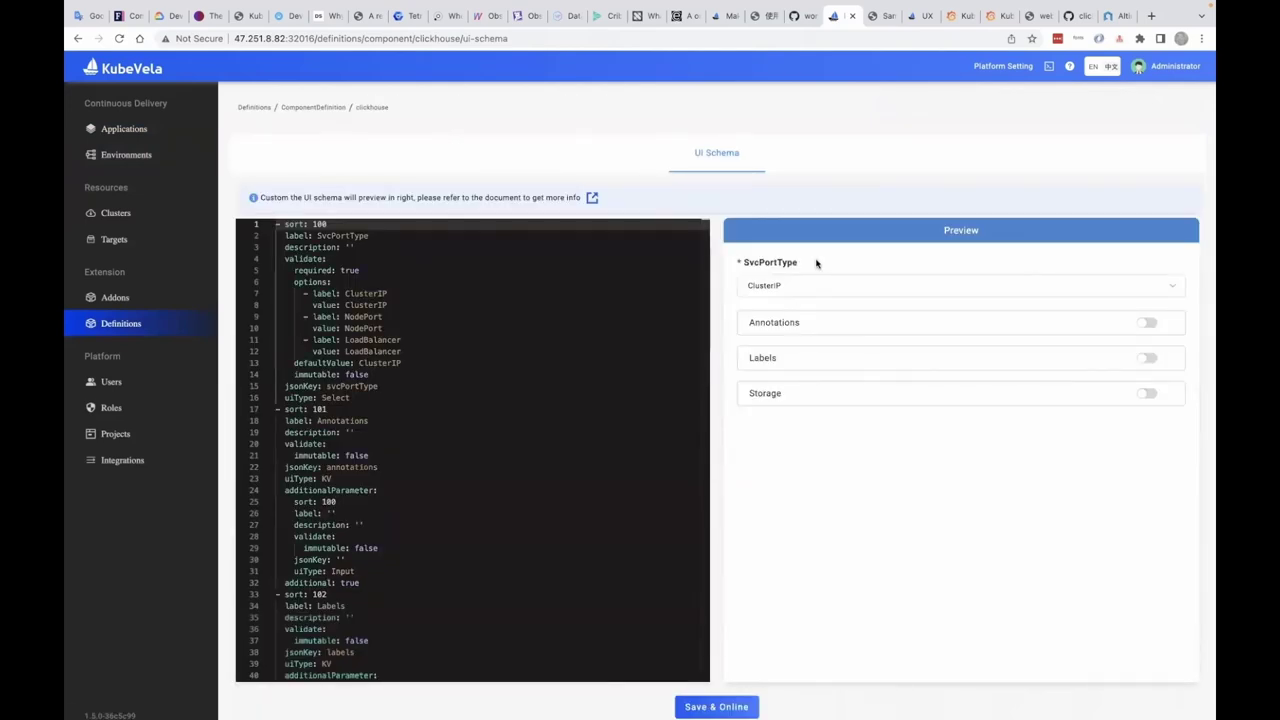
click(114, 131)
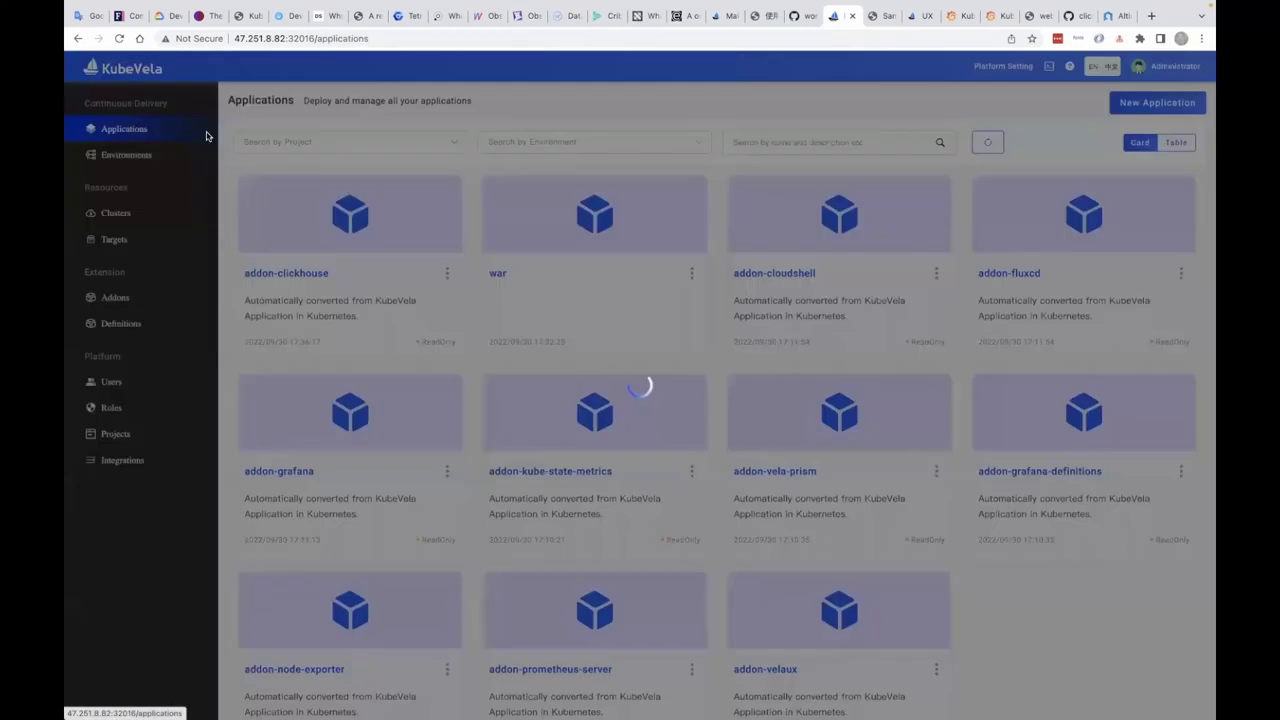
- Name the new application ck-instance with clickhouse main component type, bound to the Default environment
click(1131, 106)
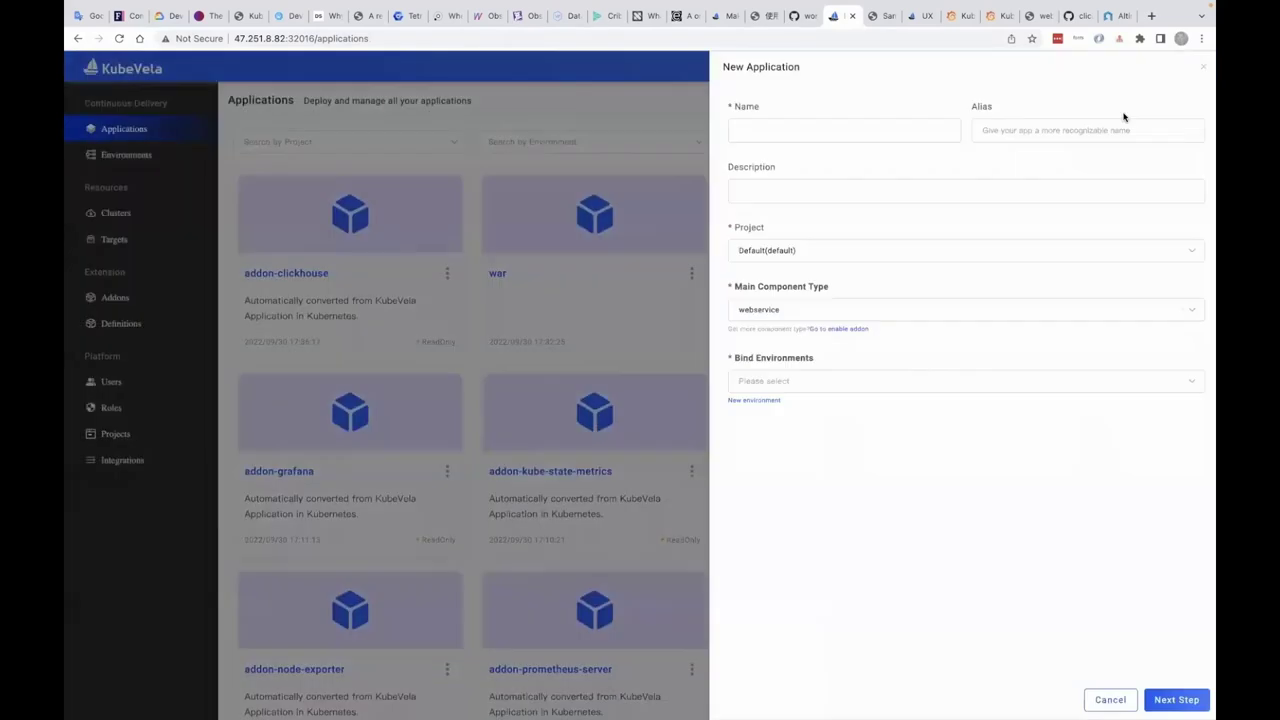
text(ck-instance)
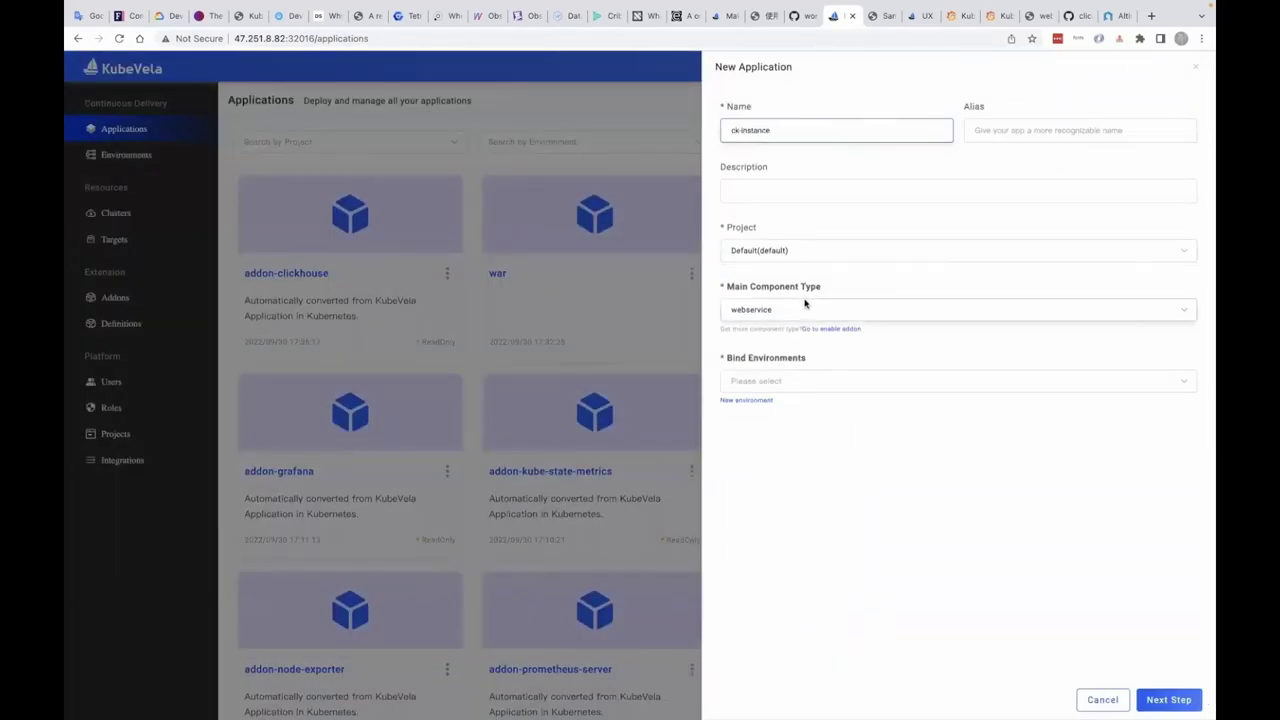
click(803, 307)
scroll(792, 383, down, 4)
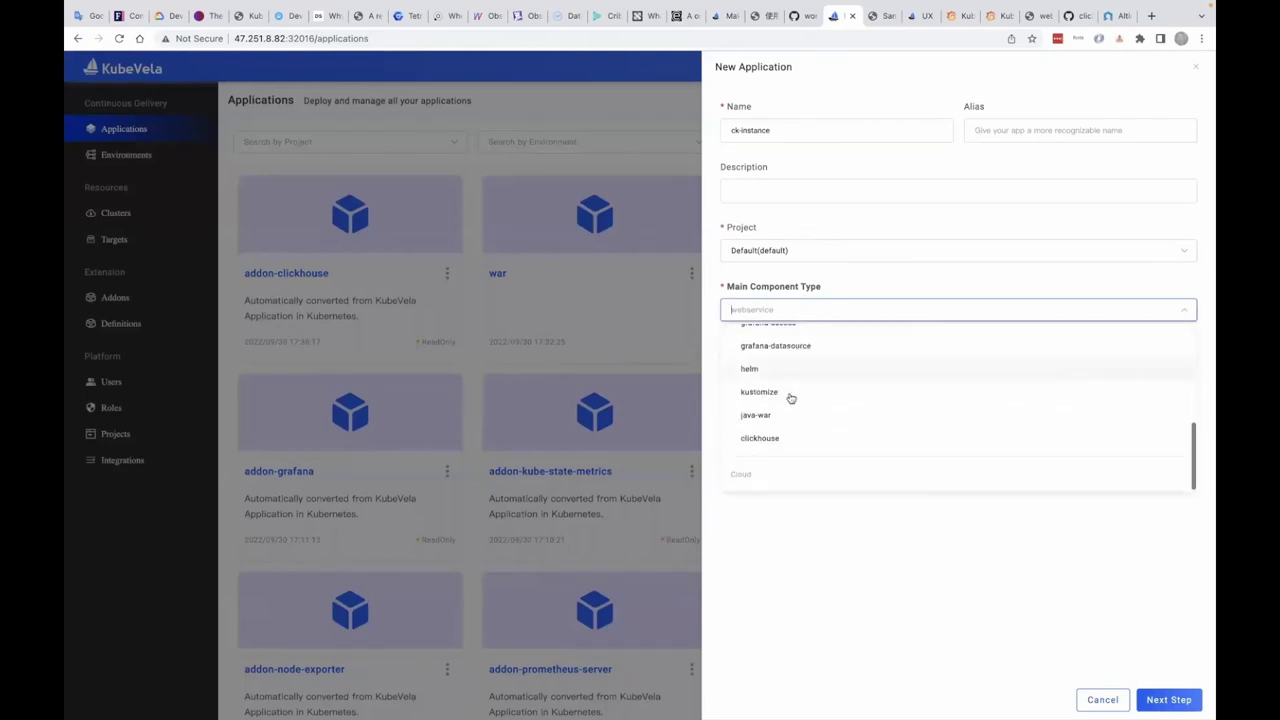
click(785, 438)
click(790, 390)
click(791, 408)
click(837, 494)
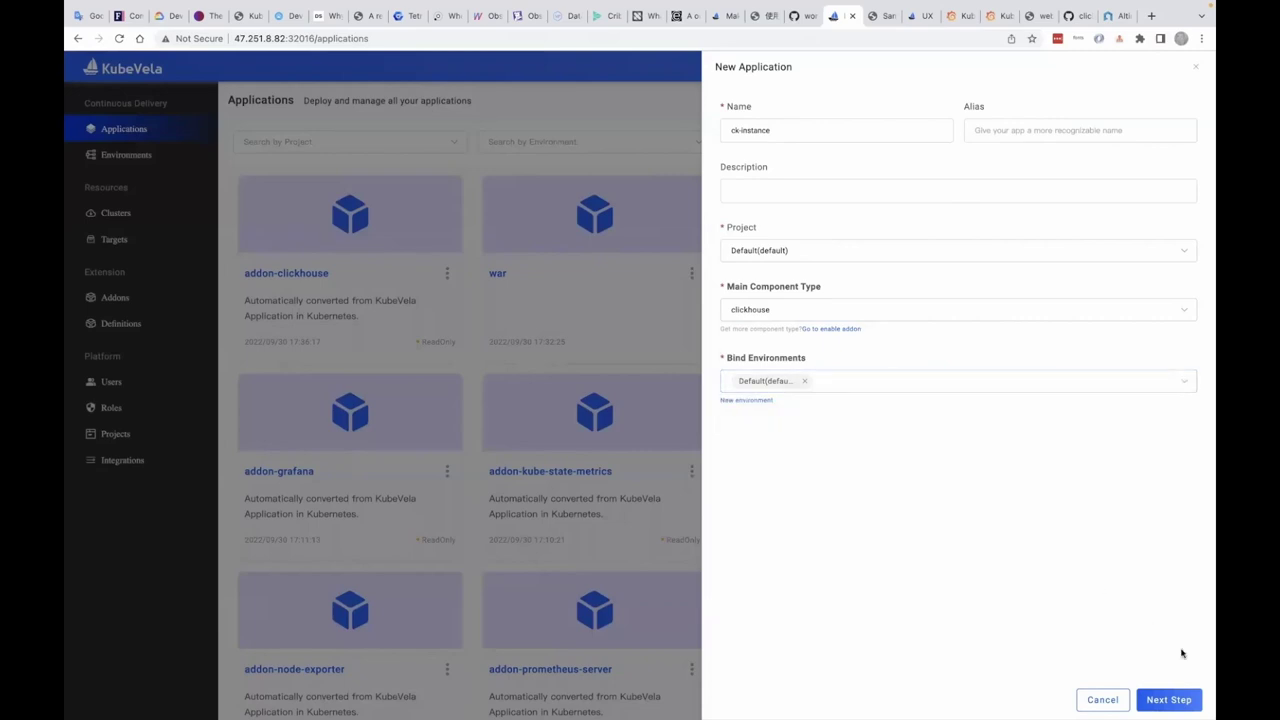
- Set the component's service port type to NodePort
click(1178, 700)
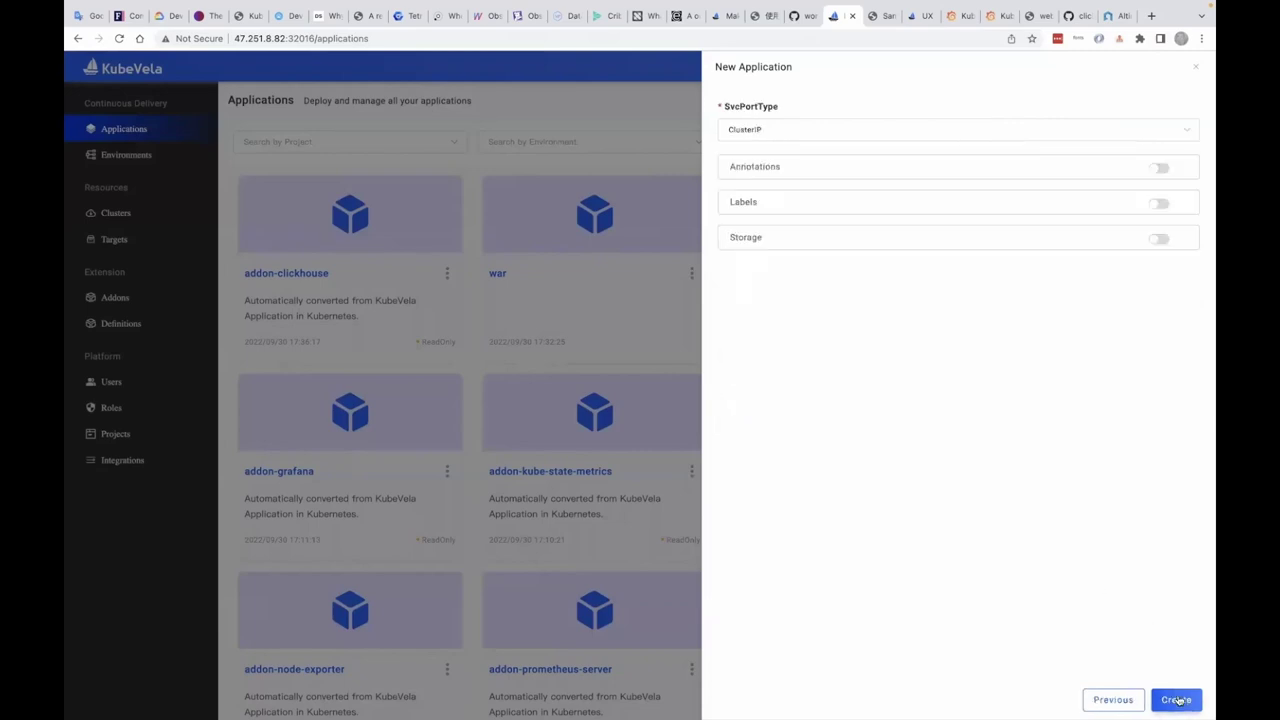
click(1126, 144)
click(962, 206)
click(973, 141)
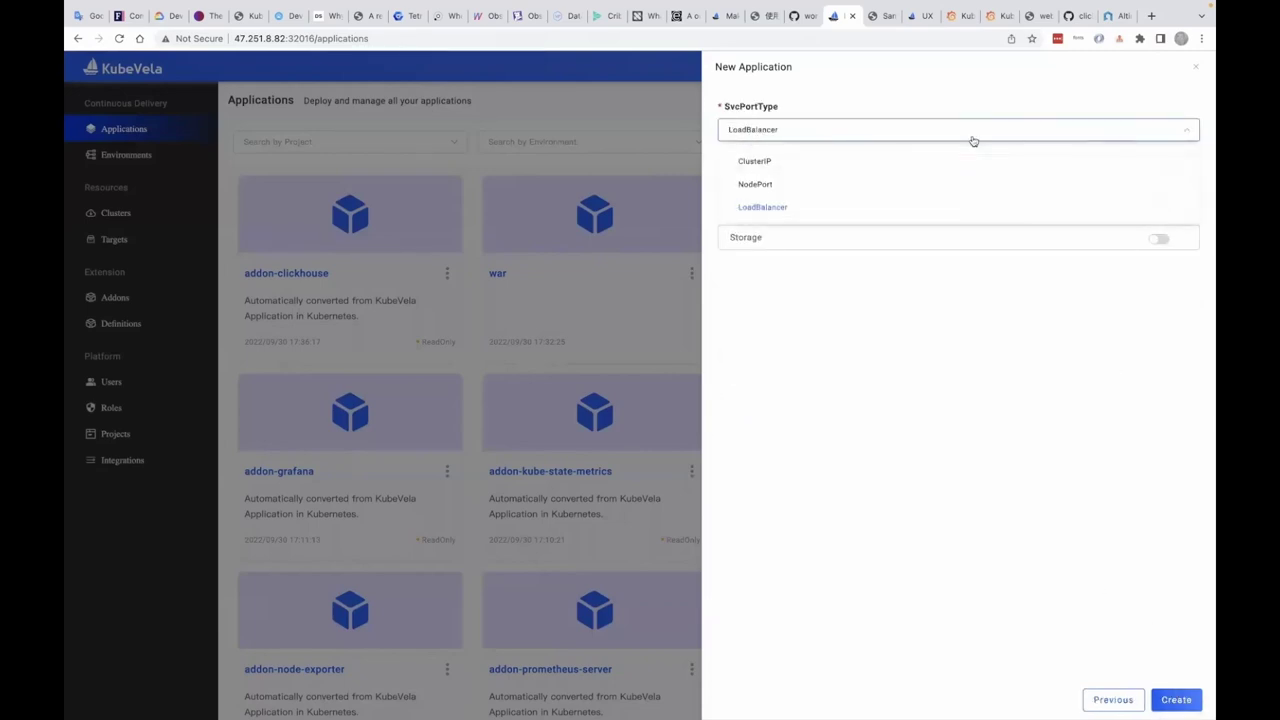
click(938, 184)
- Create ck-instance and deploy it to the Default environment, watching its resource graph
click(1176, 699)
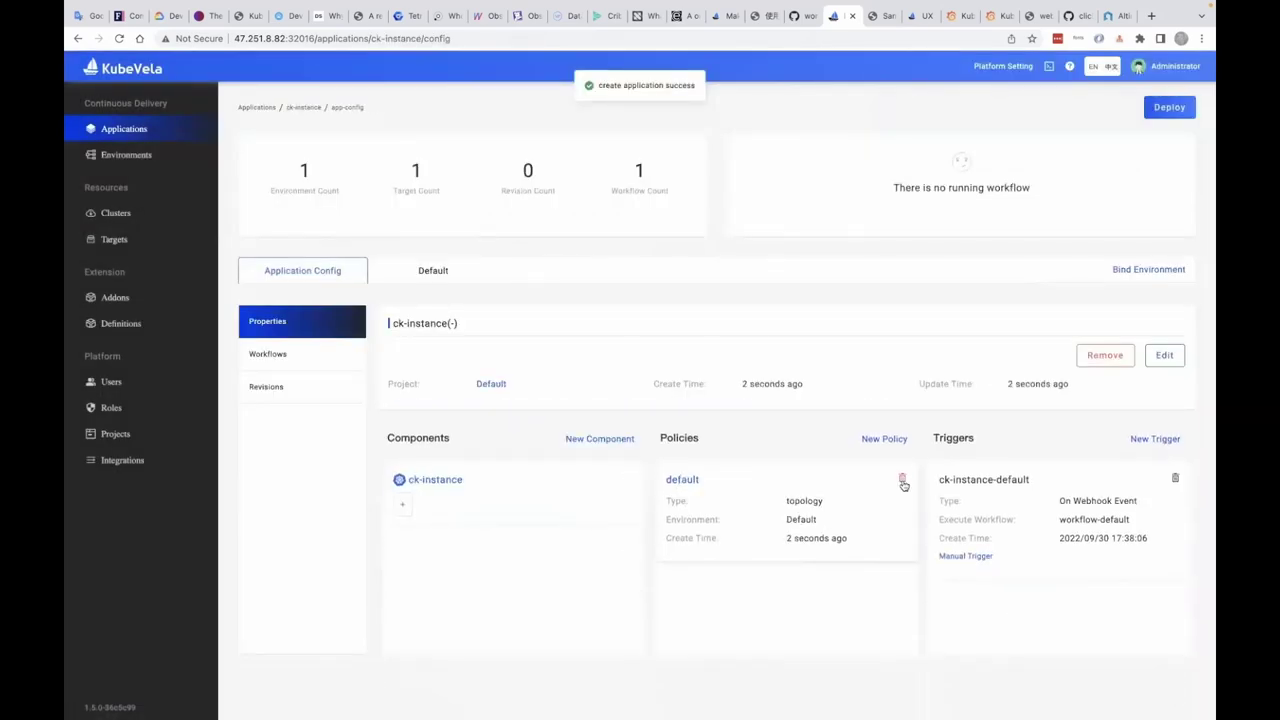
click(455, 276)
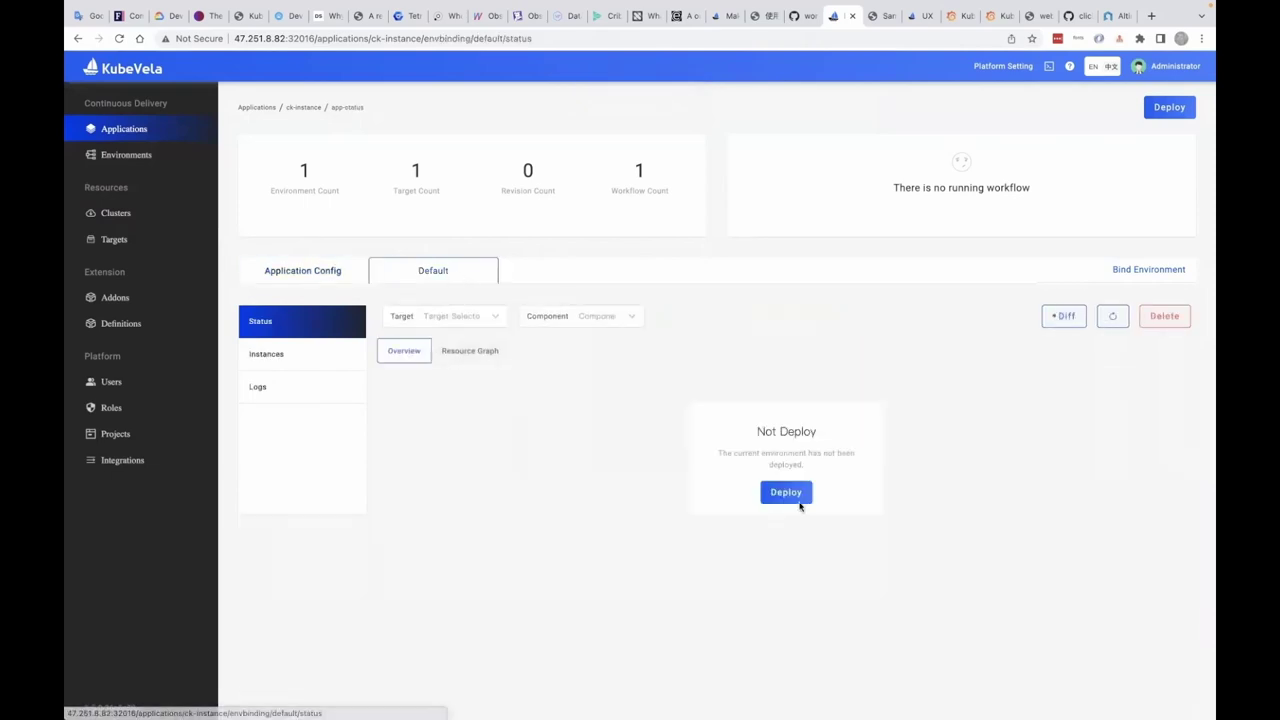
click(800, 494)
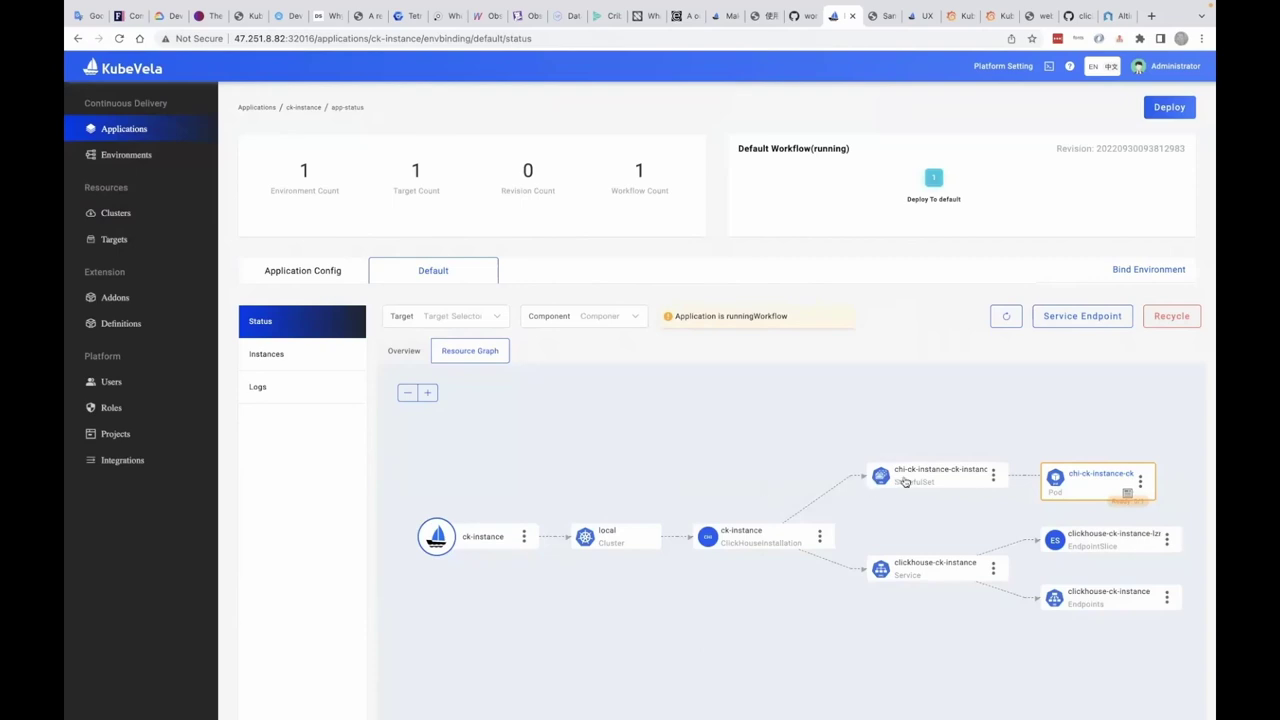
mouse_move(1067, 494)
mouse_move(928, 485)
key(ctrl+Left)
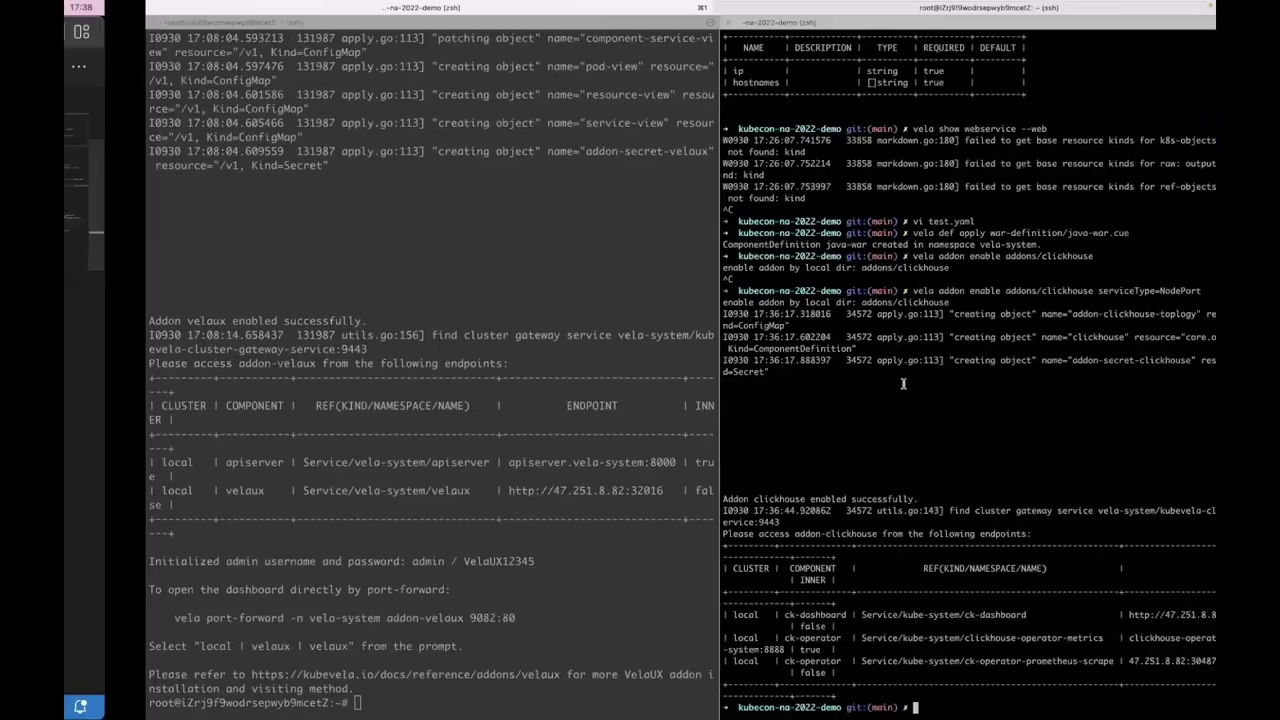
- Open the clickhouse addon's parameter.cue and template.cue, highlighting the toplogy output name on line 38
key(ctrl+Left)
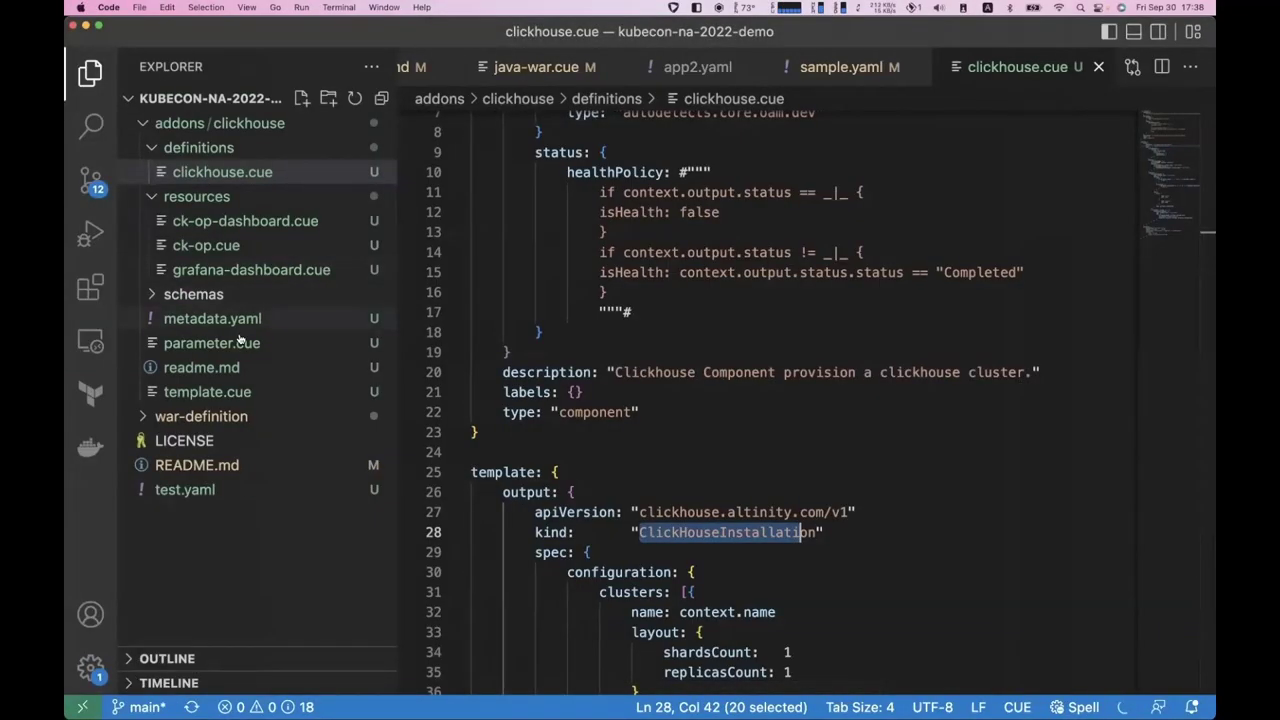
click(240, 345)
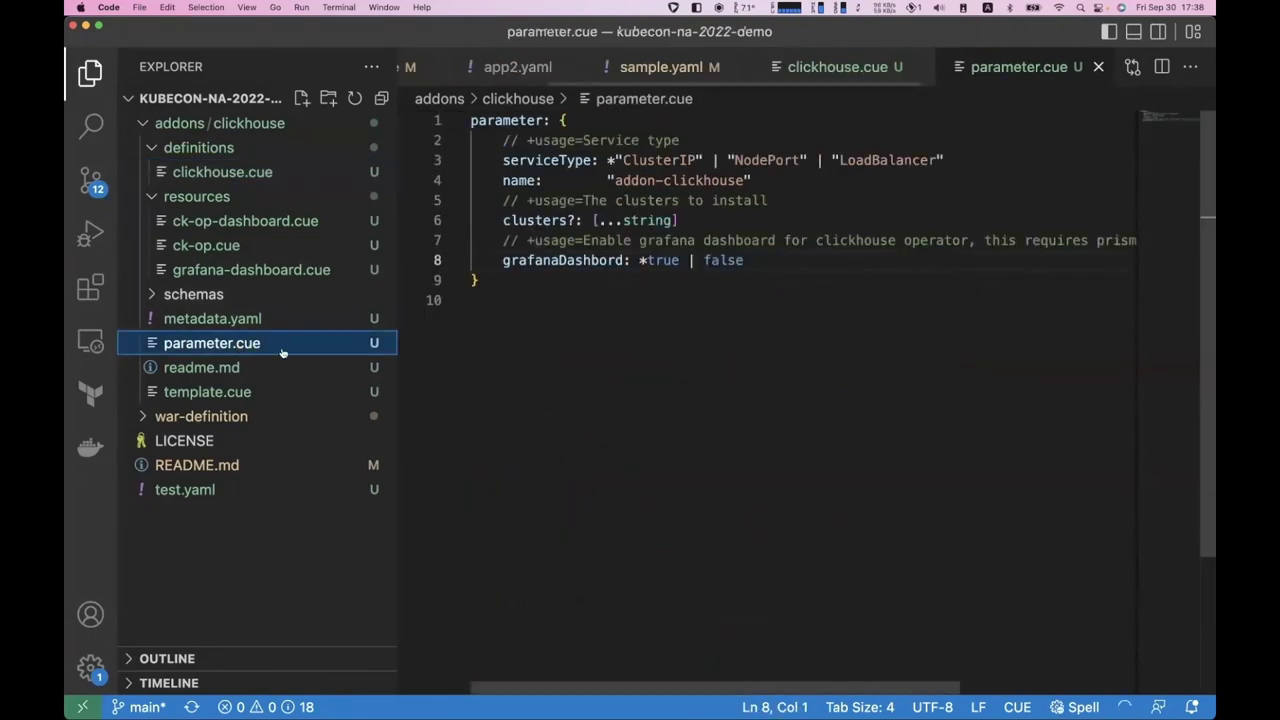
click(236, 392)
scroll(499, 367, down, 20)
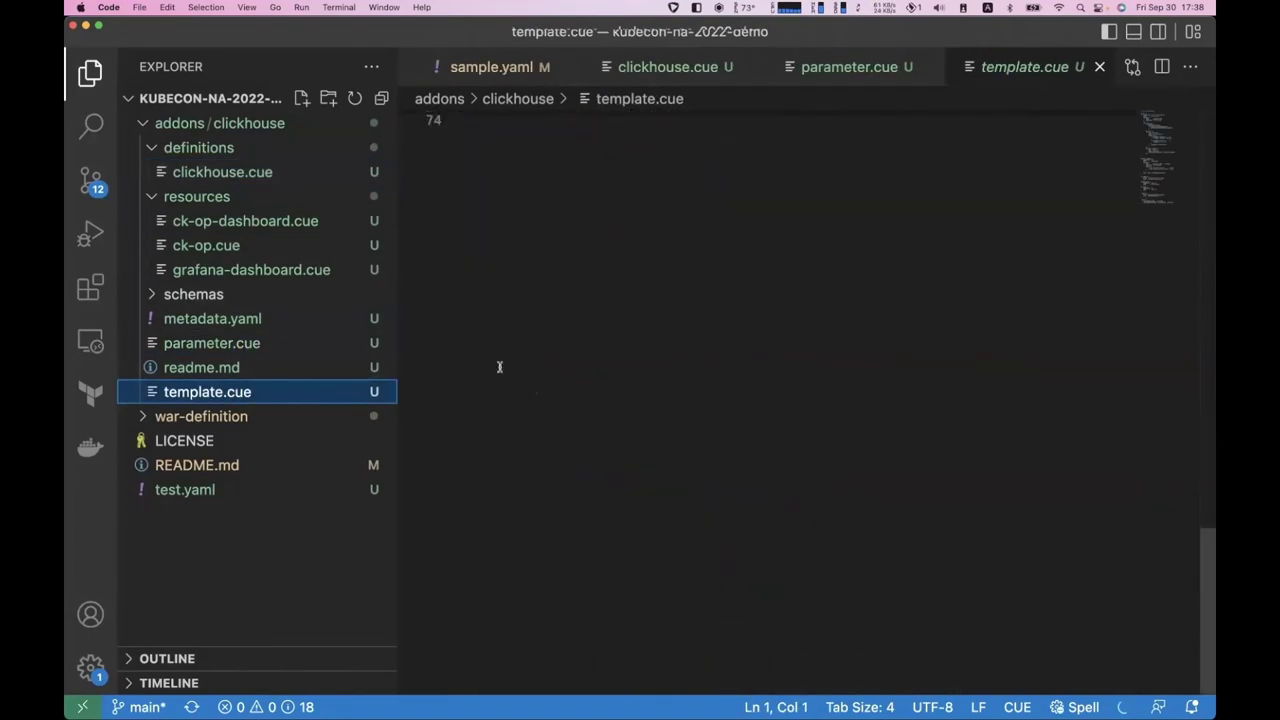
scroll(499, 367, up, 12)
scroll(499, 367, up, 3)
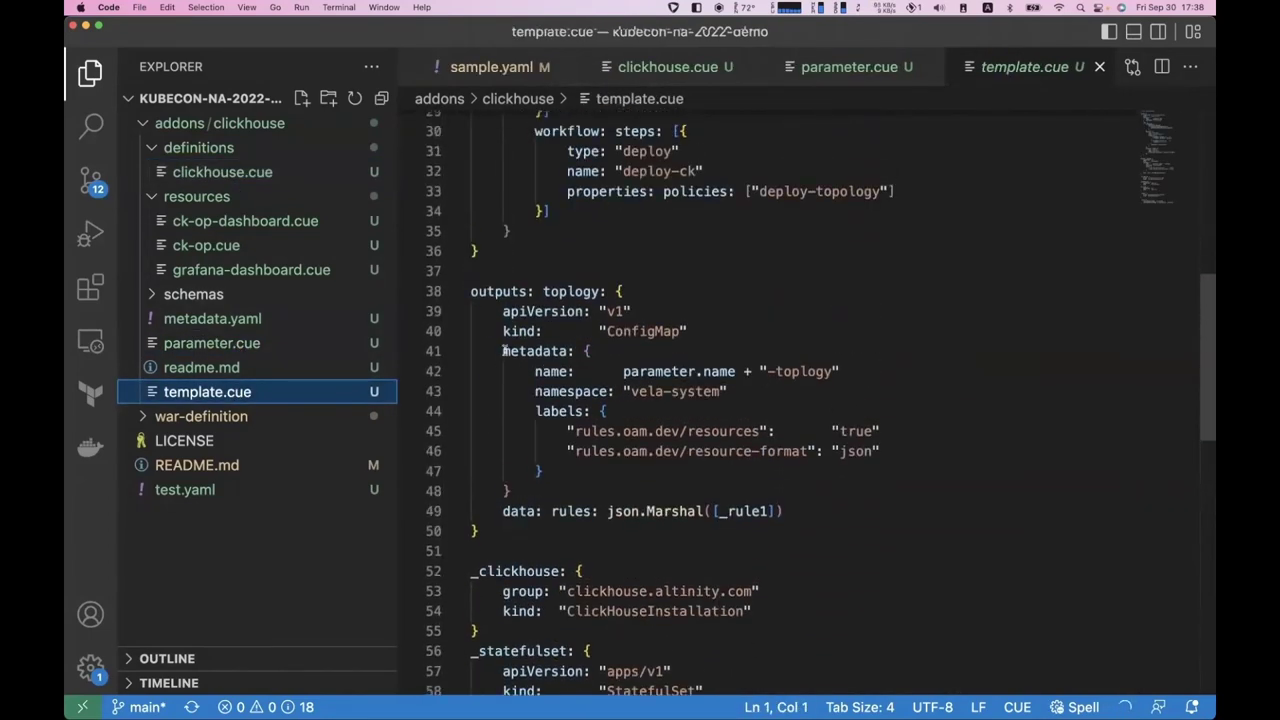
double_click(562, 291)
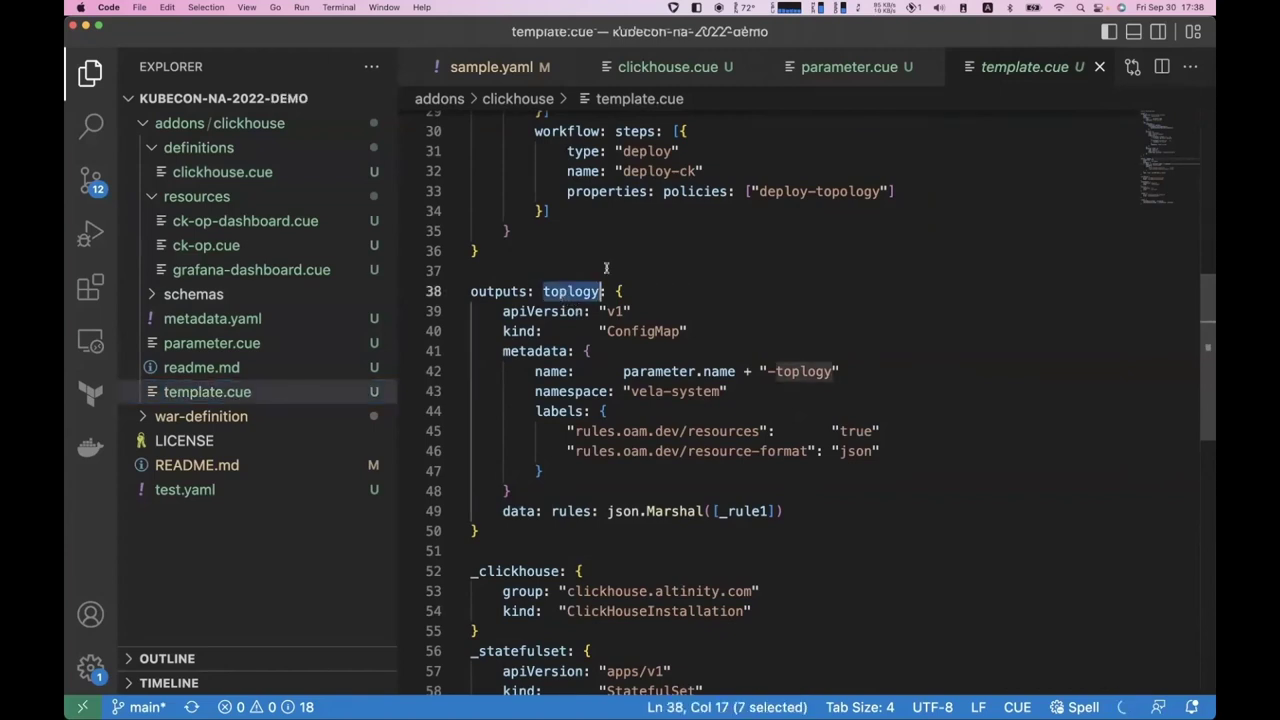
- Inspect the ClickHouseInstallation kind definition on line 54 and the outputs below it
scroll(605, 266, up, 3)
scroll(605, 266, down, 6)
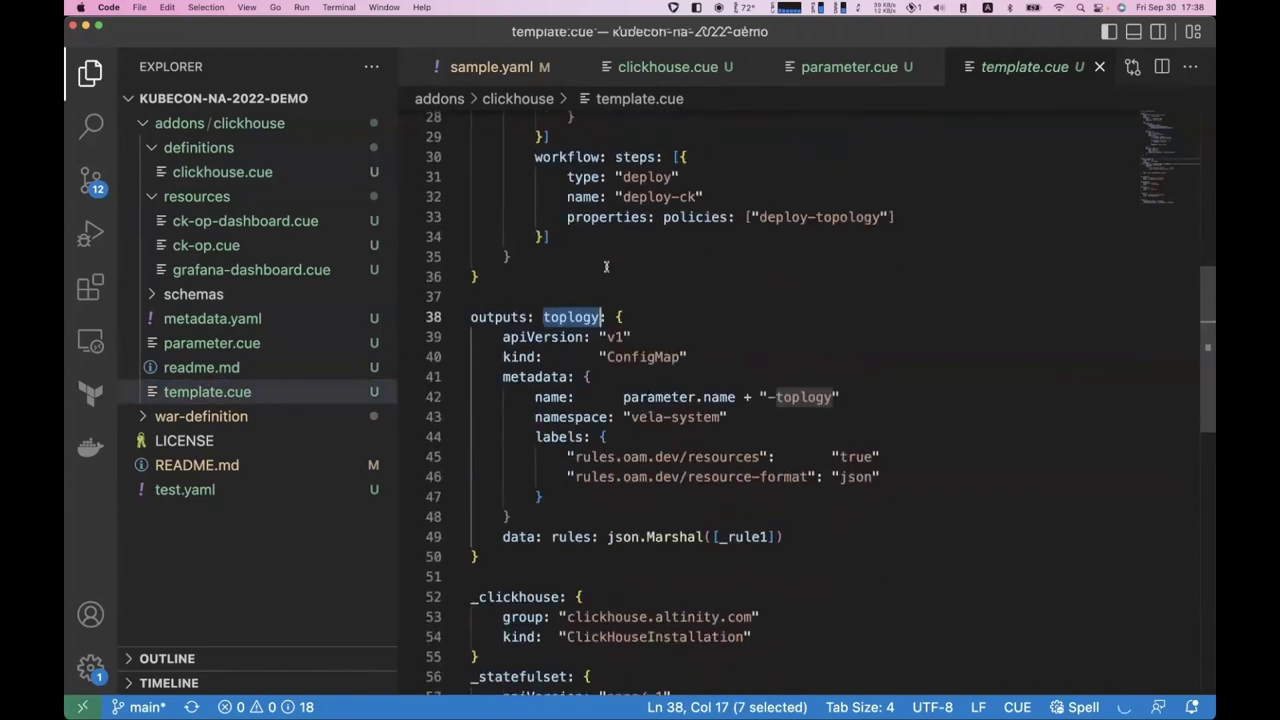
scroll(605, 267, up, 1)
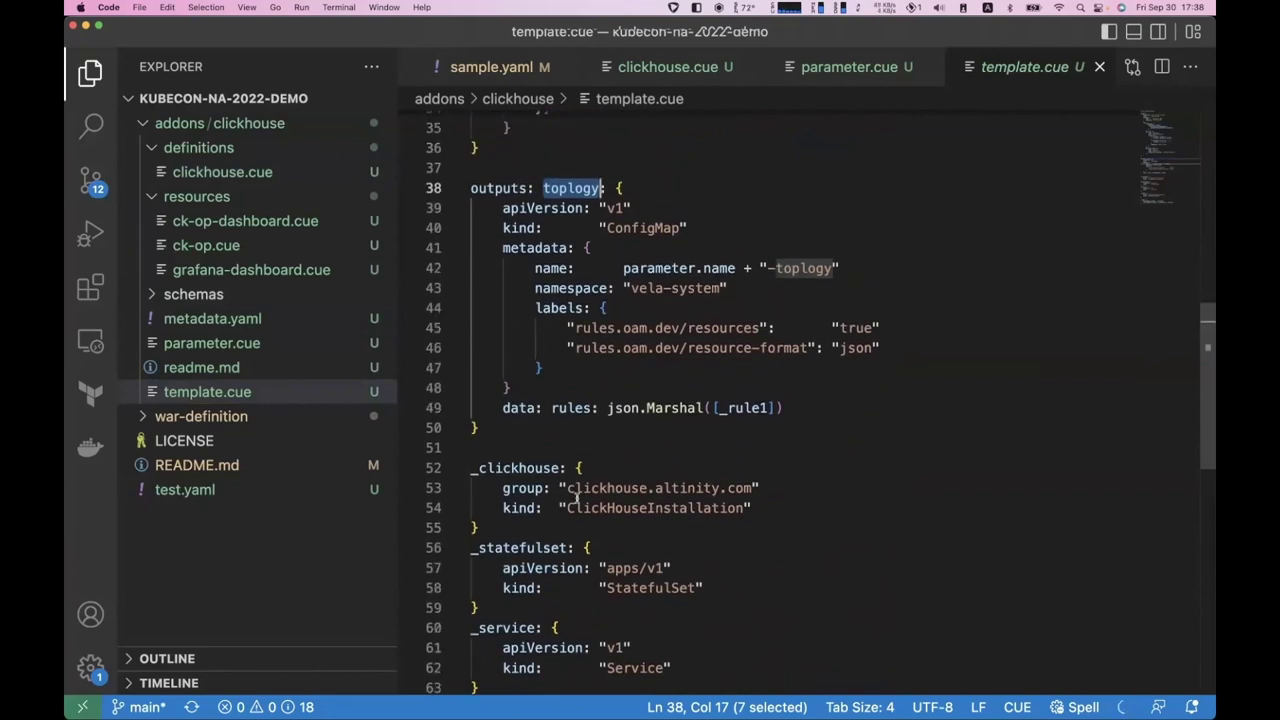
click(565, 507)
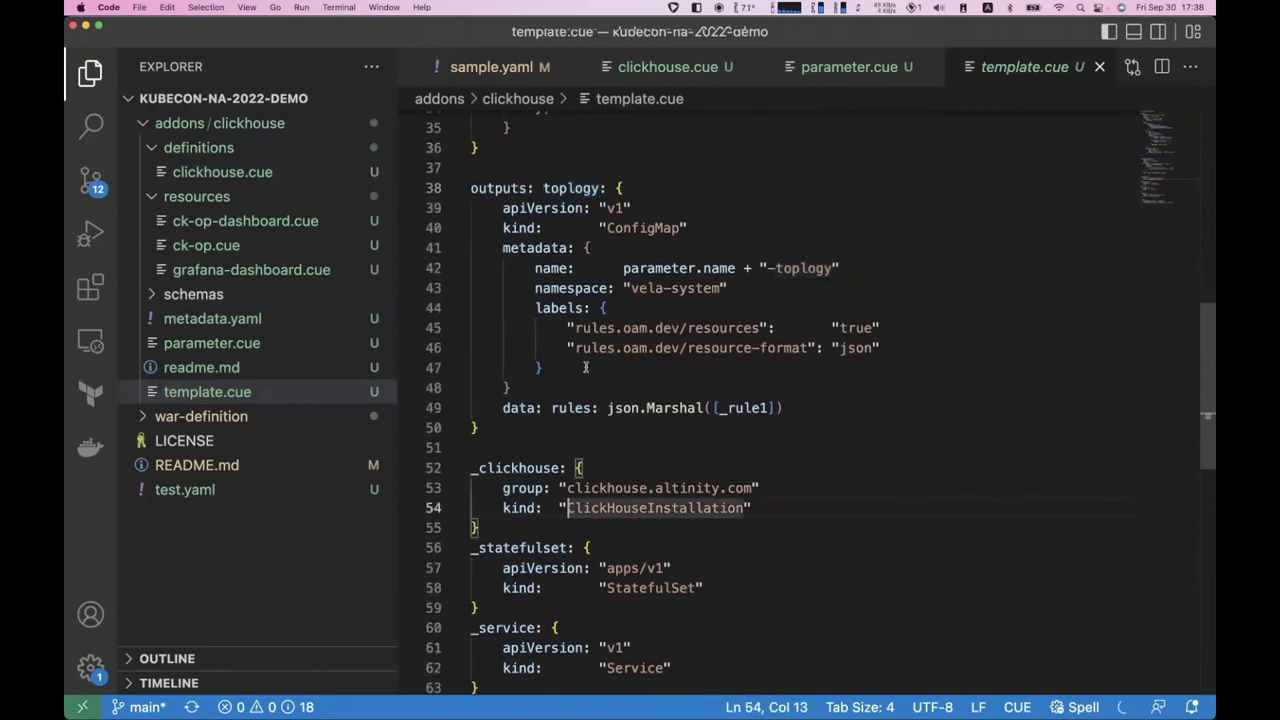
scroll(553, 439, down, 2)
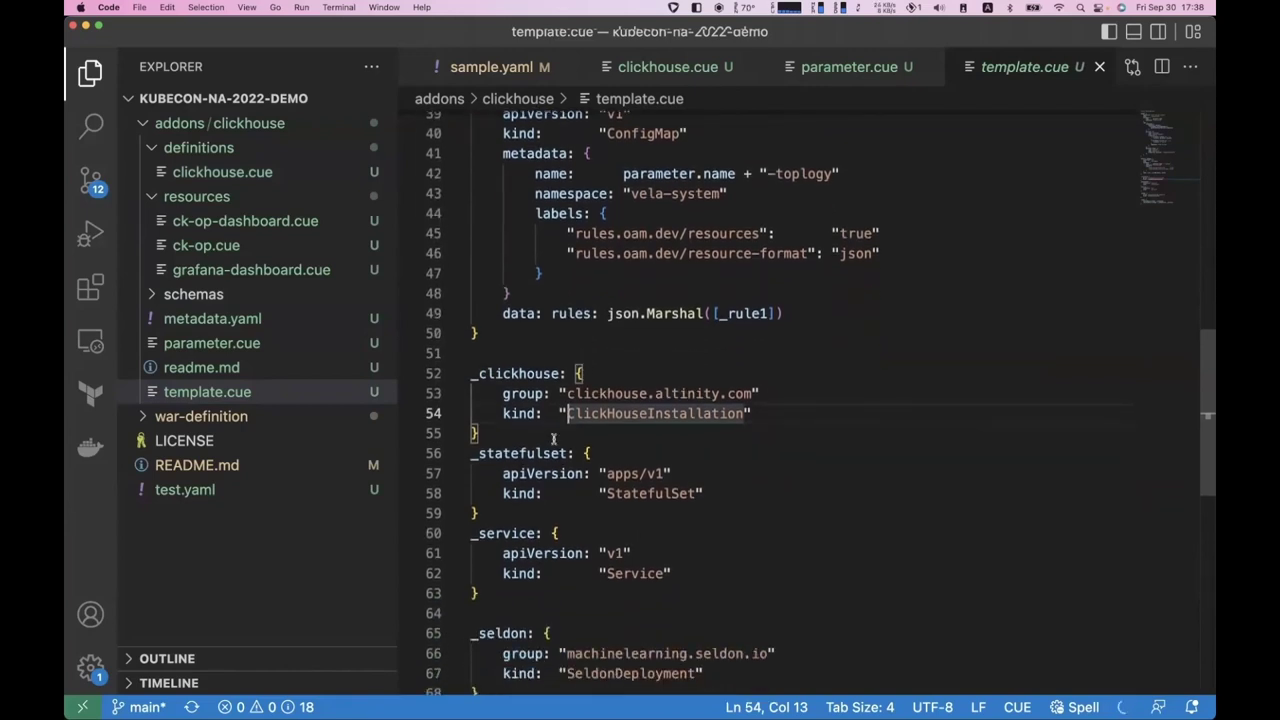
scroll(530, 543, down, 5)
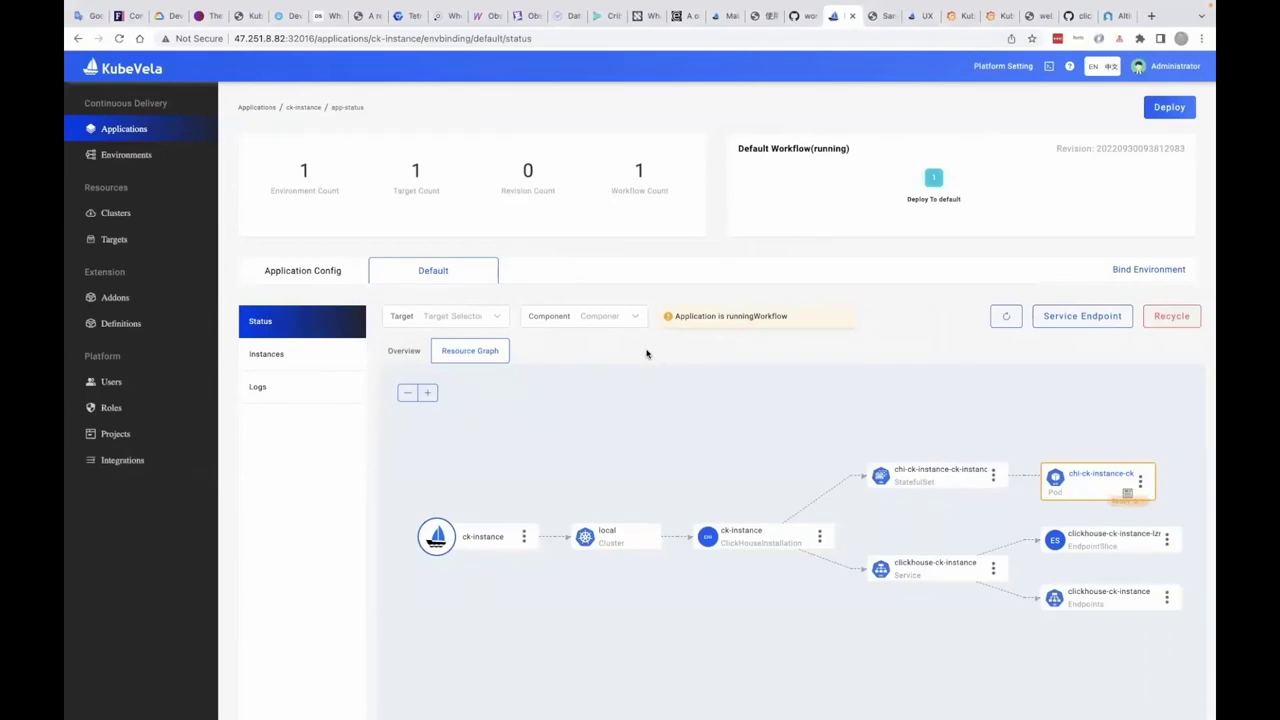
click(1004, 299)
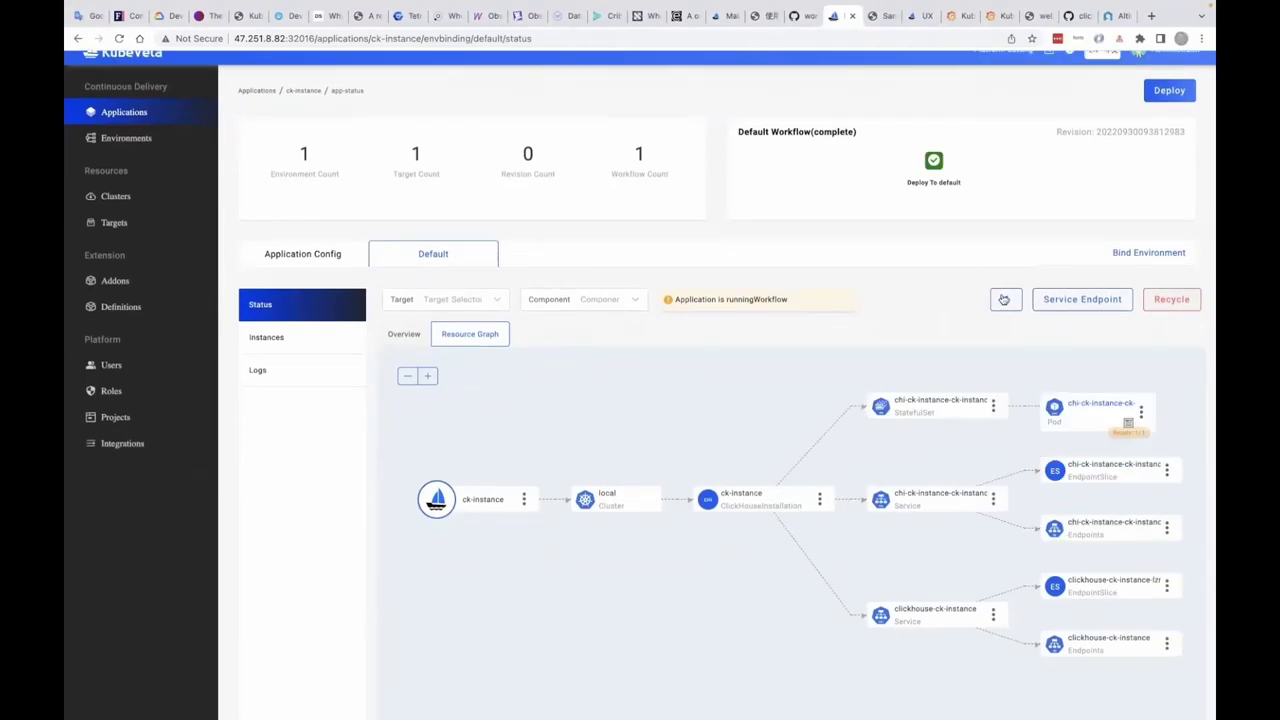
click(1007, 302)
click(1045, 302)
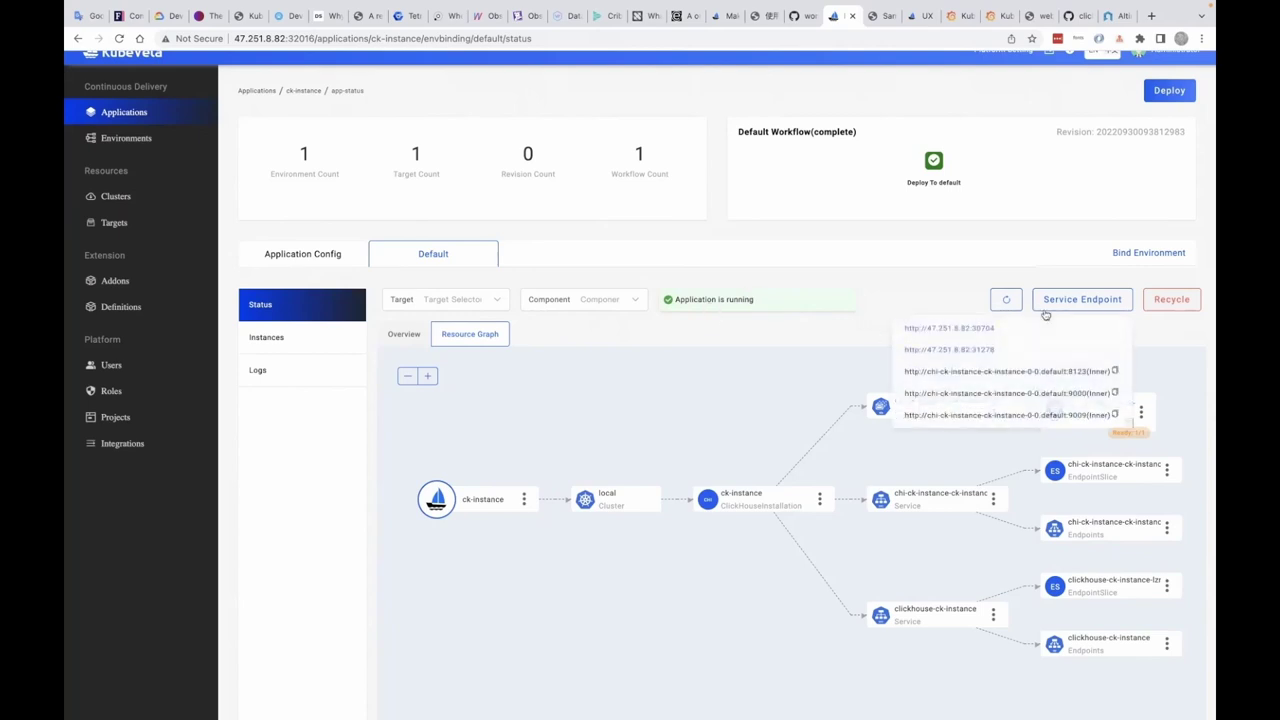
click(1037, 326)
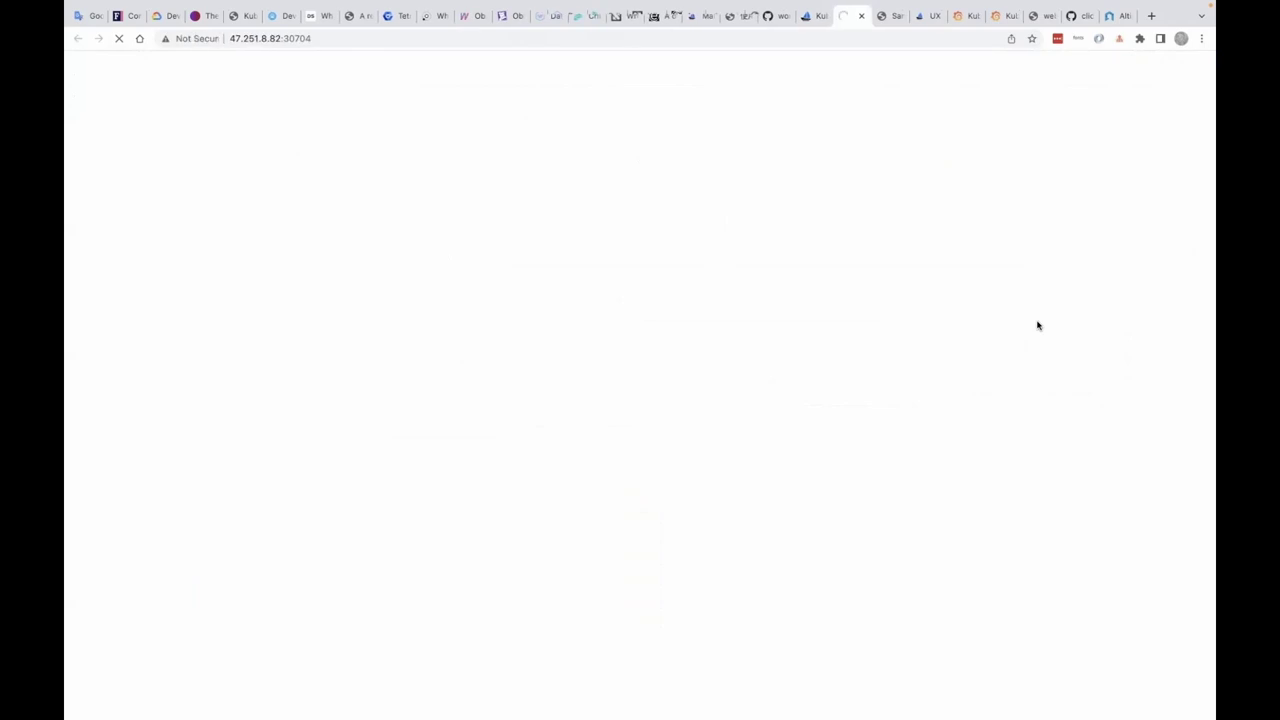
- Load ClickHouse Play at the endpoint's /play path, then return to VelaUX's Applications list
click(454, 38)
click(454, 38)
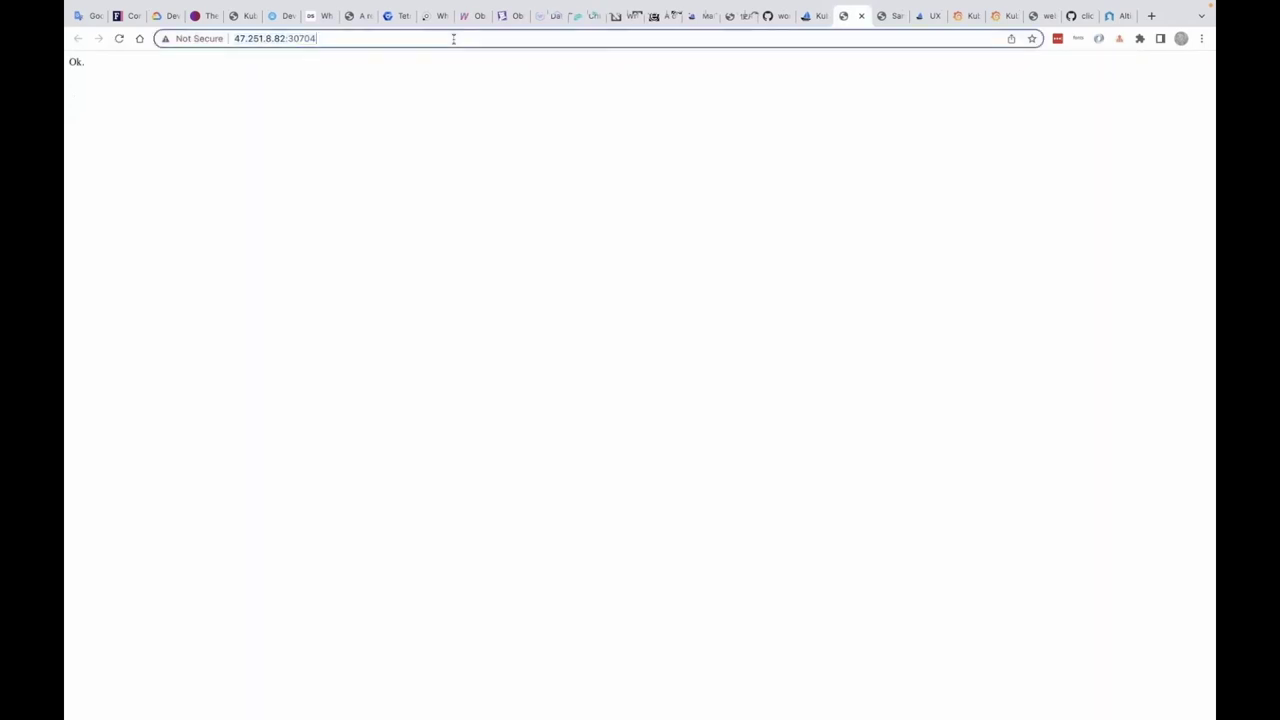
text(/play)
key(Return)
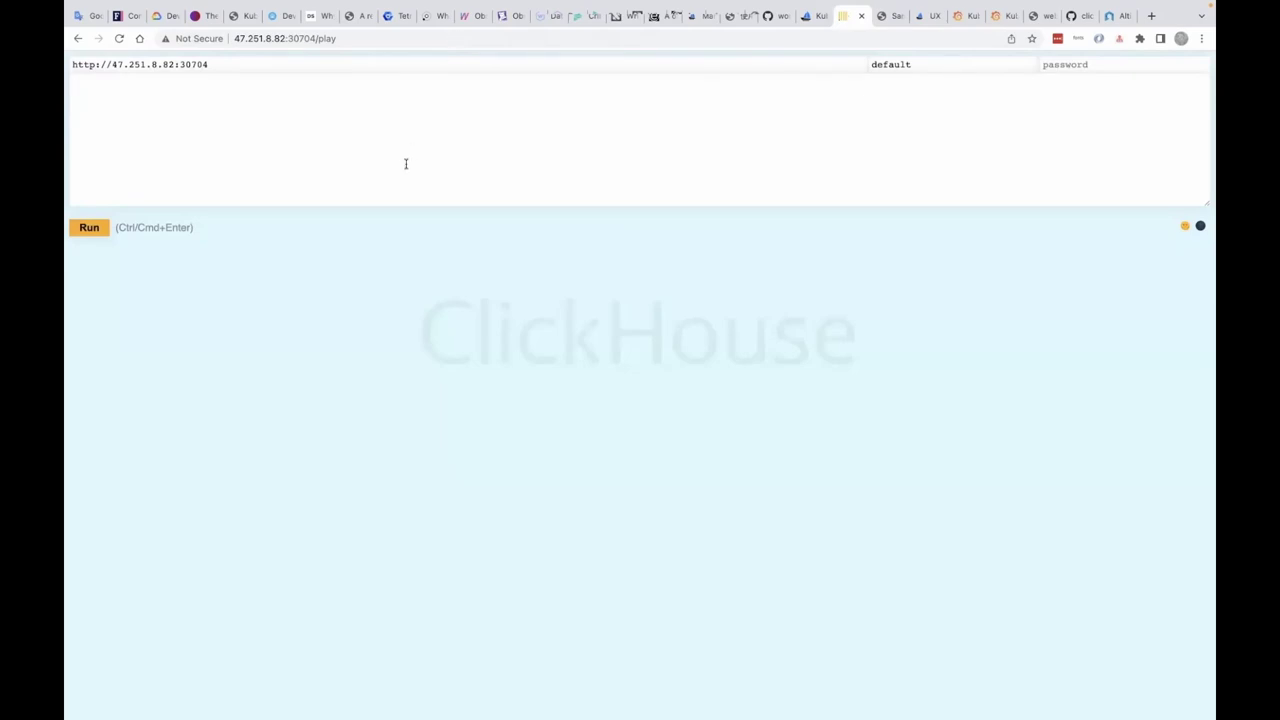
click(817, 17)
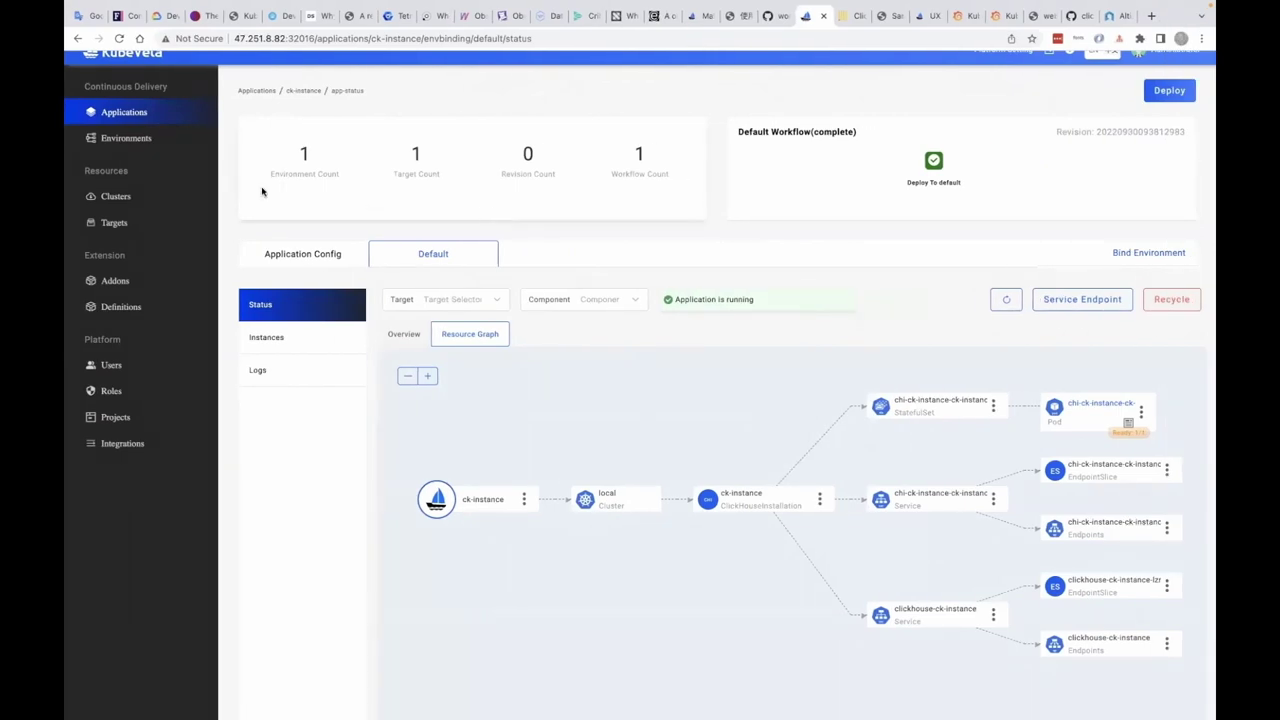
click(124, 112)
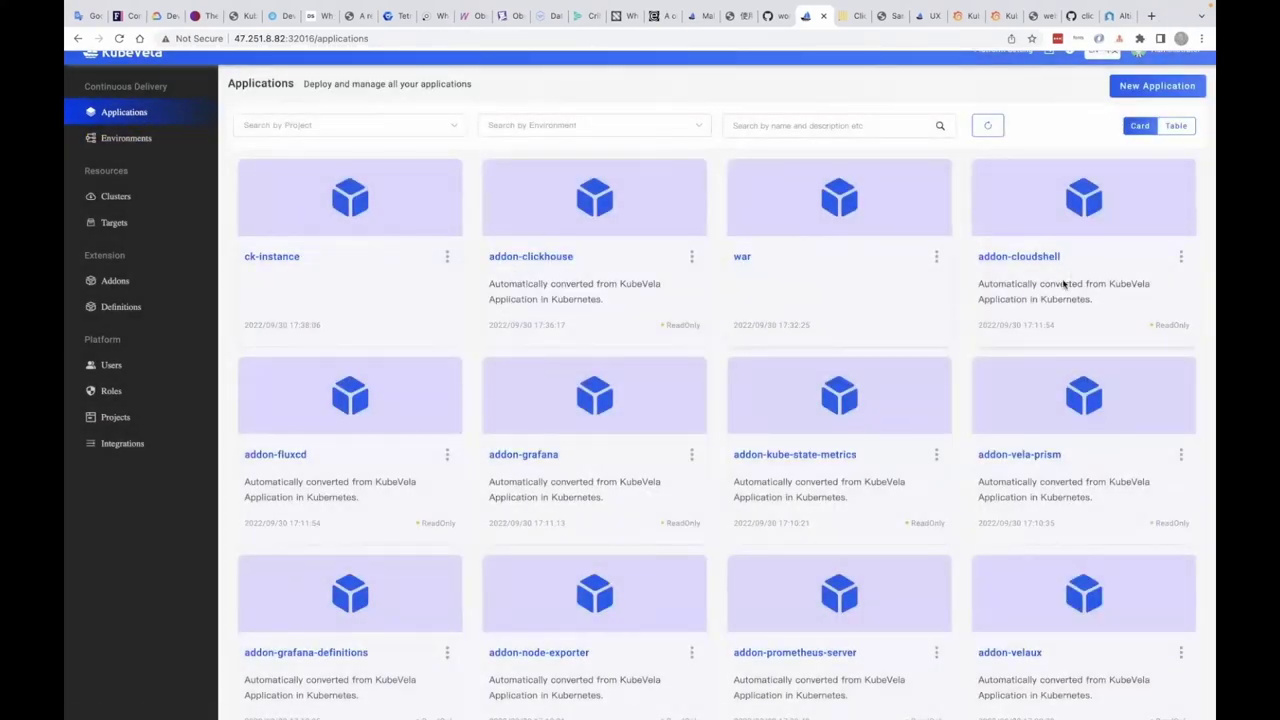
- Open Grafana from the addon-grafana application's syc-vela-system service endpoint
click(527, 454)
click(425, 254)
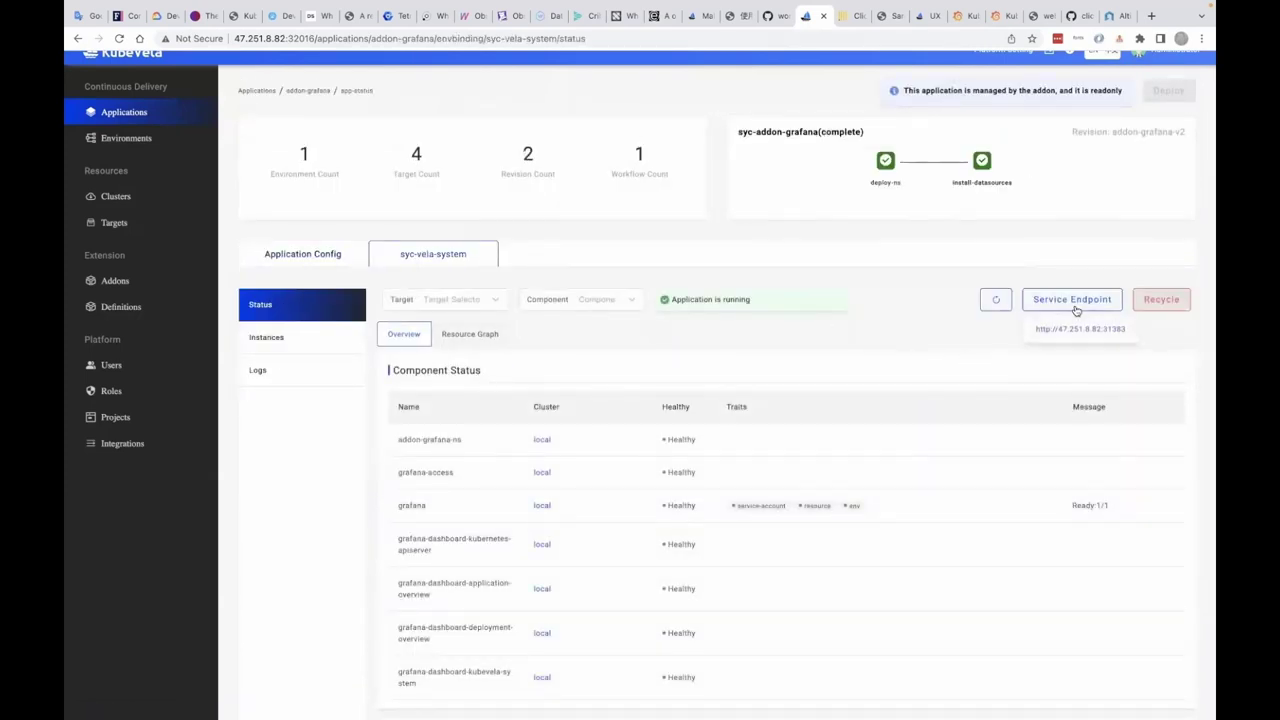
click(1079, 329)
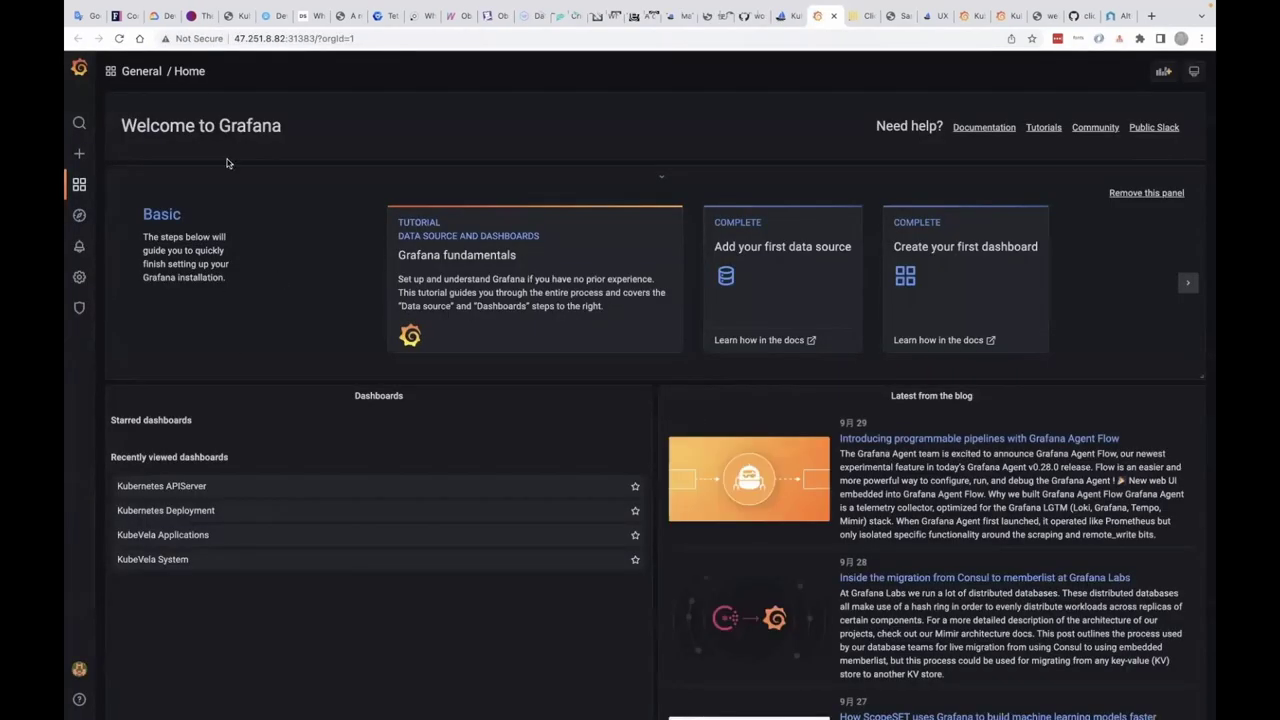
- Find and view the Altinity ClickHouse Operator Dashboard with ck-instance uptime, version and memory panels
click(190, 73)
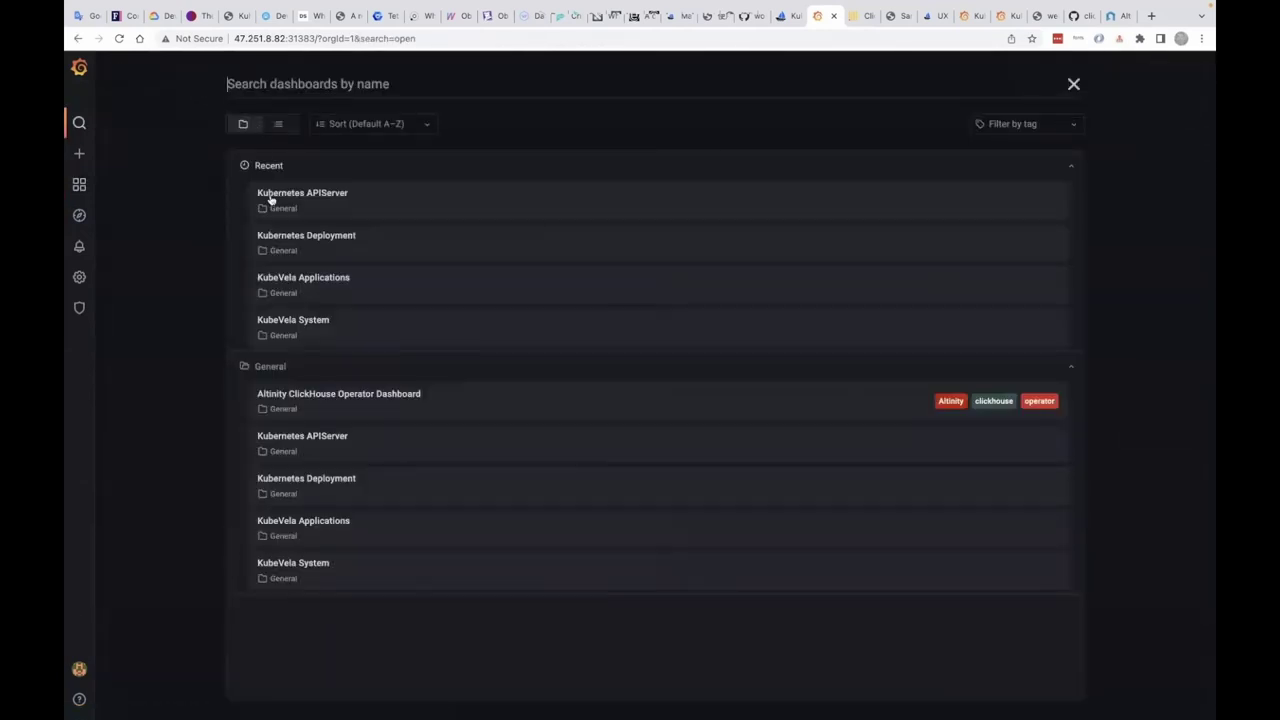
click(474, 401)
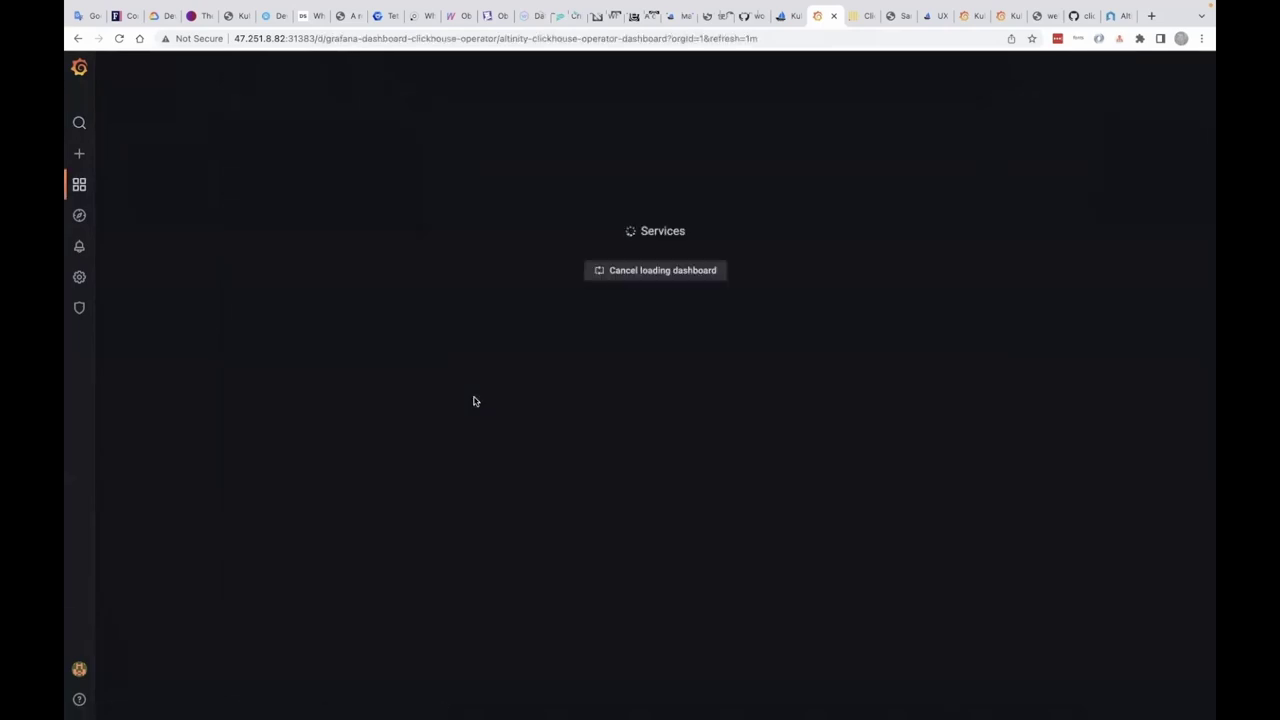
scroll(400, 420, down, 1)
mouse_move(1183, 433)
scroll(1183, 433, down, 15)
scroll(1096, 536, up, 3)
scroll(1096, 536, up, 10)
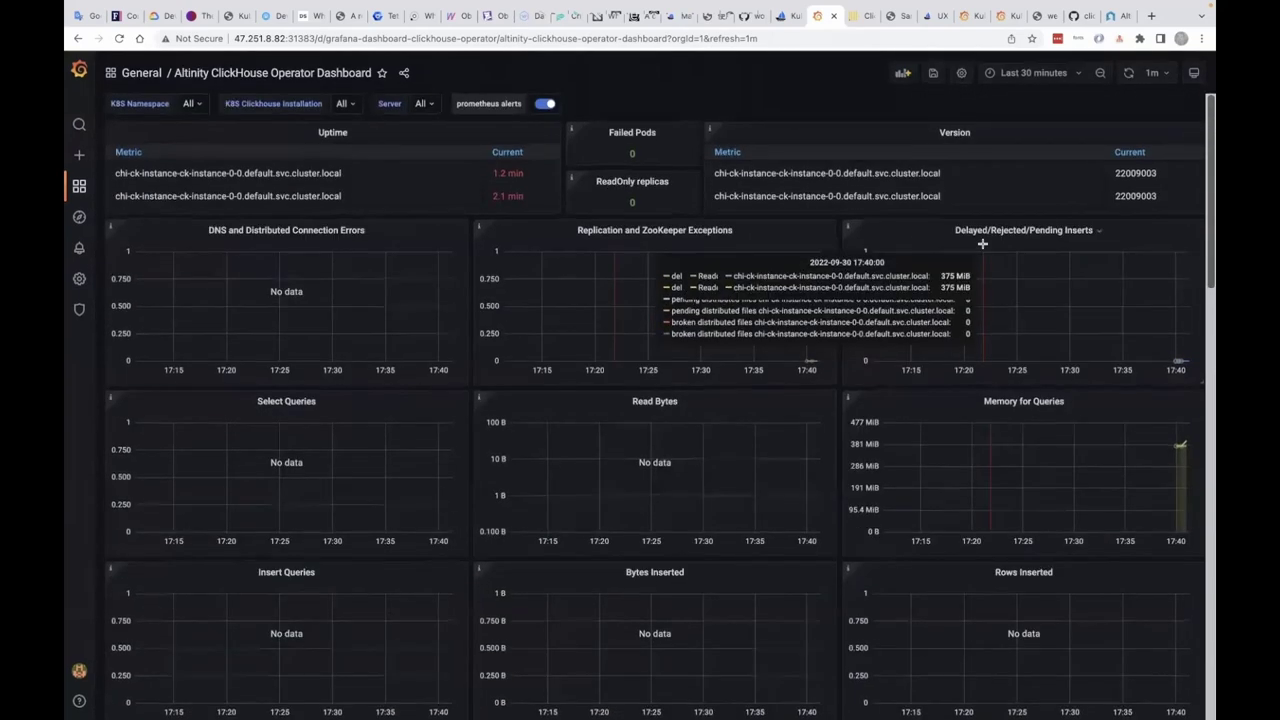